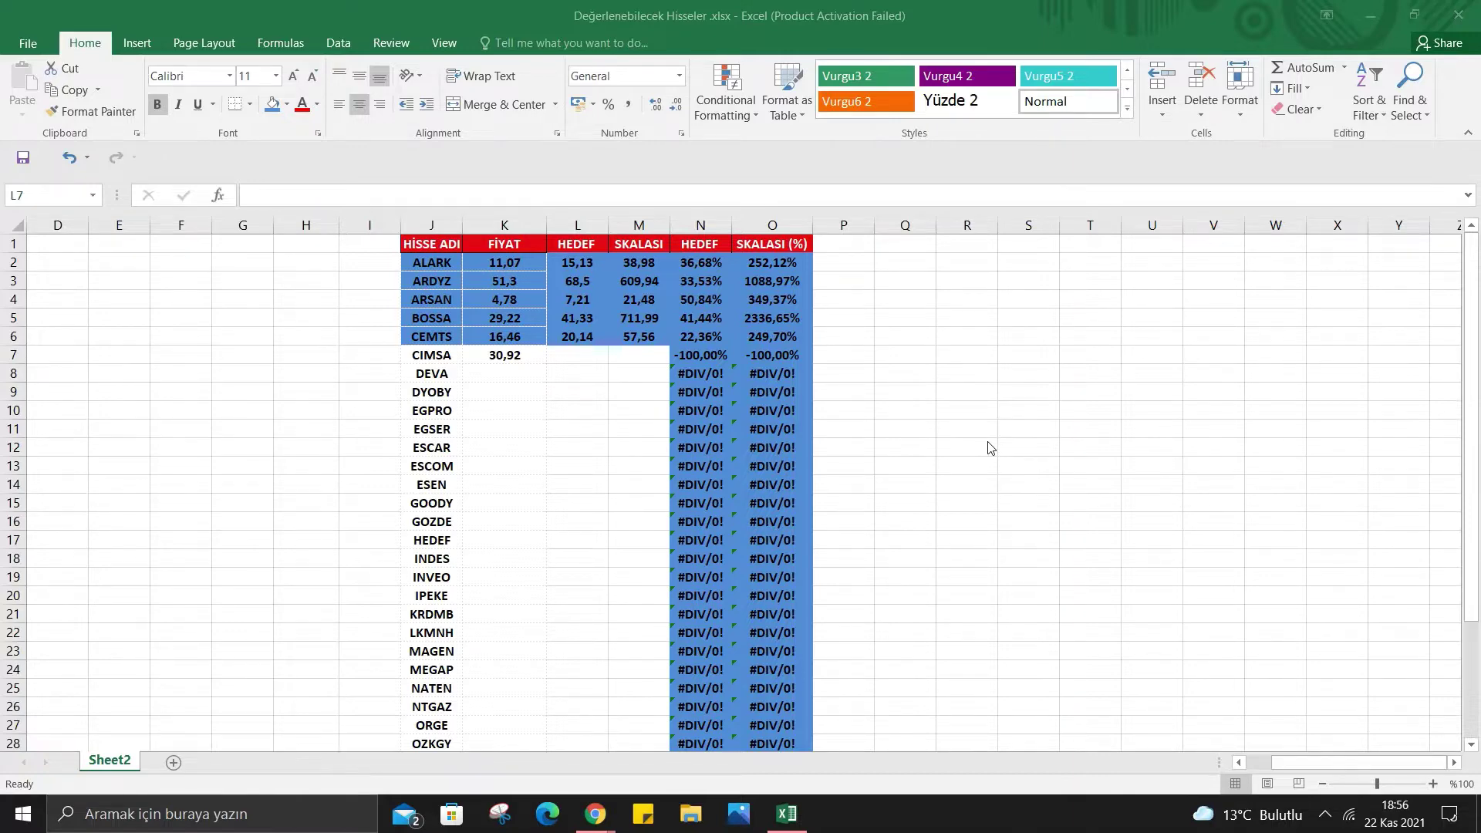
Fill CIMSA's row J7:O7 with the same blue colour as the stock rows above.
{"action": "left_click", "coordinate": [533, 355]}
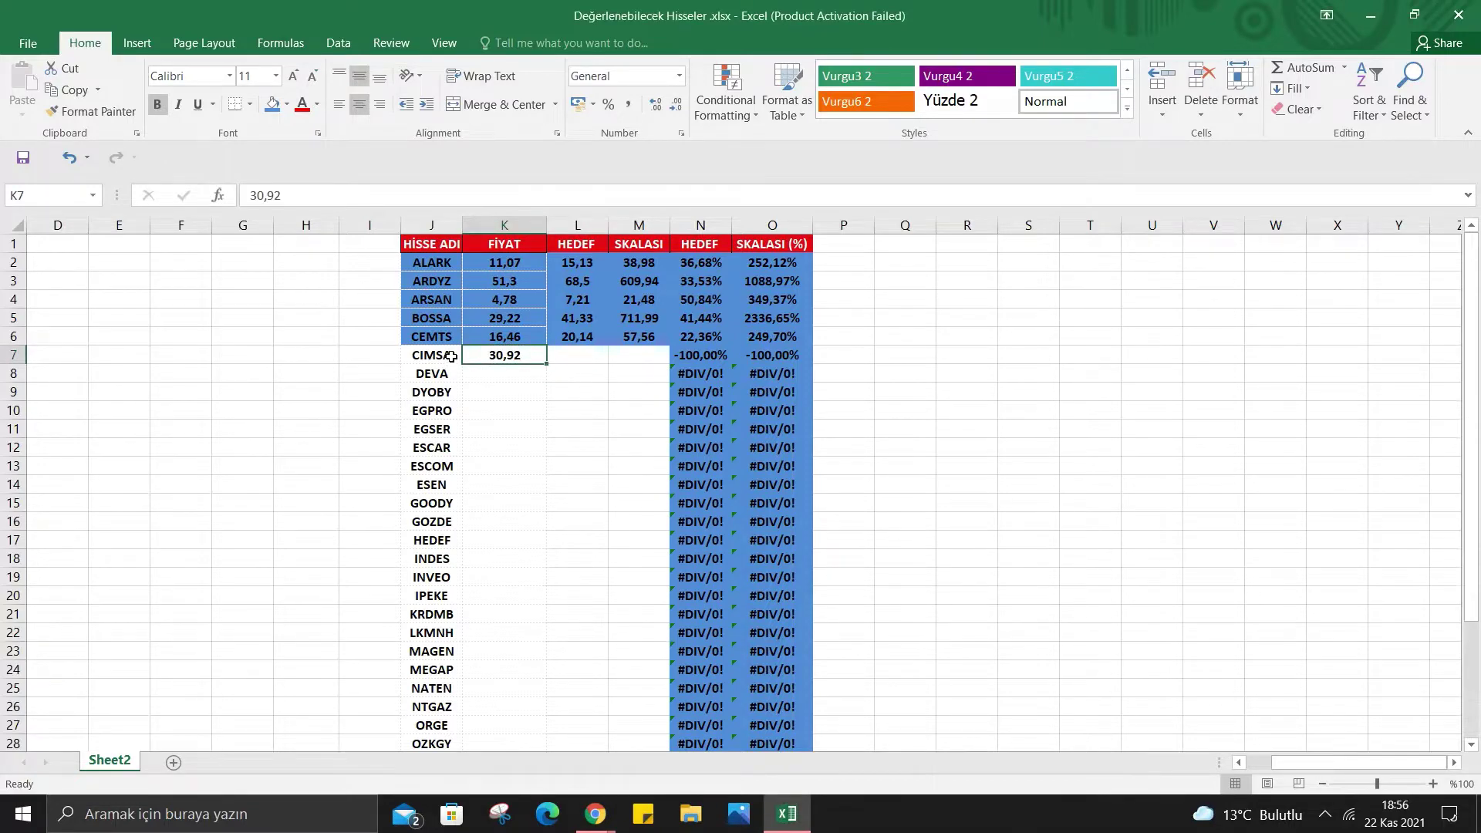
{"action": "left_click_drag", "start_coordinate": [451, 355], "coordinate": [771, 354]}
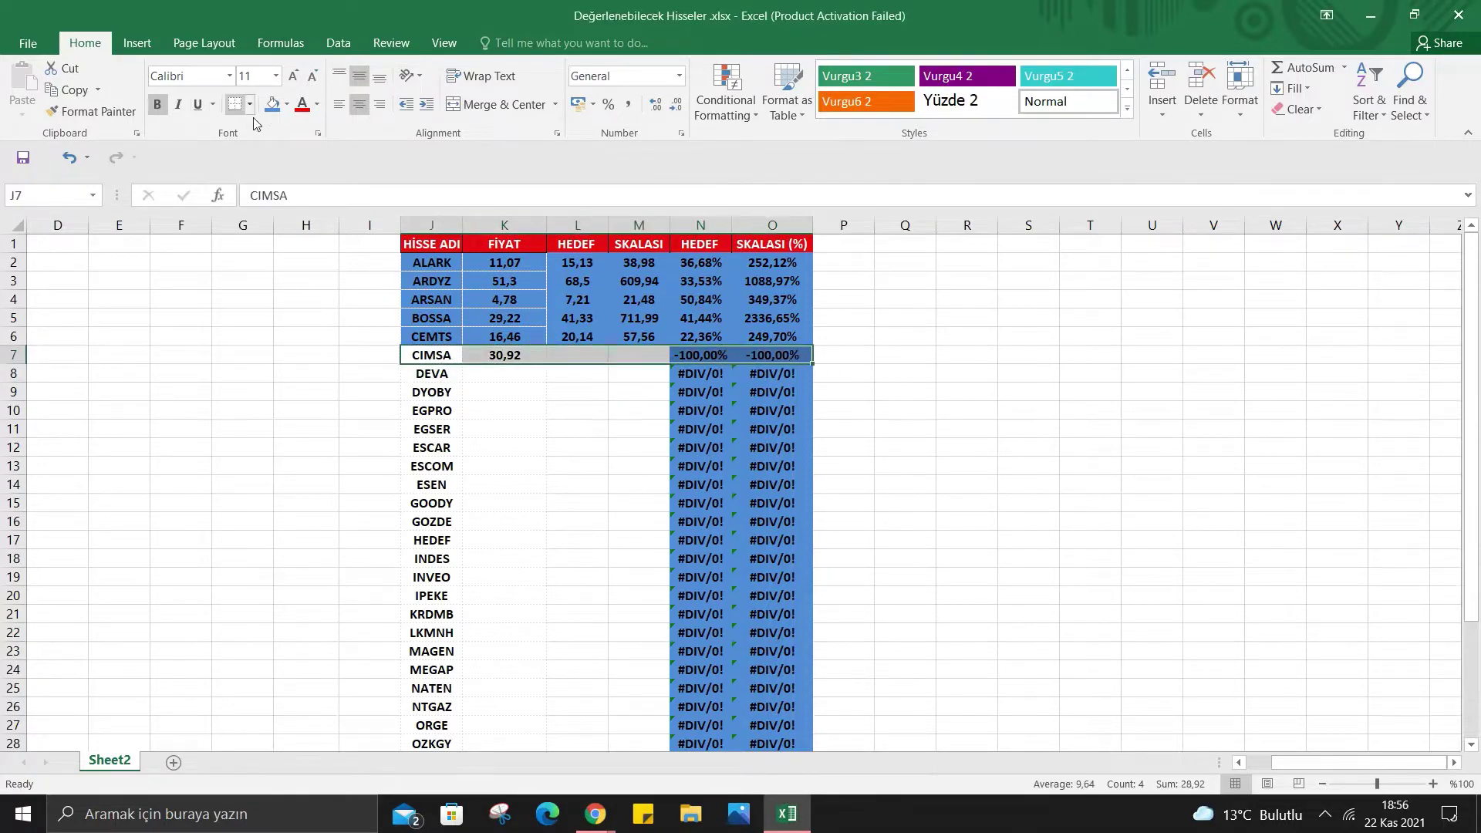
{"action": "left_click", "coordinate": [272, 104]}
{"action": "left_click", "coordinate": [504, 410]}
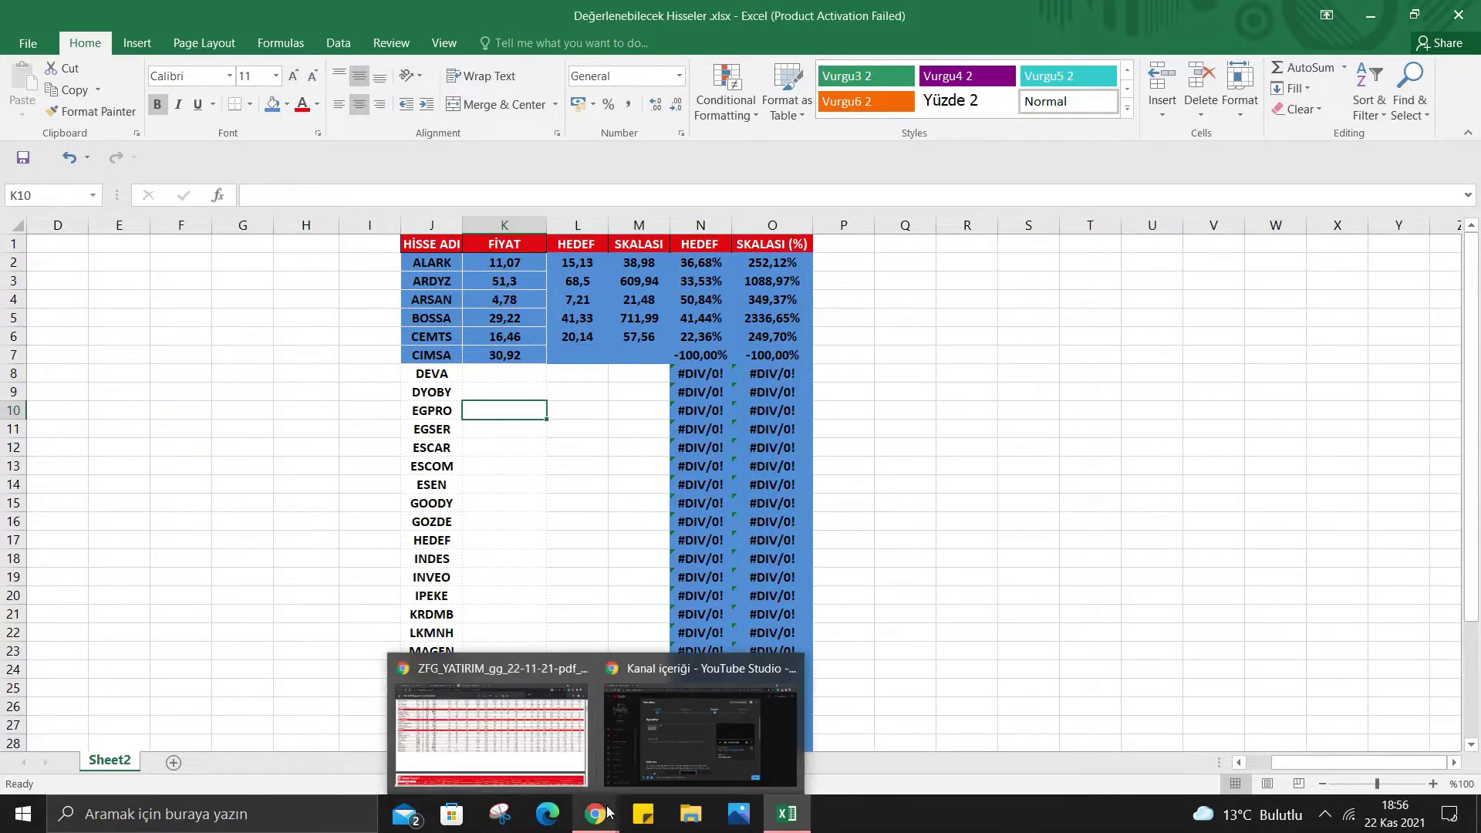
Switch to the Halk Yatırım tab and locate CIMSA's quarterly financials table.
{"action": "left_click", "coordinate": [490, 733]}
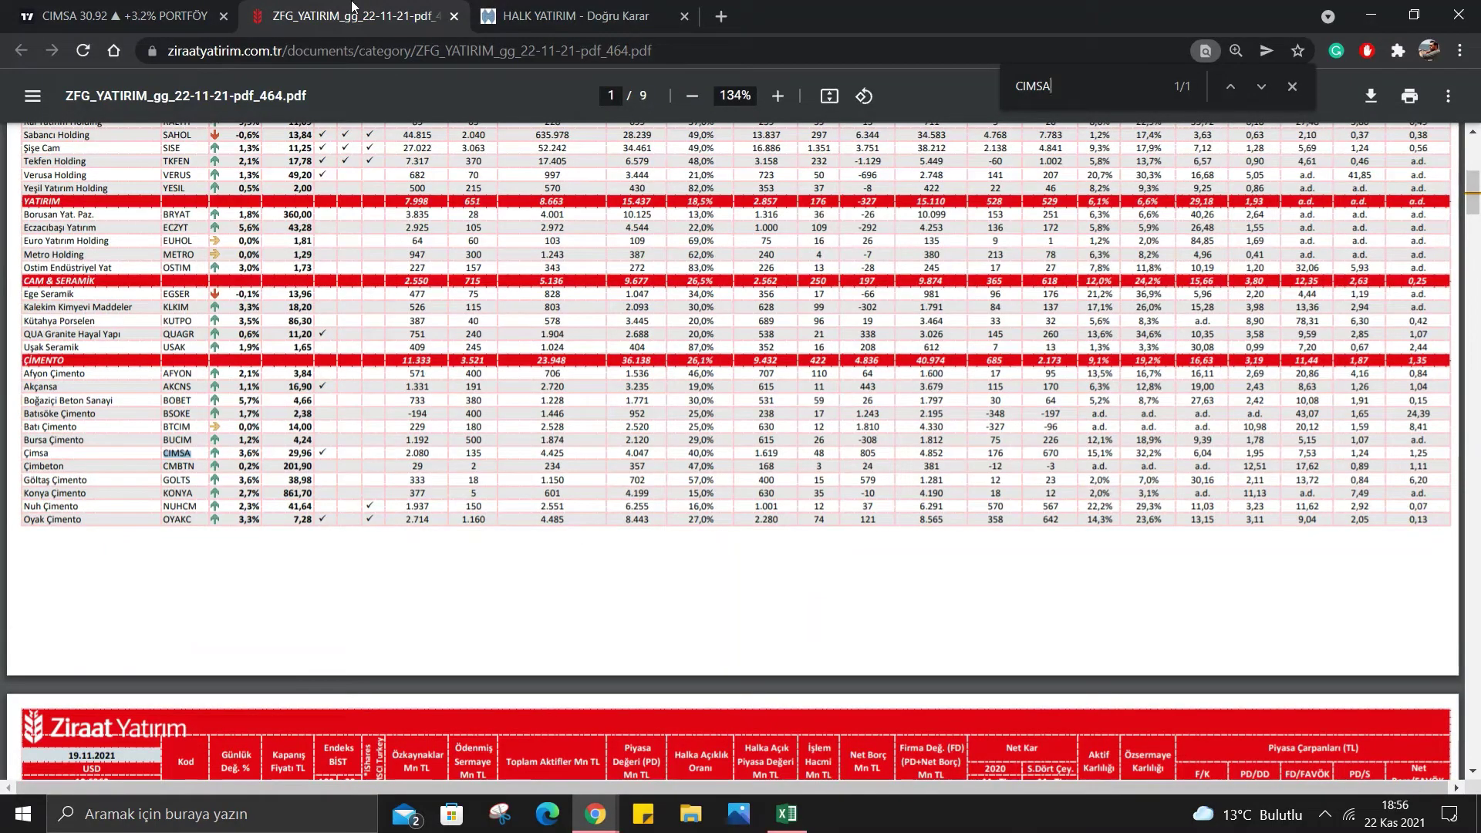
{"action": "left_click", "coordinate": [574, 16]}
{"action": "scroll", "coordinate": [355, 506], "scroll_direction": "down", "scroll_amount": 10}
{"action": "scroll", "coordinate": [406, 485], "scroll_direction": "down", "scroll_amount": 10}
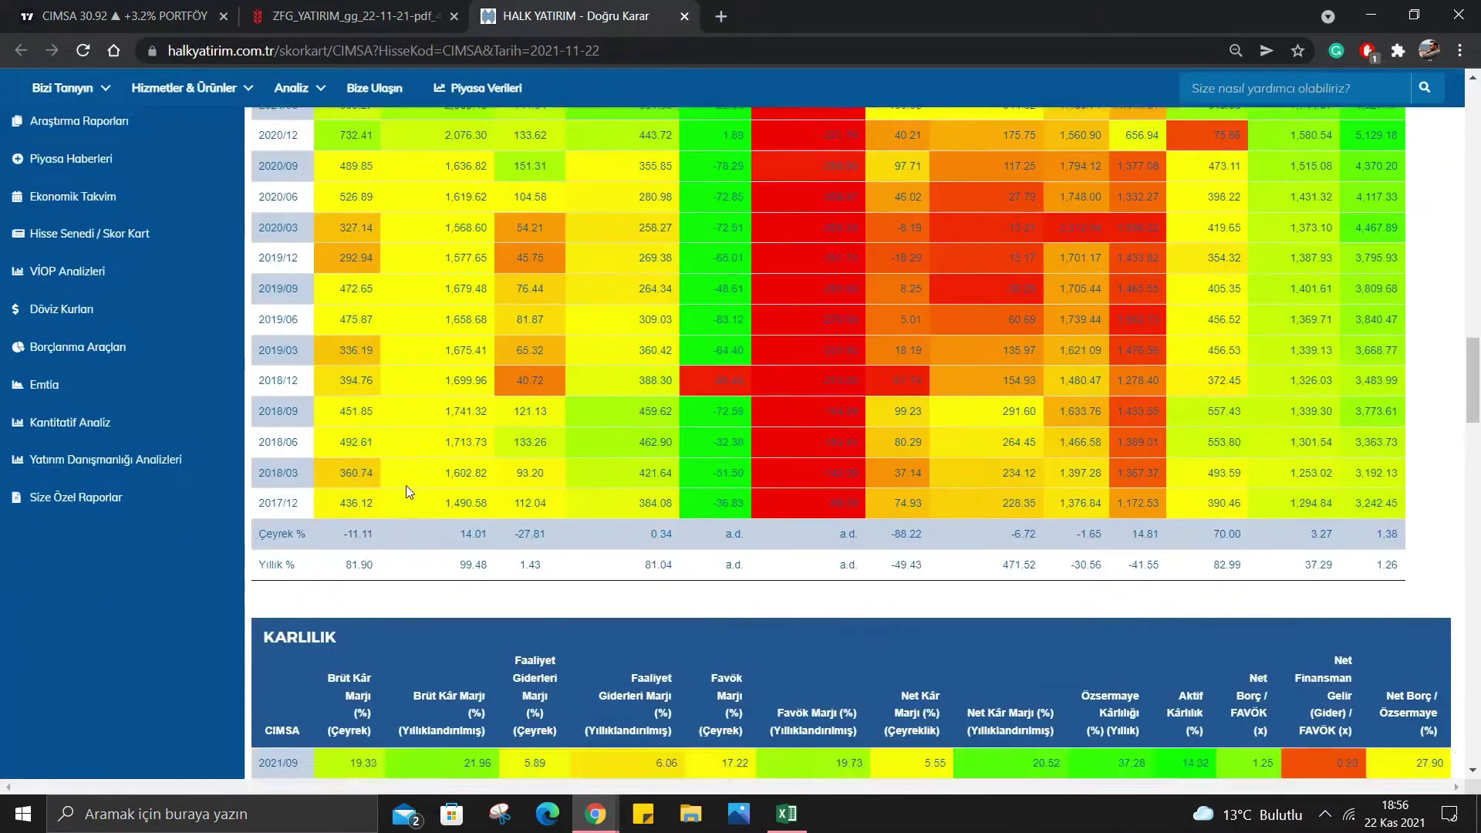
{"action": "scroll", "coordinate": [408, 484], "scroll_direction": "up", "scroll_amount": 2}
{"action": "scroll", "coordinate": [409, 484], "scroll_direction": "up", "scroll_amount": 1}
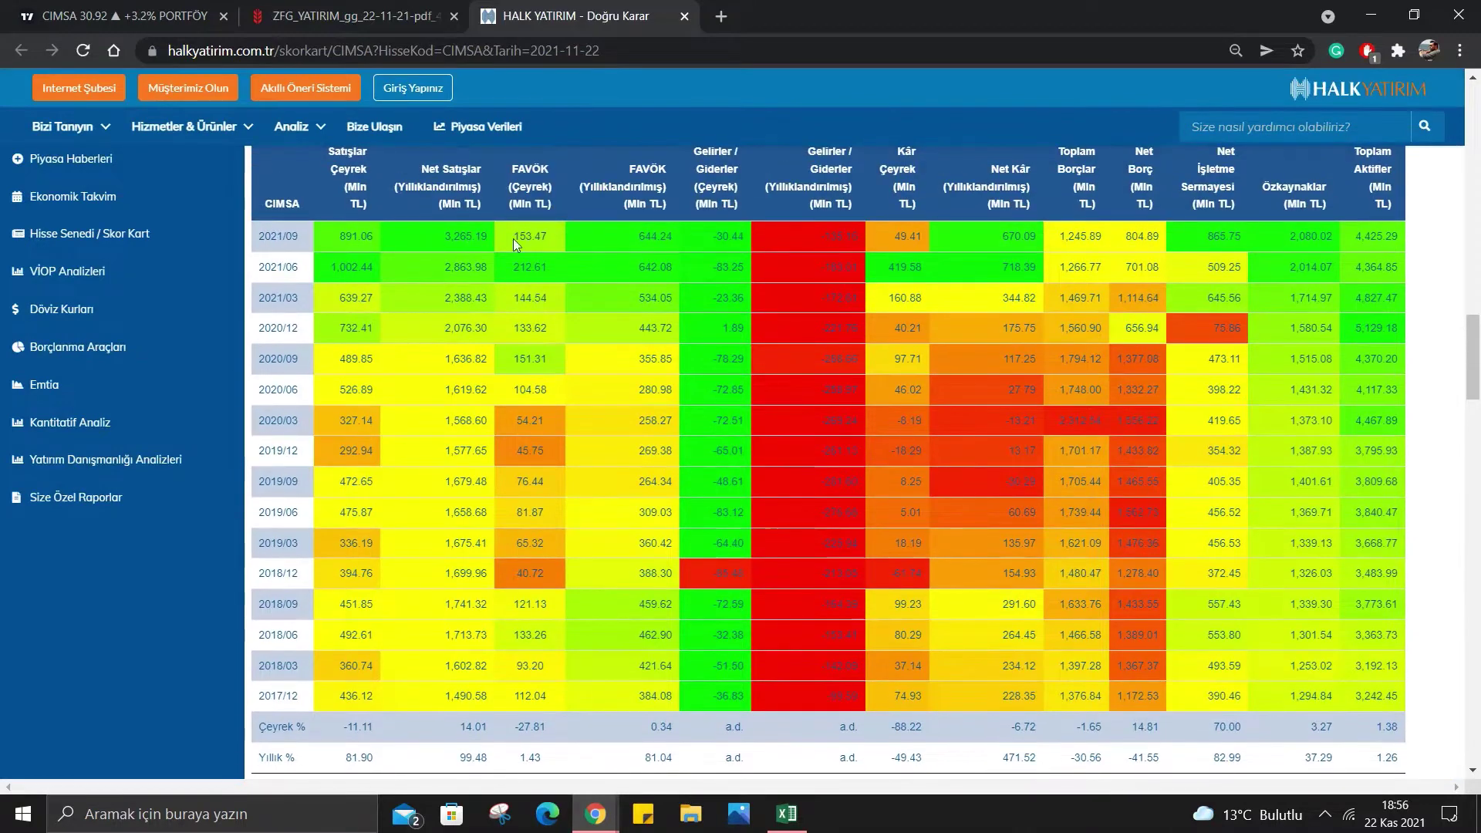
Launch Hesap Makinesi via Windows search and place it beside the sales figures.
{"action": "left_click", "coordinate": [240, 814]}
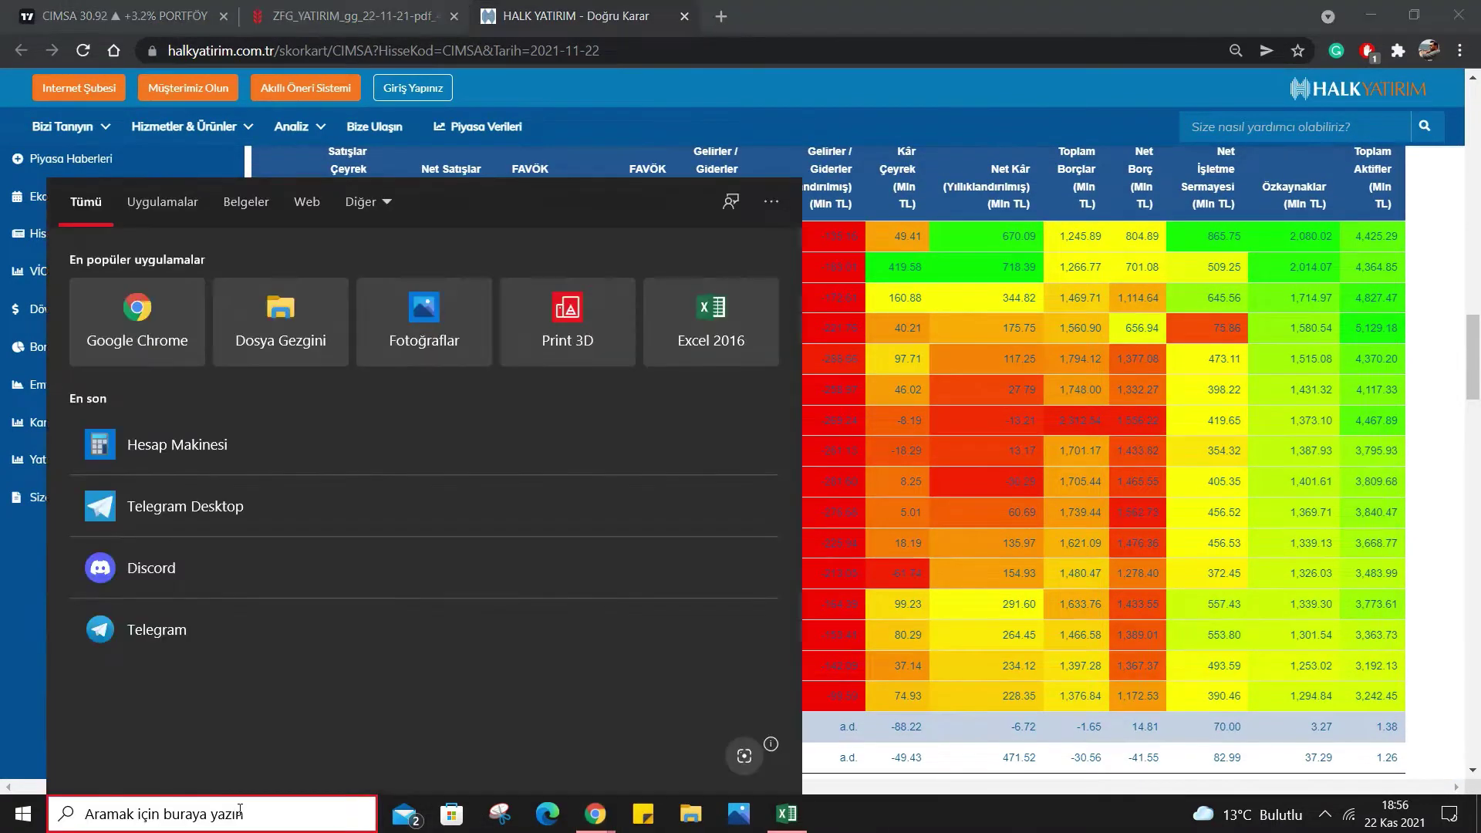
{"action": "type", "text": "HESAP"}
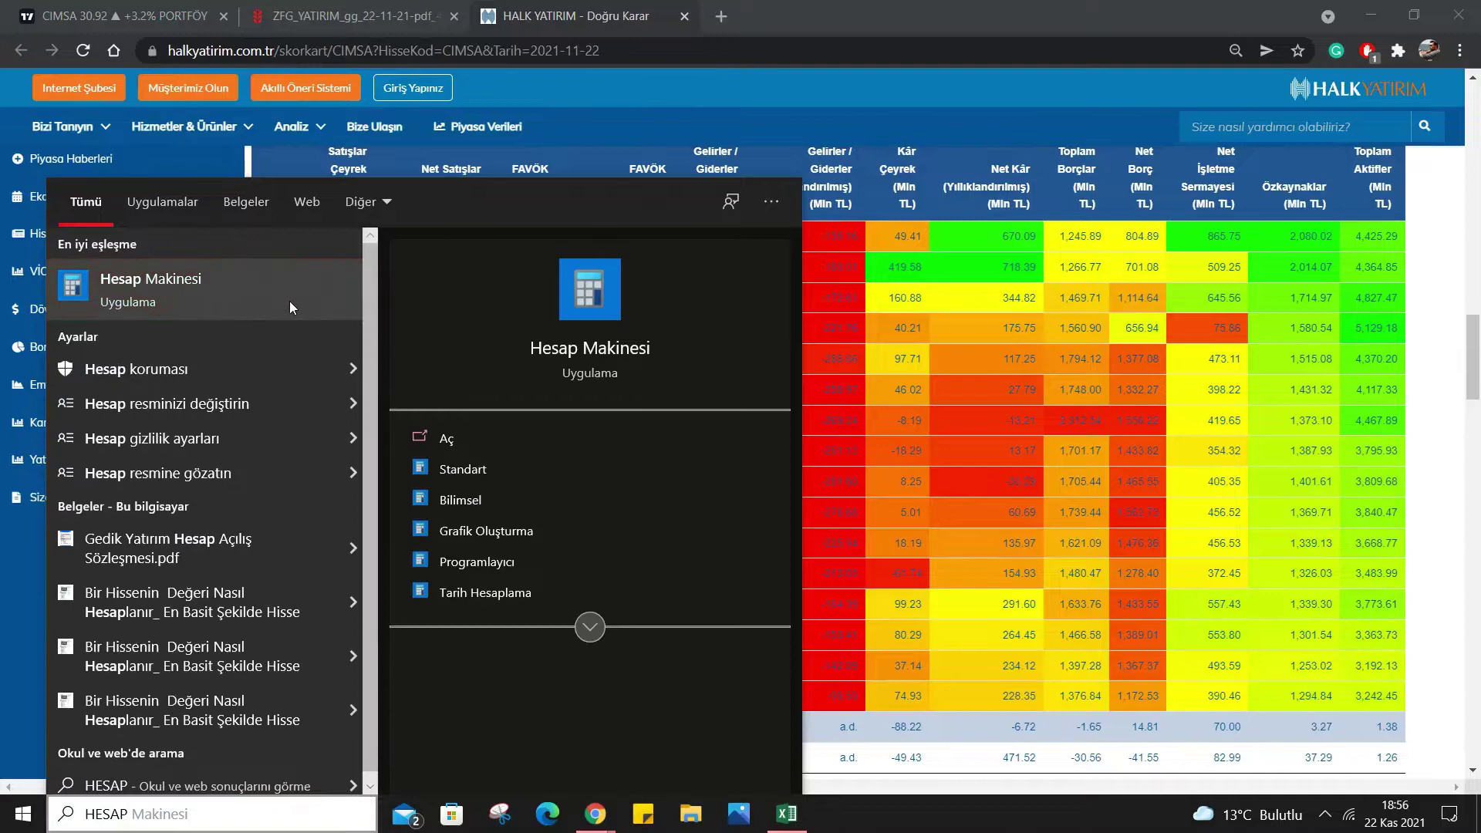
{"action": "left_click", "coordinate": [289, 301]}
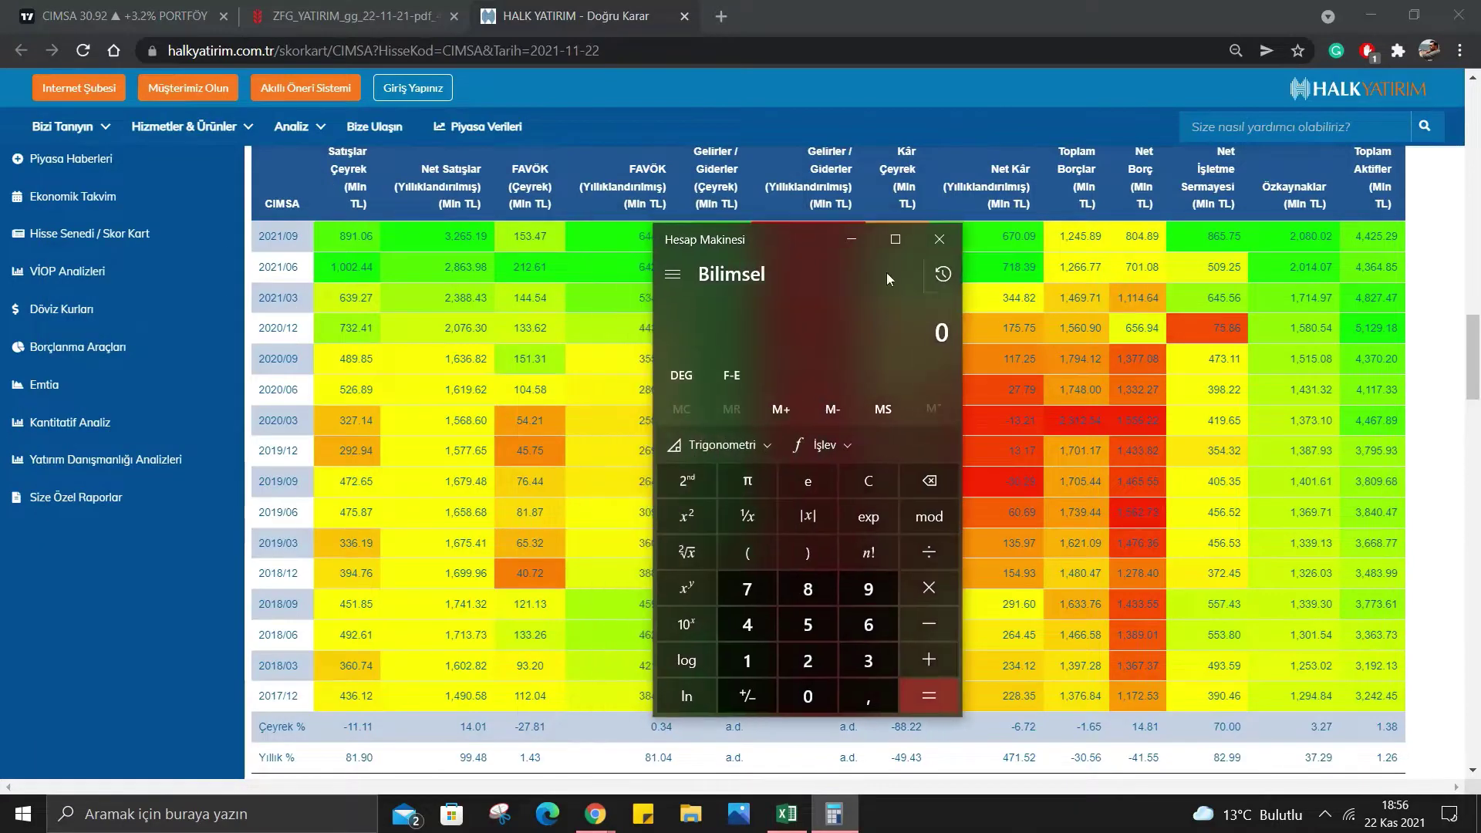
{"action": "left_click", "coordinate": [942, 272]}
{"action": "left_click_drag", "start_coordinate": [779, 237], "coordinate": [986, 241]}
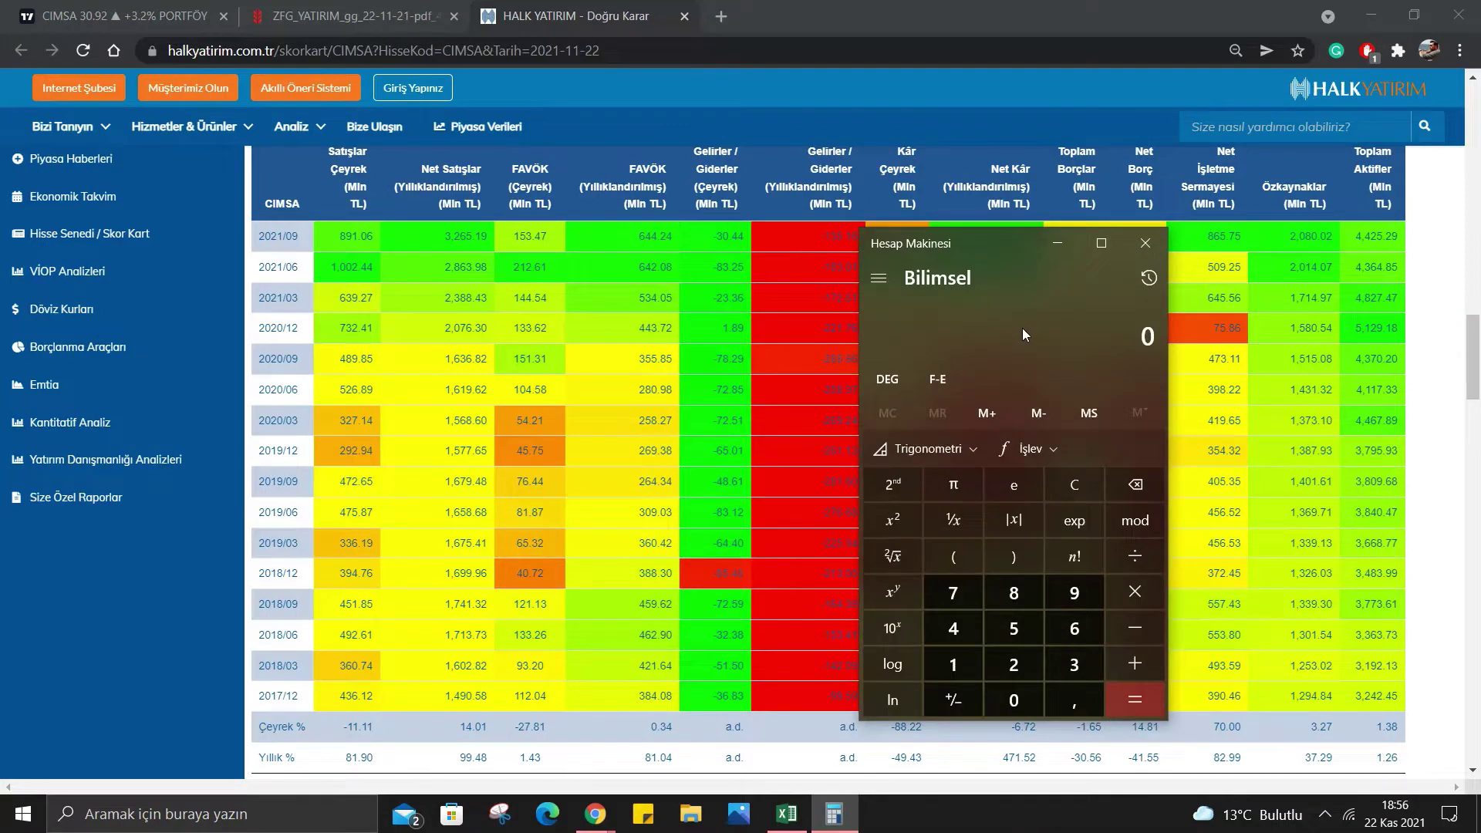
Compute the sales ratio 3265,19 ÷ 1490,58 and the FAVÖK ratio 644,24 ÷ 384,08.
{"action": "type", "text": "32"}
{"action": "type", "text": "65,"}
{"action": "type", "text": "1"}
{"action": "type", "text": "9"}
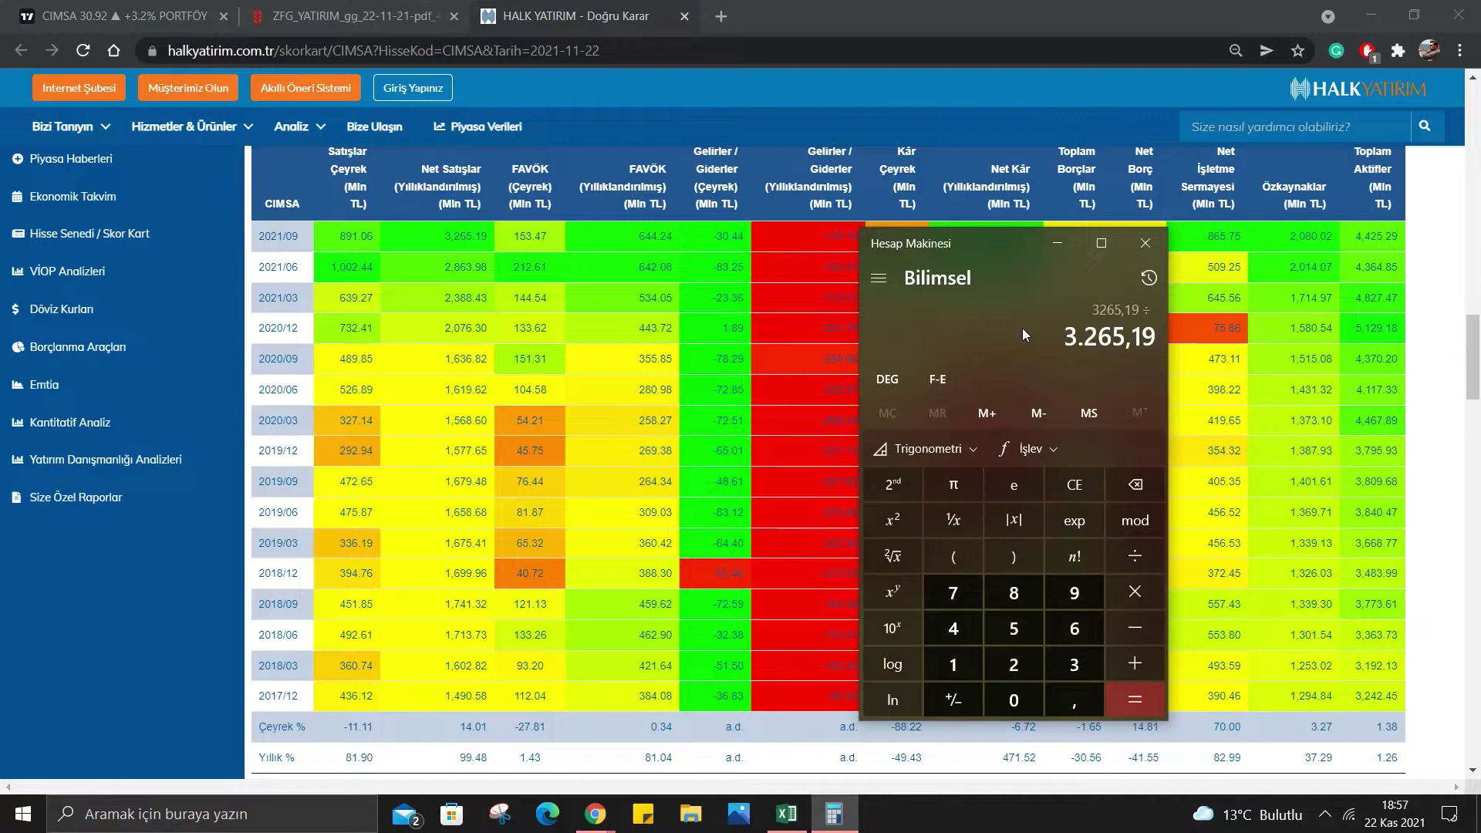
{"action": "type", "text": "/1490,"}
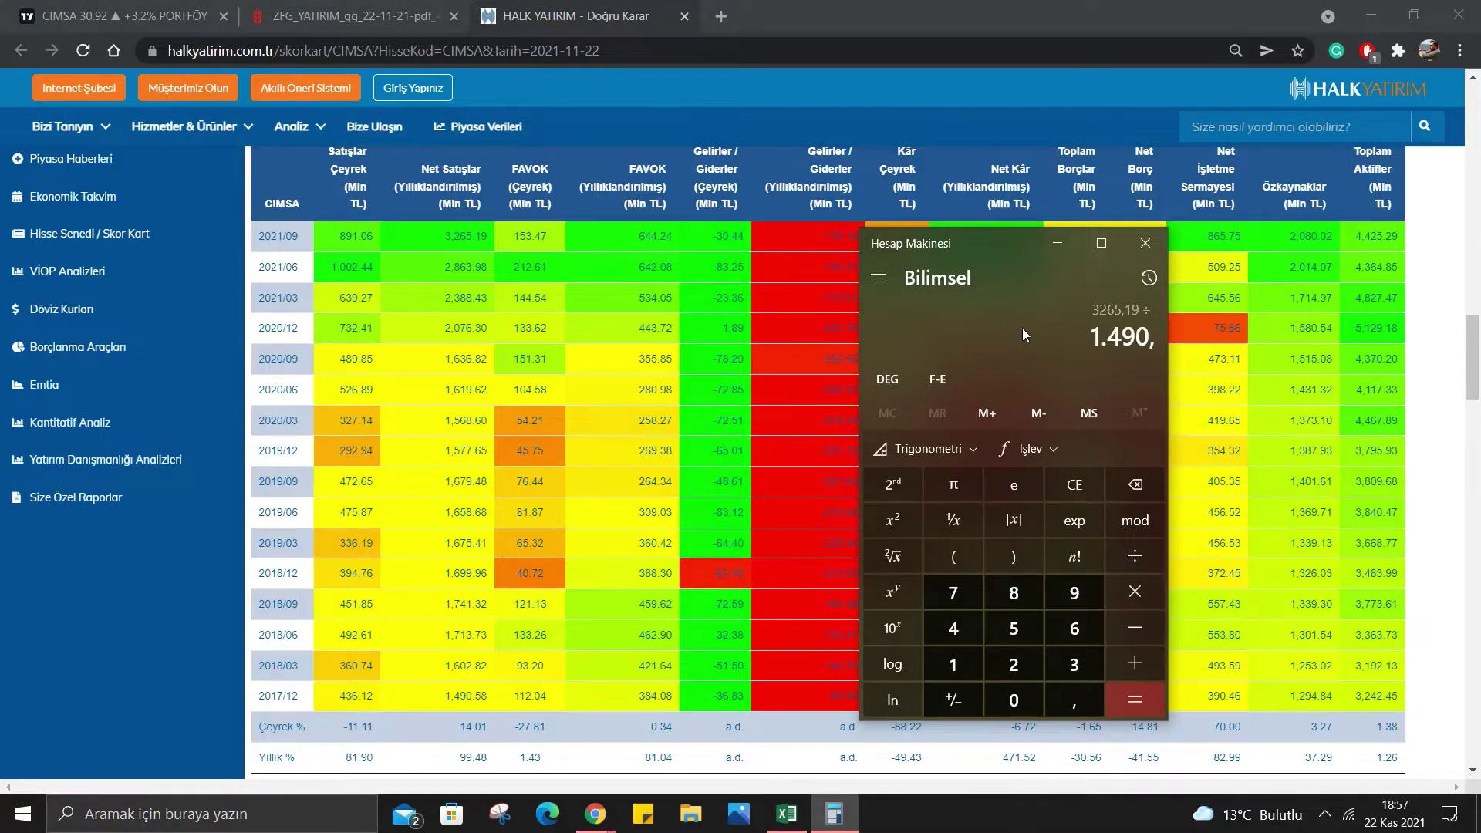
{"action": "type", "text": "5"}
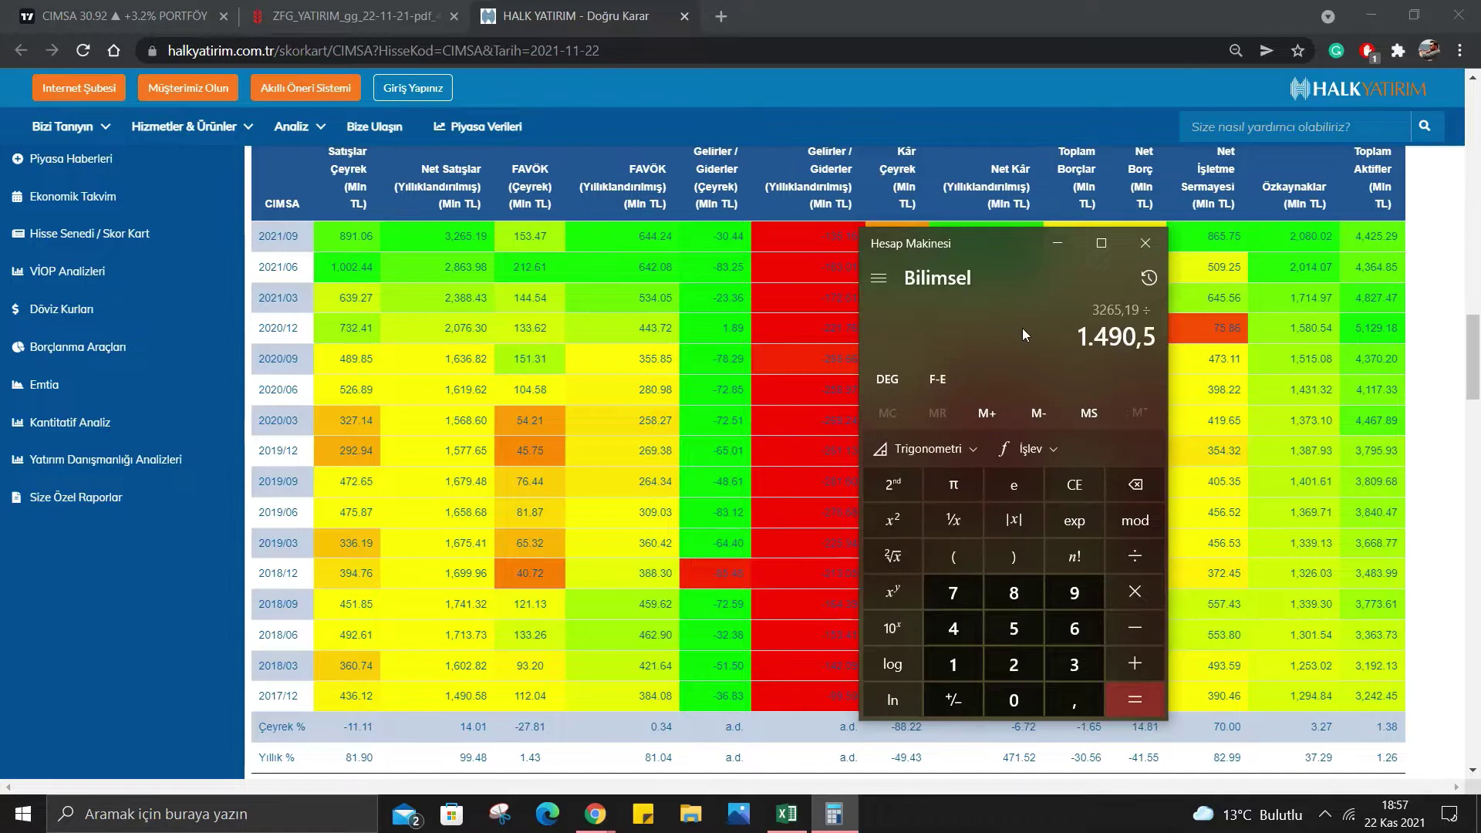
{"action": "type", "text": "8"}
{"action": "key", "text": "Return"}
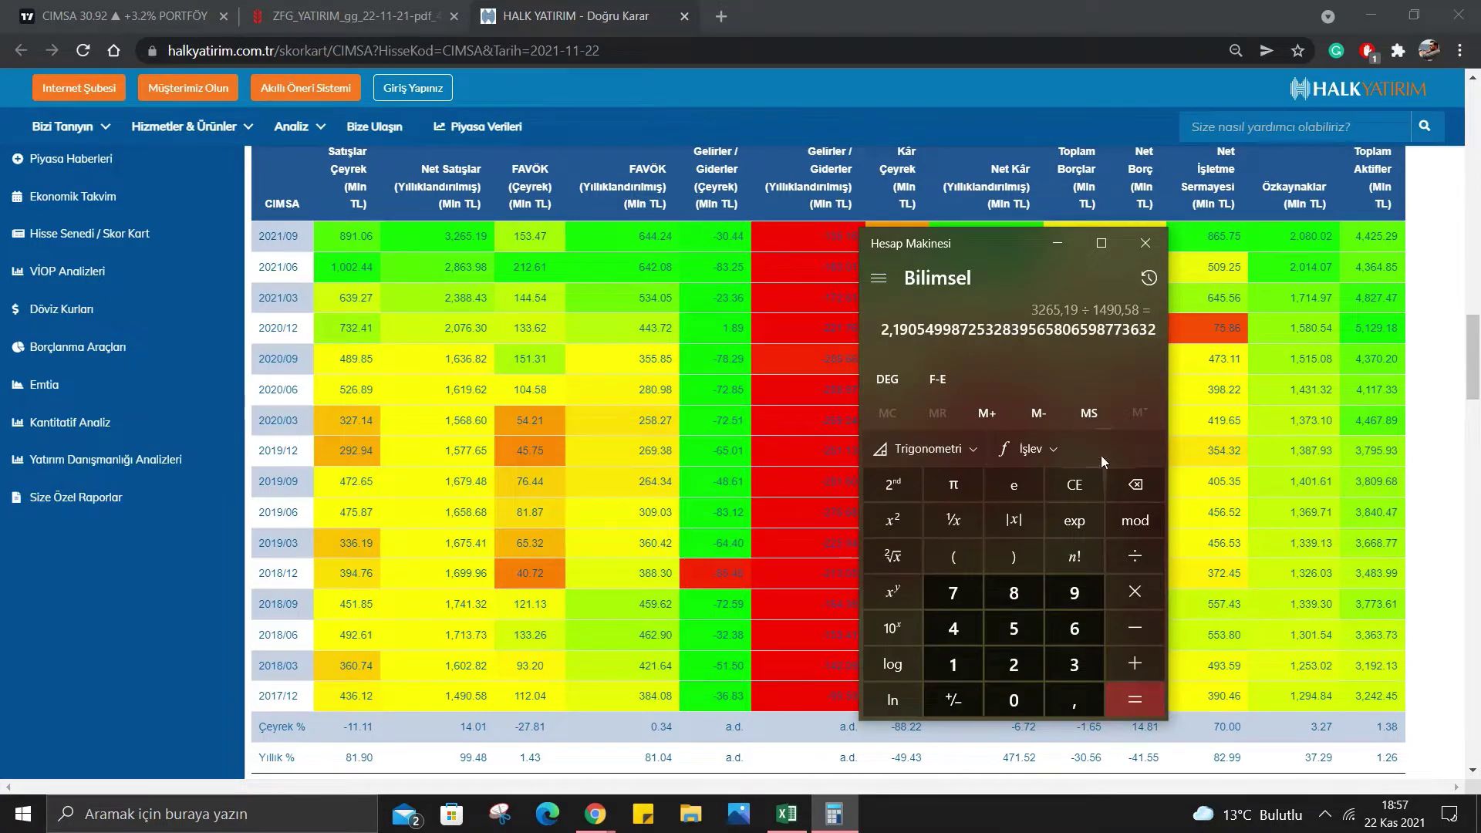
{"action": "left_click", "coordinate": [1075, 485]}
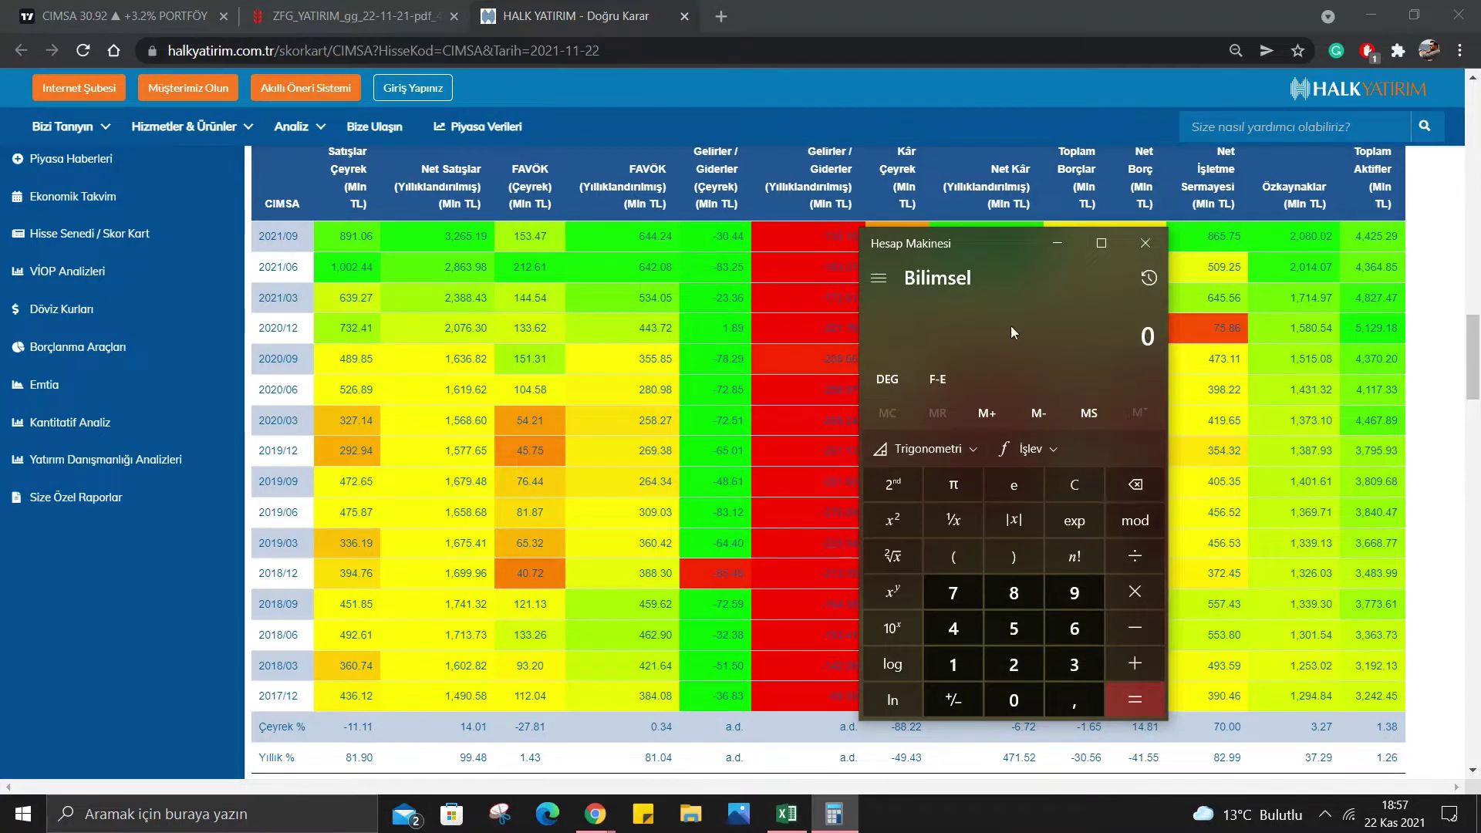
{"action": "type", "text": "644,"}
{"action": "type", "text": "24"}
{"action": "key", "text": "slash"}
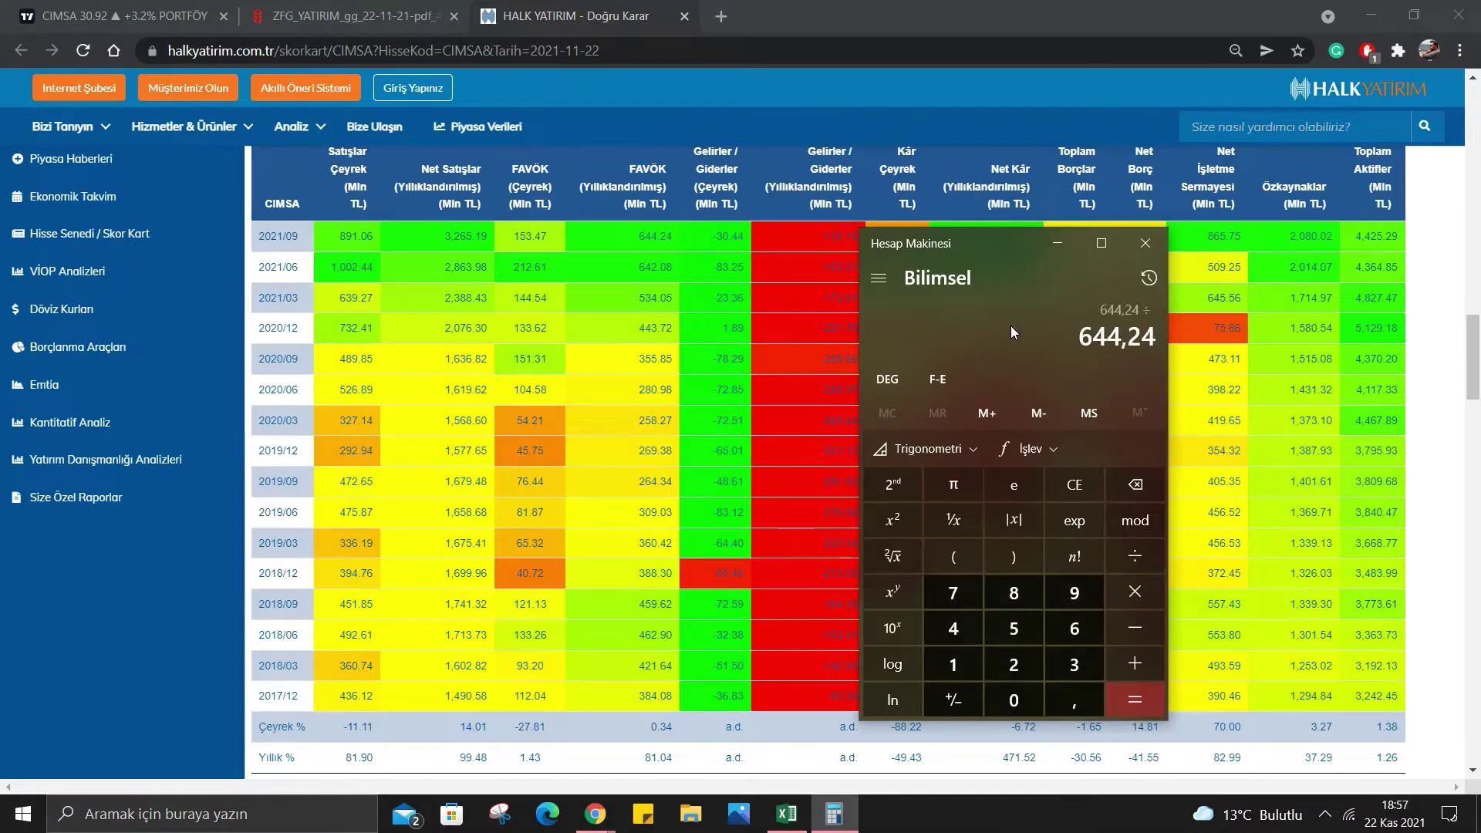
{"action": "type", "text": "384,"}
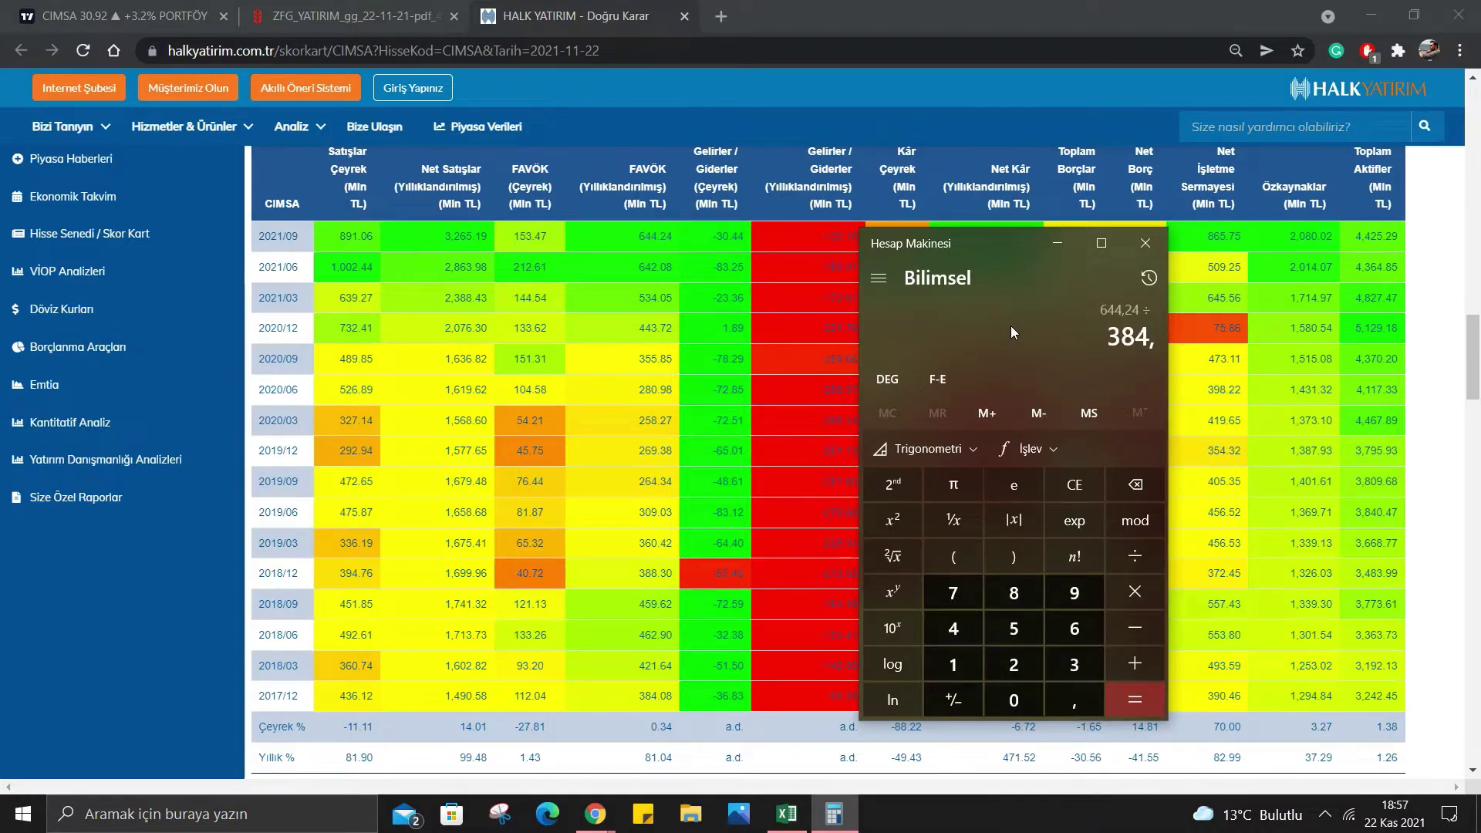
{"action": "type", "text": "08"}
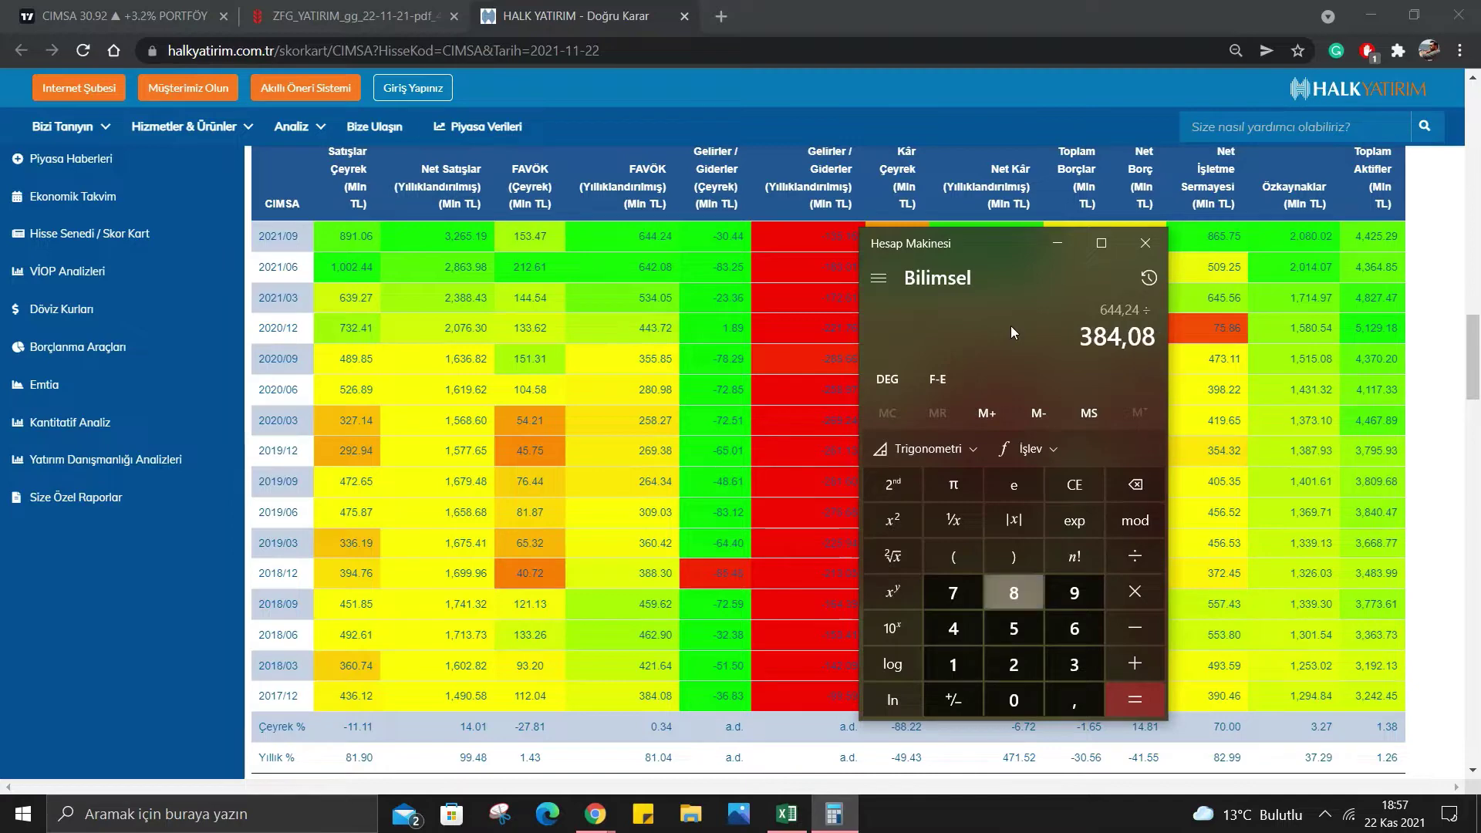
{"action": "key", "text": "Return"}
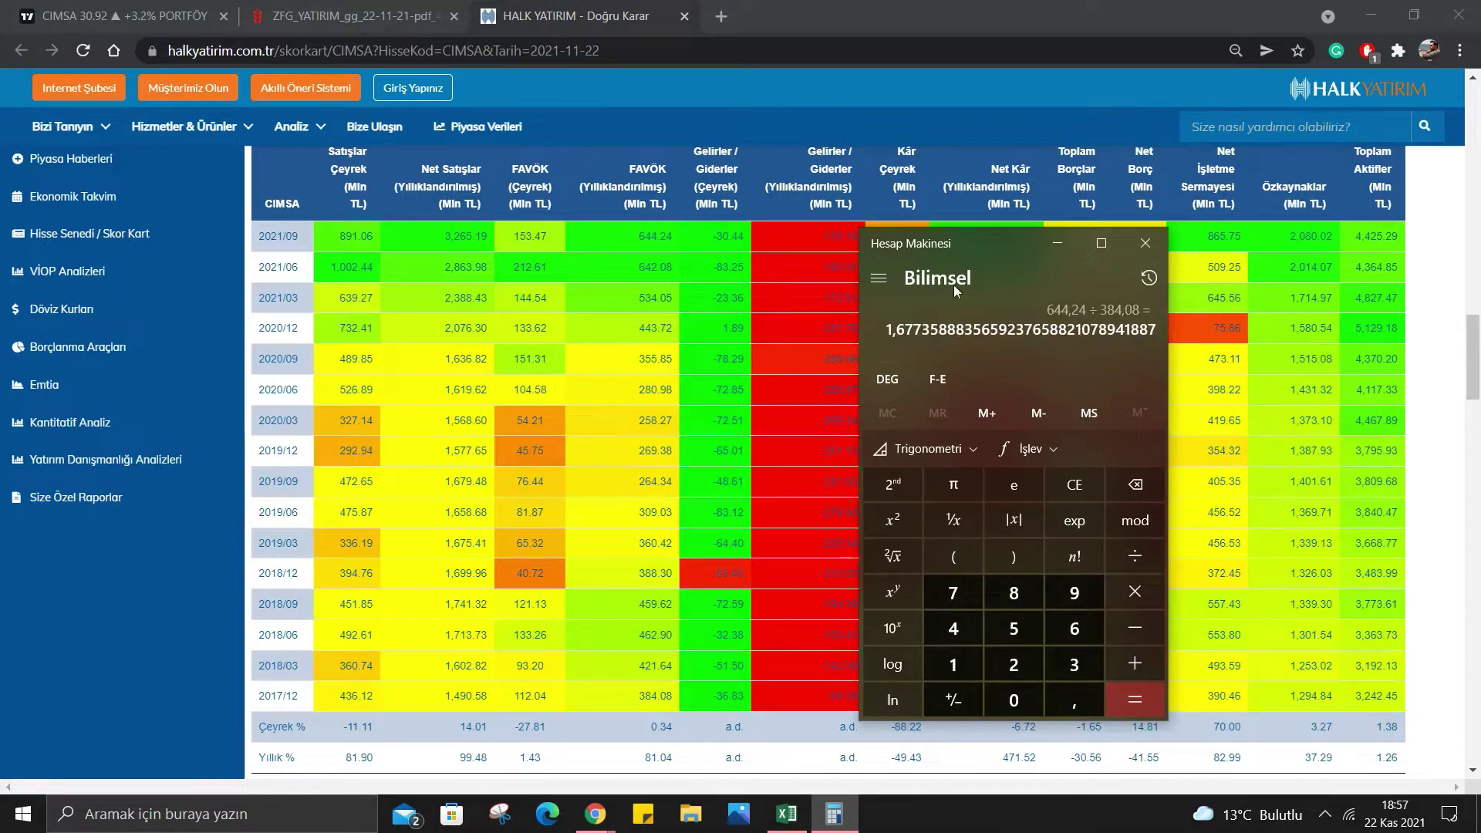
Compute the net profit ratio 670,09 ÷ 228,35, giving 2,9345.
{"action": "left_click_drag", "start_coordinate": [982, 242], "coordinate": [678, 239]}
{"action": "scroll", "coordinate": [1032, 372], "scroll_direction": "up", "scroll_amount": 1}
{"action": "scroll", "coordinate": [1044, 391], "scroll_direction": "down", "scroll_amount": 1}
{"action": "left_click", "coordinate": [746, 475]}
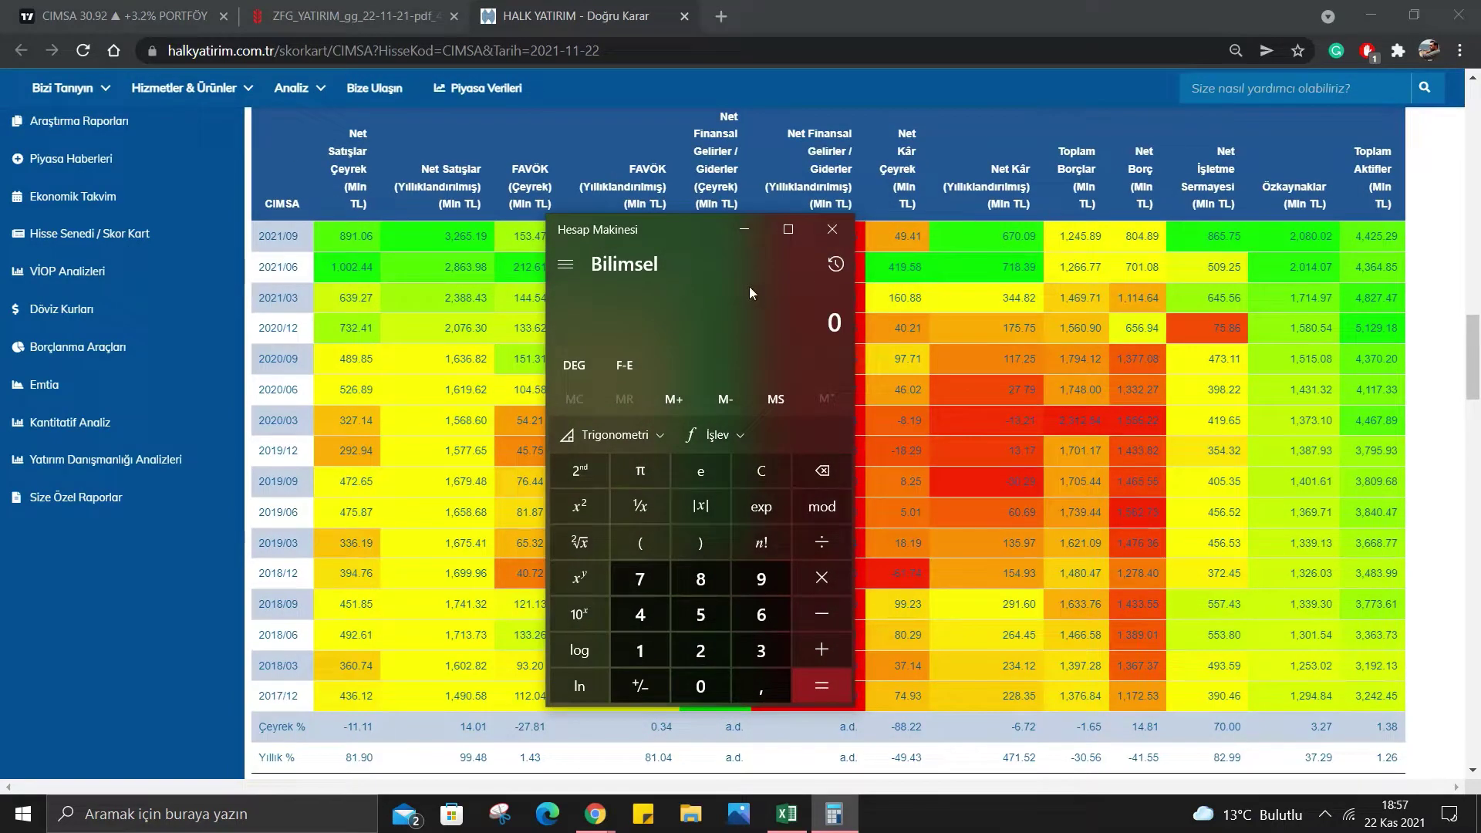
{"action": "type", "text": "670,0"}
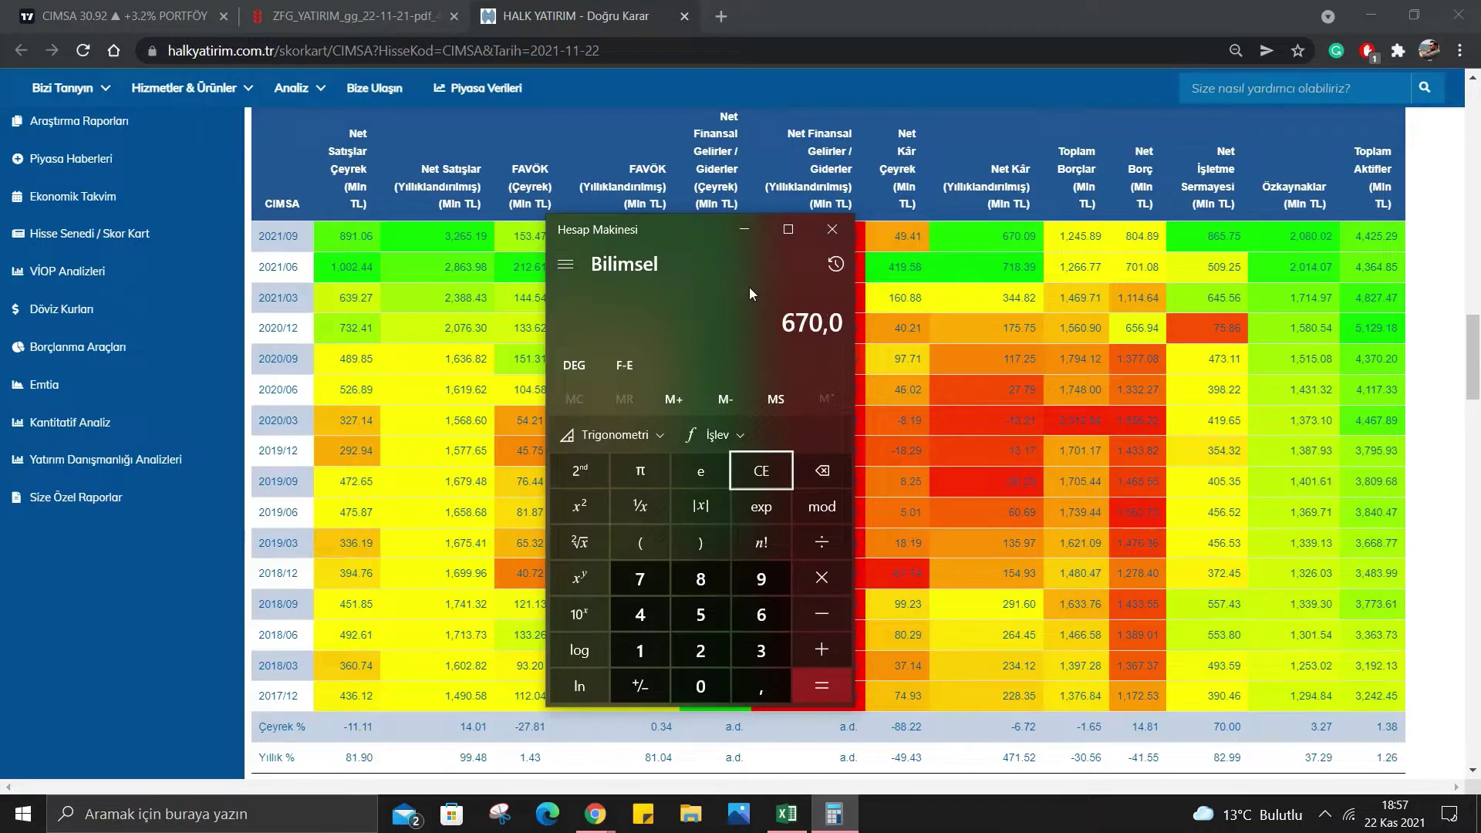
{"action": "type", "text": "9"}
{"action": "key", "text": "slash"}
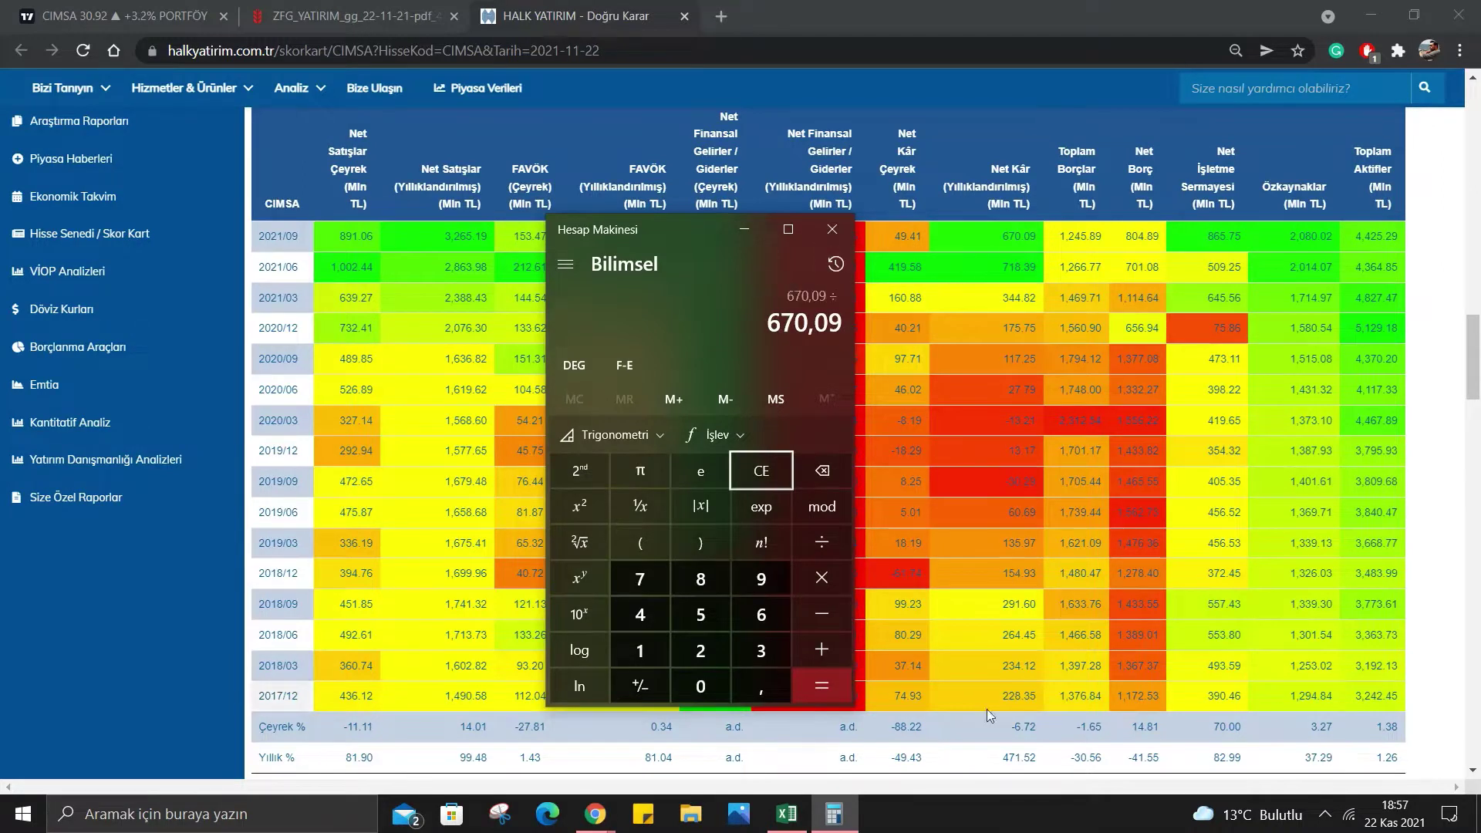
{"action": "type", "text": "228,"}
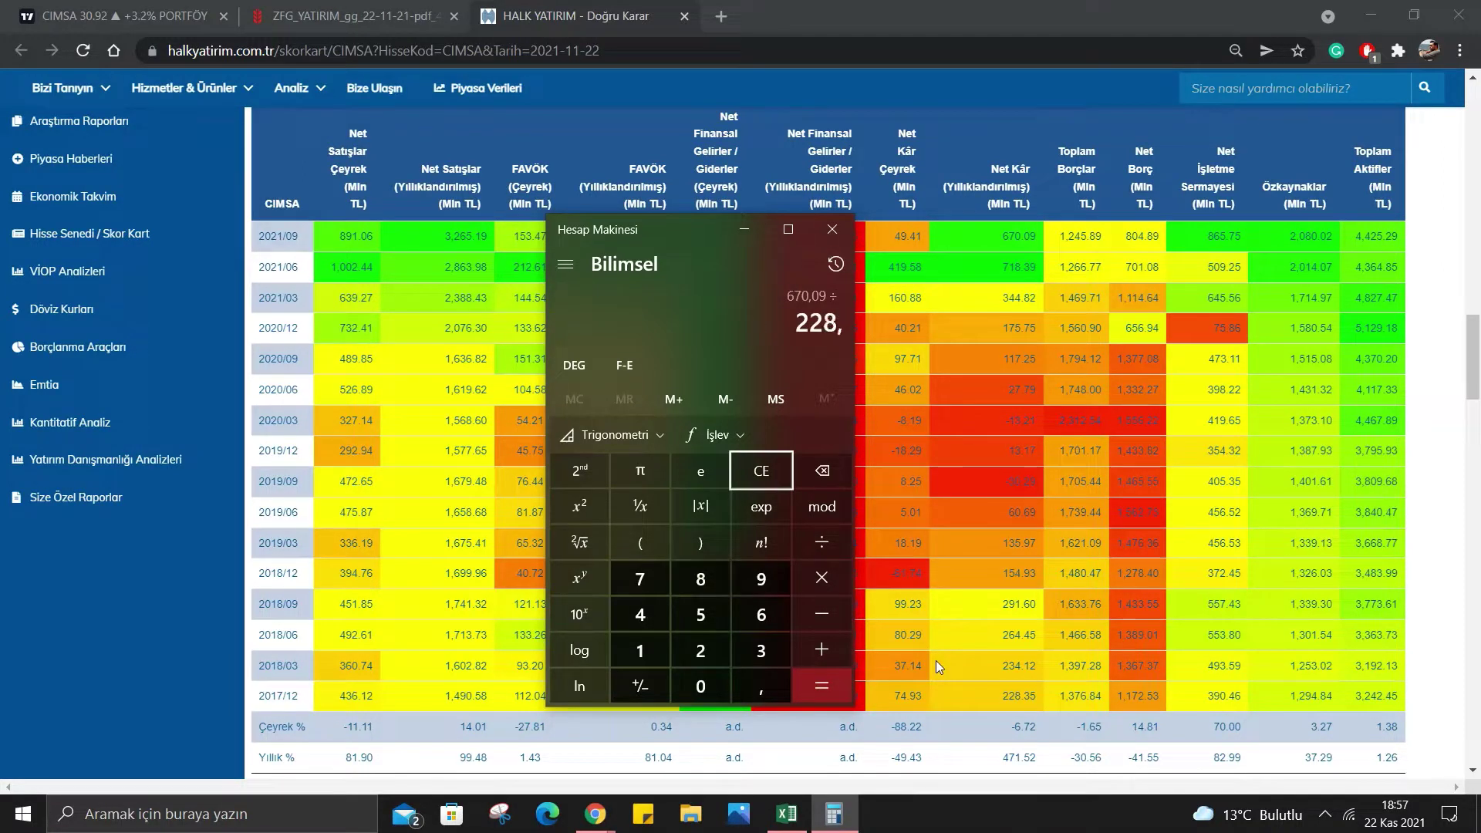
{"action": "type", "text": "35"}
{"action": "key", "text": "Return"}
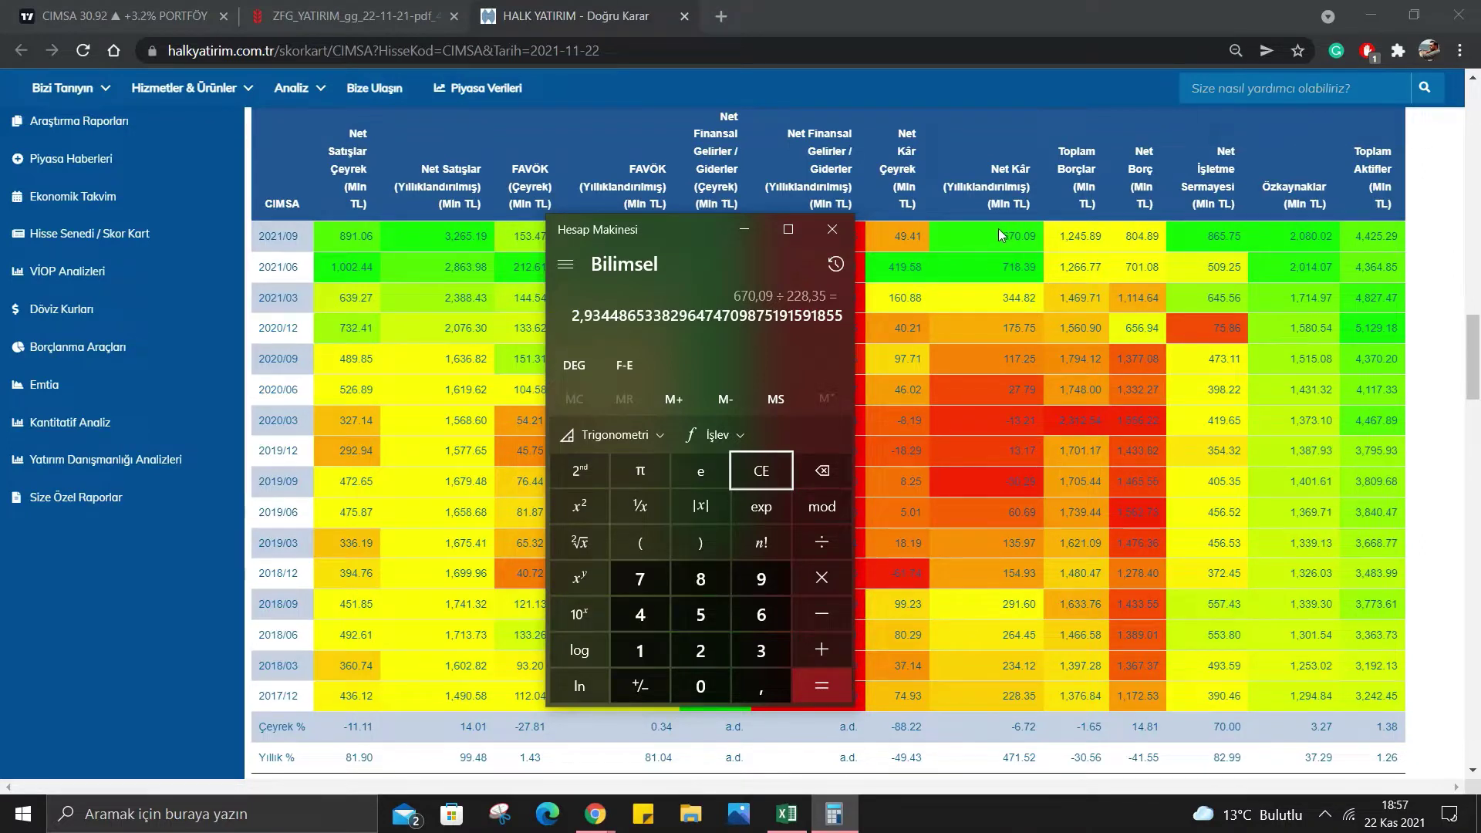
Divide 2080,02 by 1294,84 to compare CIMSA's 2021/09 and 2017/12 equity.
{"action": "left_click", "coordinate": [761, 471]}
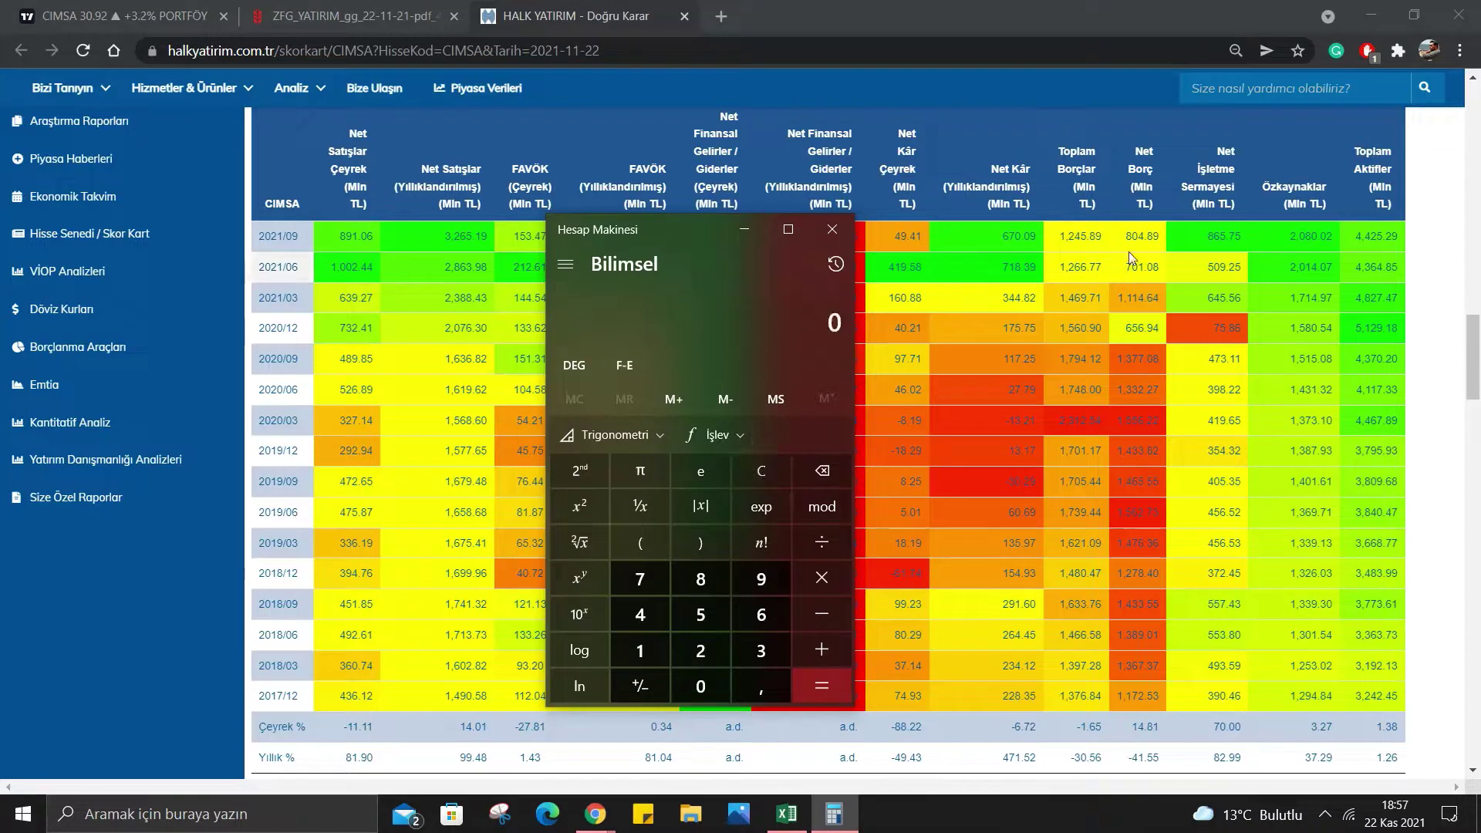
{"action": "type", "text": "2"}
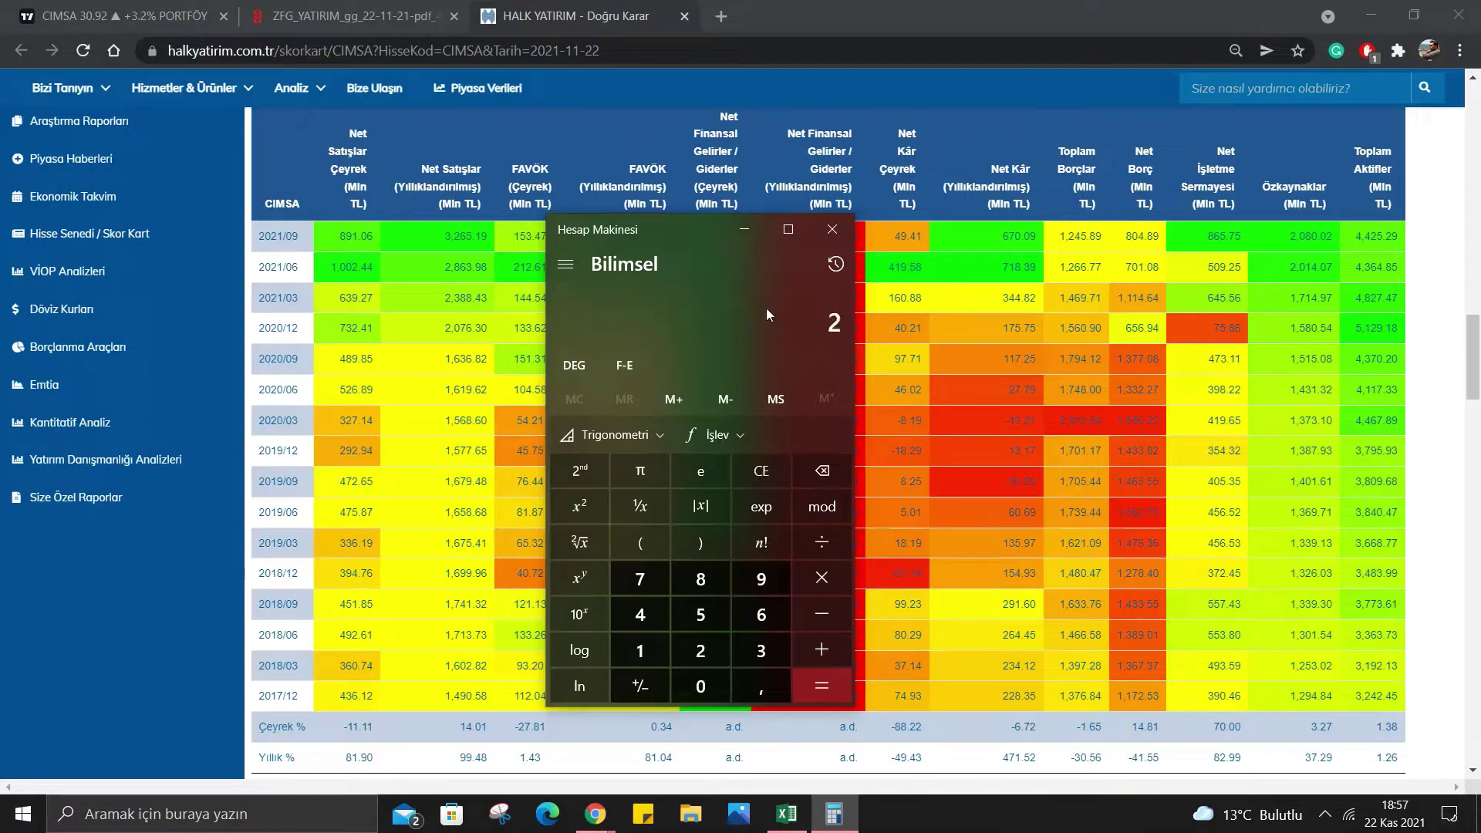
{"action": "type", "text": "080,"}
{"action": "type", "text": "0"}
{"action": "type", "text": "2 ÷ "}
{"action": "type", "text": "1.294"}
{"action": "type", "text": ","}
{"action": "type", "text": "8"}
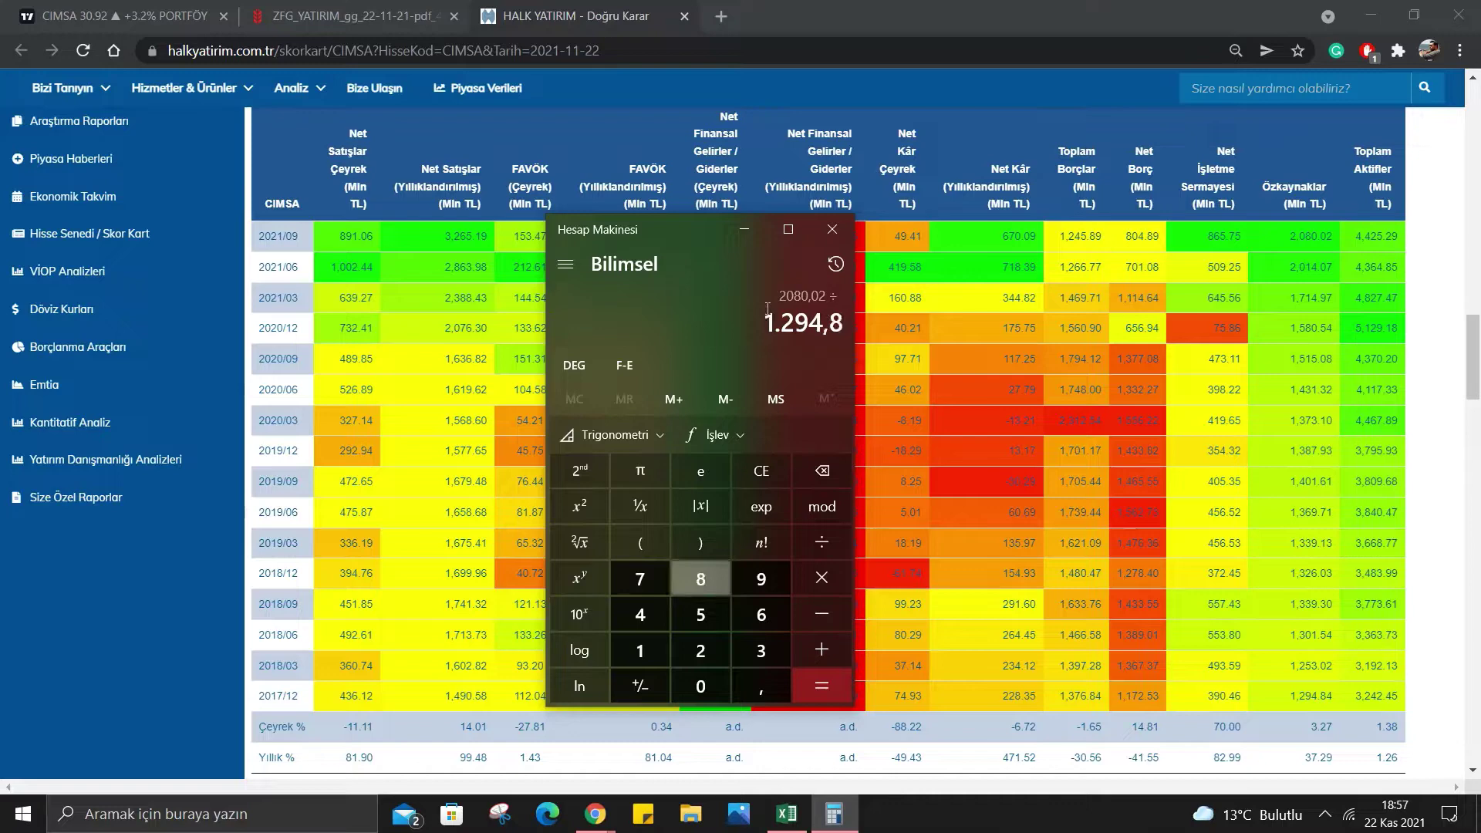
{"action": "type", "text": "4"}
{"action": "key", "text": "Return"}
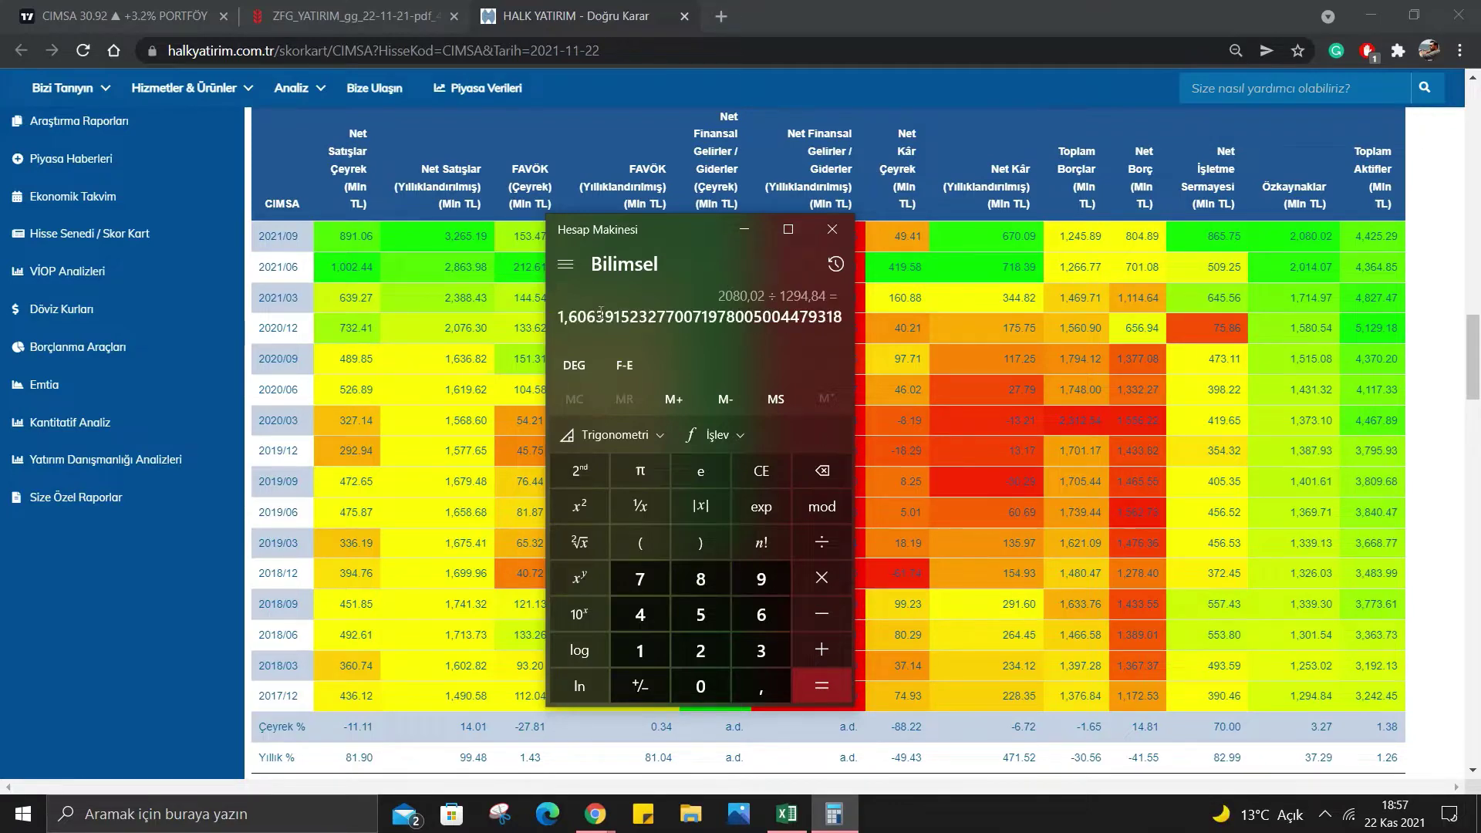
Recall the 2080,02 ÷ 1294,84 result from the calculator History.
{"action": "left_click", "coordinate": [835, 264]}
{"action": "scroll", "coordinate": [674, 557], "scroll_direction": "down", "scroll_amount": 2}
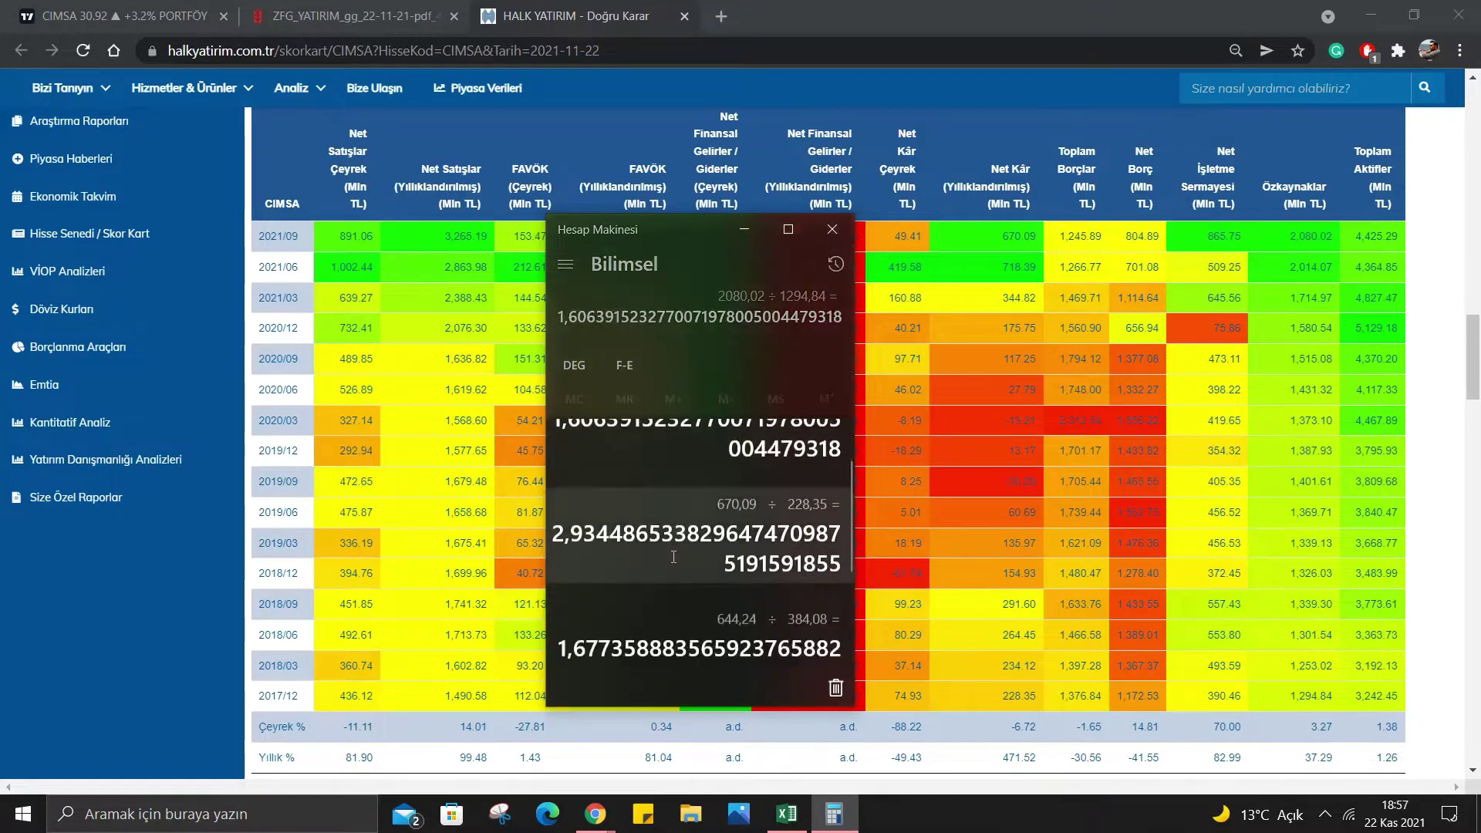
{"action": "scroll", "coordinate": [673, 557], "scroll_direction": "down", "scroll_amount": 2}
{"action": "scroll", "coordinate": [679, 540], "scroll_direction": "up", "scroll_amount": 2}
{"action": "scroll", "coordinate": [698, 506], "scroll_direction": "up", "scroll_amount": 2}
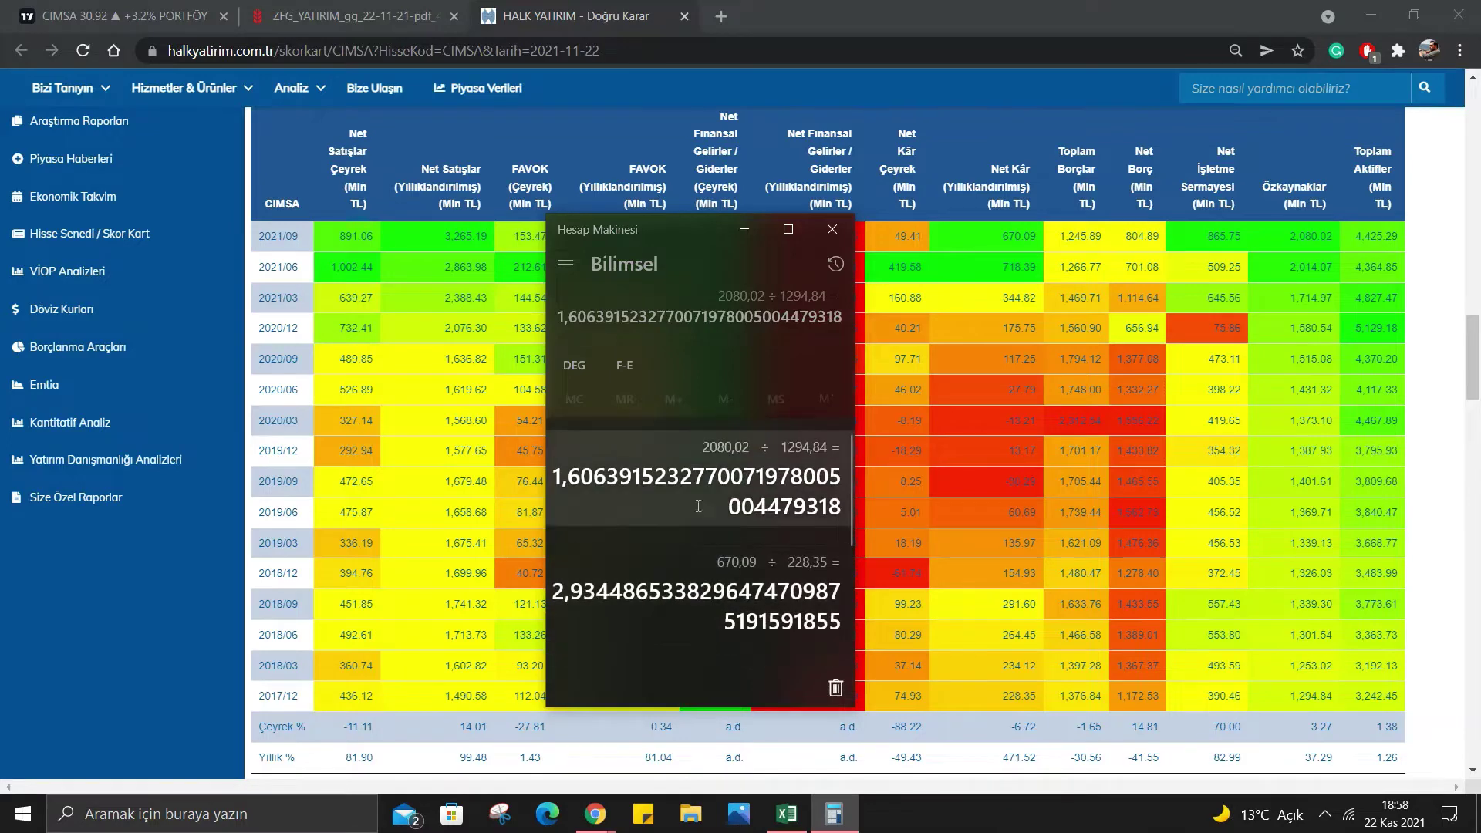
{"action": "left_click", "coordinate": [567, 449]}
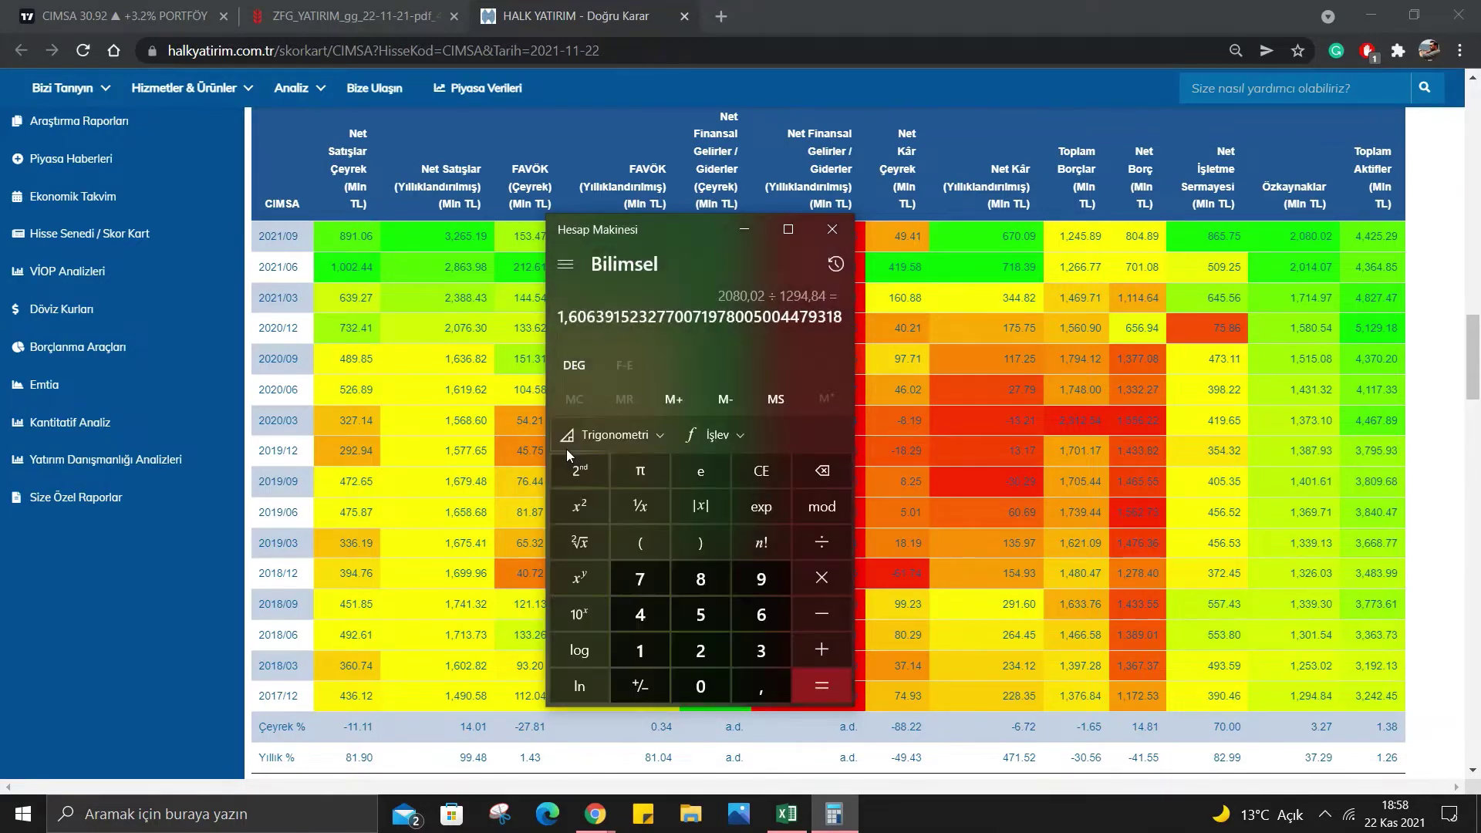
Show CIMSA's TradingView chart on daily (1G) candles zoomed out to about a year and a half.
{"action": "left_click", "coordinate": [822, 577]}
{"action": "left_click", "coordinate": [131, 15]}
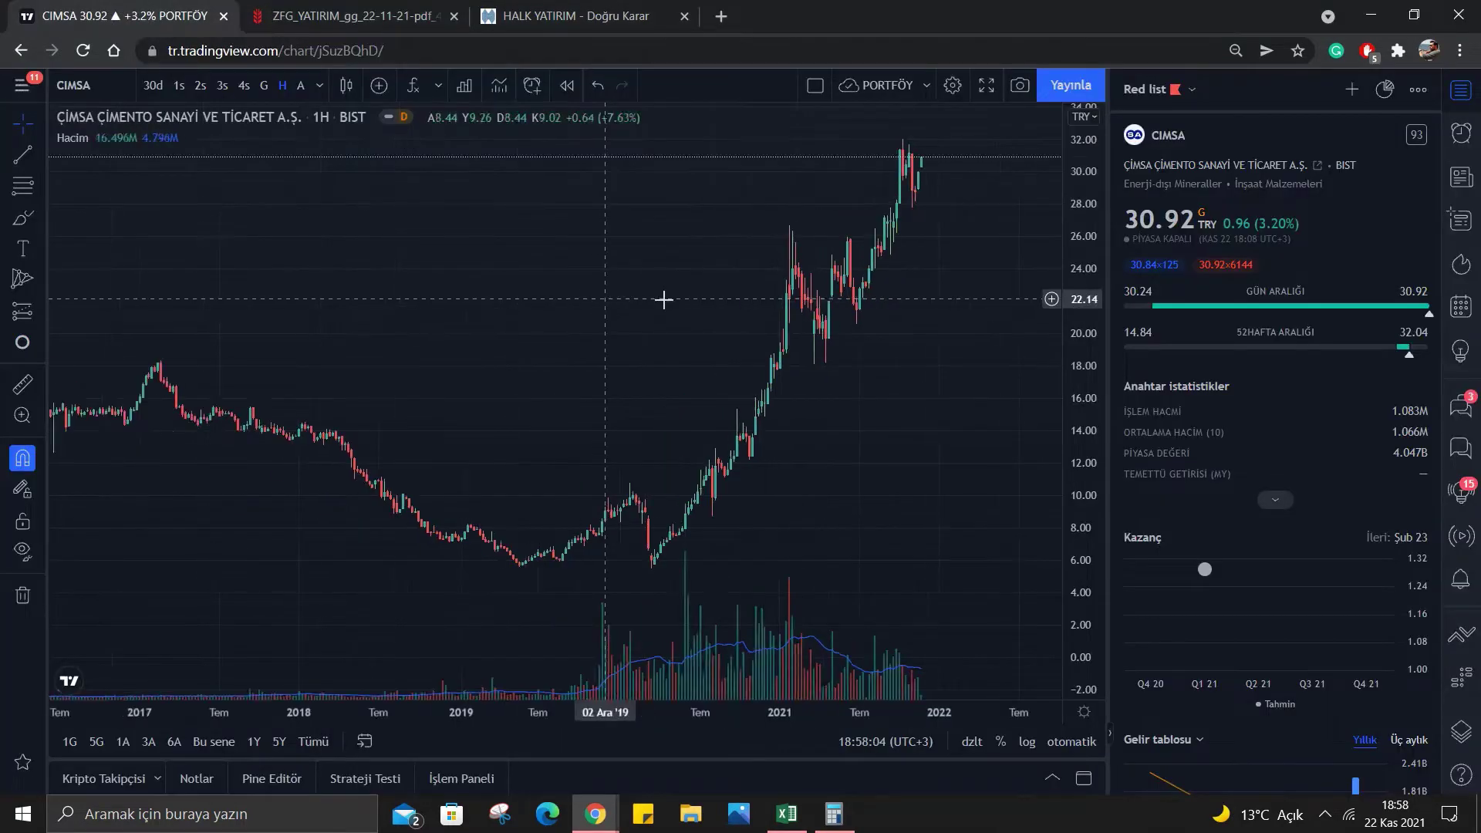
{"action": "scroll", "coordinate": [713, 311], "scroll_direction": "up", "scroll_amount": 3}
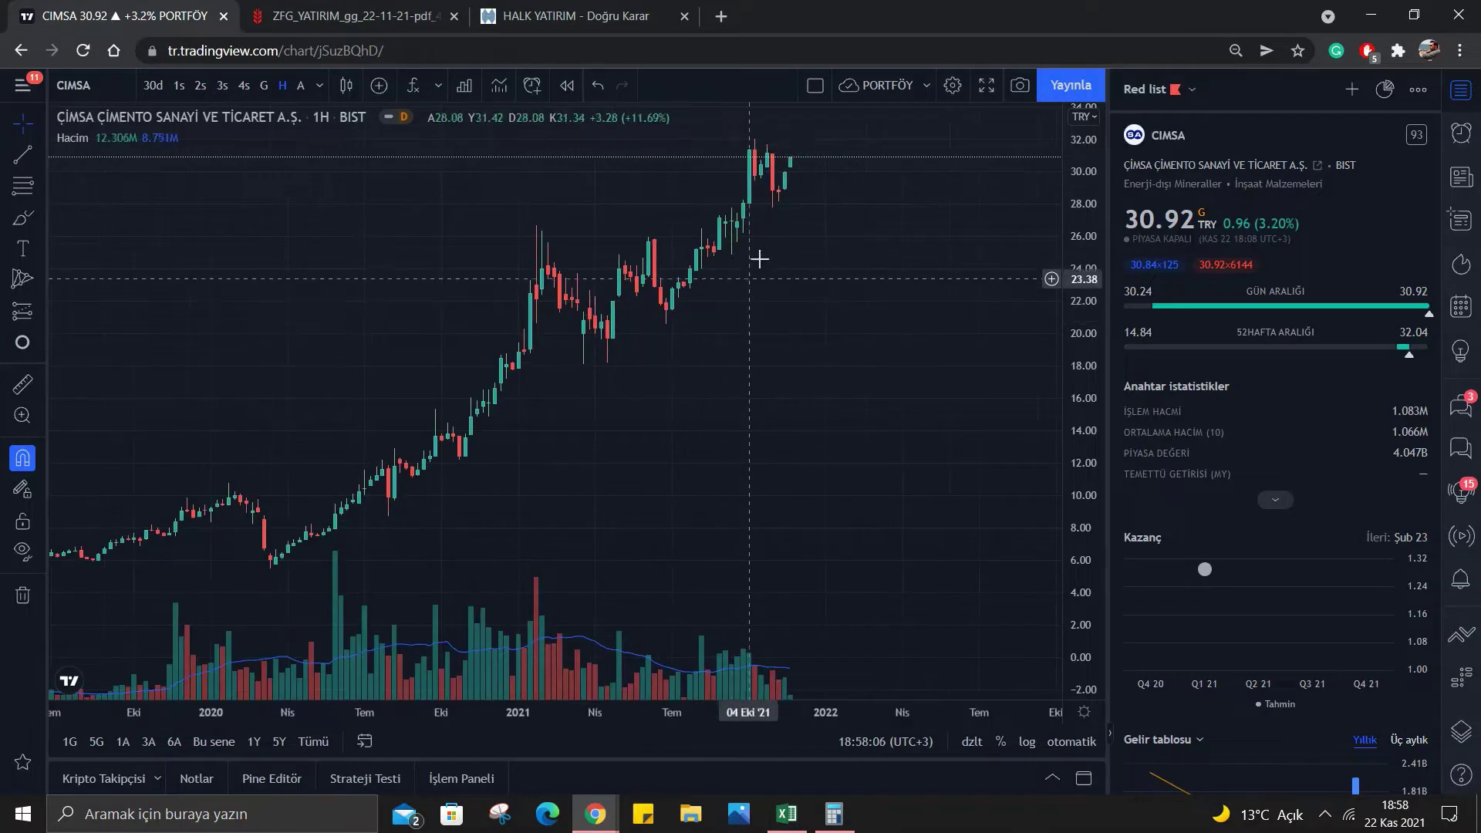
{"action": "left_click", "coordinate": [264, 85]}
{"action": "scroll", "coordinate": [703, 314], "scroll_direction": "up", "scroll_amount": 3}
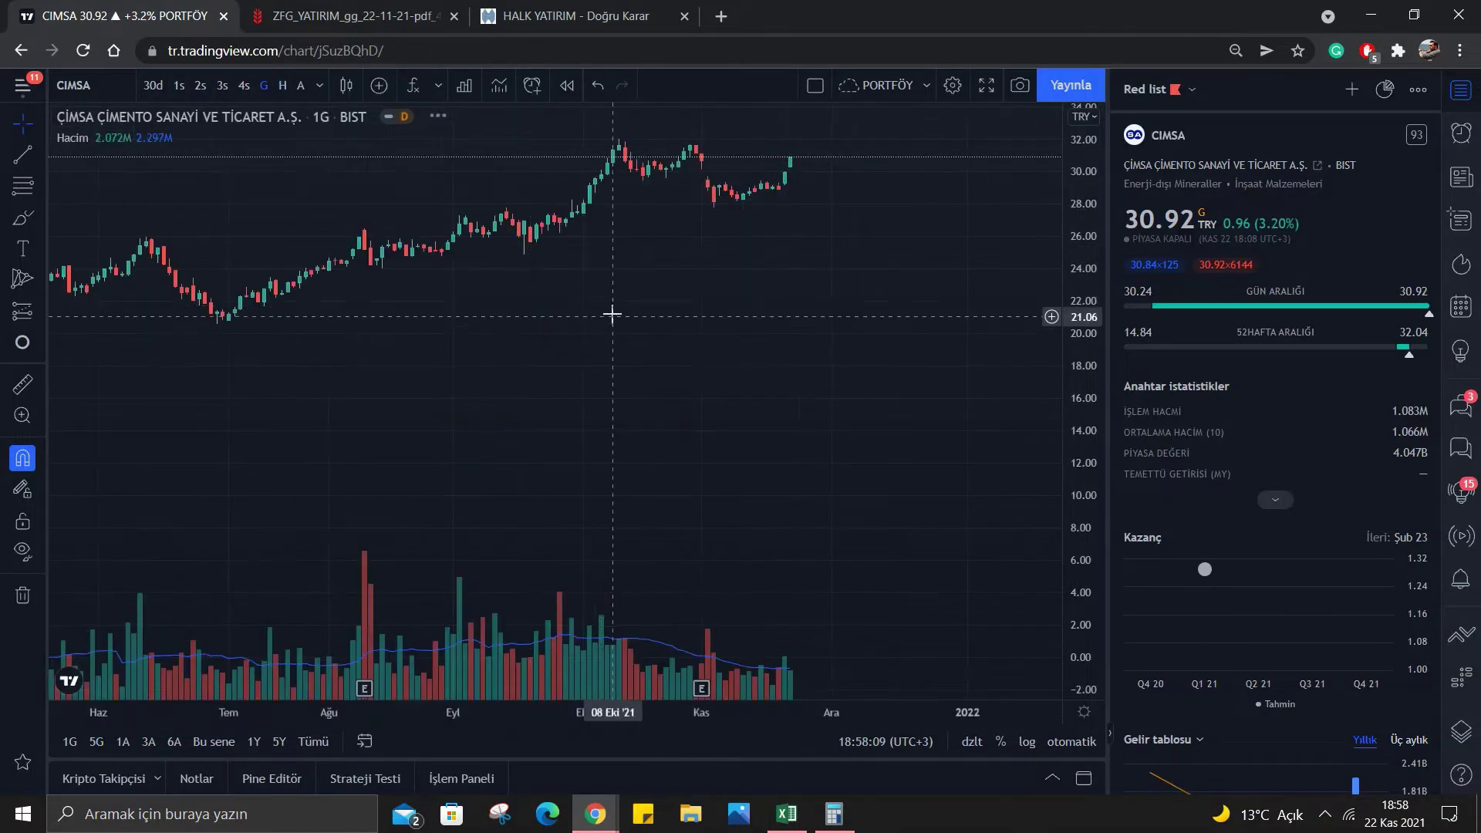
{"action": "scroll", "coordinate": [687, 238], "scroll_direction": "up", "scroll_amount": 2}
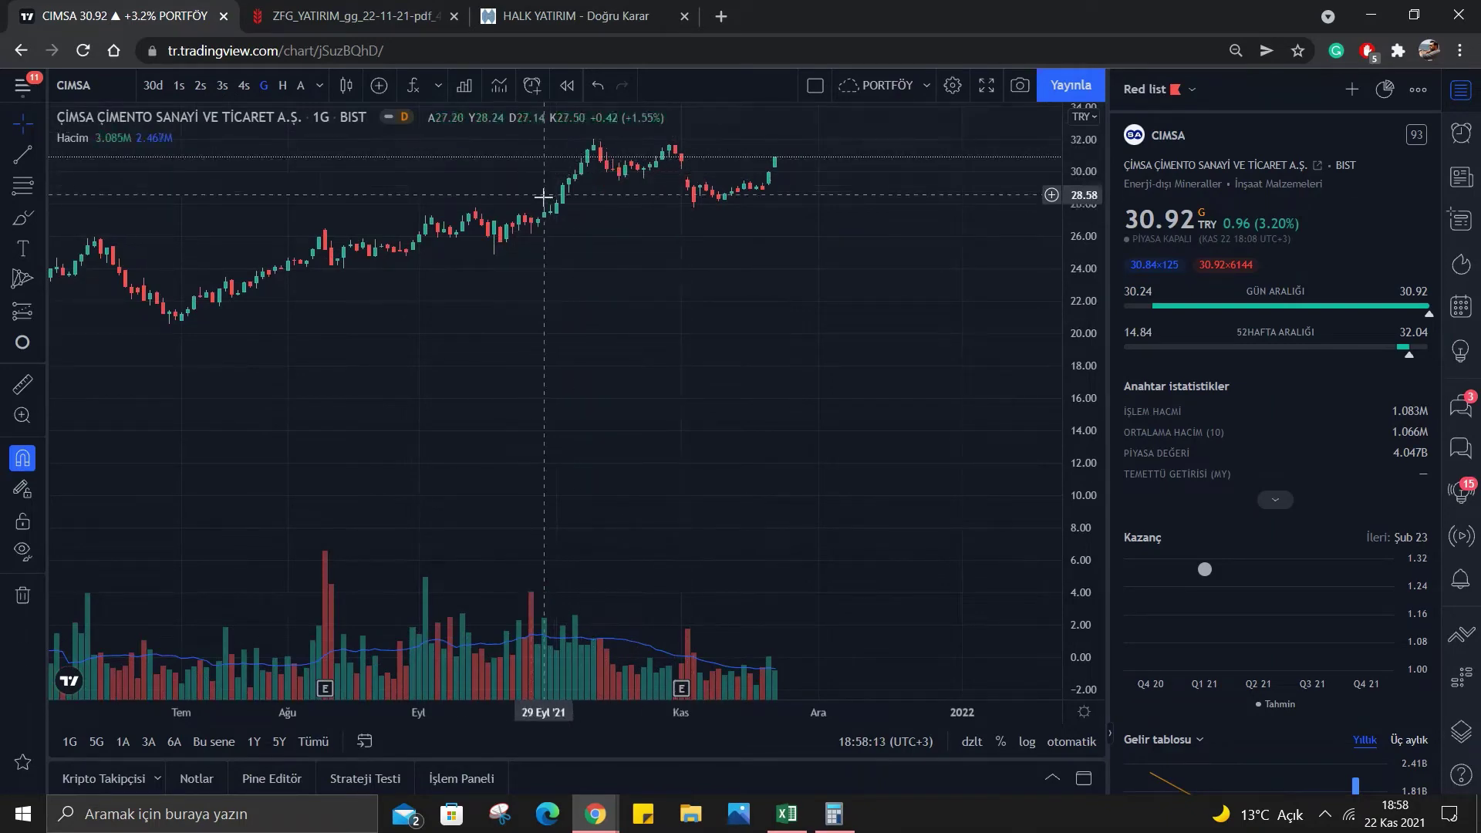
{"action": "scroll", "coordinate": [551, 199], "scroll_direction": "down", "scroll_amount": 3}
{"action": "scroll", "coordinate": [550, 199], "scroll_direction": "down", "scroll_amount": 2}
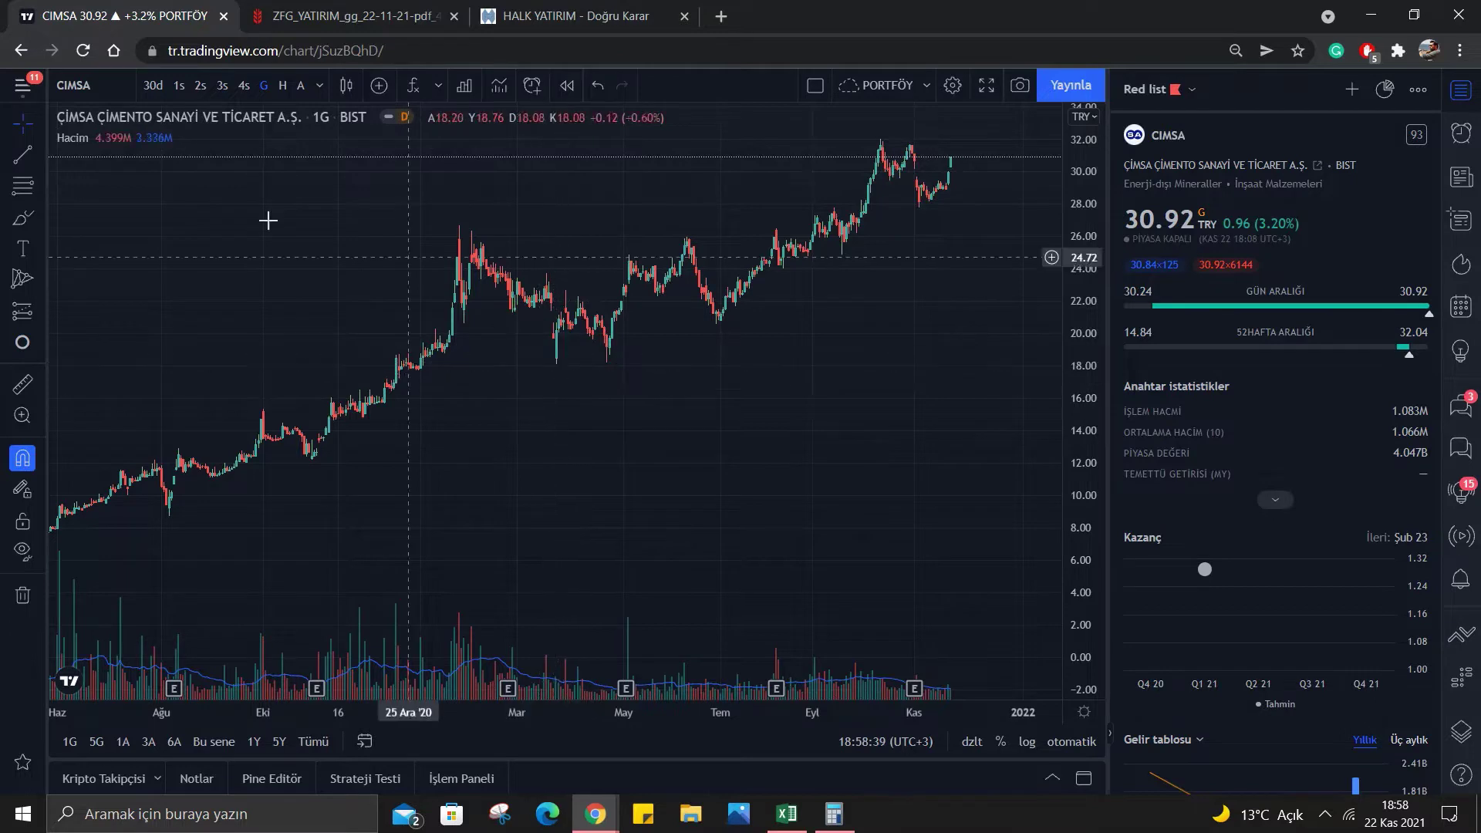
Draw a Yatay Çizgi horizontal line at the 18.08 level.
{"action": "left_click", "coordinate": [38, 150]}
{"action": "left_click", "coordinate": [129, 366]}
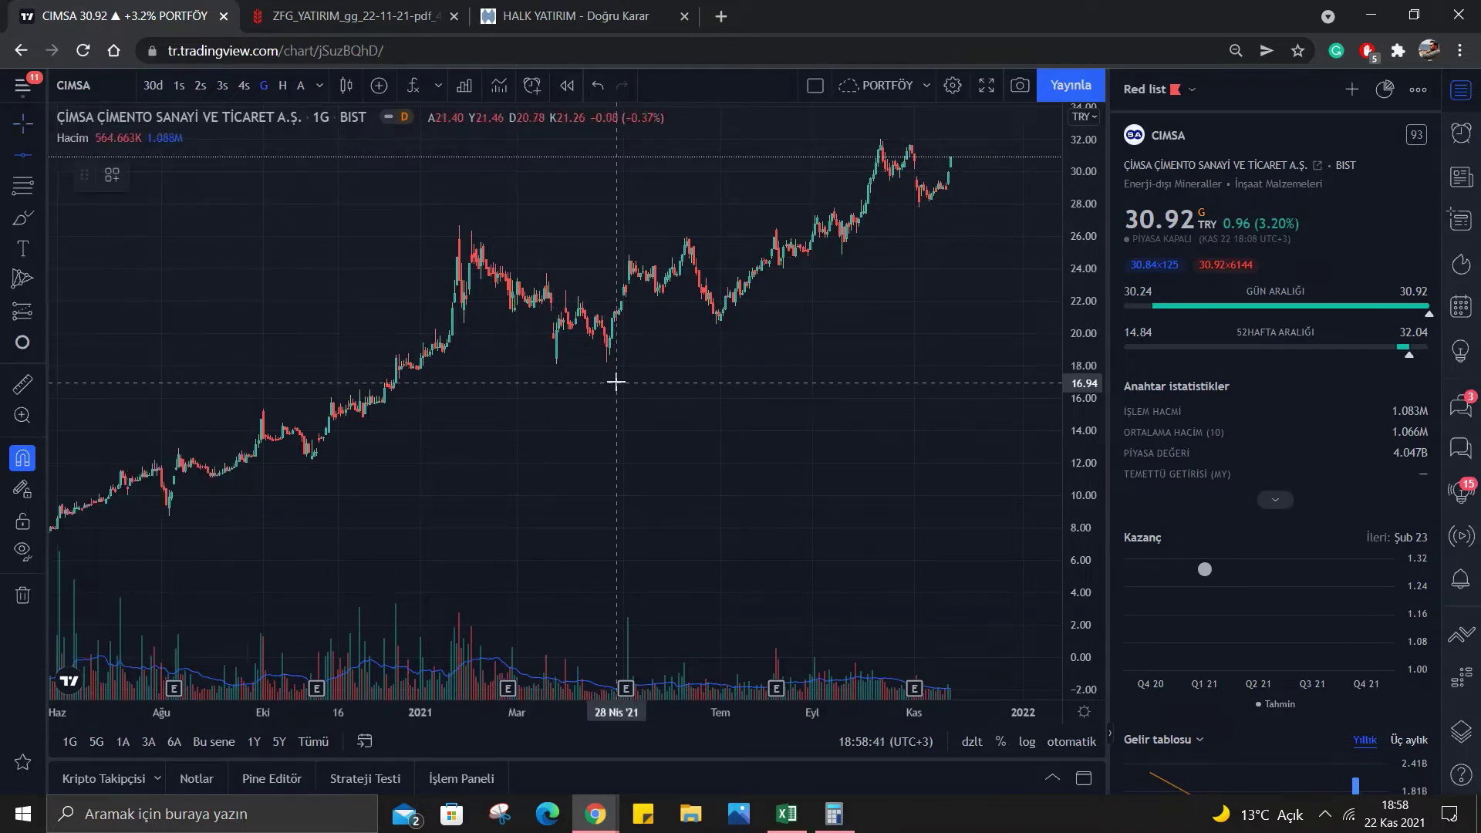
{"action": "left_click", "coordinate": [556, 367]}
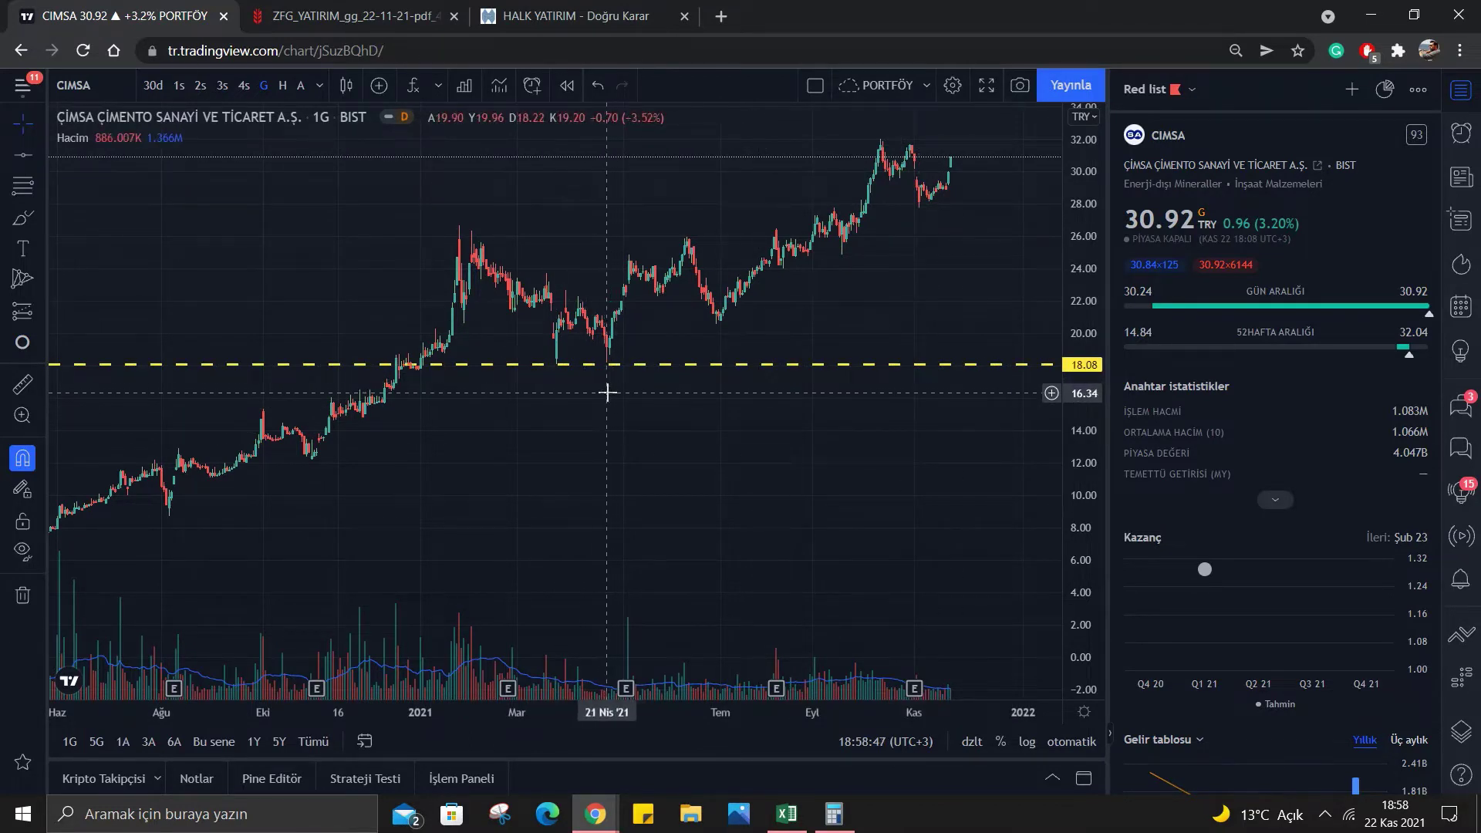
Multiply the recalled 2080,02 ÷ 1294,84 ratio by 18,08, giving about 29,04.
{"action": "left_click", "coordinate": [834, 814]}
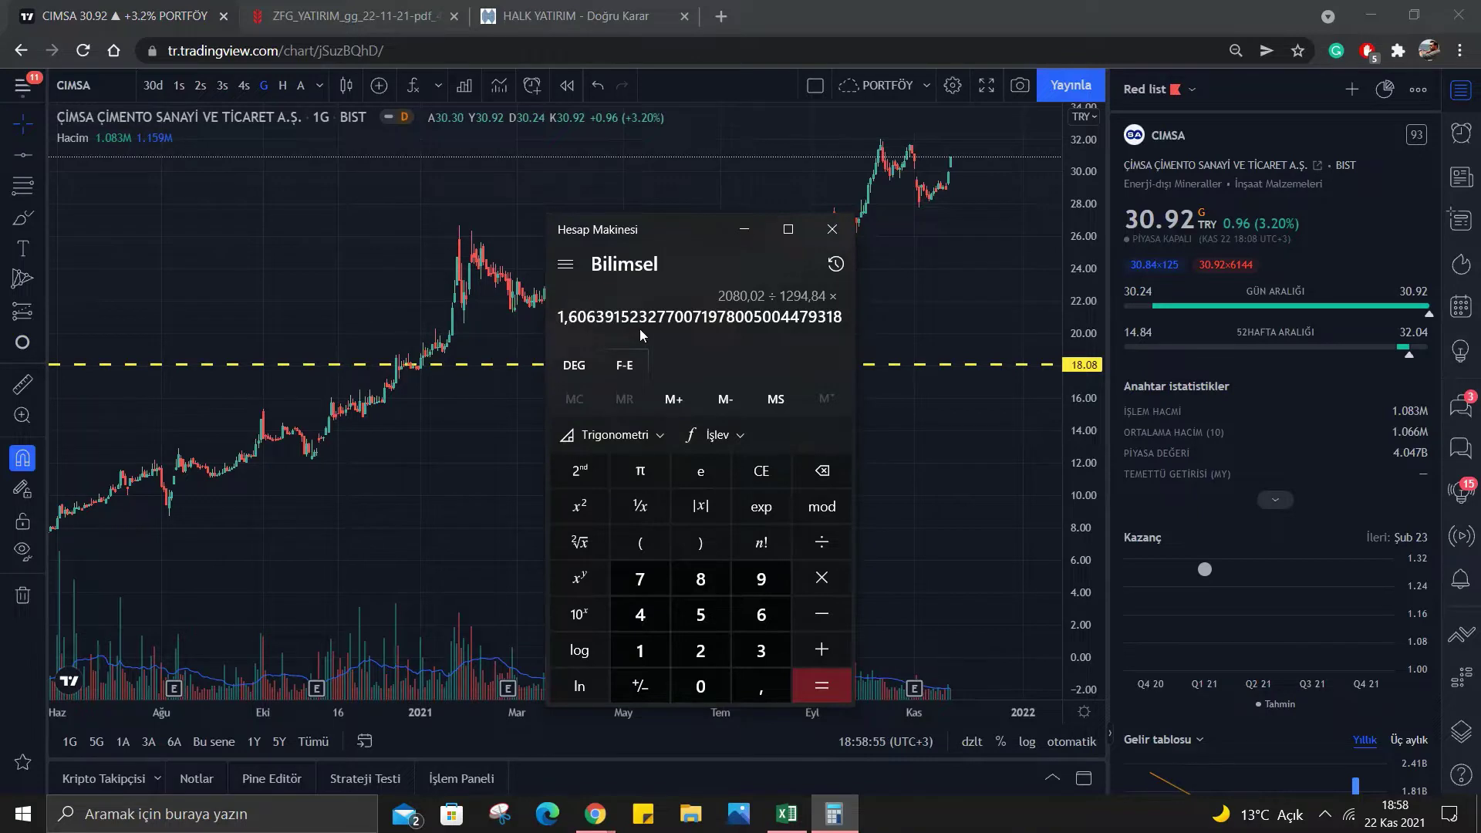
{"action": "type", "text": "18,08"}
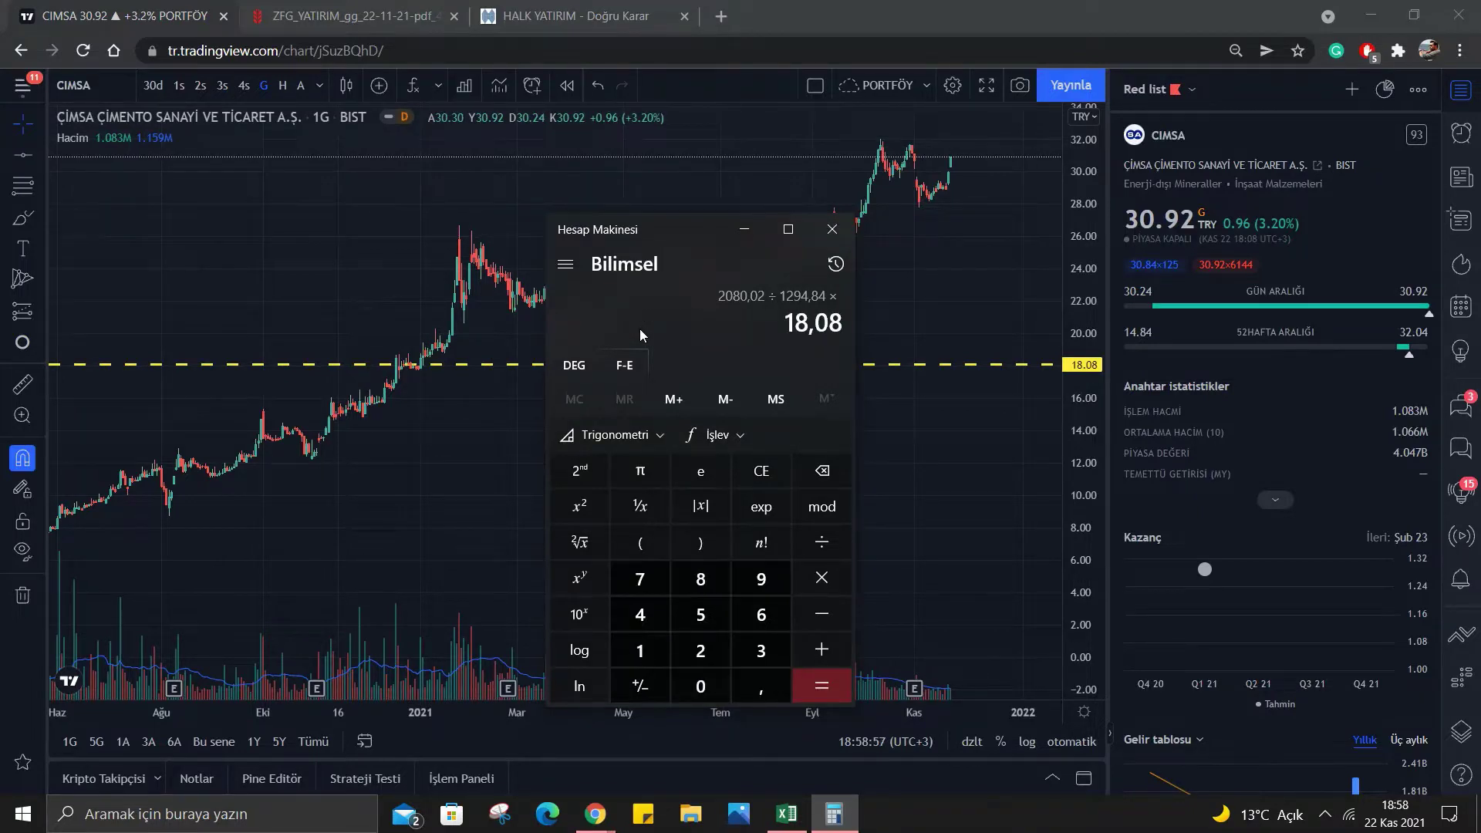
{"action": "key", "text": "Return"}
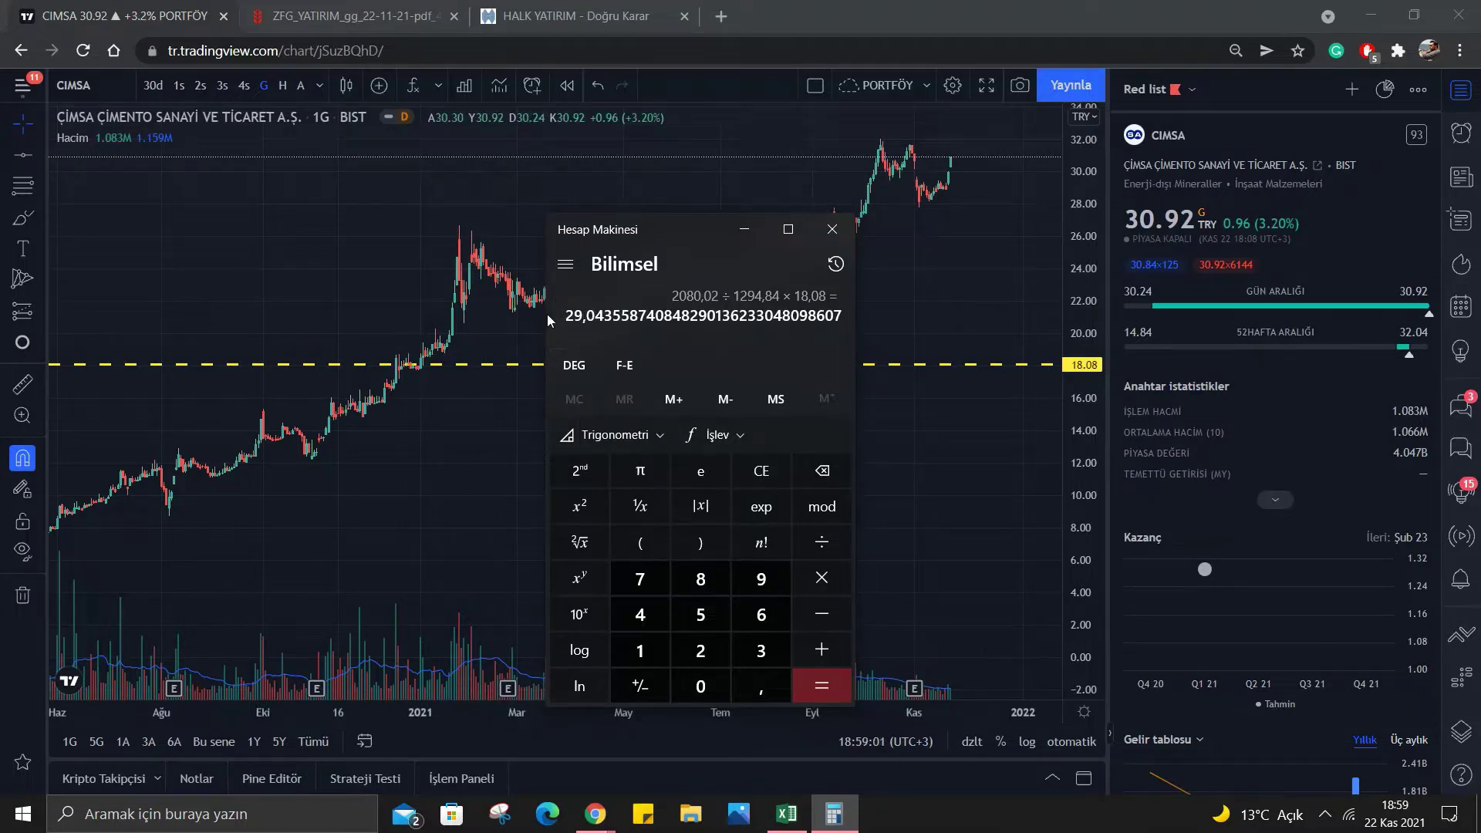
{"action": "left_click_drag", "start_coordinate": [665, 244], "coordinate": [592, 261]}
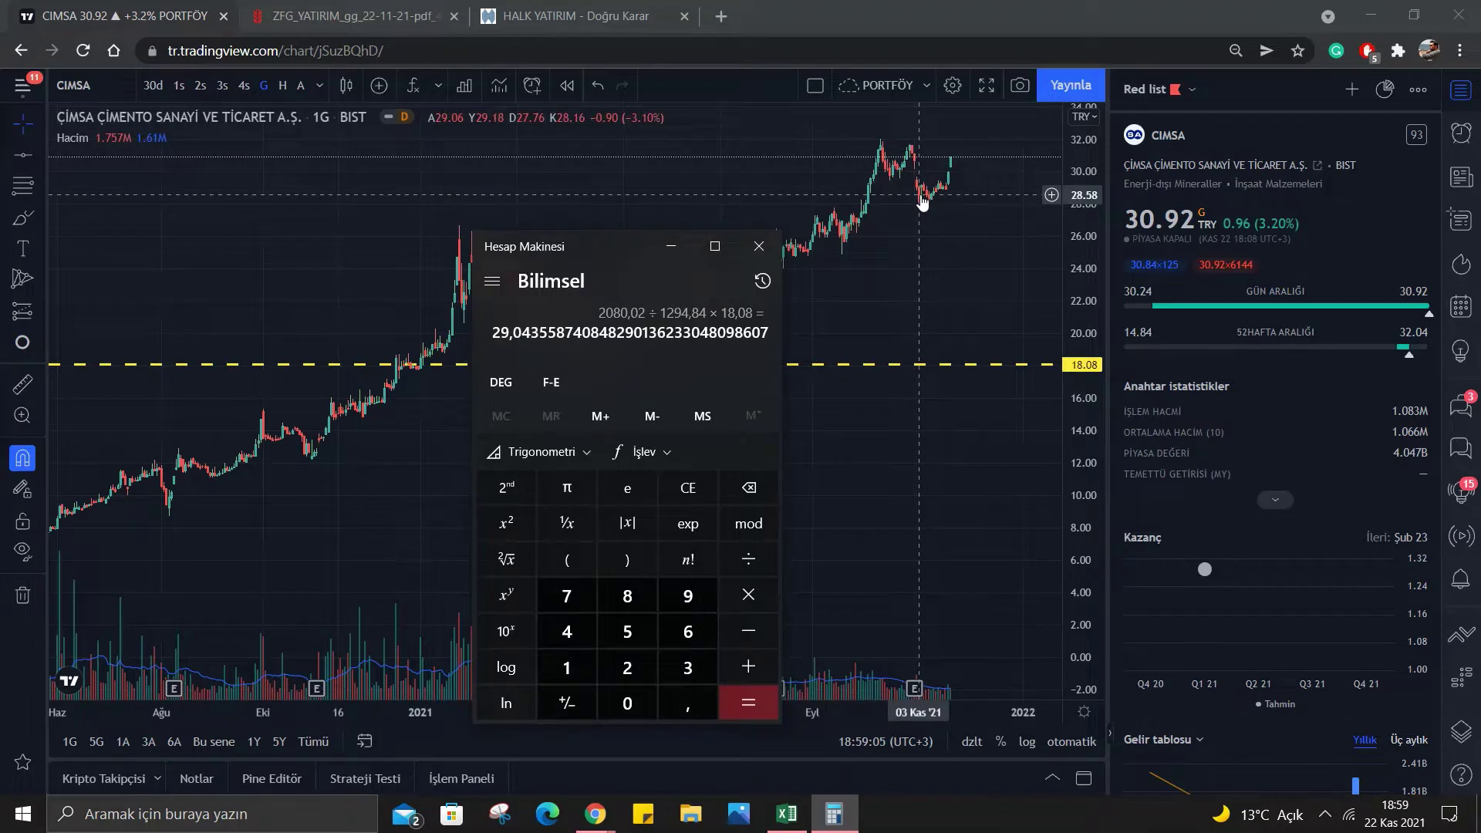
{"action": "left_click_drag", "start_coordinate": [626, 243], "coordinate": [711, 221]}
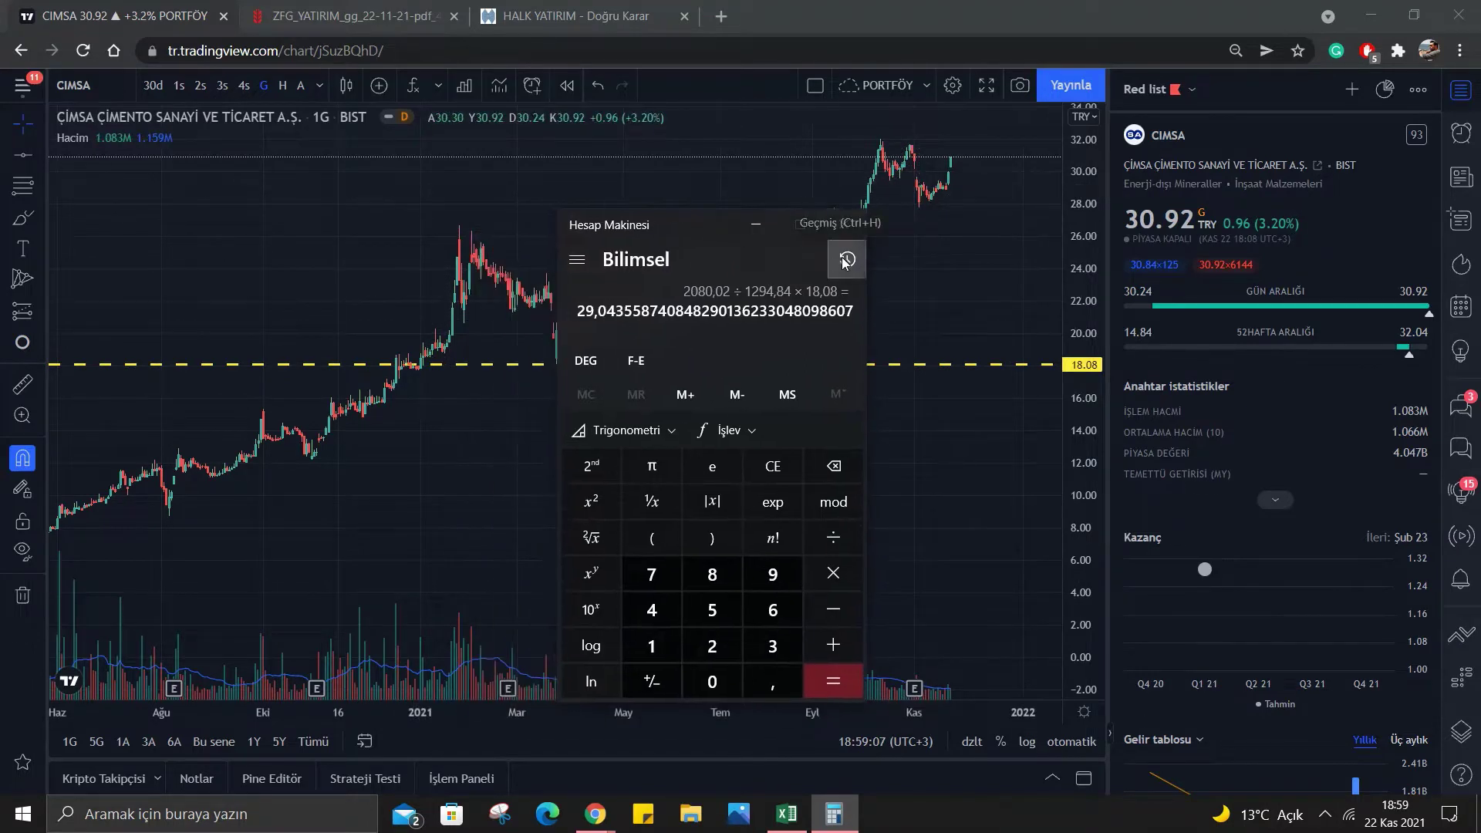
Recall 670,09 ÷ 228,35 from History and multiply it by 18,08, giving about 53,06.
{"action": "left_click", "coordinate": [845, 261]}
{"action": "scroll", "coordinate": [633, 528], "scroll_direction": "down", "scroll_amount": 2}
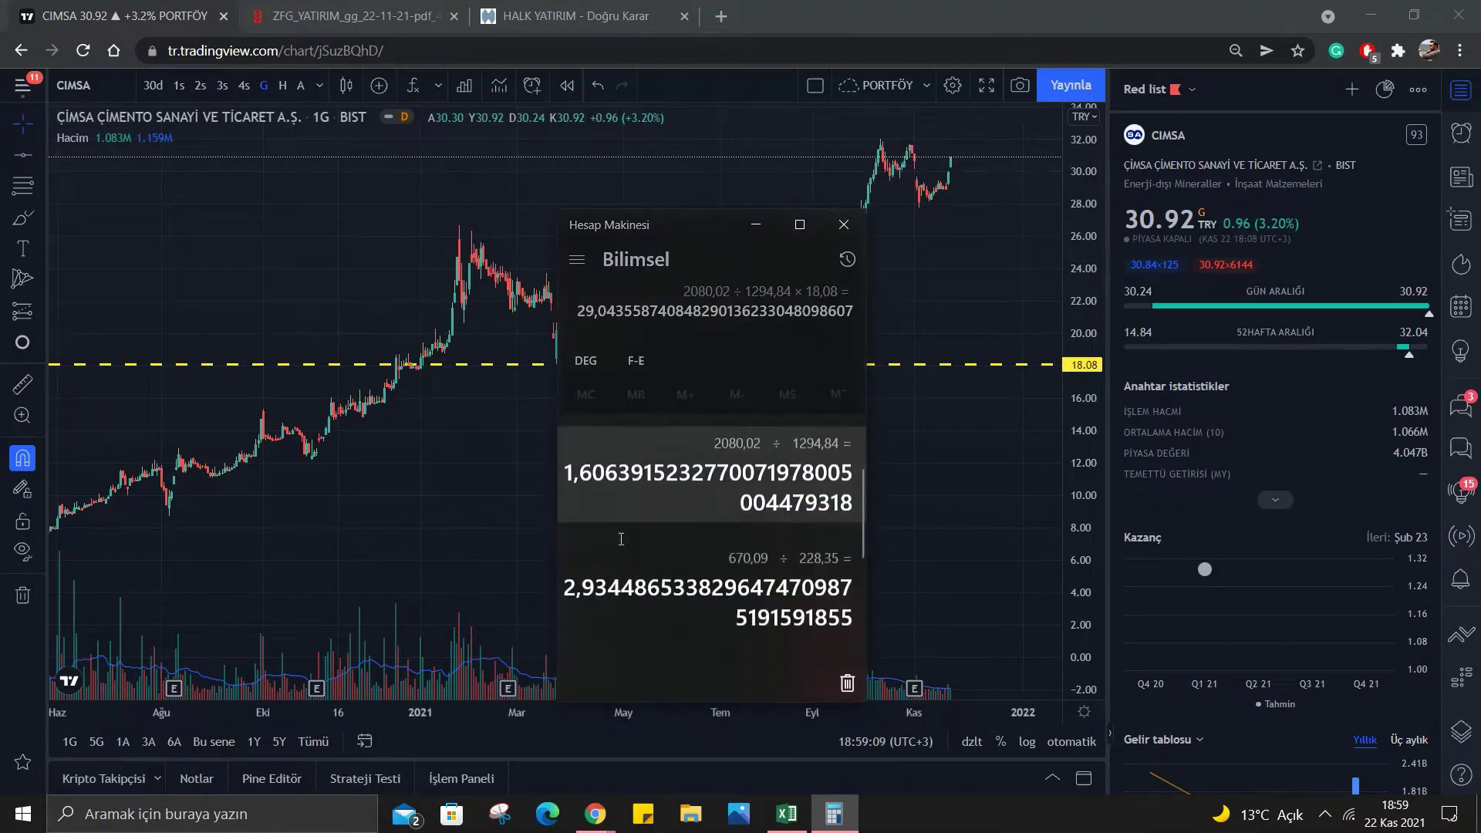
{"action": "scroll", "coordinate": [621, 538], "scroll_direction": "down", "scroll_amount": 2}
{"action": "scroll", "coordinate": [631, 529], "scroll_direction": "down", "scroll_amount": 2}
{"action": "scroll", "coordinate": [631, 530], "scroll_direction": "up", "scroll_amount": 3}
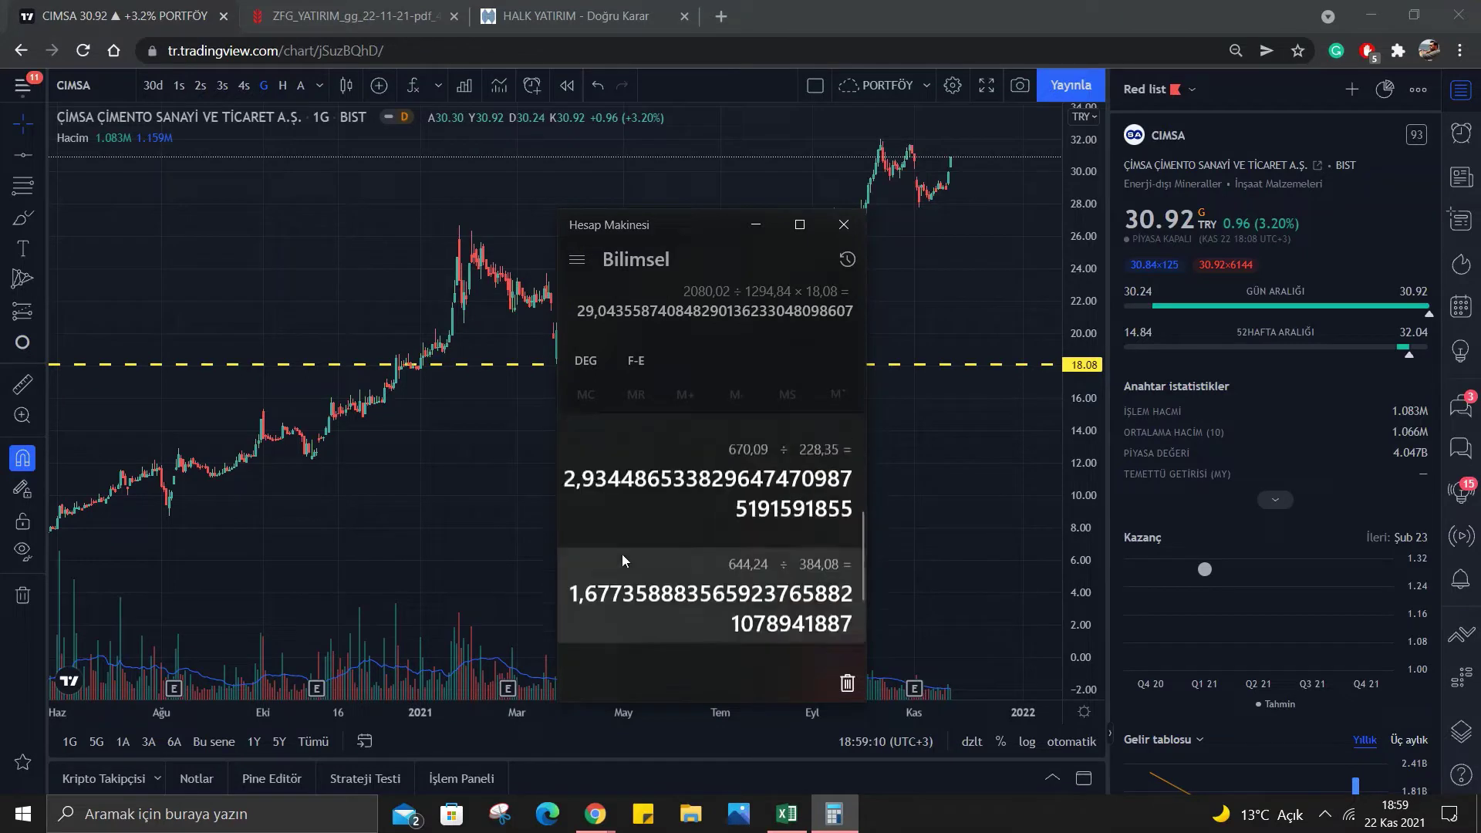
{"action": "left_click", "coordinate": [611, 491]}
{"action": "left_click", "coordinate": [833, 572]}
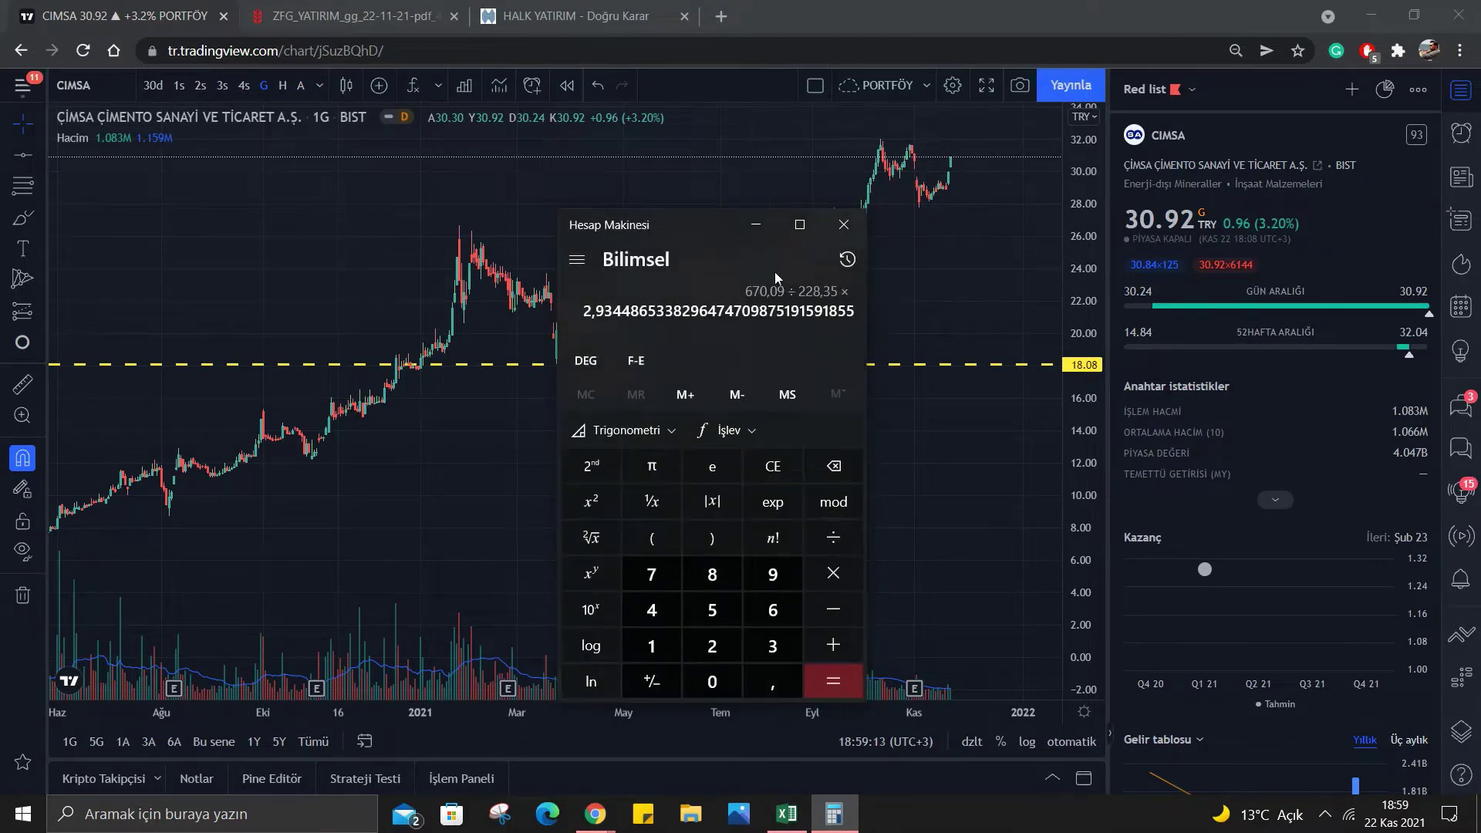
{"action": "type", "text": "18,"}
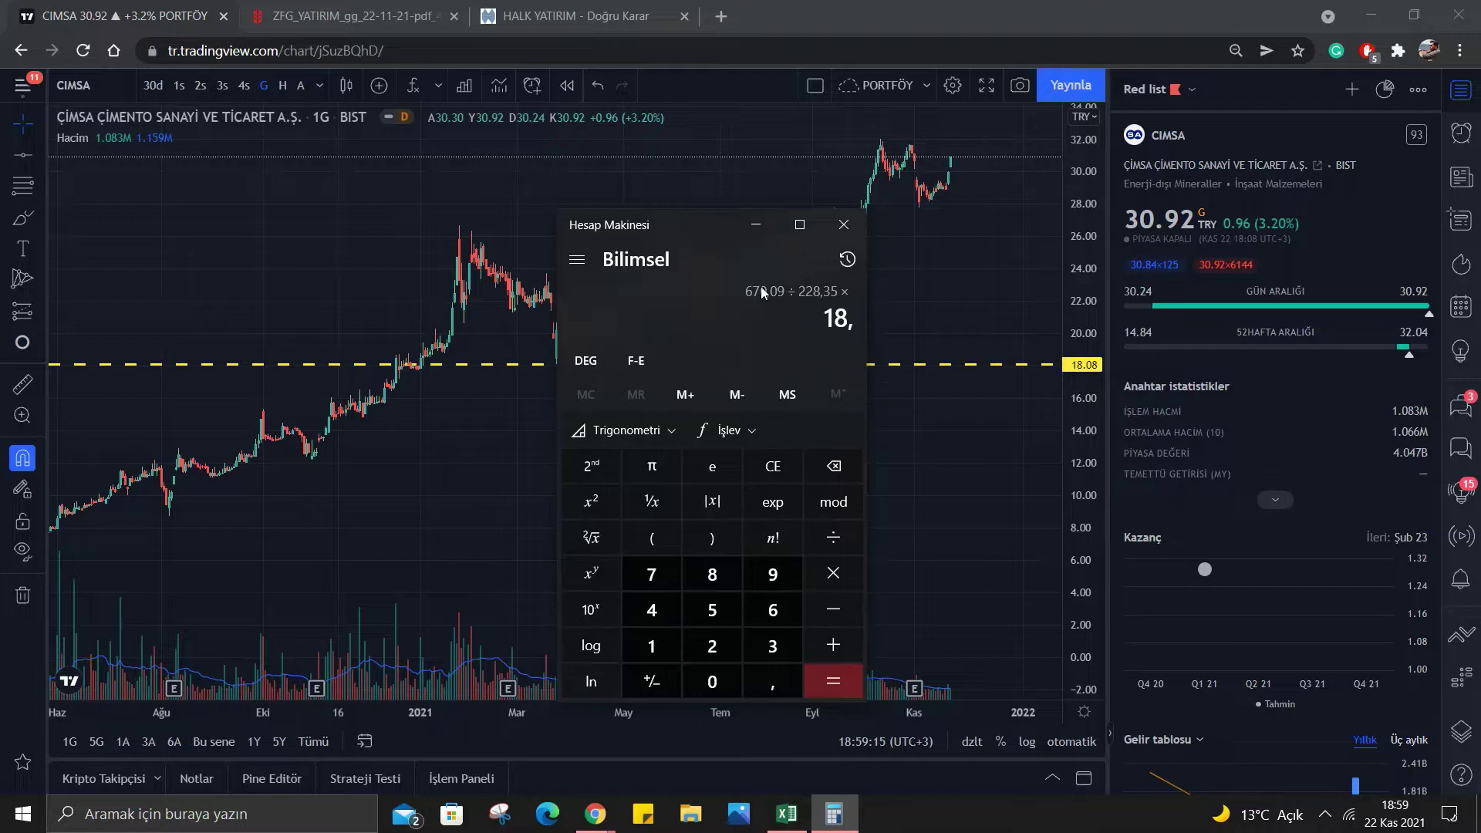
{"action": "type", "text": "08"}
{"action": "key", "text": "Return"}
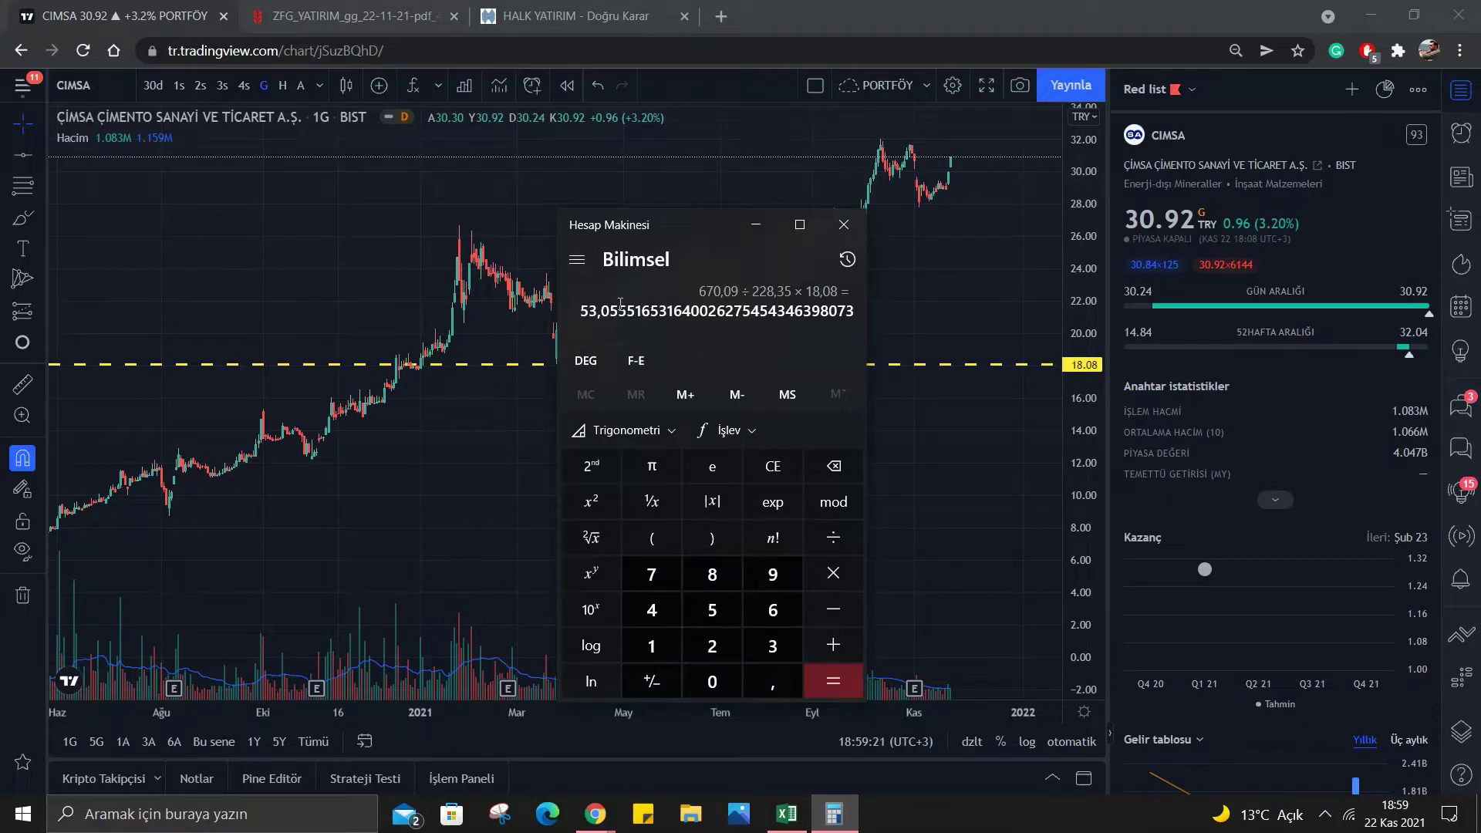
{"action": "key", "text": "alt+Tab"}
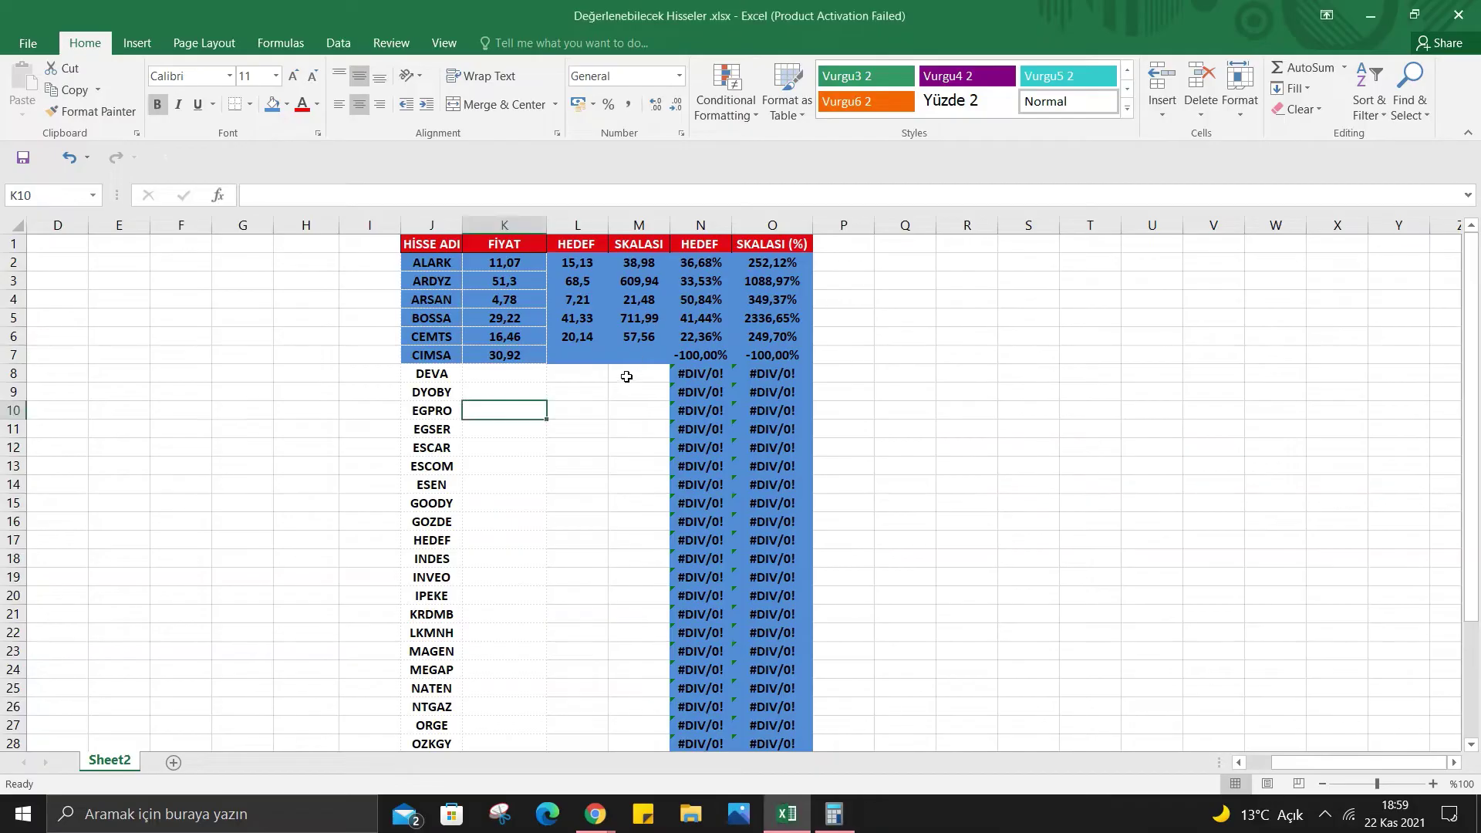
Enter 53,05 in CIMSA's SKALASI cell M7, raising its percentage to 71,57%.
{"action": "left_click", "coordinate": [641, 361]}
{"action": "type", "text": "53,9"}
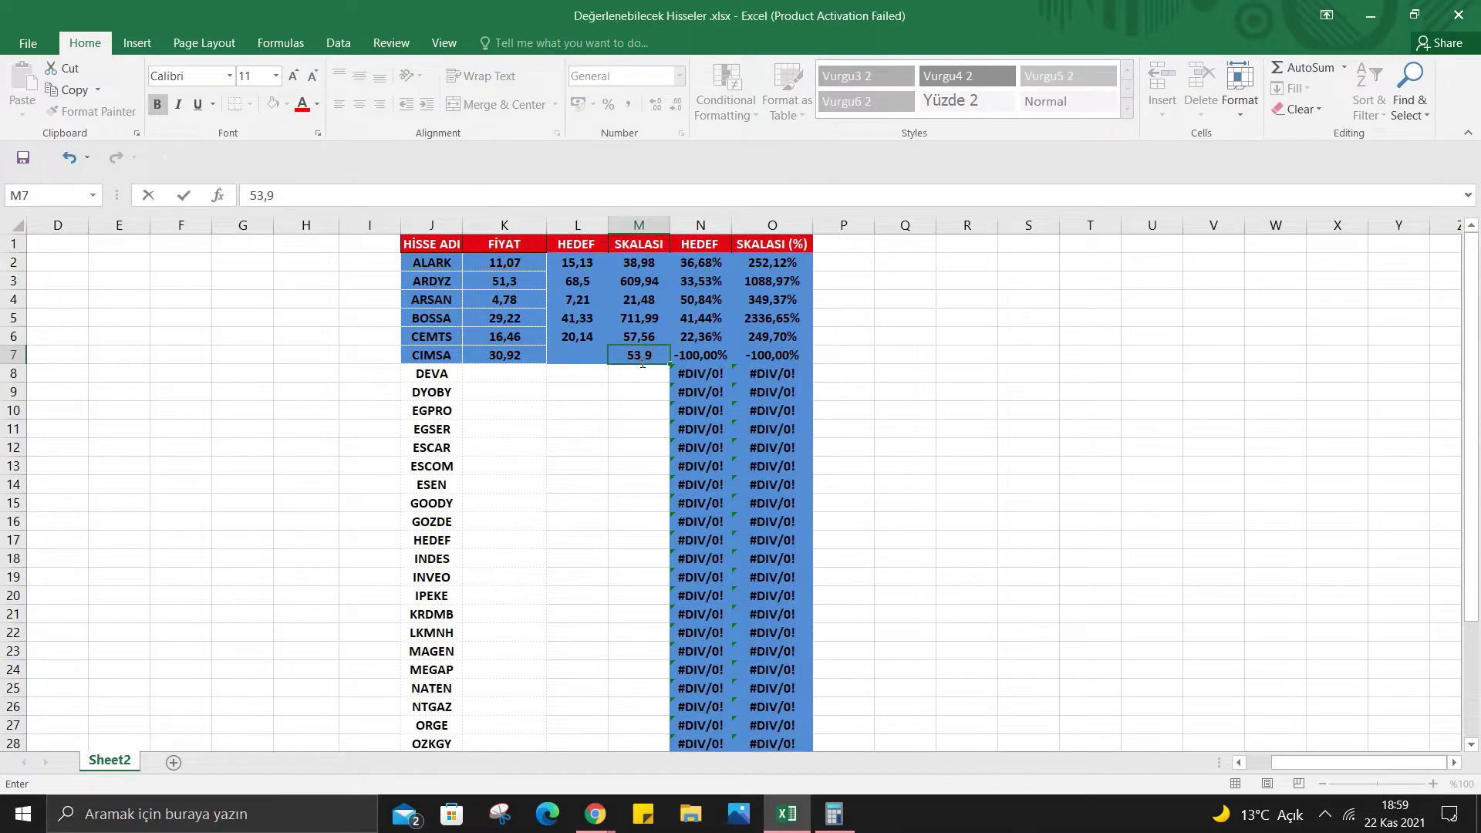
{"action": "key", "text": "BackSpace"}
{"action": "type", "text": "05"}
{"action": "left_click", "coordinate": [580, 353]}
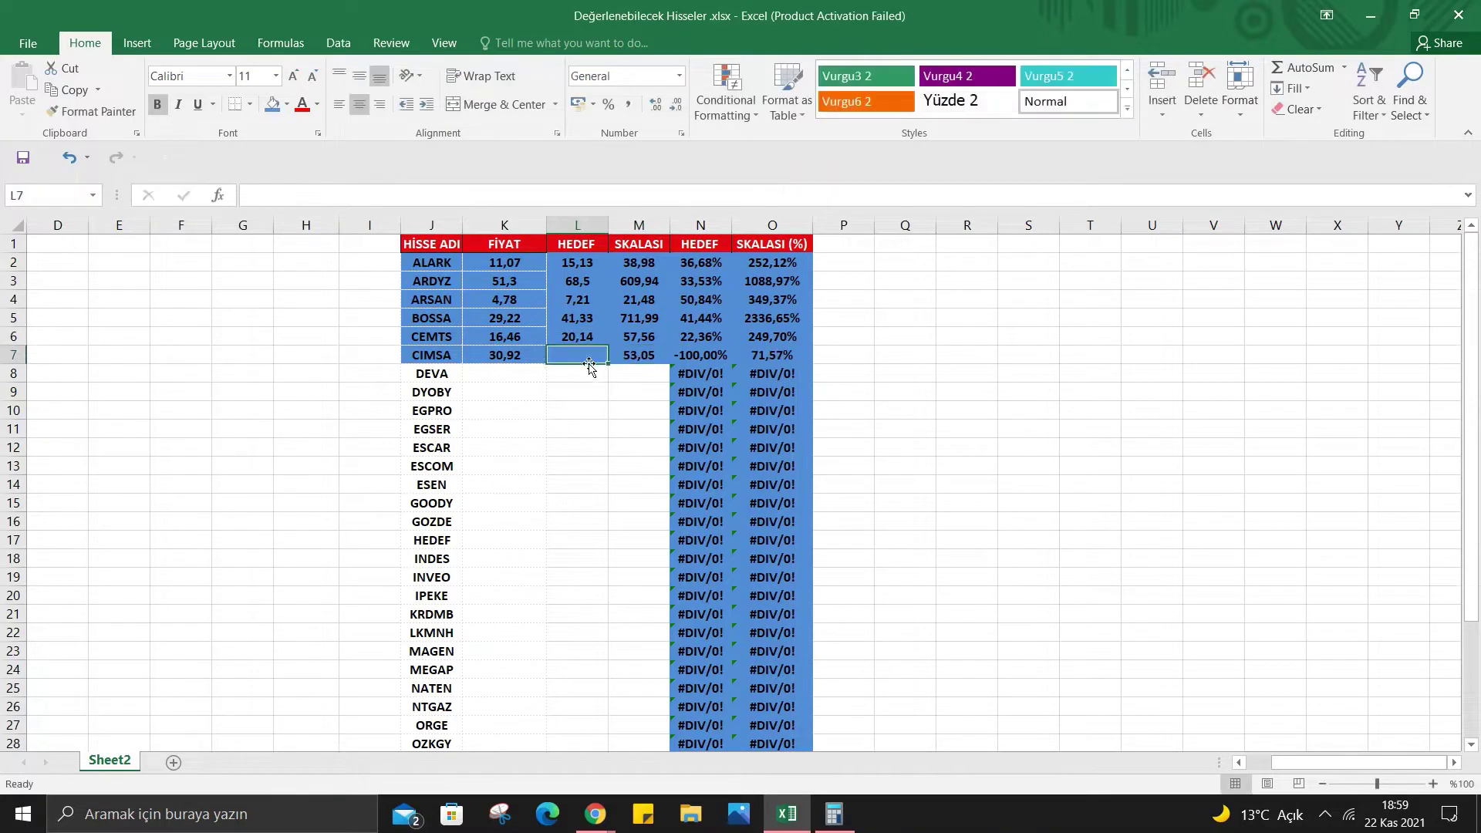
{"action": "left_click", "coordinate": [833, 814]}
{"action": "mouse_move", "coordinate": [595, 814]}
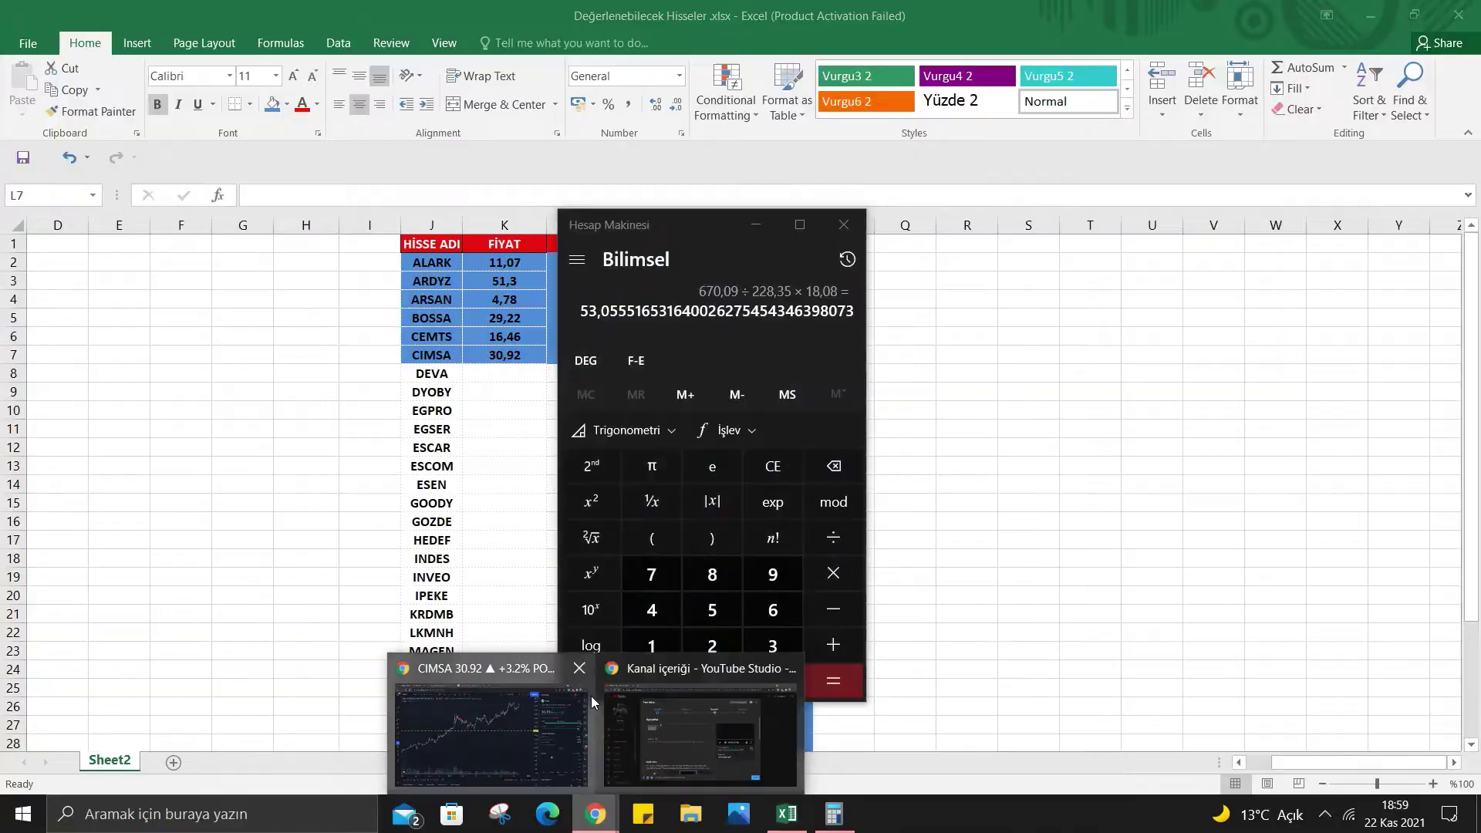
Review CIMSA's financial table on the Halk Yatırım page.
{"action": "left_click", "coordinate": [591, 696]}
{"action": "left_click", "coordinate": [544, 11]}
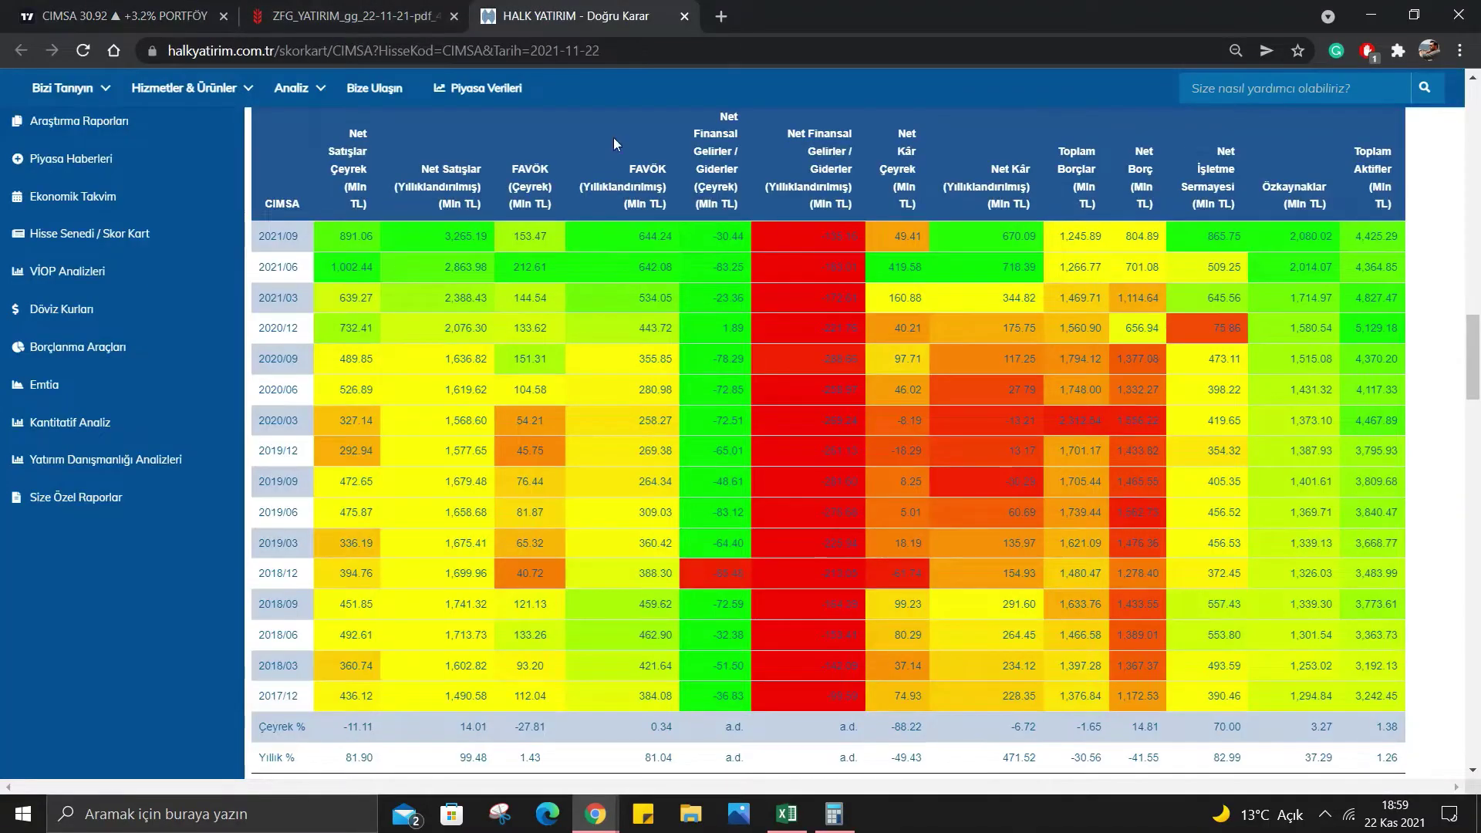
{"action": "scroll", "coordinate": [562, 383], "scroll_direction": "down", "scroll_amount": 5}
{"action": "scroll", "coordinate": [561, 382], "scroll_direction": "down", "scroll_amount": 7}
{"action": "scroll", "coordinate": [562, 382], "scroll_direction": "down", "scroll_amount": 7}
{"action": "scroll", "coordinate": [562, 382], "scroll_direction": "up", "scroll_amount": 6}
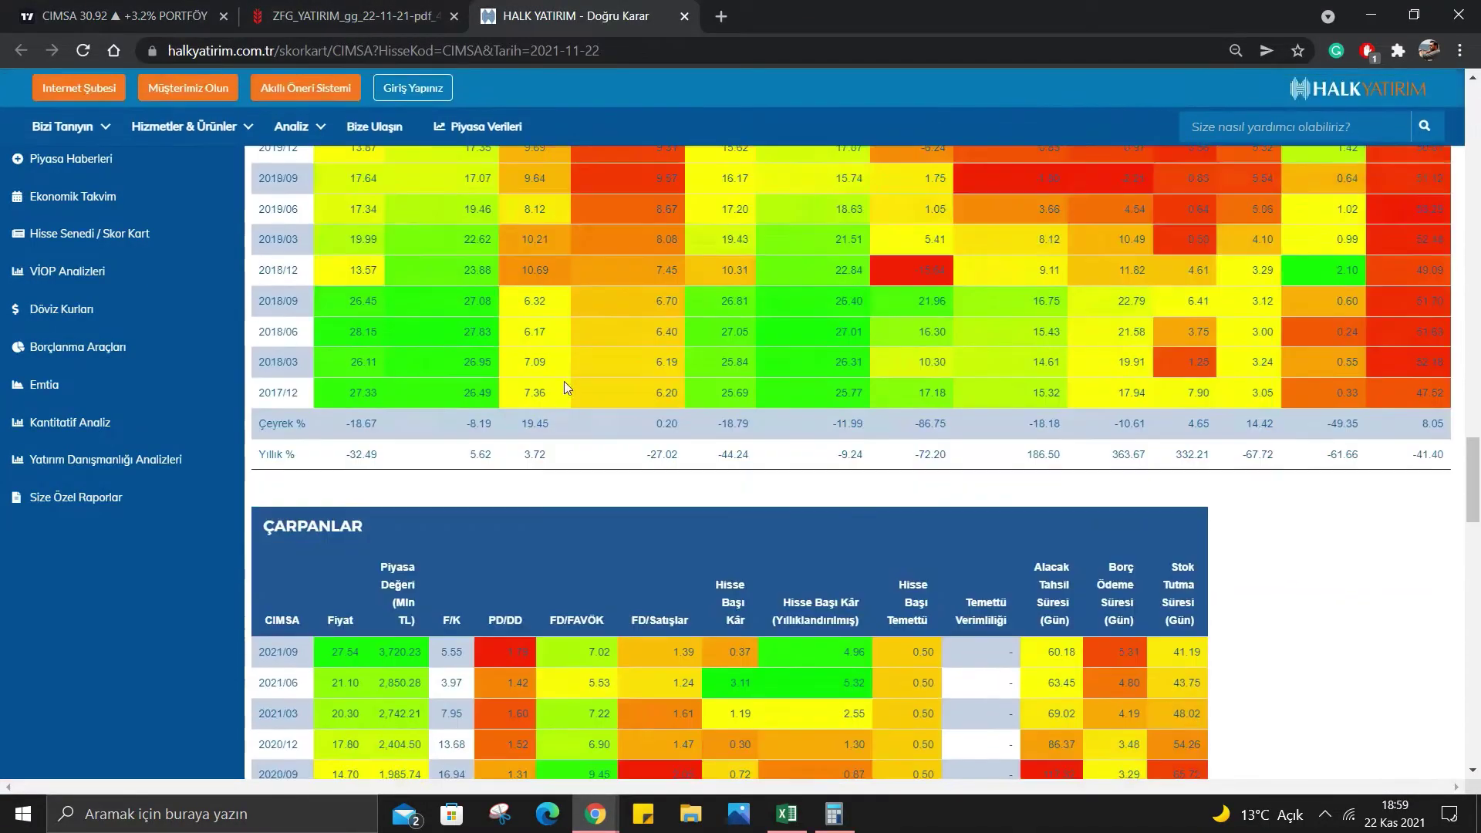
{"action": "scroll", "coordinate": [564, 383], "scroll_direction": "up", "scroll_amount": 3}
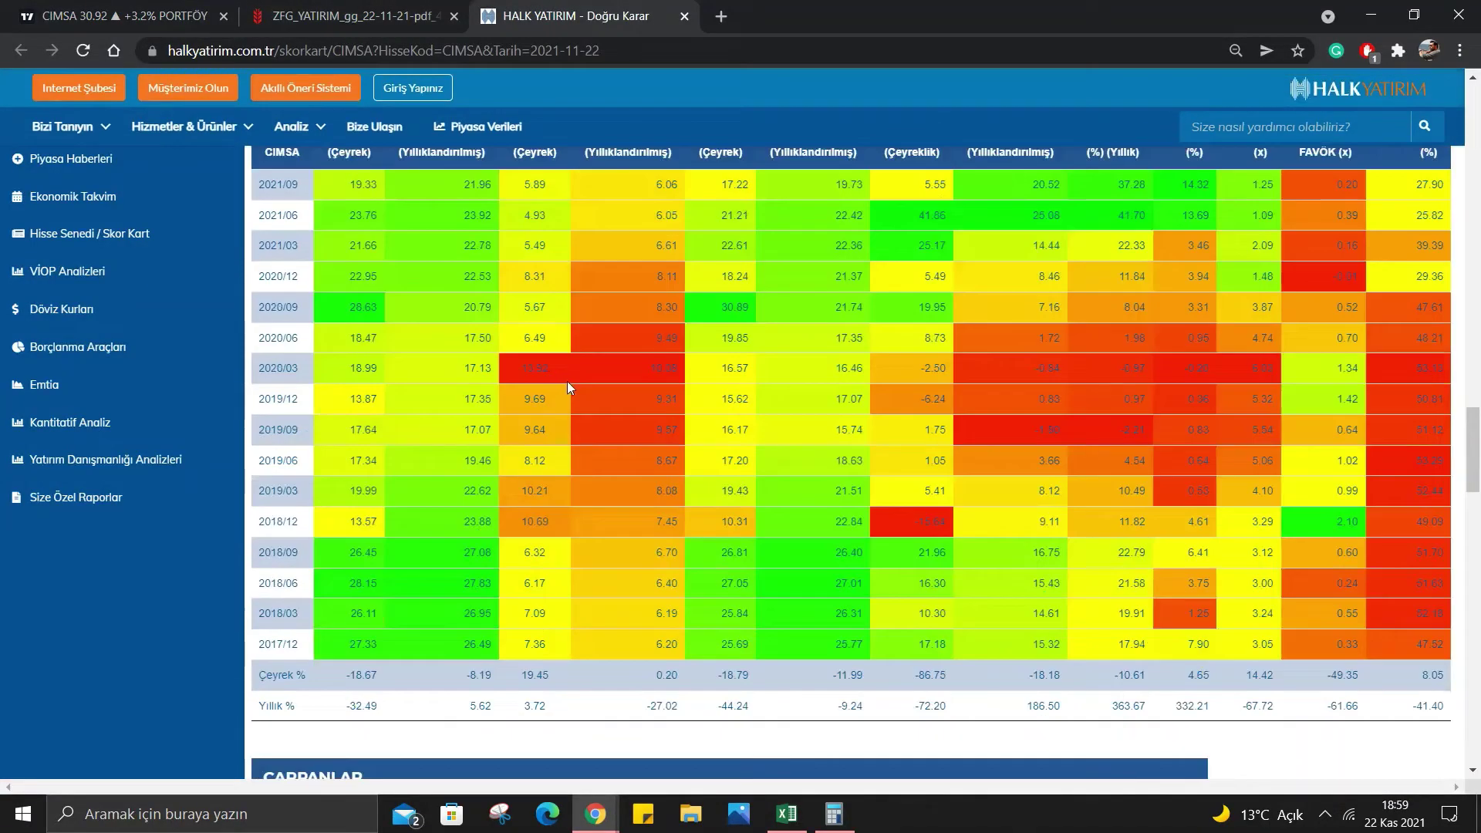
Recall 644,24 ÷ 384,08 from History and multiply it by 18,08, giving 30,33.
{"action": "left_click", "coordinate": [833, 818]}
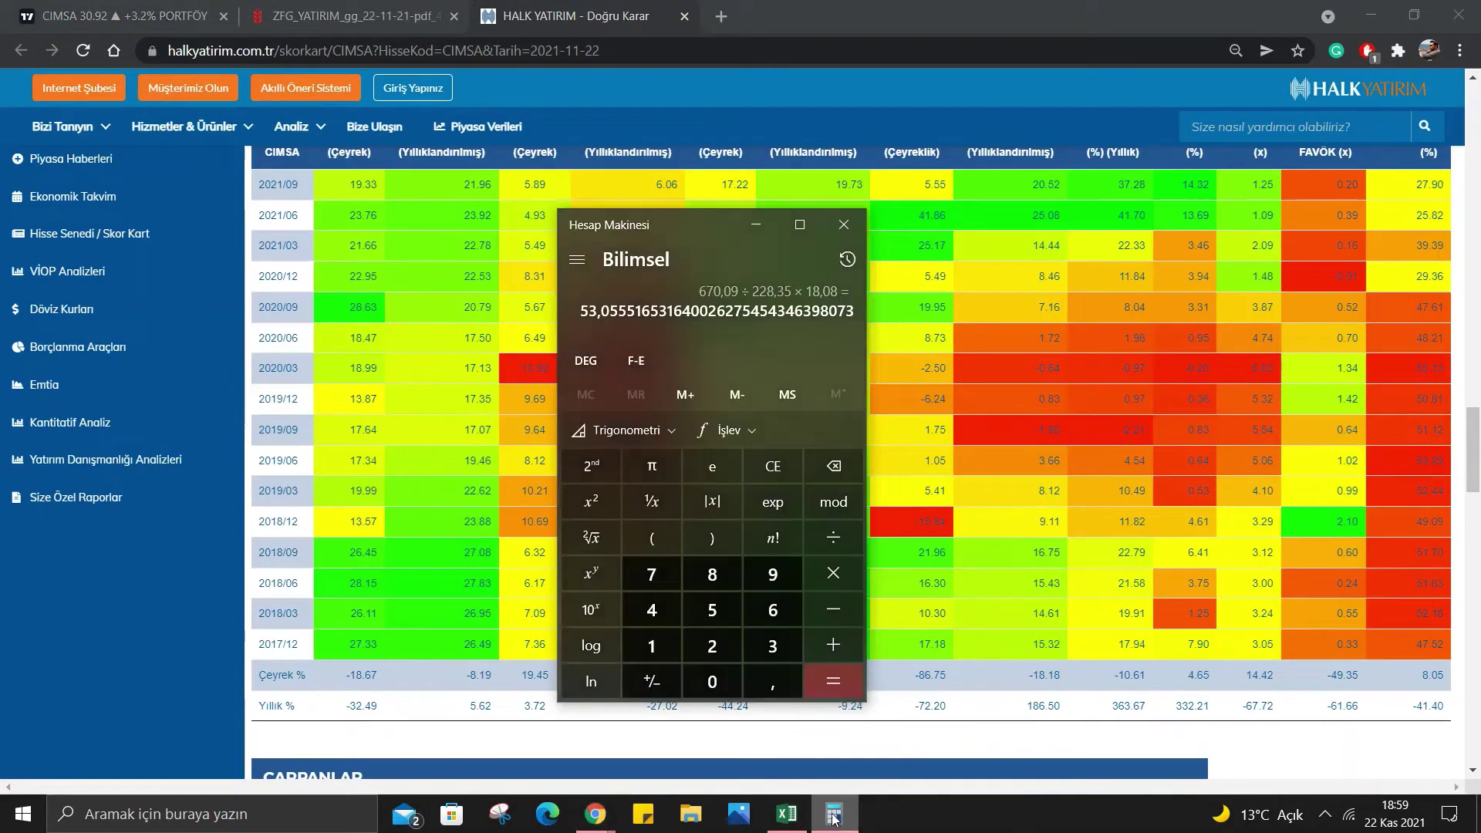
{"action": "left_click", "coordinate": [852, 260]}
{"action": "scroll", "coordinate": [701, 515], "scroll_direction": "up", "scroll_amount": 2}
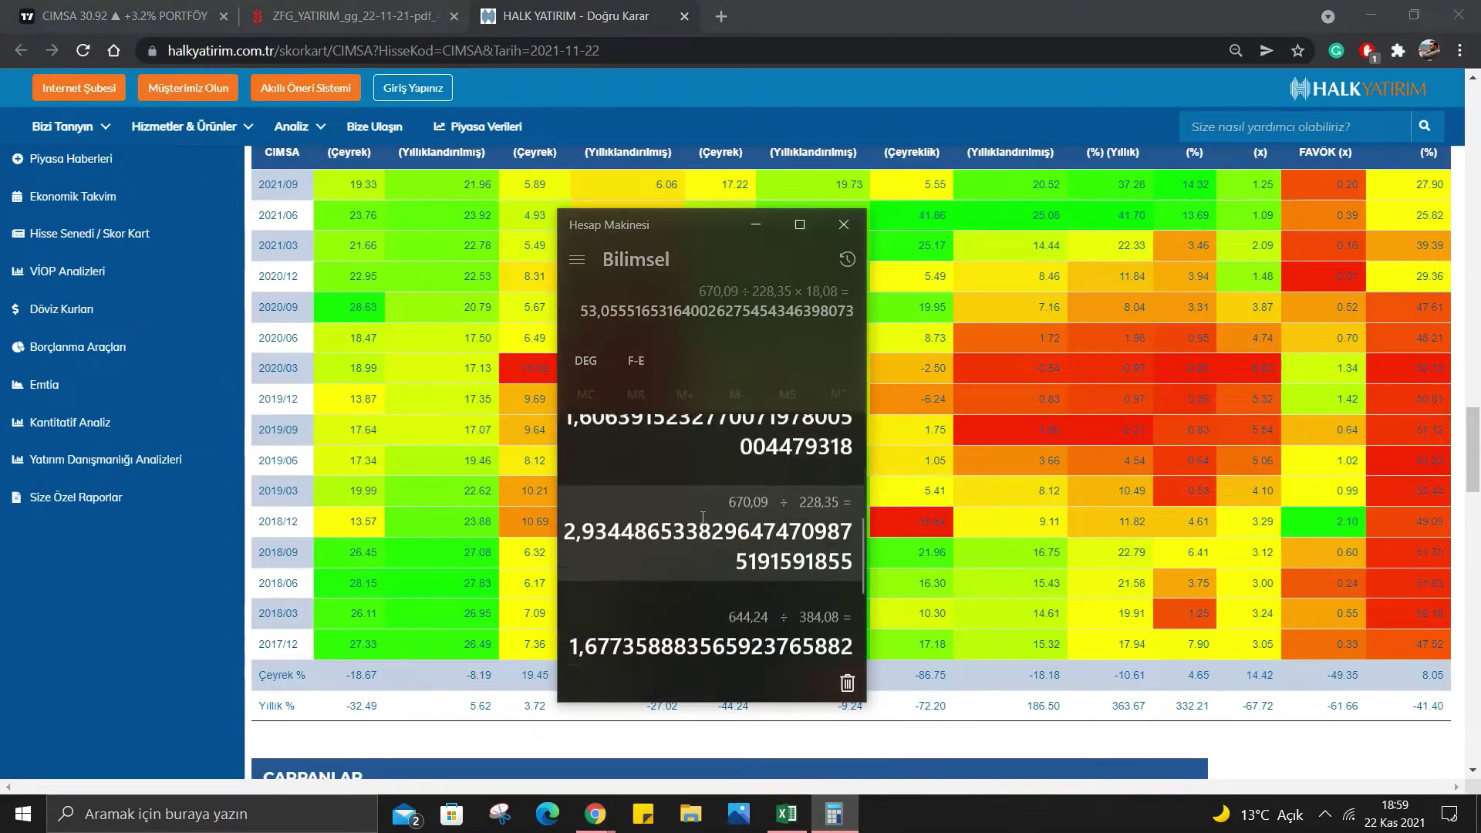
{"action": "scroll", "coordinate": [701, 516], "scroll_direction": "up", "scroll_amount": 2}
{"action": "scroll", "coordinate": [620, 560], "scroll_direction": "down", "scroll_amount": 3}
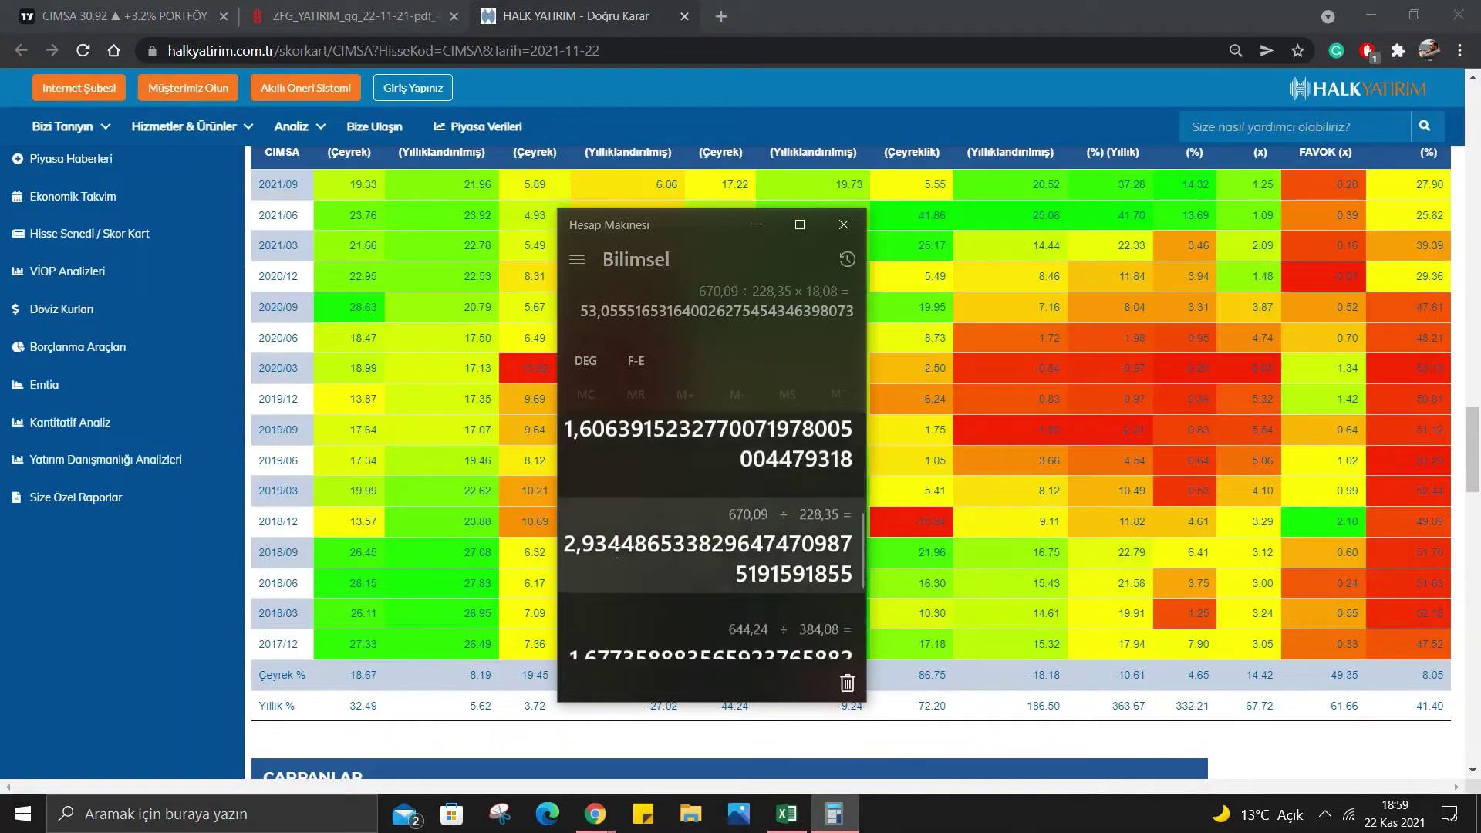
{"action": "scroll", "coordinate": [614, 552], "scroll_direction": "down", "scroll_amount": 2}
{"action": "left_click", "coordinate": [597, 555]}
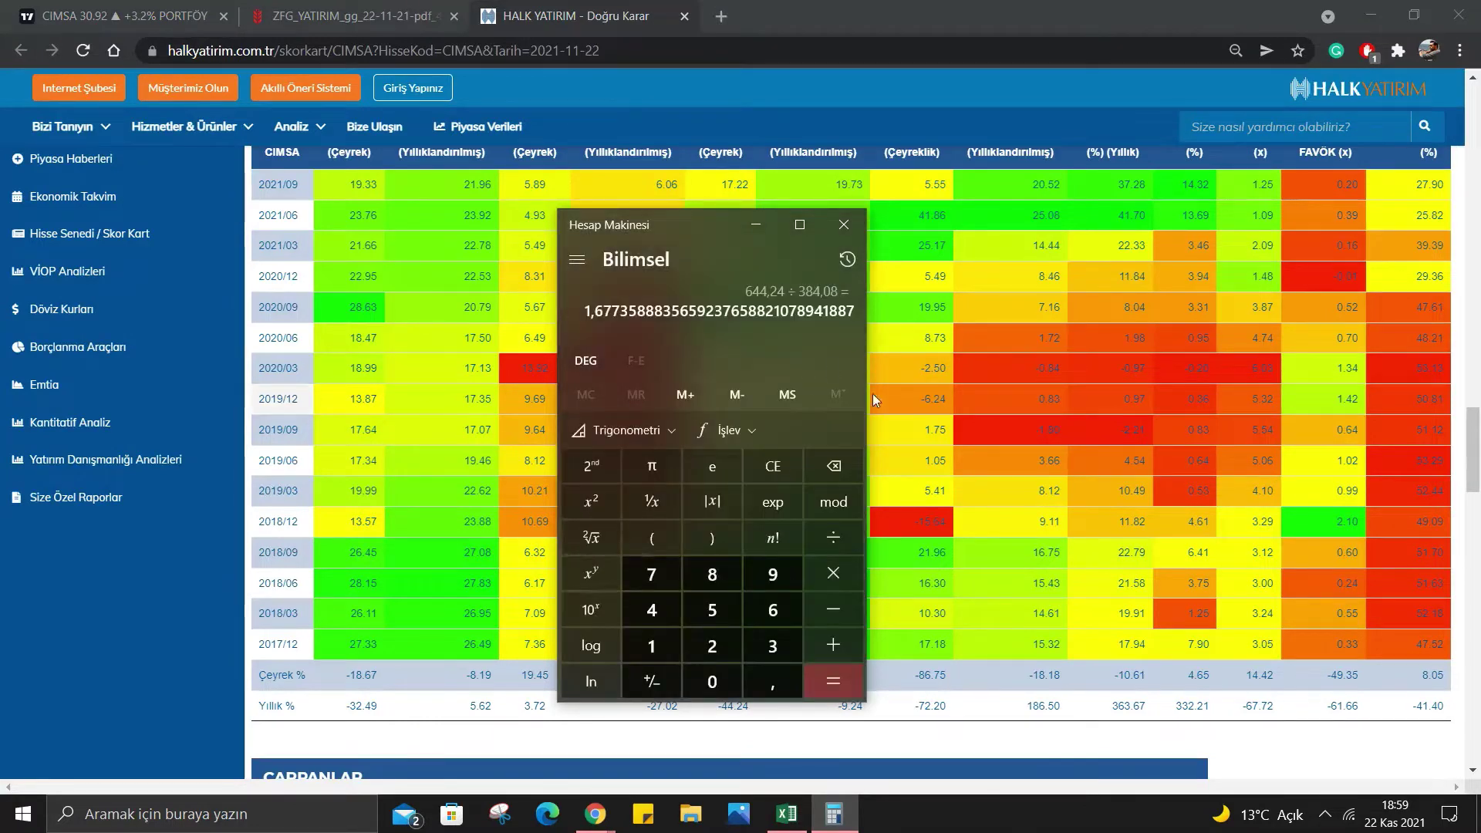
{"action": "left_click", "coordinate": [826, 573]}
{"action": "type", "text": "18"}
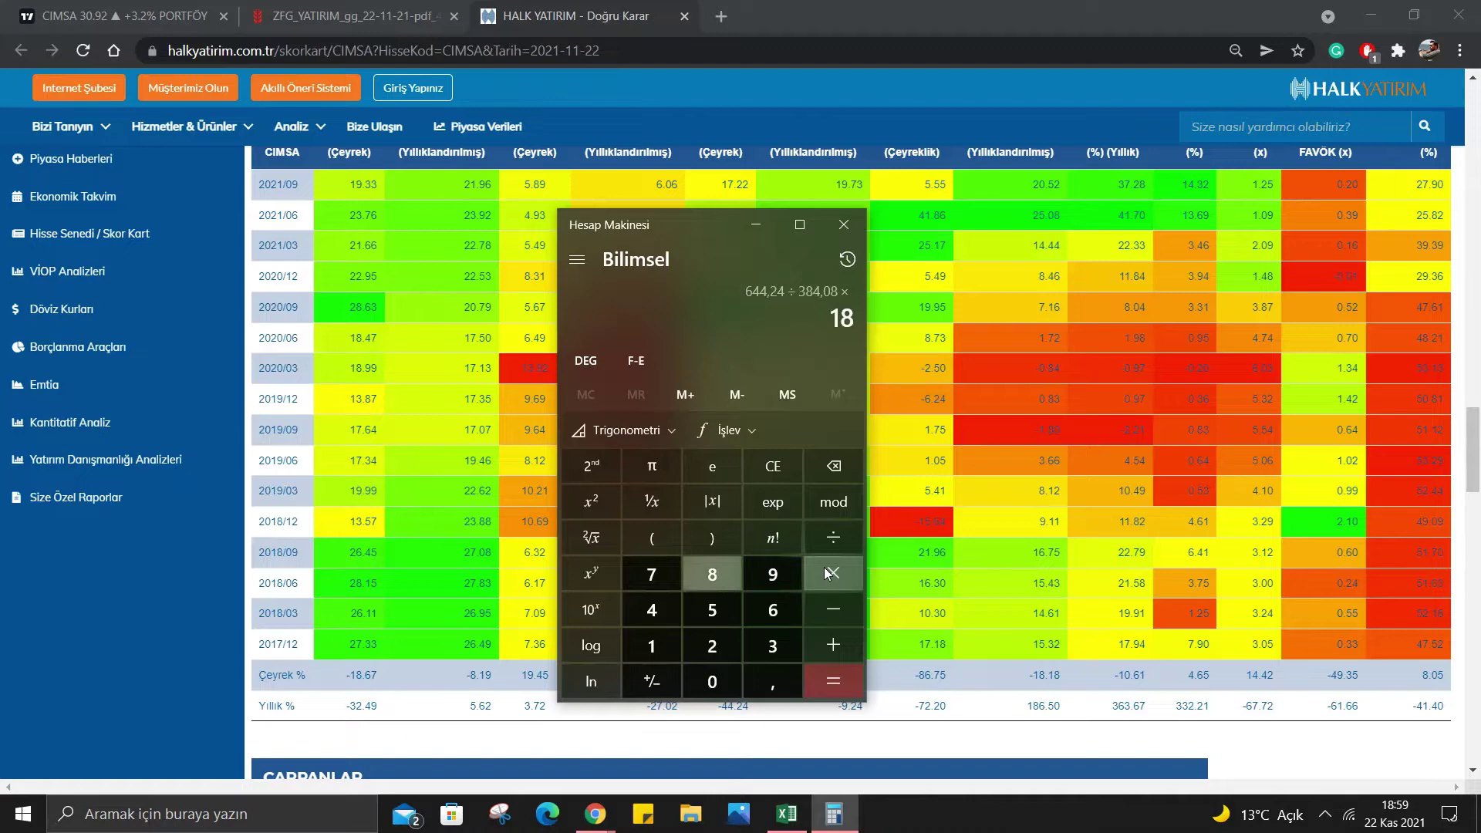
{"action": "type", "text": ",08"}
{"action": "key", "text": "Return"}
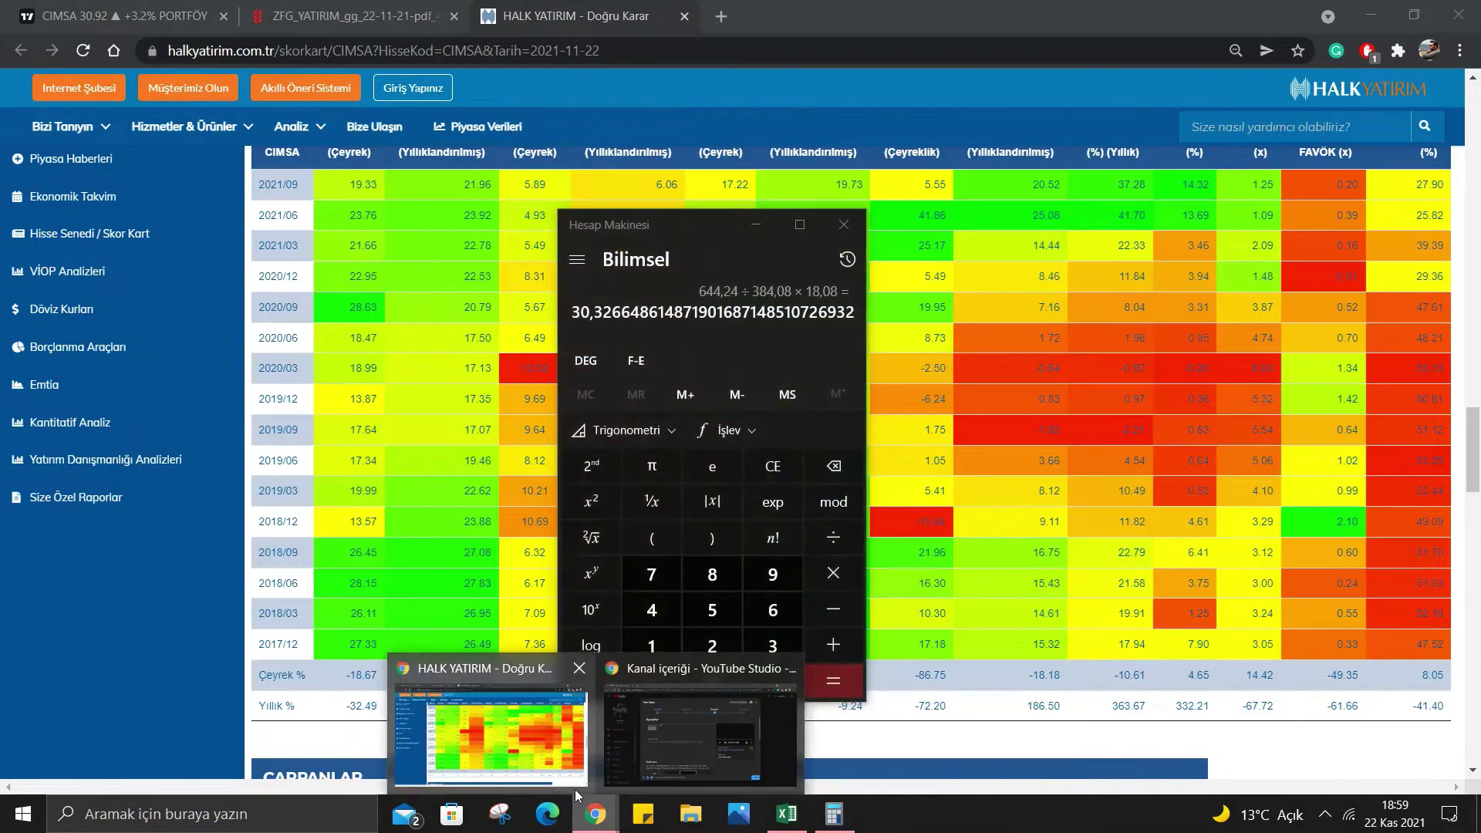
Recall 3265,19 ÷ 1490,58 and multiply it by 18,08 for a target of about 39,61.
{"action": "left_click", "coordinate": [494, 733]}
{"action": "left_click", "coordinate": [162, 16]}
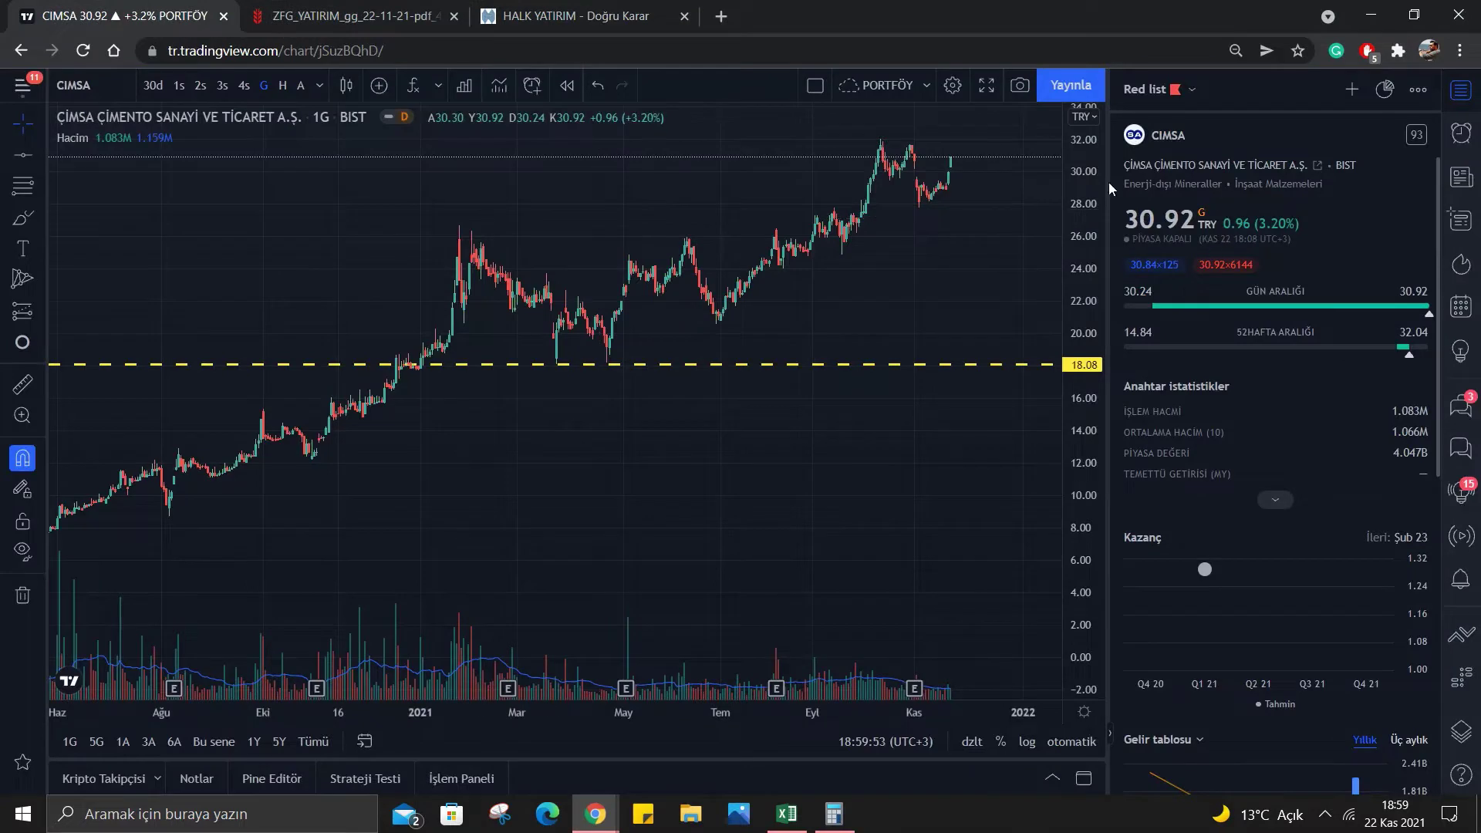
{"action": "left_click", "coordinate": [830, 806]}
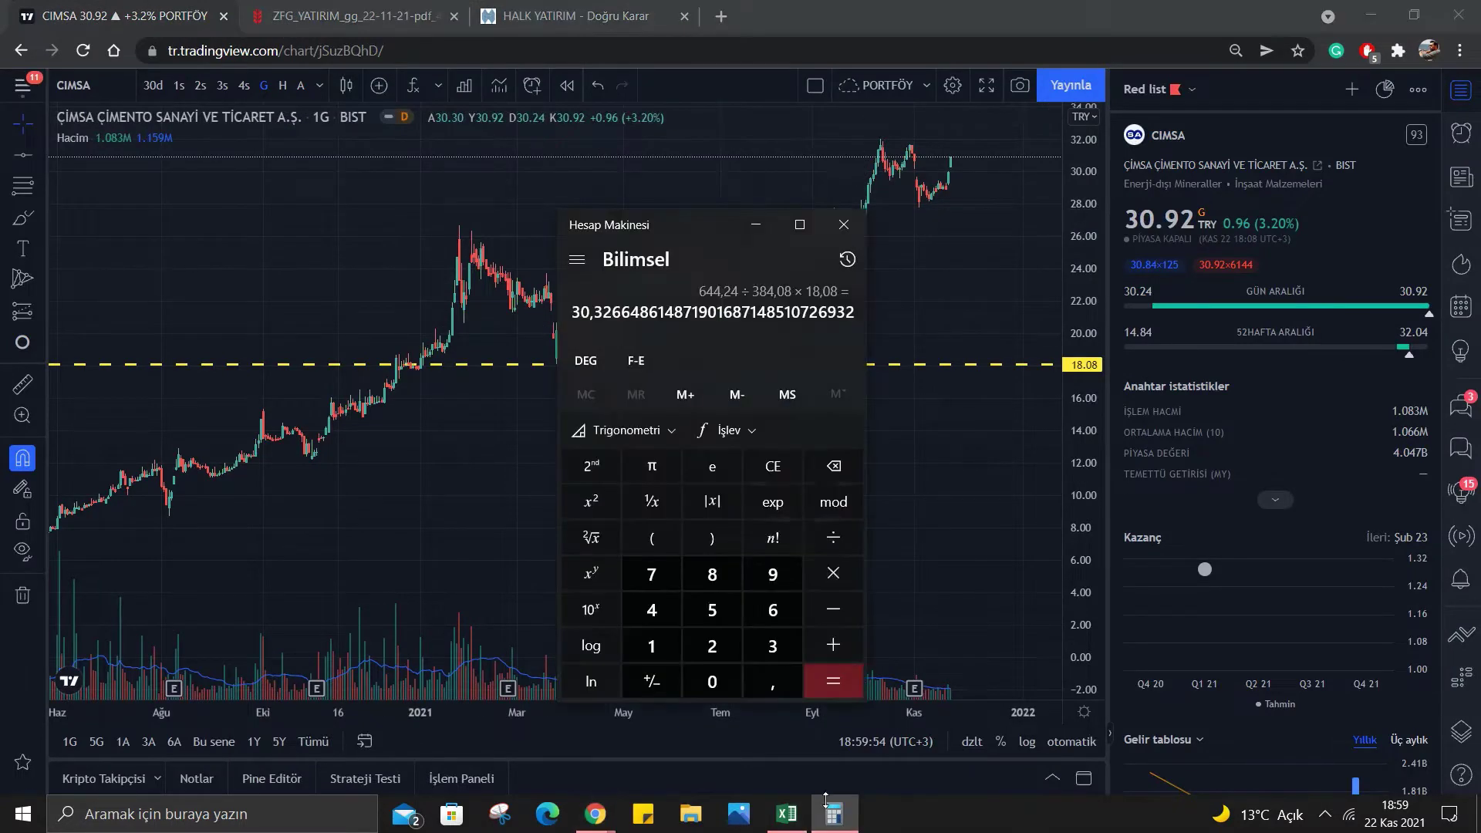
{"action": "left_click", "coordinate": [830, 260]}
{"action": "scroll", "coordinate": [599, 524], "scroll_direction": "down", "scroll_amount": 2}
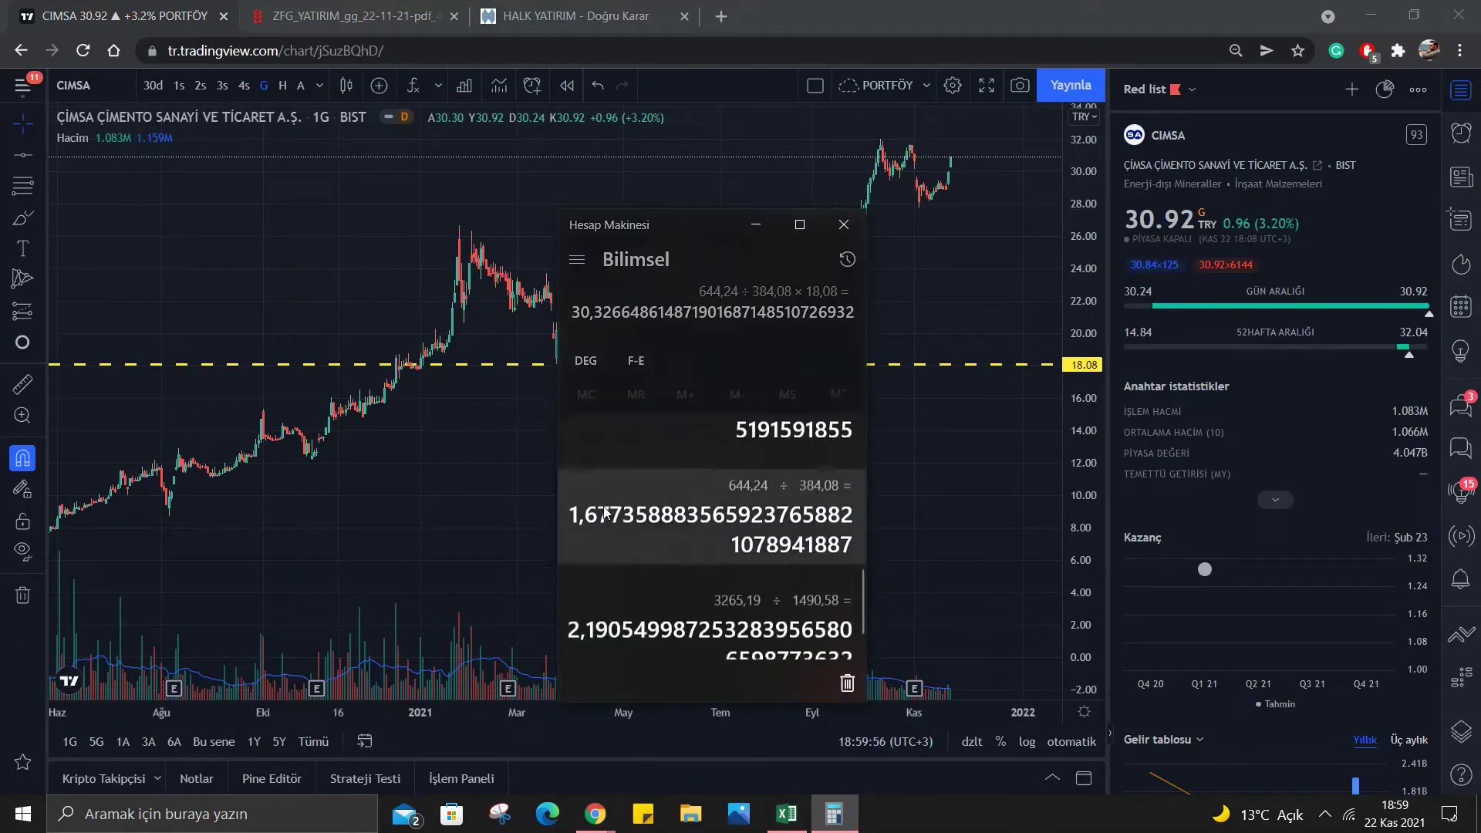
{"action": "left_click", "coordinate": [592, 559]}
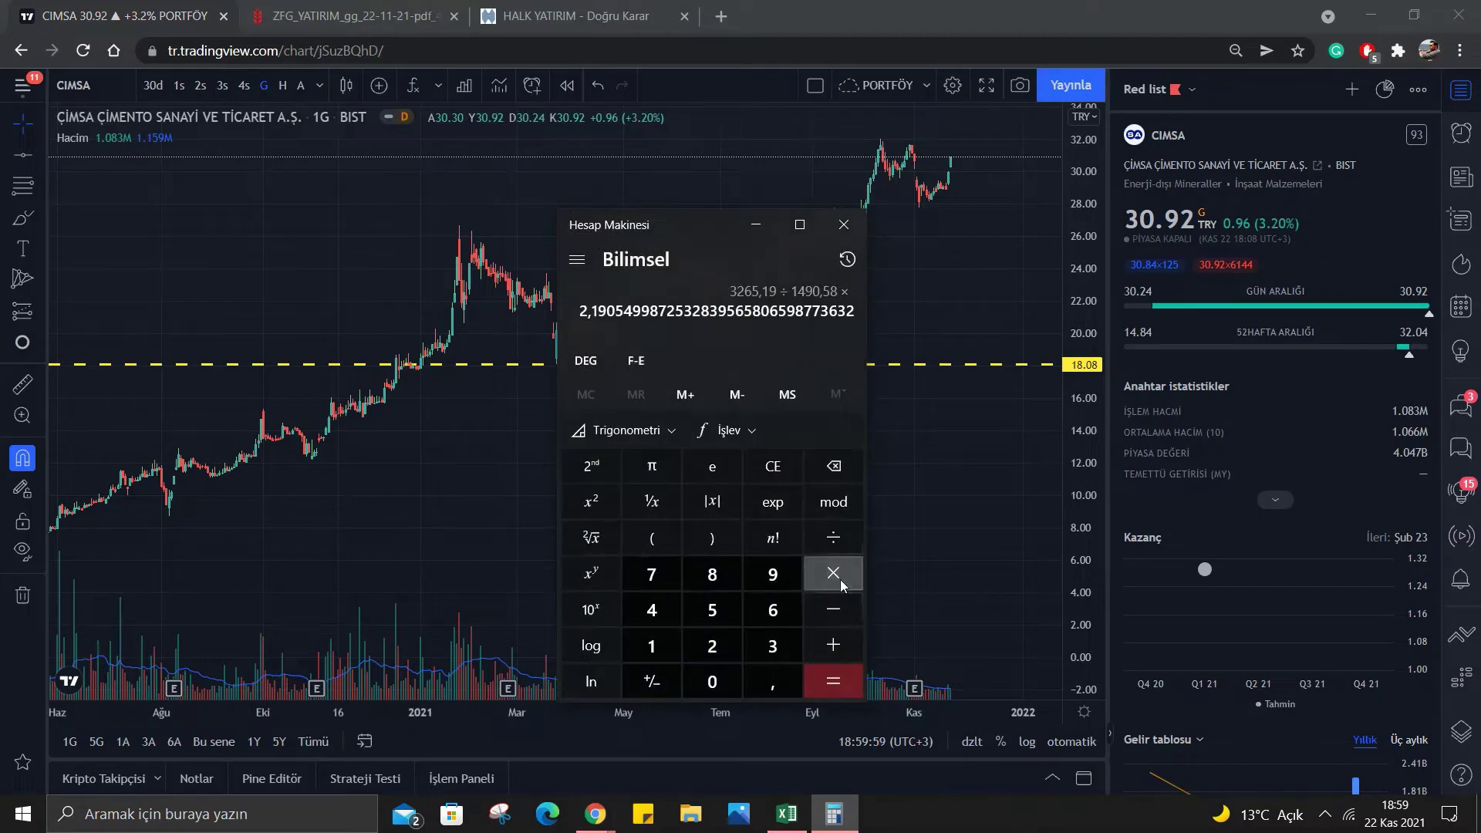
{"action": "type", "text": "18,08"}
{"action": "key", "text": "Return"}
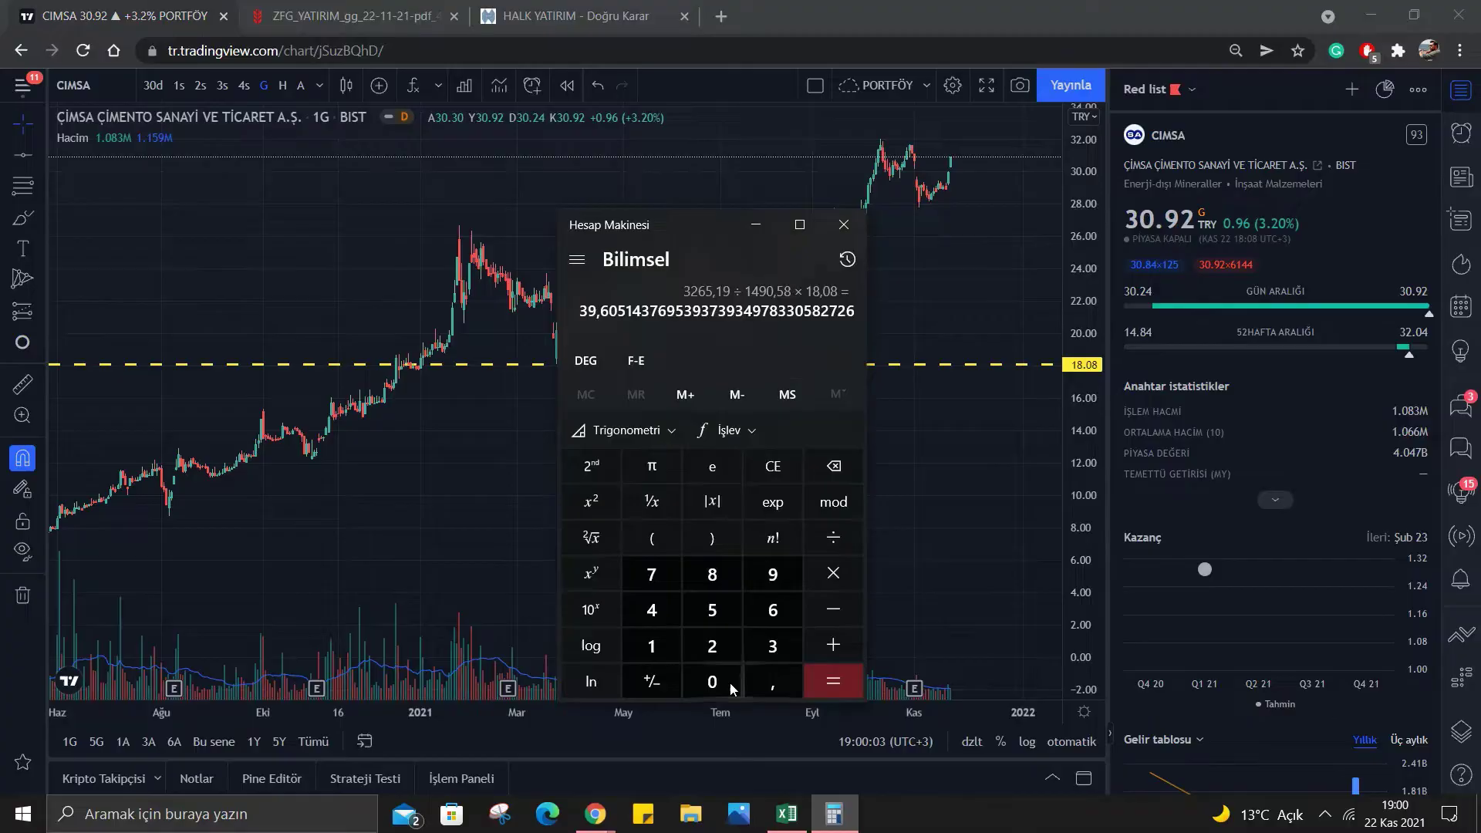
Enter 39,6 as CIMSA's HEDEF in L7, turning its upside to 28,07%.
{"action": "left_click", "coordinate": [787, 814]}
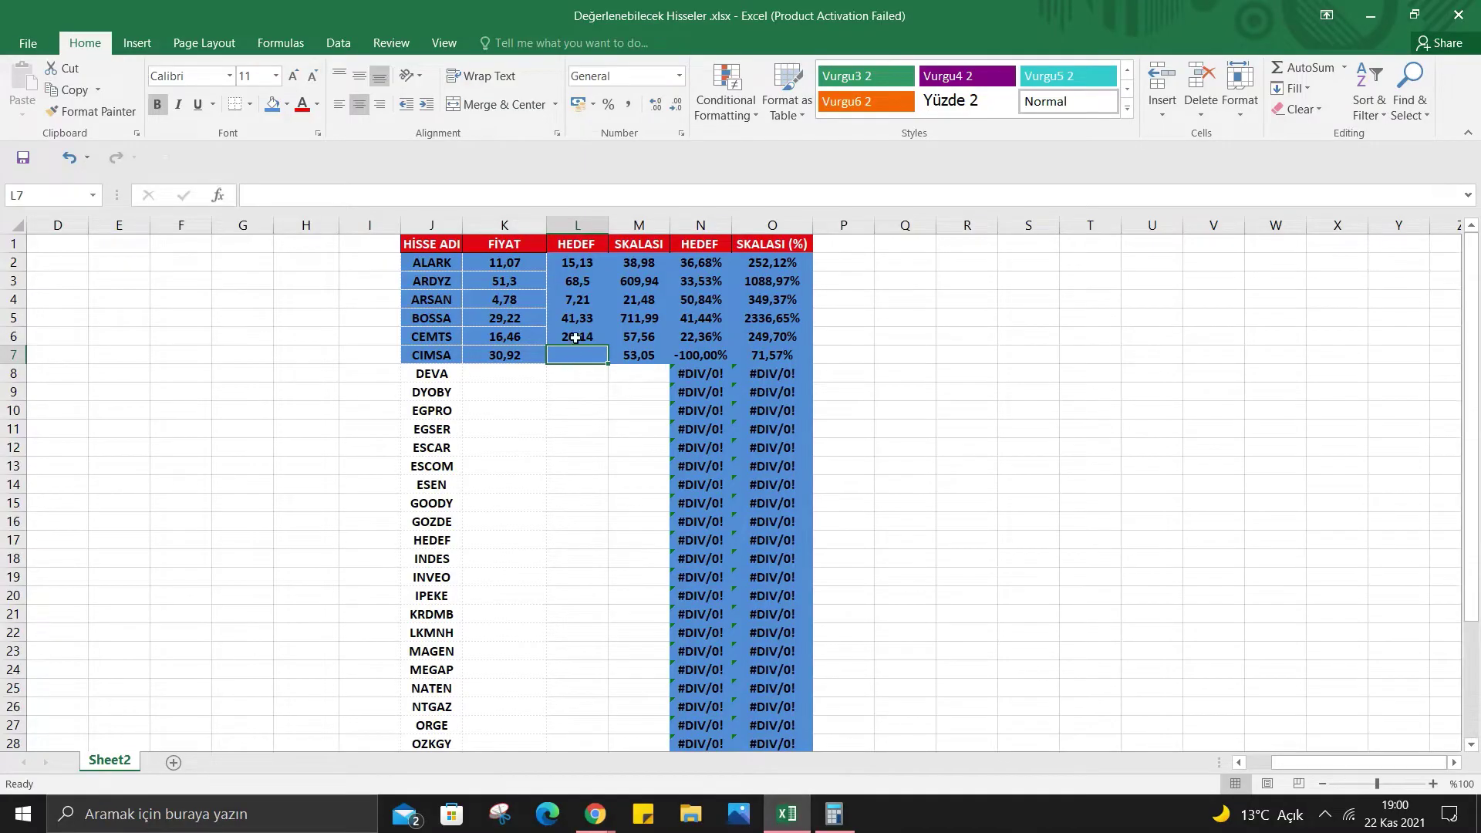
{"action": "type", "text": "39,"}
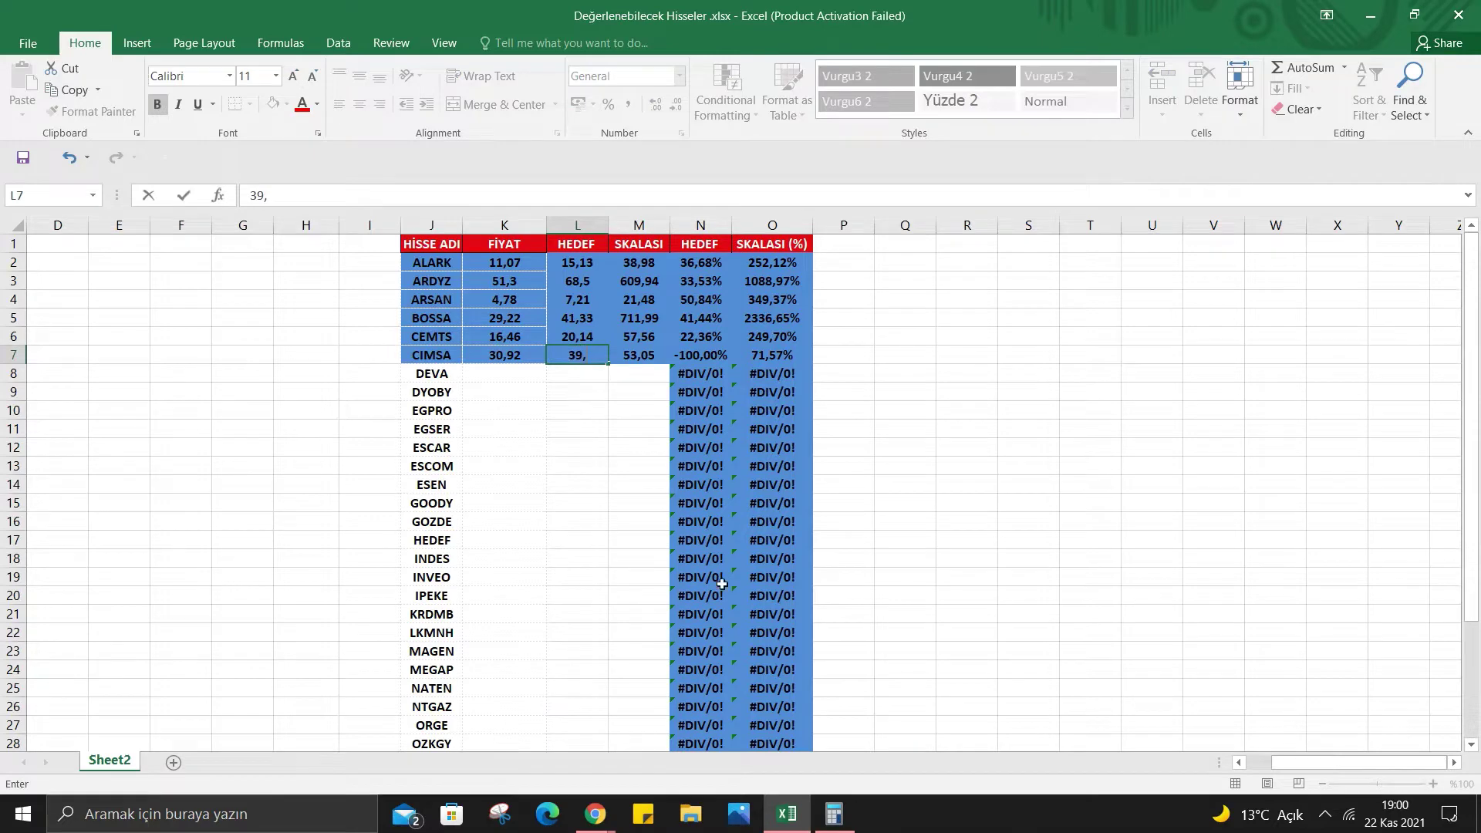
{"action": "key", "text": "alt+Tab"}
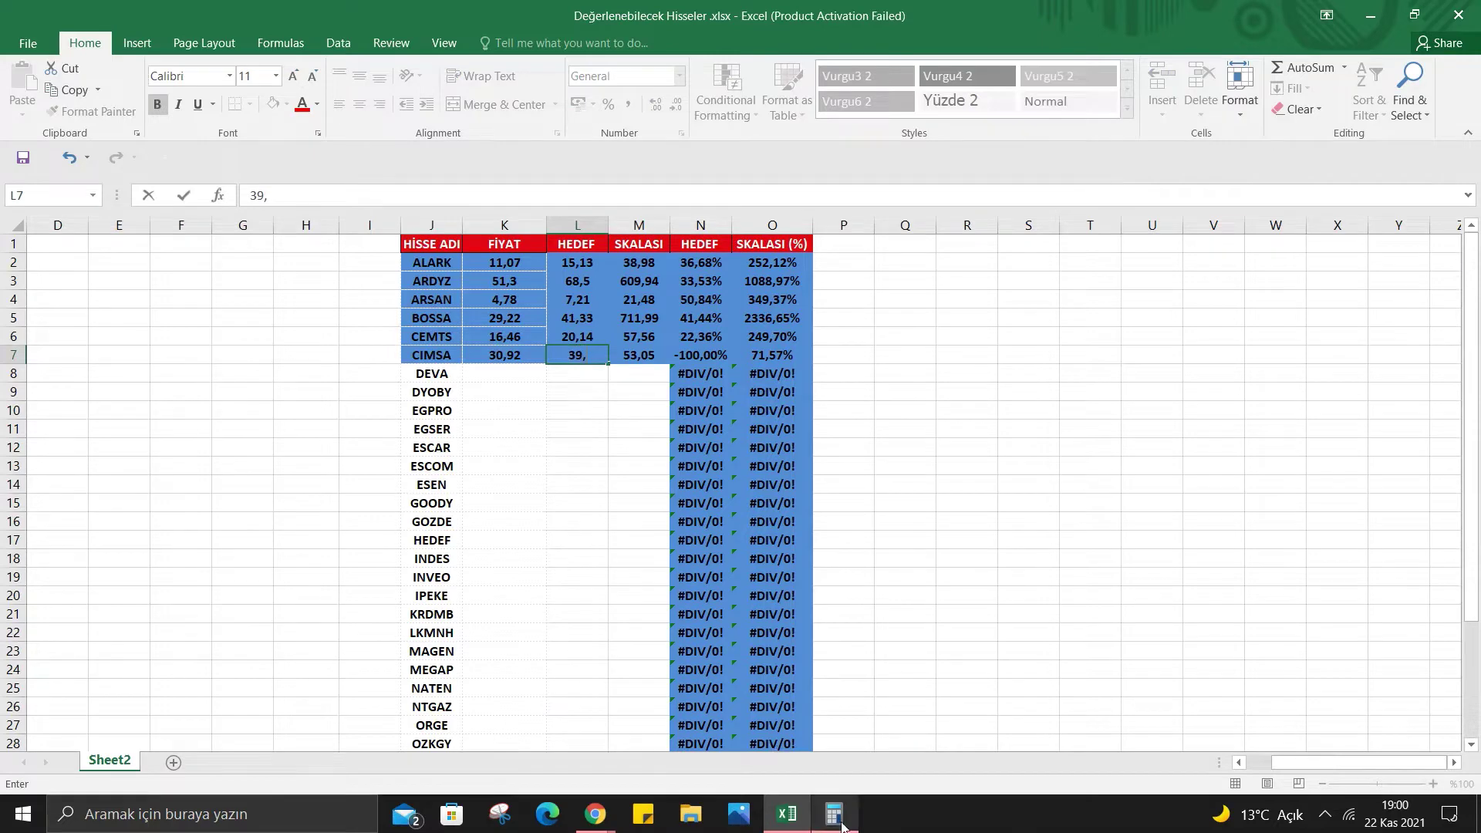
{"action": "left_click", "coordinate": [774, 225]}
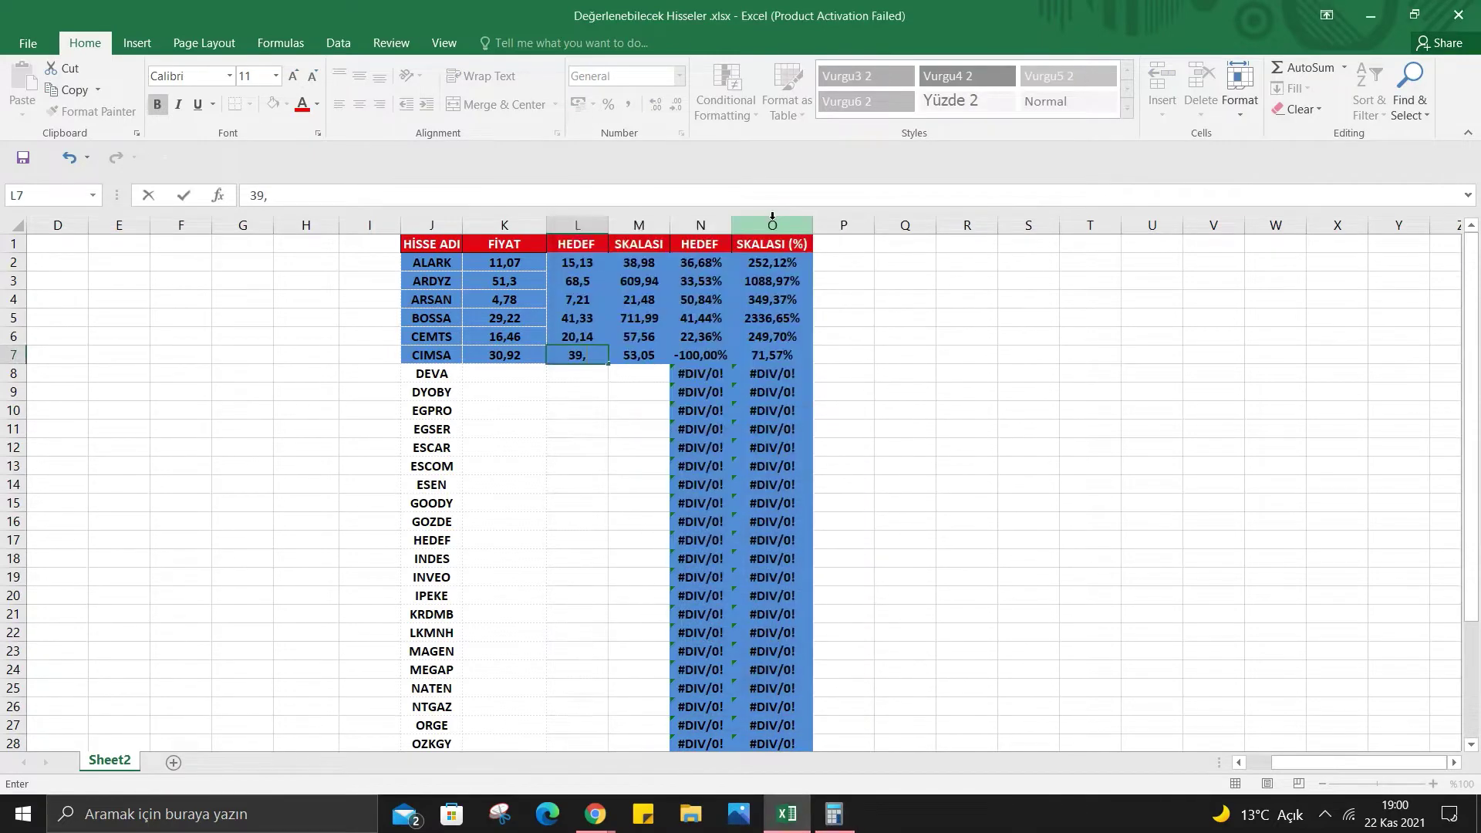
{"action": "type", "text": "6"}
{"action": "left_click", "coordinate": [636, 356]}
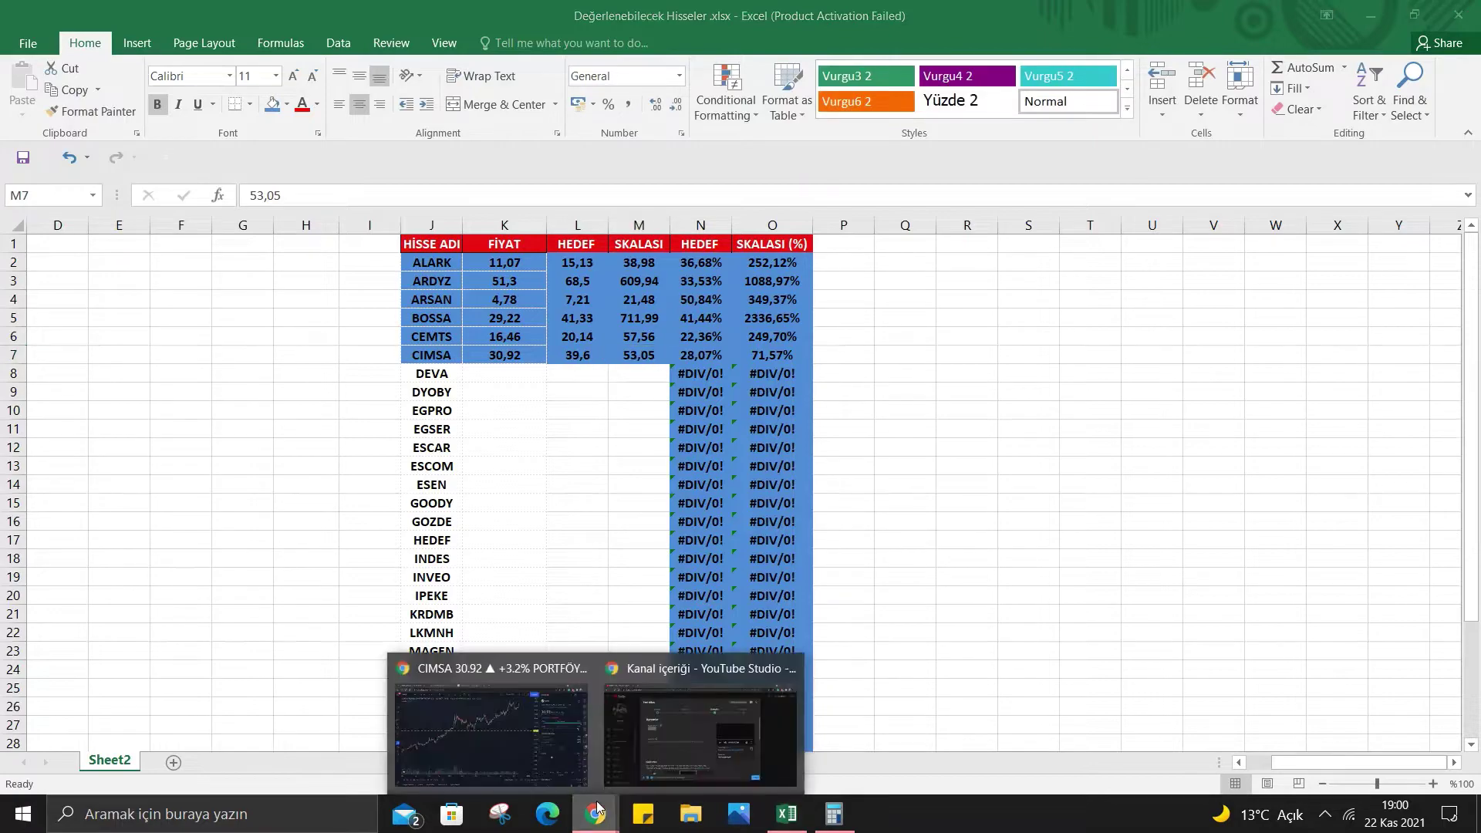
Find CIMSA's Temel Analiz Verileri on Halk Yatırım, showing an F/K of 6,23.
{"action": "left_click", "coordinate": [498, 747]}
{"action": "left_click", "coordinate": [345, 9]}
{"action": "left_click", "coordinate": [563, 11]}
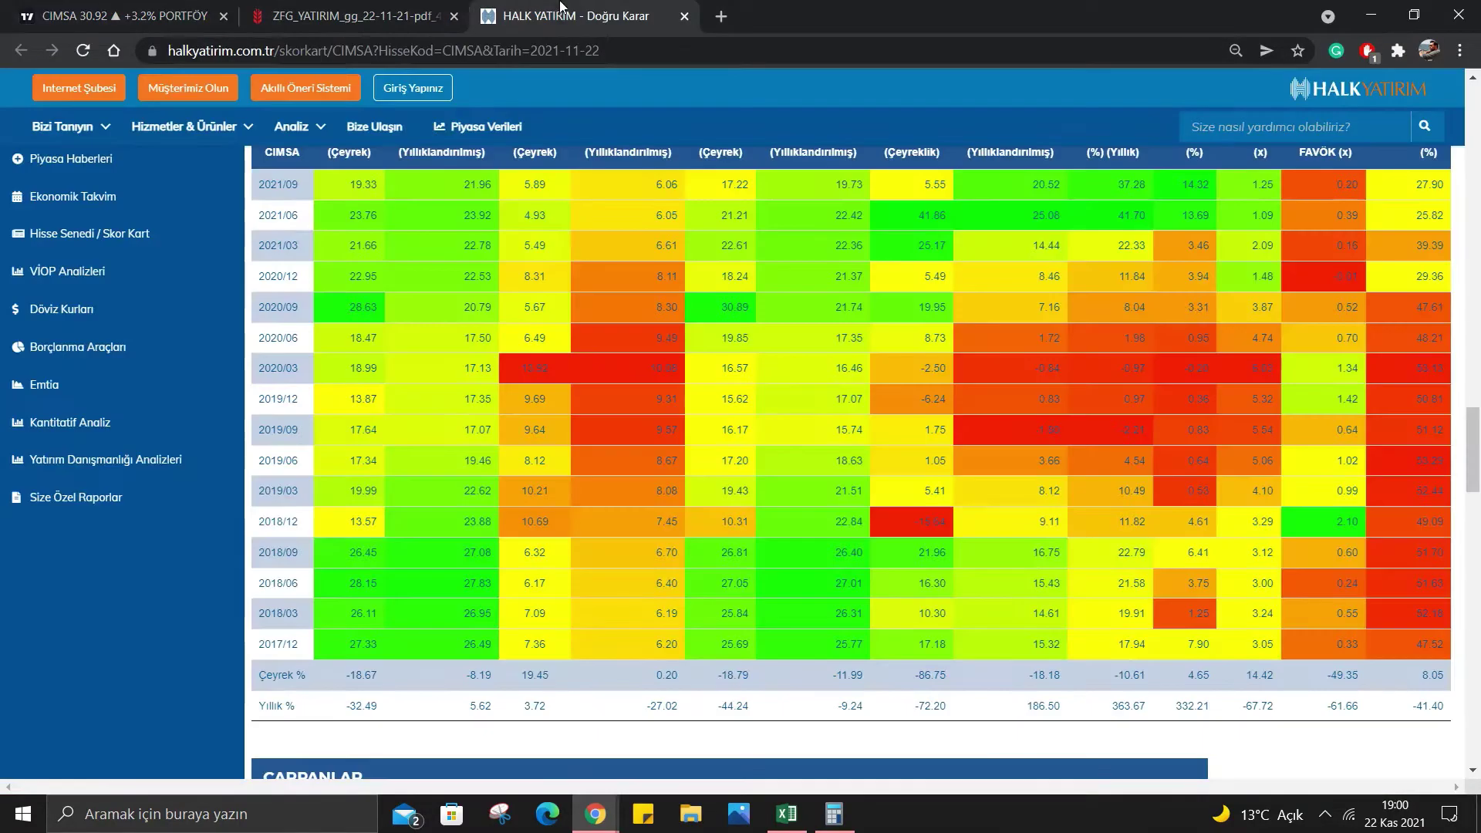
{"action": "scroll", "coordinate": [628, 363], "scroll_direction": "down", "scroll_amount": 4}
{"action": "scroll", "coordinate": [596, 368], "scroll_direction": "down", "scroll_amount": 4}
{"action": "scroll", "coordinate": [596, 368], "scroll_direction": "up", "scroll_amount": 2}
{"action": "scroll", "coordinate": [545, 363], "scroll_direction": "down", "scroll_amount": 1}
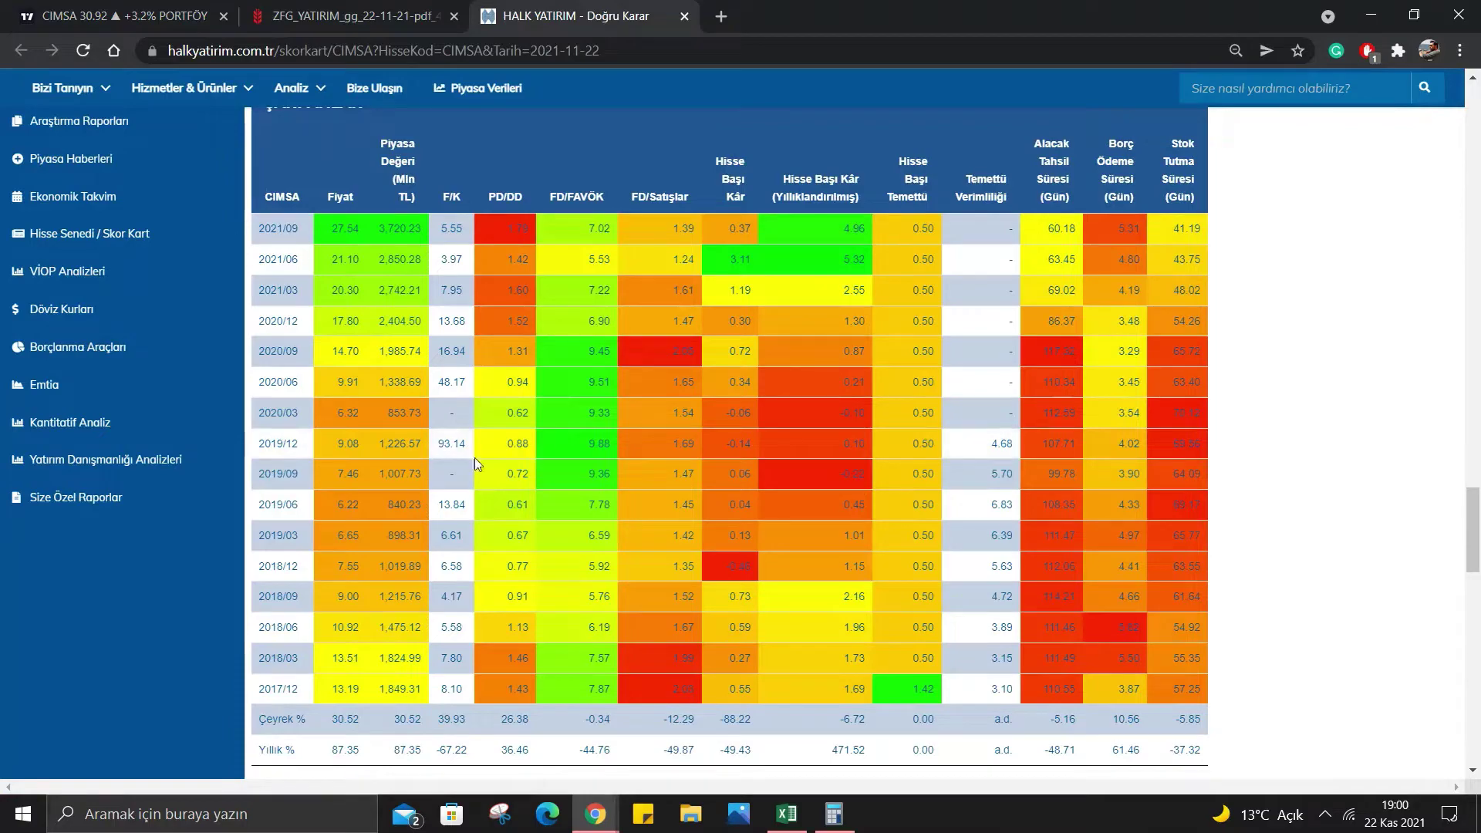
{"action": "scroll", "coordinate": [408, 419], "scroll_direction": "up", "scroll_amount": 5}
{"action": "scroll", "coordinate": [510, 439], "scroll_direction": "up", "scroll_amount": 5}
{"action": "scroll", "coordinate": [510, 439], "scroll_direction": "up", "scroll_amount": 3}
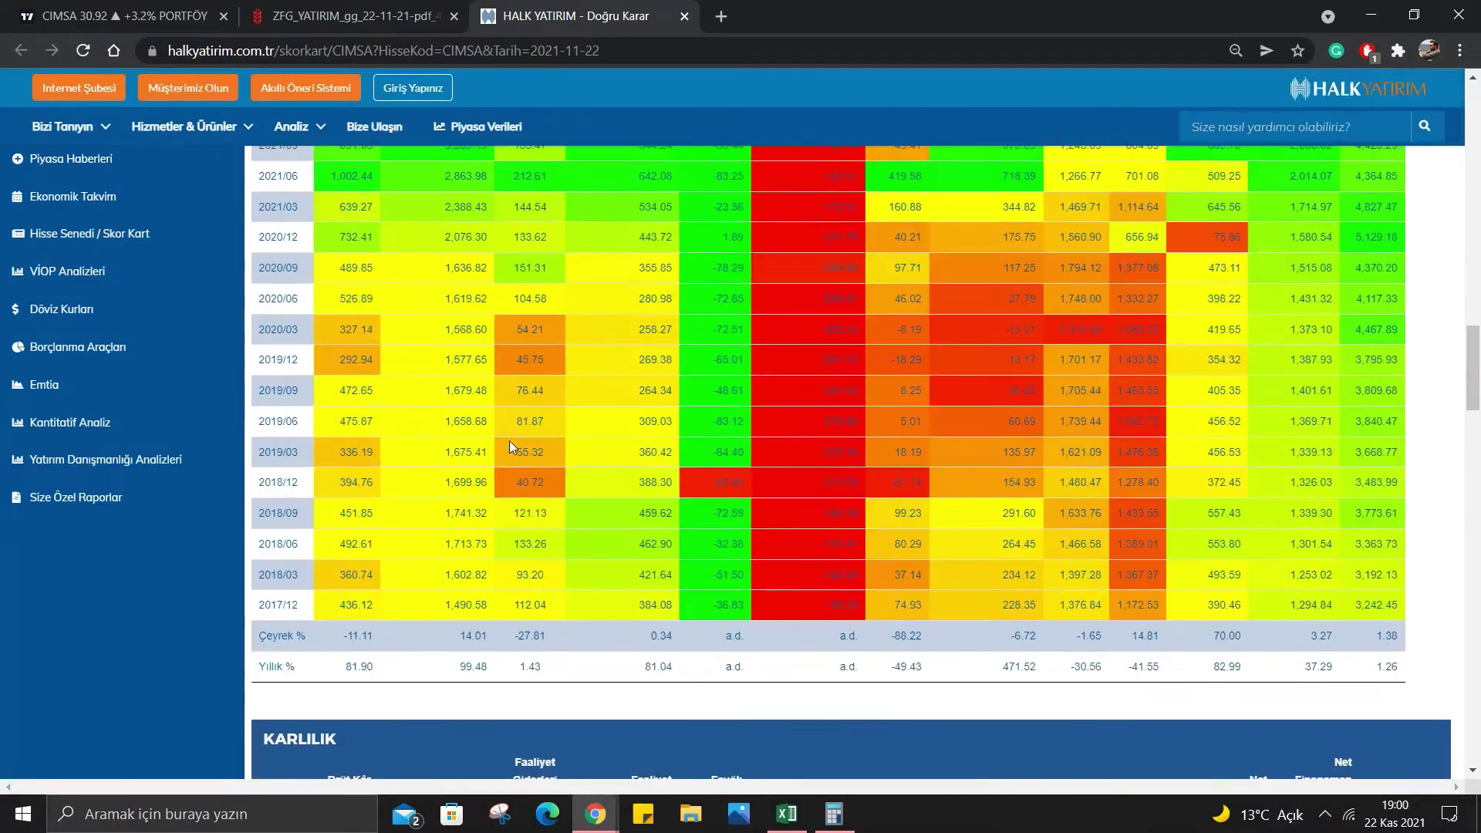
{"action": "scroll", "coordinate": [509, 441], "scroll_direction": "up", "scroll_amount": 5}
{"action": "scroll", "coordinate": [511, 441], "scroll_direction": "up", "scroll_amount": 2}
Divide 93,14 by the P/E of 6,23 in Calculator.
{"action": "left_click", "coordinate": [834, 814]}
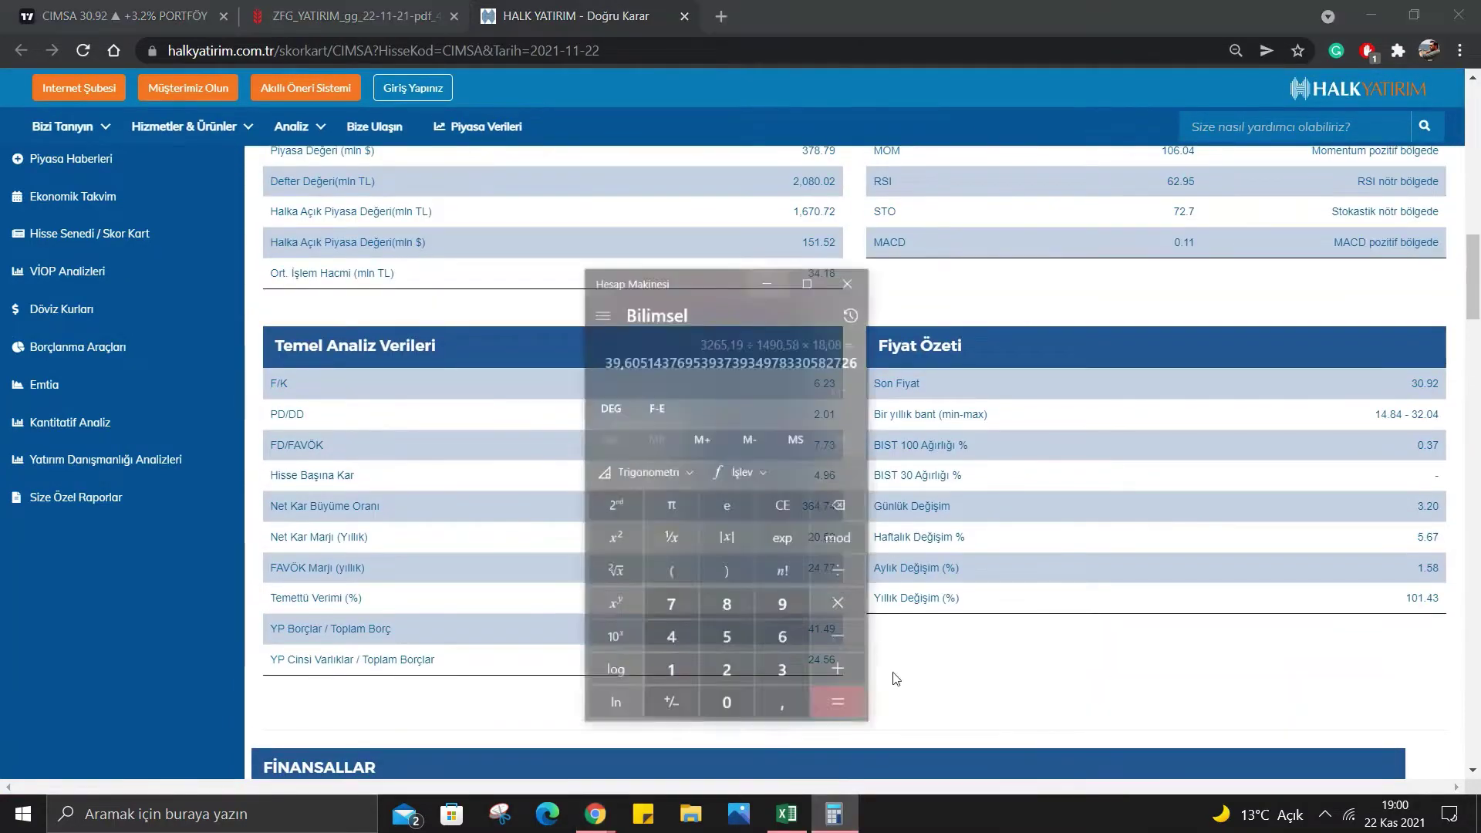
{"action": "left_click_drag", "start_coordinate": [719, 229], "coordinate": [1049, 228]}
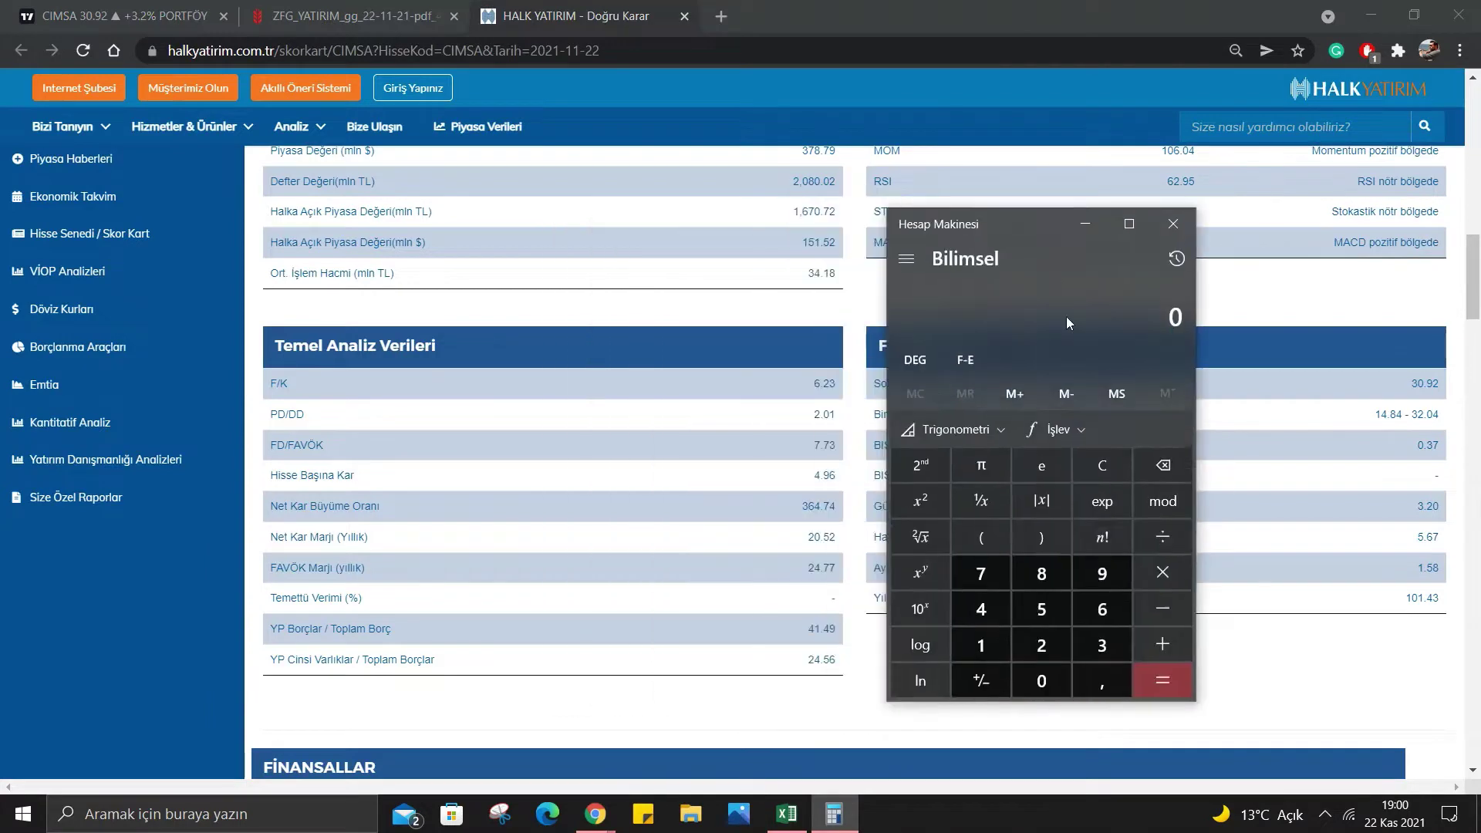
{"action": "type", "text": "93,"}
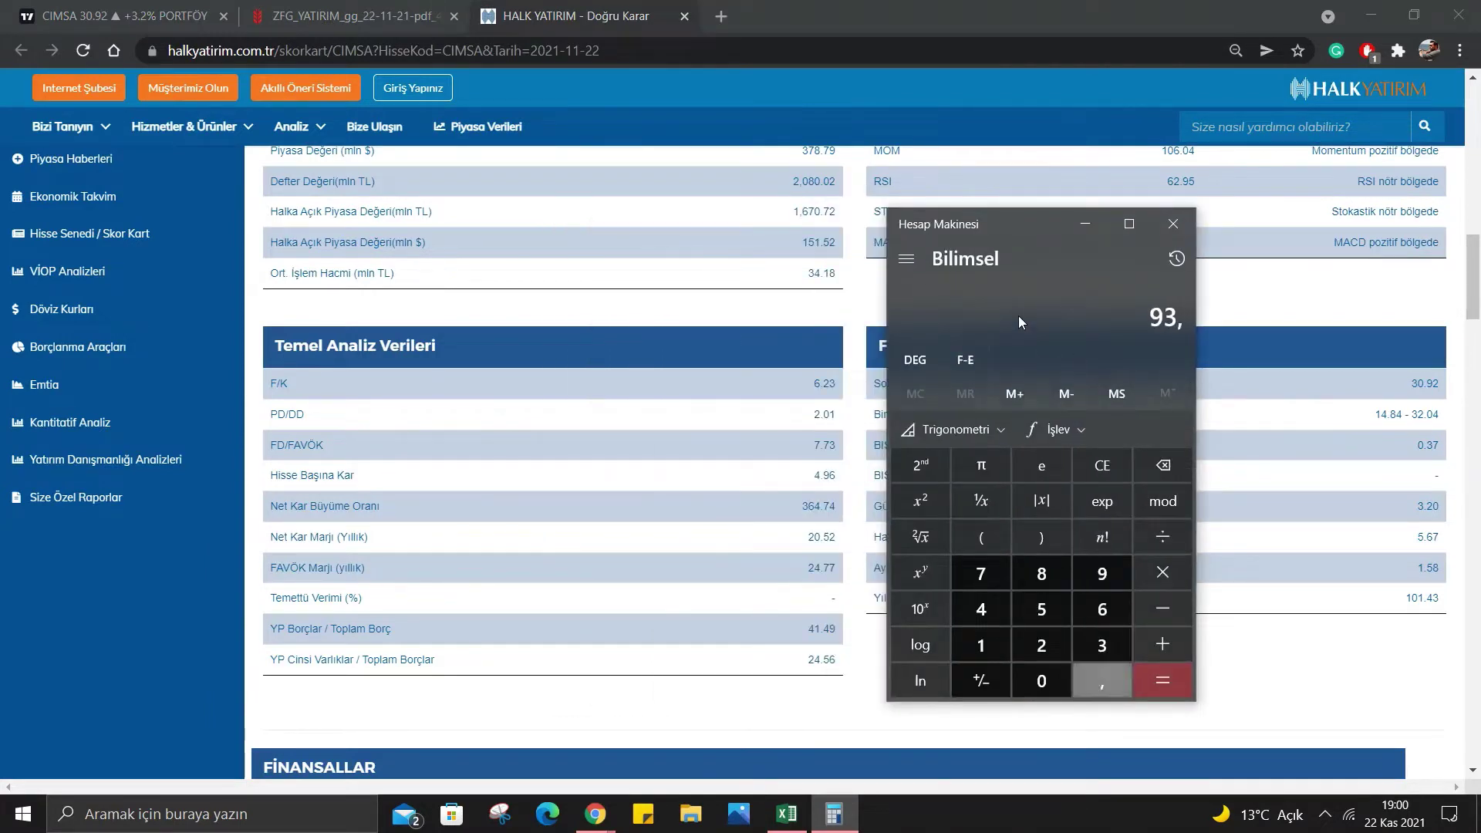
{"action": "type", "text": "14"}
{"action": "key", "text": "slash"}
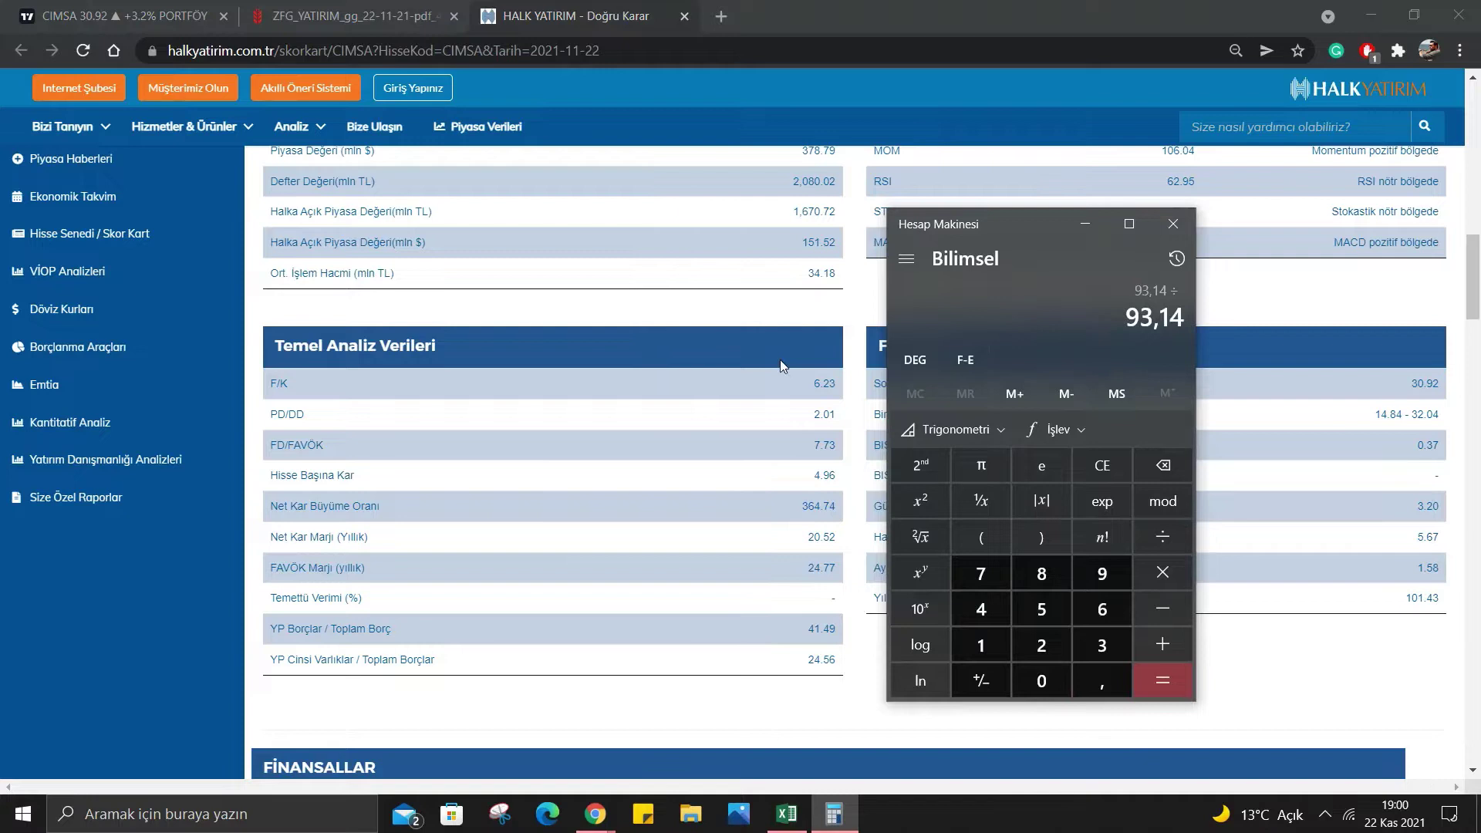
{"action": "type", "text": "6,23"}
{"action": "key", "text": "Return"}
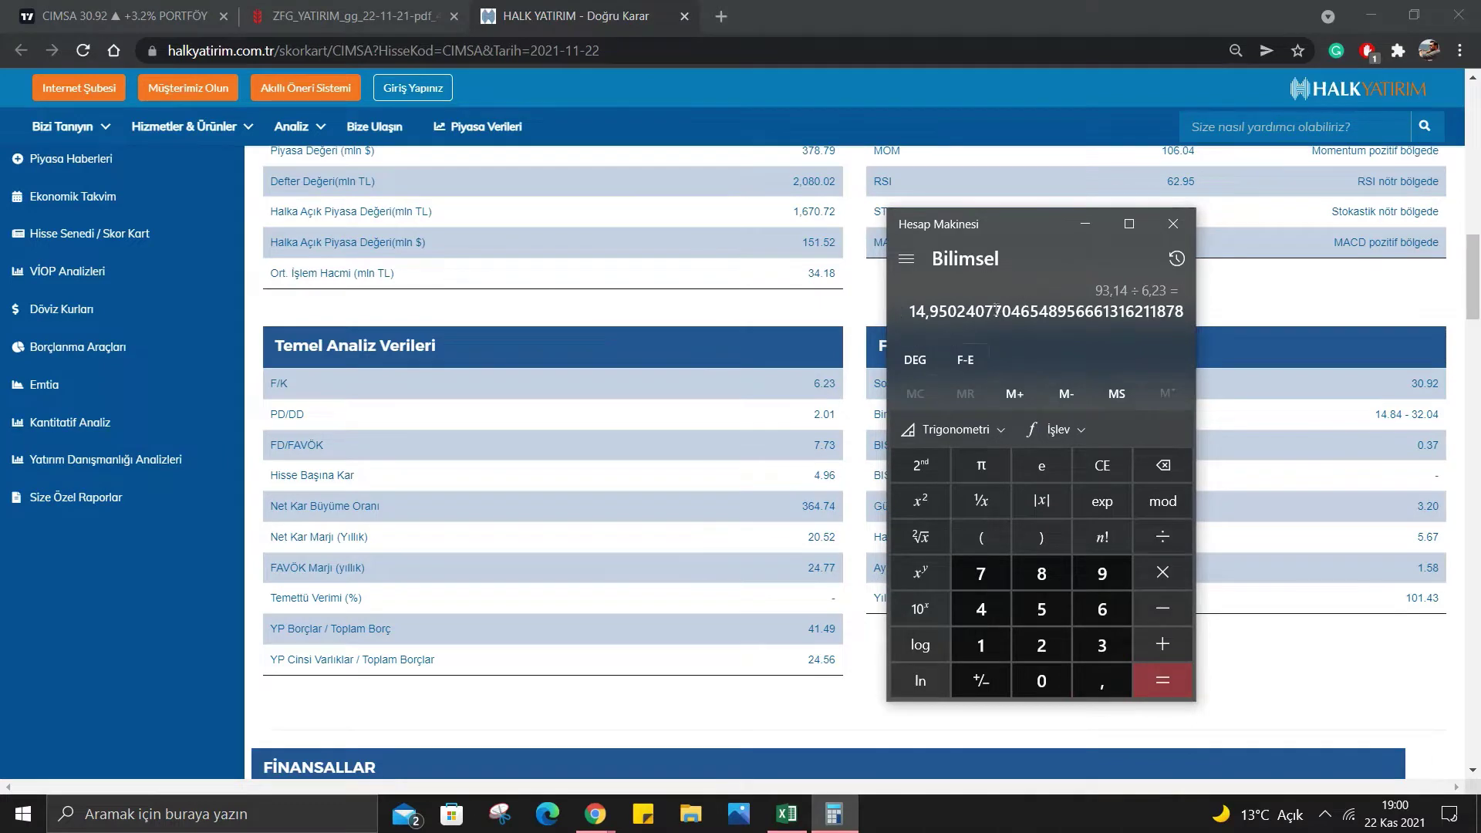
Multiply that result by the 30,92 price, giving about 462,26.
{"action": "scroll", "coordinate": [726, 432], "scroll_direction": "up", "scroll_amount": 7}
{"action": "scroll", "coordinate": [617, 429], "scroll_direction": "up", "scroll_amount": 1}
{"action": "scroll", "coordinate": [540, 429], "scroll_direction": "up", "scroll_amount": 2}
{"action": "scroll", "coordinate": [507, 426], "scroll_direction": "up", "scroll_amount": 4}
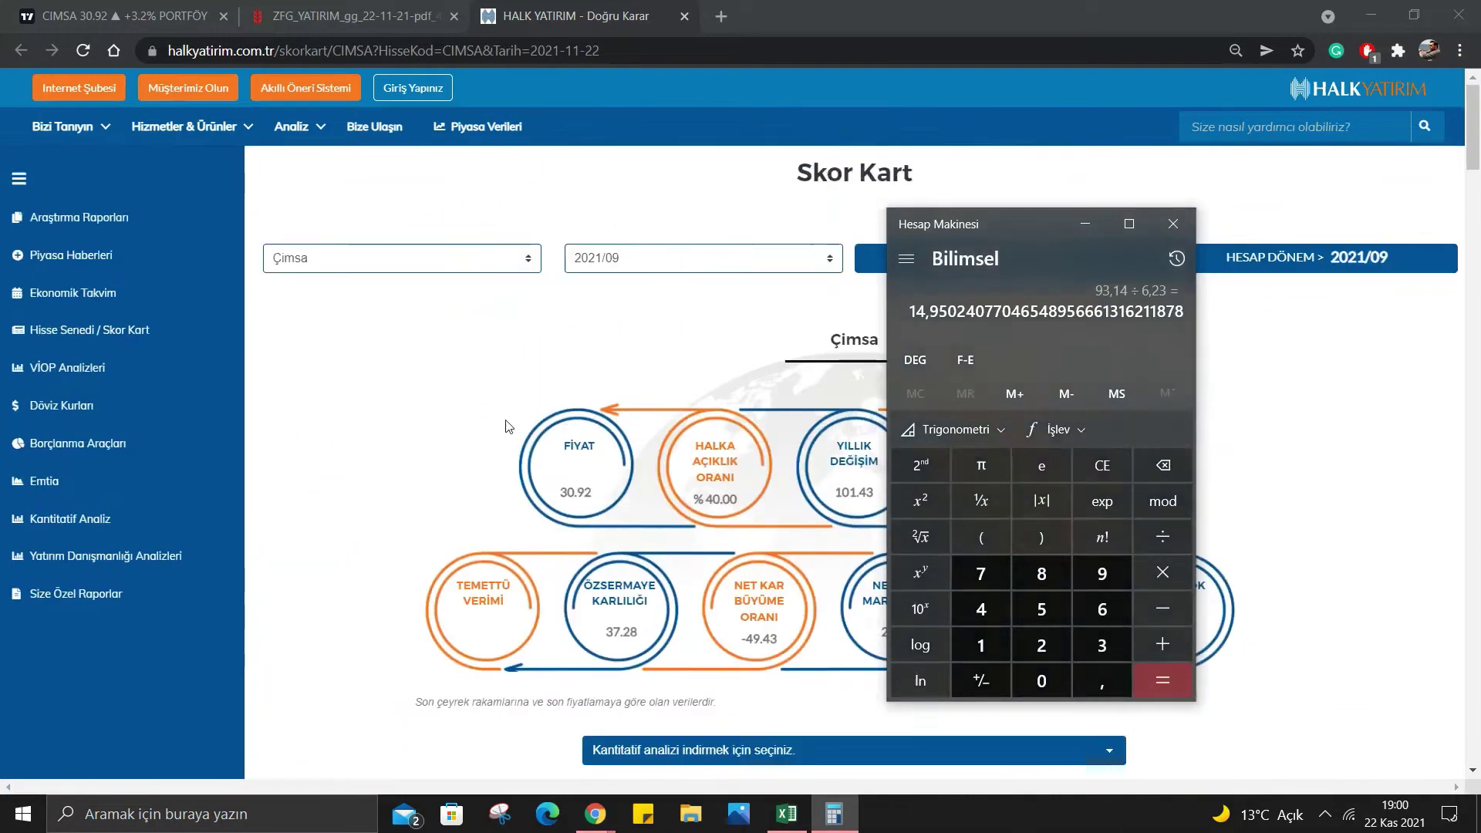
{"action": "type", "text": "*"}
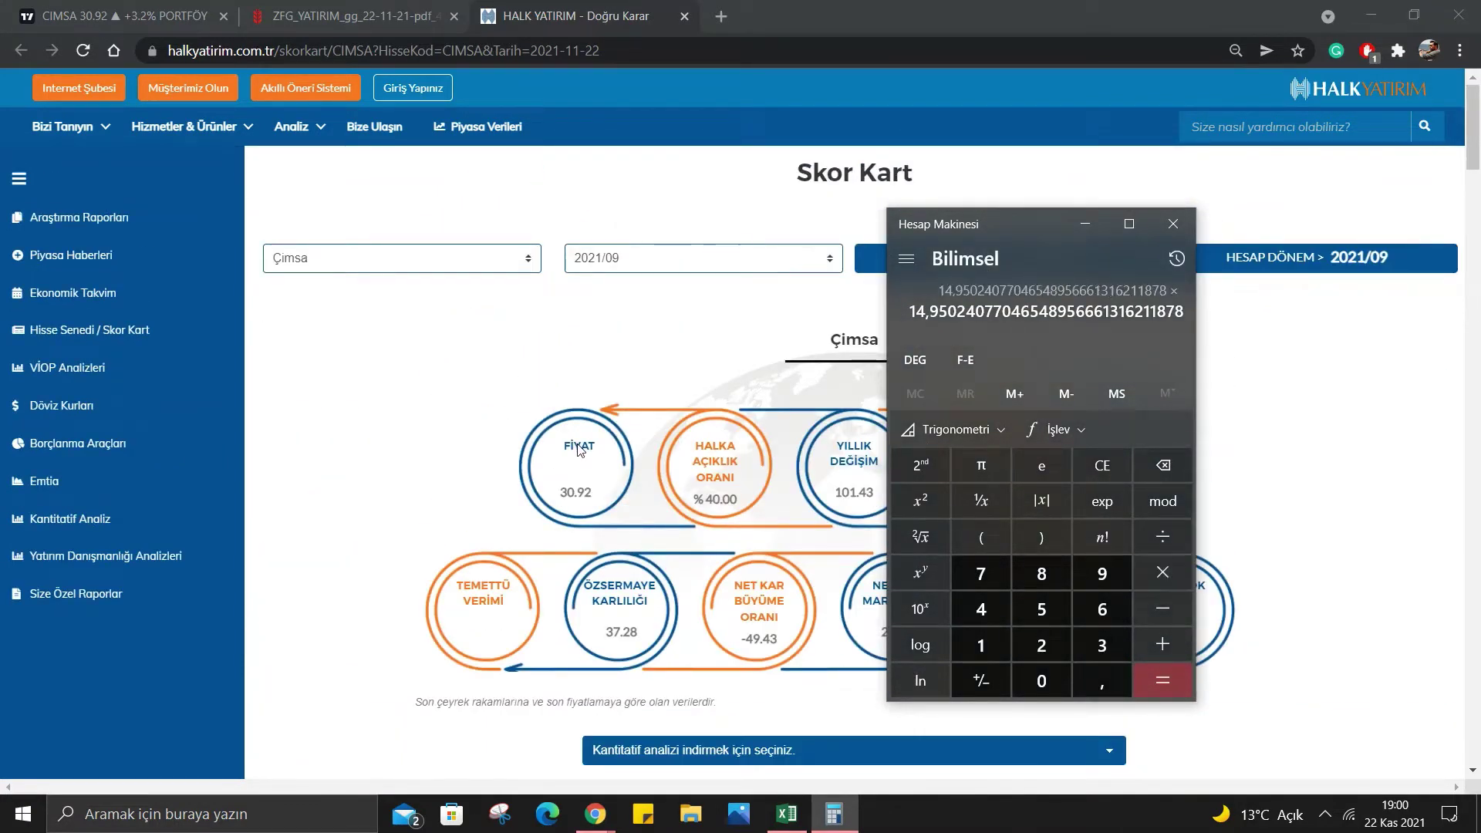
{"action": "type", "text": "30,92"}
{"action": "key", "text": "Return"}
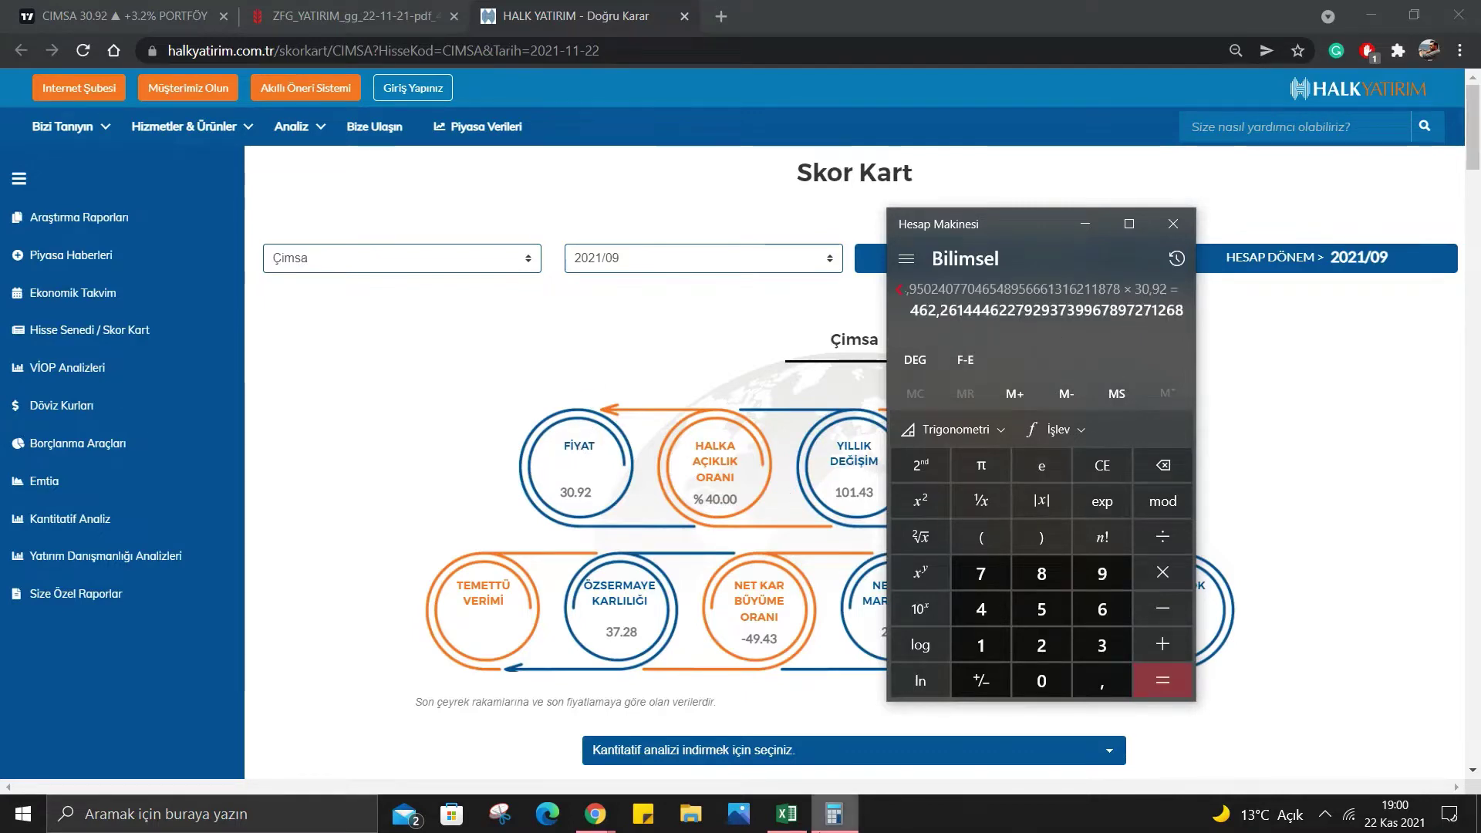
{"action": "left_click", "coordinate": [786, 814]}
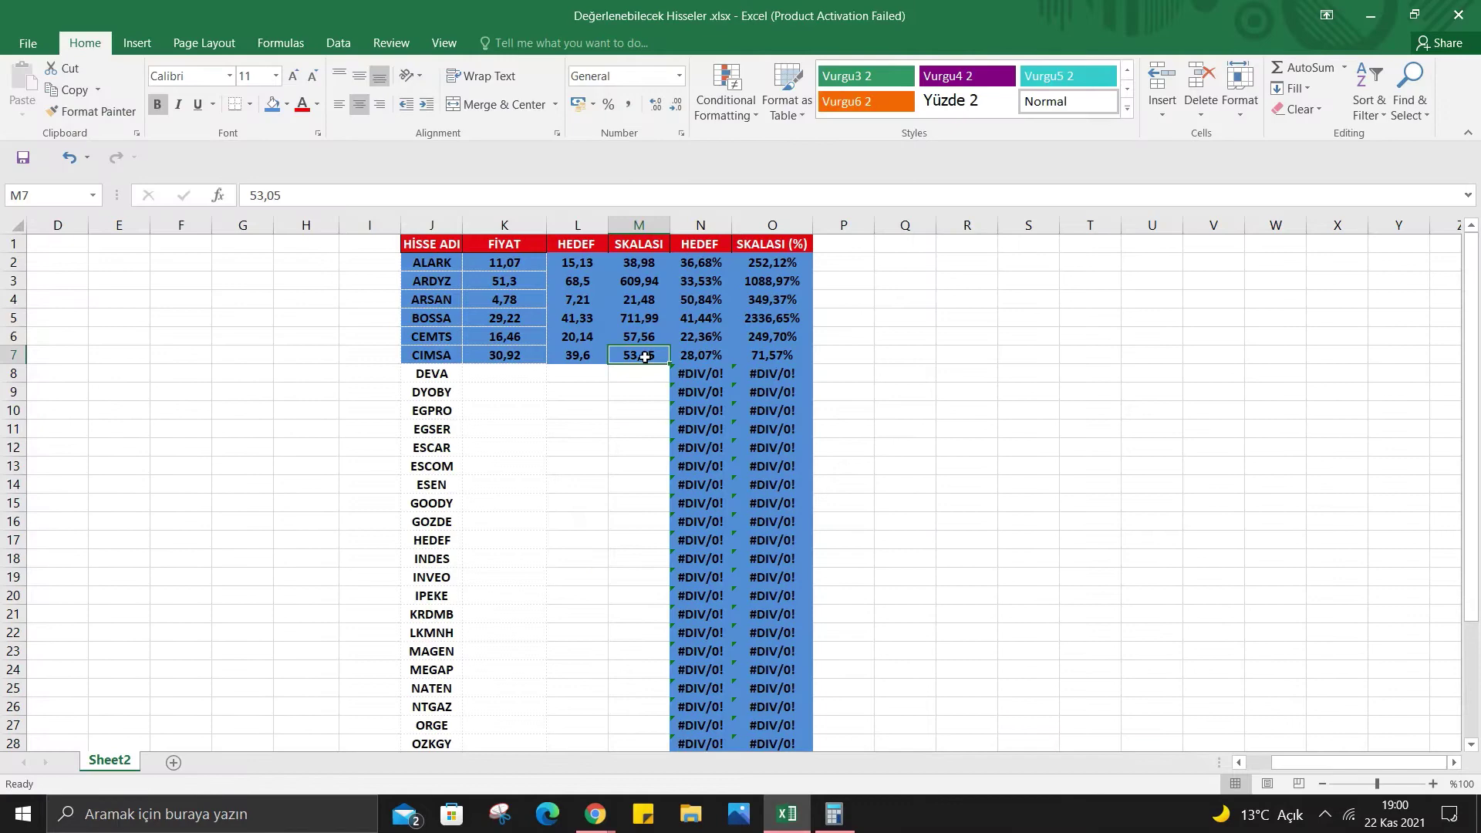
Enter 462,26 as CIMSA's SKALASI in M7 and return to the Halk Yatırım score card.
{"action": "type", "text": "462"}
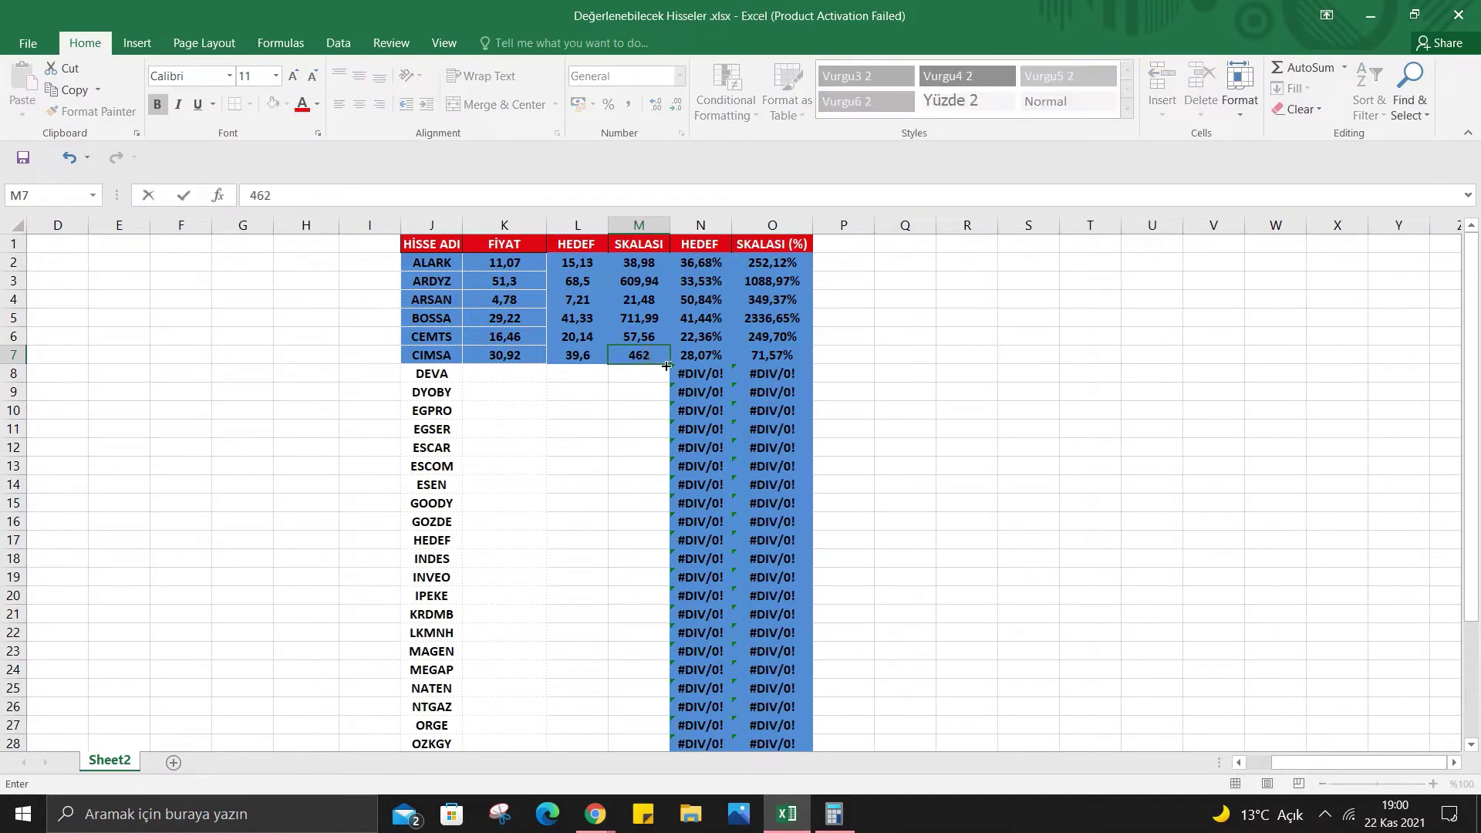
{"action": "type", "text": ",26"}
{"action": "mouse_move", "coordinate": [594, 813]}
{"action": "left_click", "coordinate": [486, 718]}
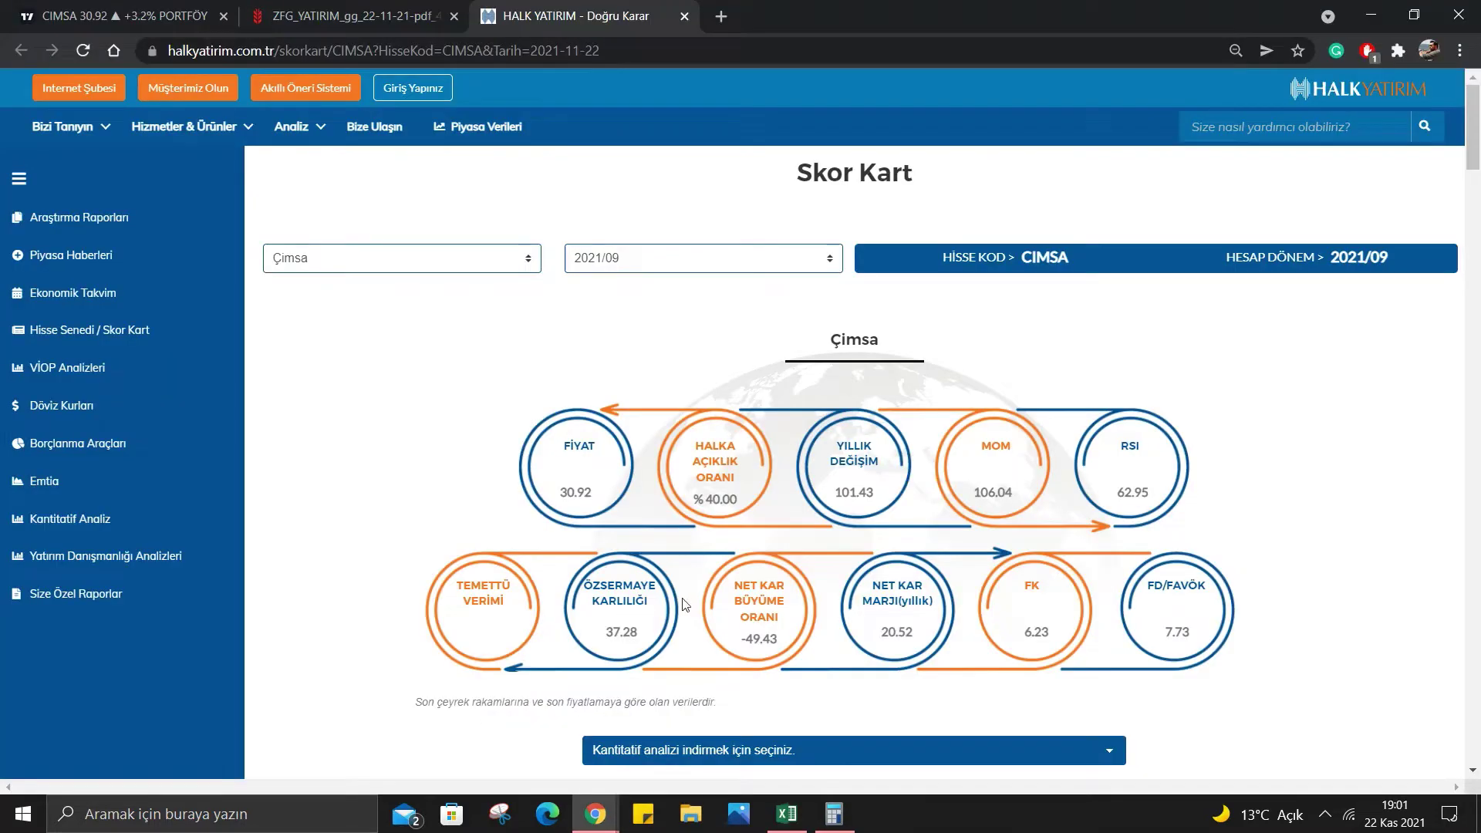
Scroll CIMSA's score card to the ÇARPANLAR table to read the FD/FAVÖK history.
{"action": "scroll", "coordinate": [553, 594], "scroll_direction": "down", "scroll_amount": 10}
{"action": "scroll", "coordinate": [552, 591], "scroll_direction": "down", "scroll_amount": 10}
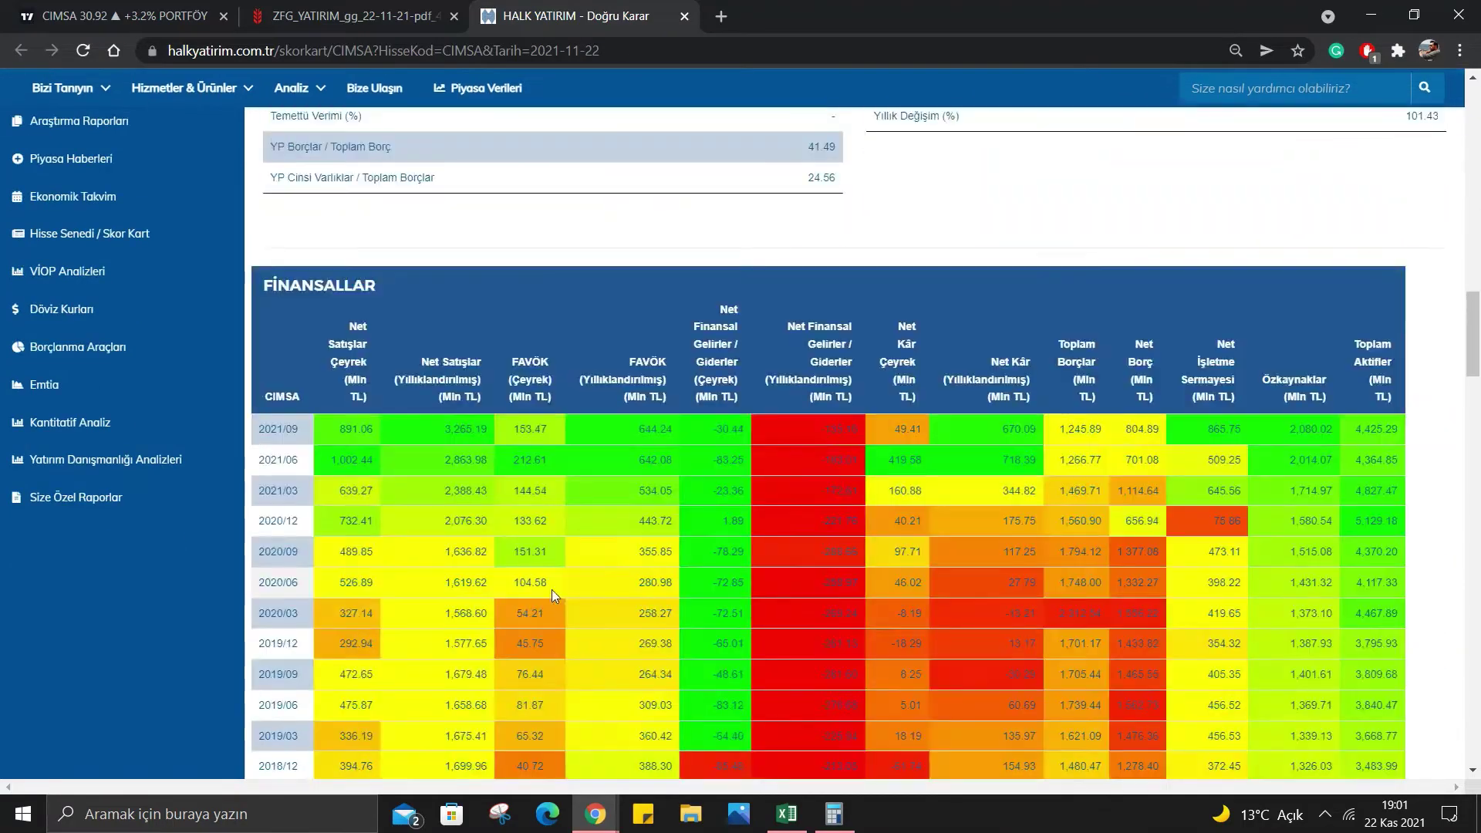
{"action": "scroll", "coordinate": [553, 591], "scroll_direction": "down", "scroll_amount": 8}
{"action": "scroll", "coordinate": [552, 592], "scroll_direction": "down", "scroll_amount": 9}
{"action": "scroll", "coordinate": [549, 587], "scroll_direction": "down", "scroll_amount": 5}
{"action": "scroll", "coordinate": [549, 586], "scroll_direction": "down", "scroll_amount": 2}
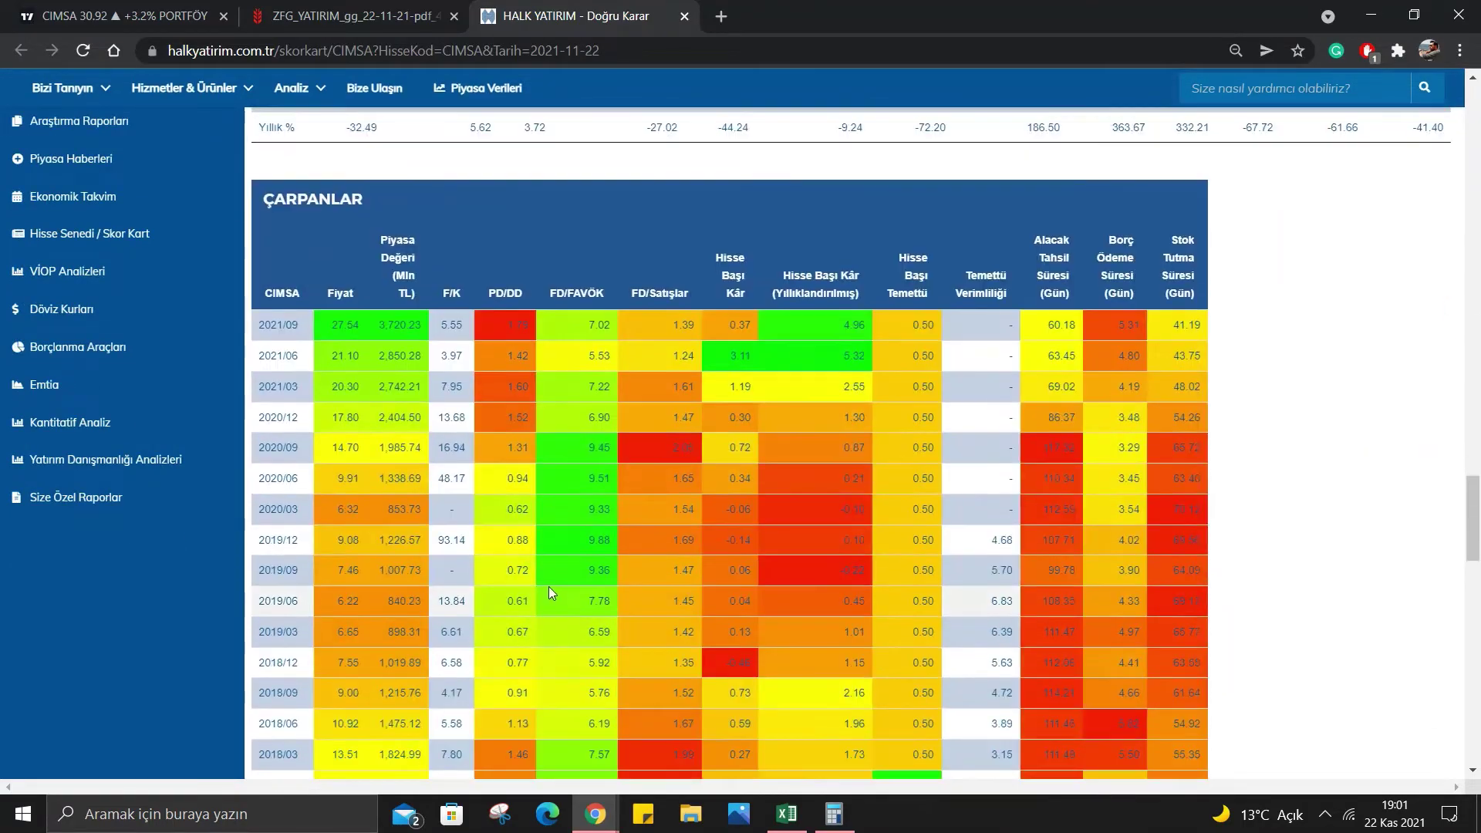
{"action": "scroll", "coordinate": [549, 587], "scroll_direction": "down", "scroll_amount": 3}
{"action": "scroll", "coordinate": [545, 584], "scroll_direction": "up", "scroll_amount": 1}
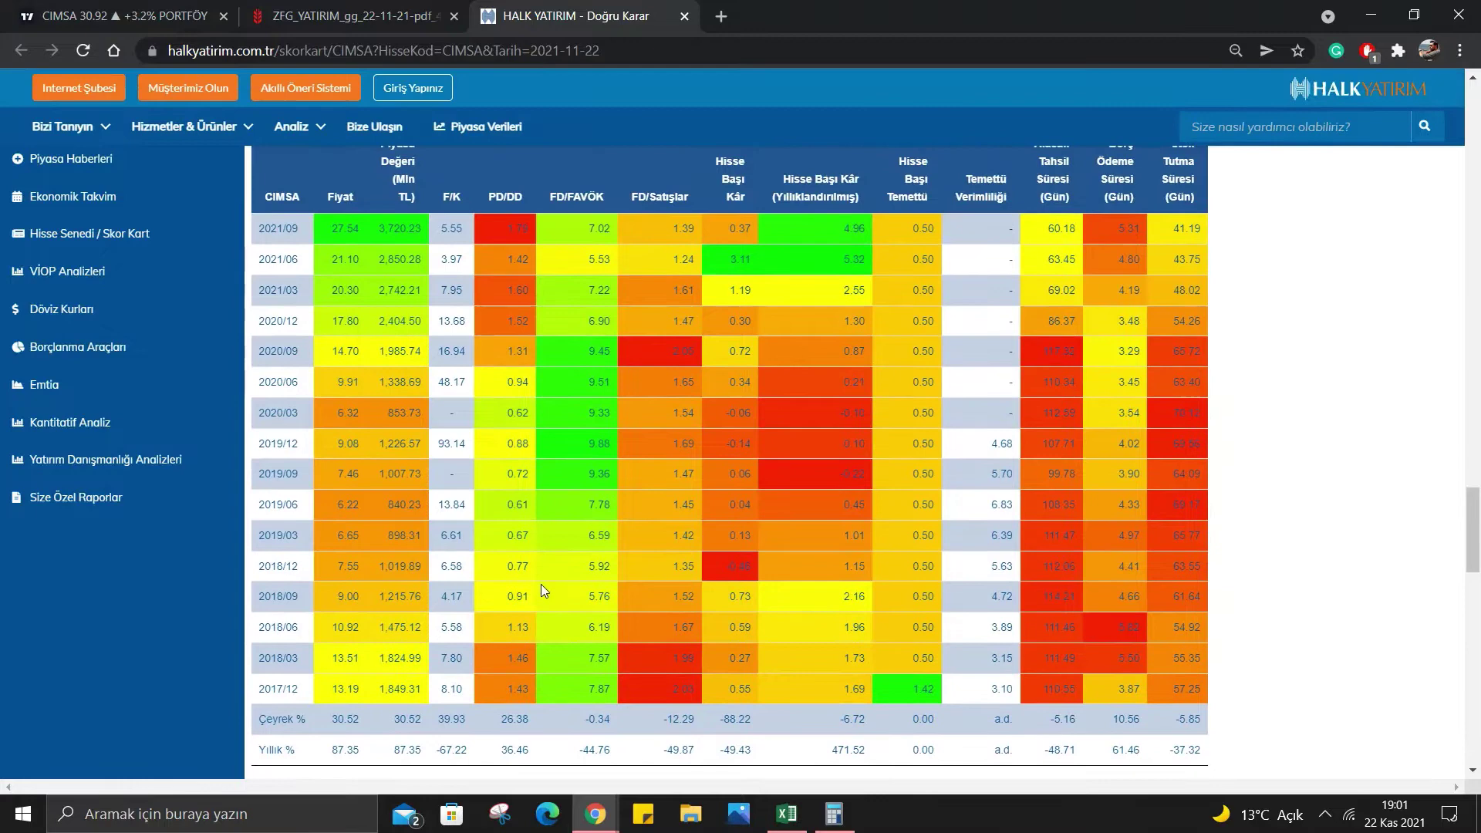
{"action": "scroll", "coordinate": [507, 668], "scroll_direction": "up", "scroll_amount": 1}
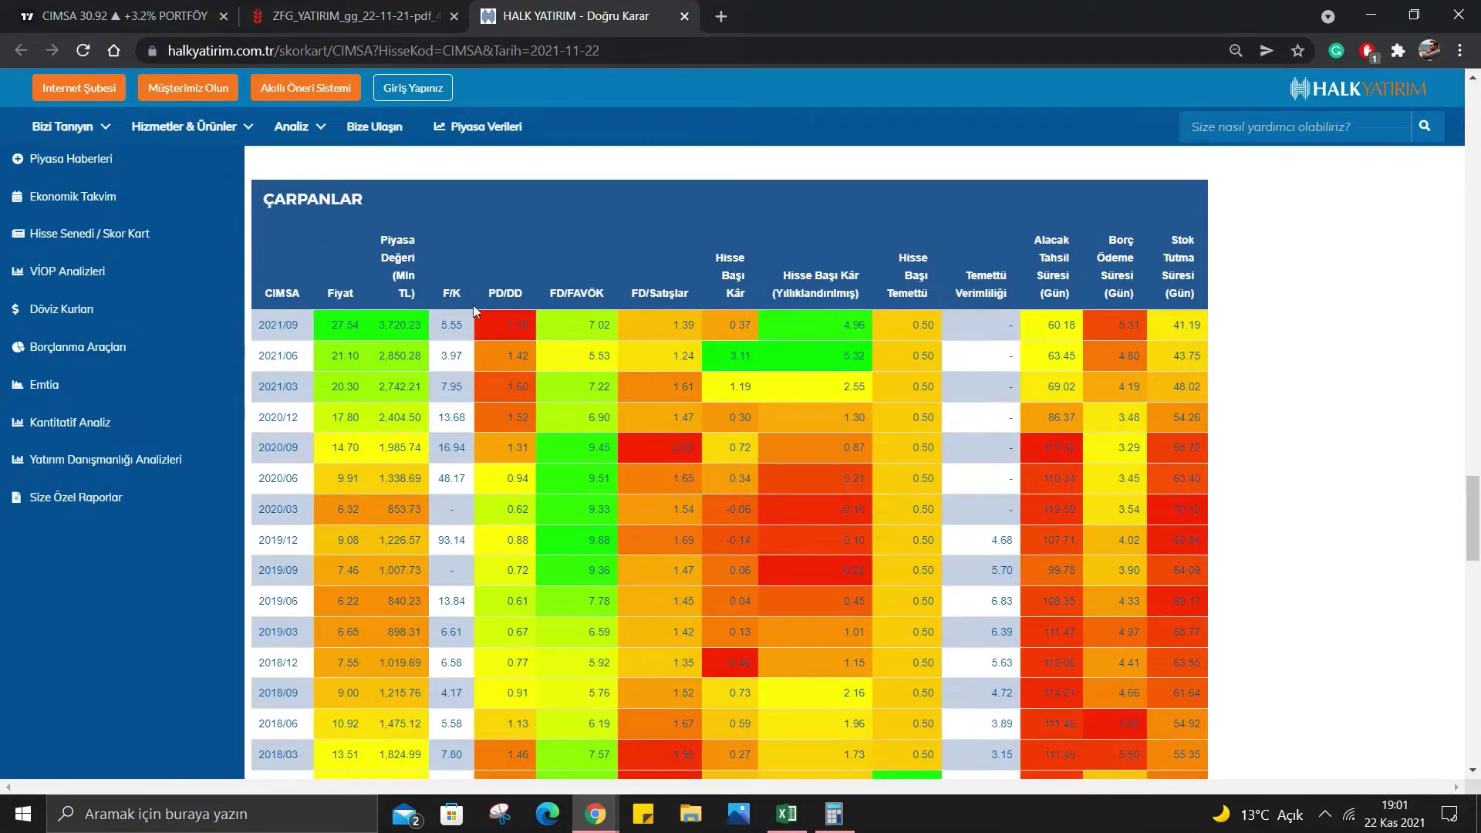
{"action": "scroll", "coordinate": [478, 432], "scroll_direction": "down", "scroll_amount": 3}
{"action": "scroll", "coordinate": [497, 520], "scroll_direction": "up", "scroll_amount": 2}
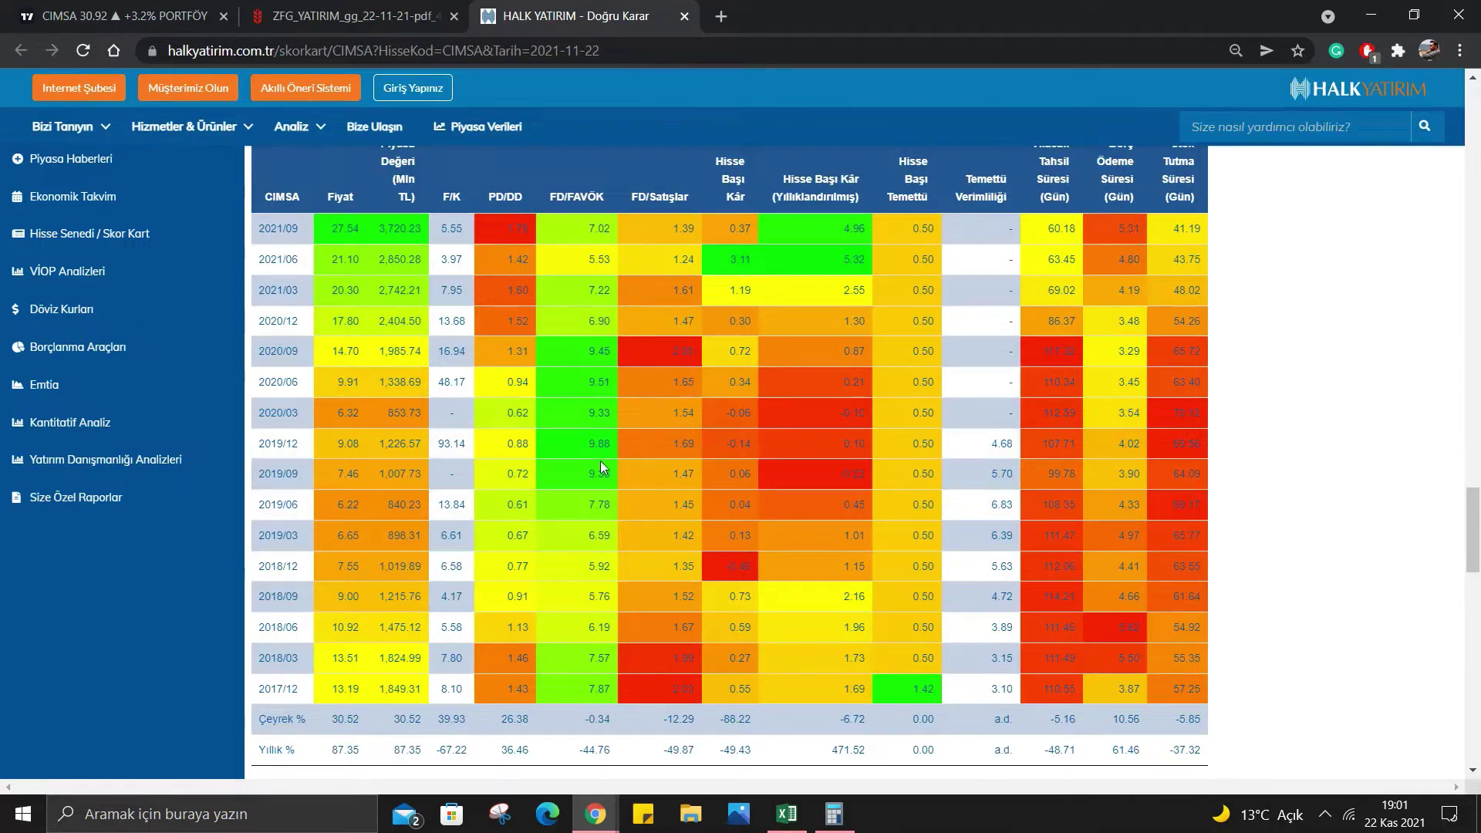
{"action": "scroll", "coordinate": [619, 456], "scroll_direction": "up", "scroll_amount": 6}
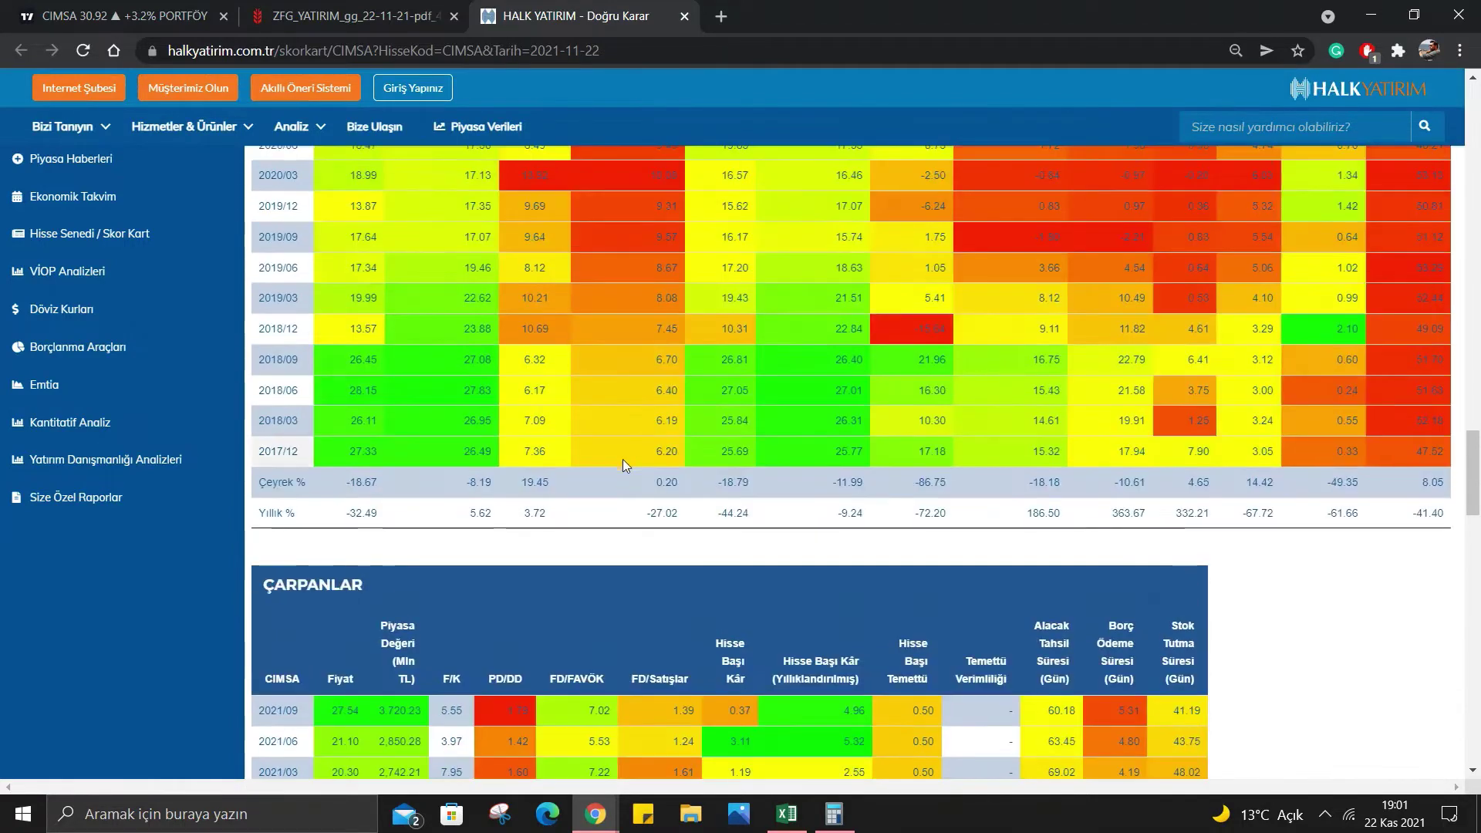
In a cleared Calculator, compute the 9,88 ÷ 7,73 ratio.
{"action": "left_click", "coordinate": [835, 814]}
{"action": "left_click", "coordinate": [1102, 465]}
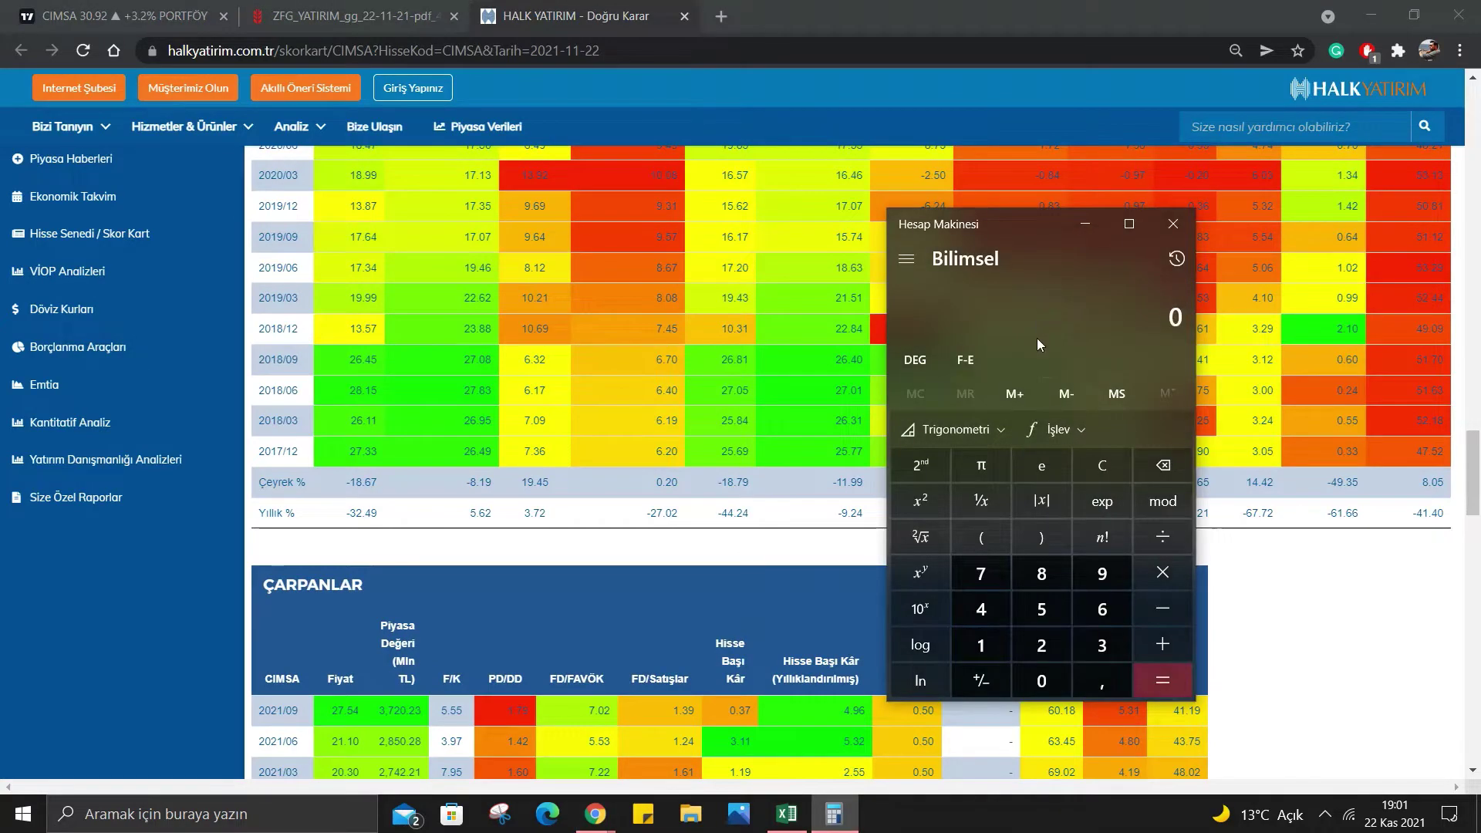
{"action": "type", "text": "9,88"}
{"action": "key", "text": "slash"}
{"action": "scroll", "coordinate": [732, 500], "scroll_direction": "down", "scroll_amount": 9}
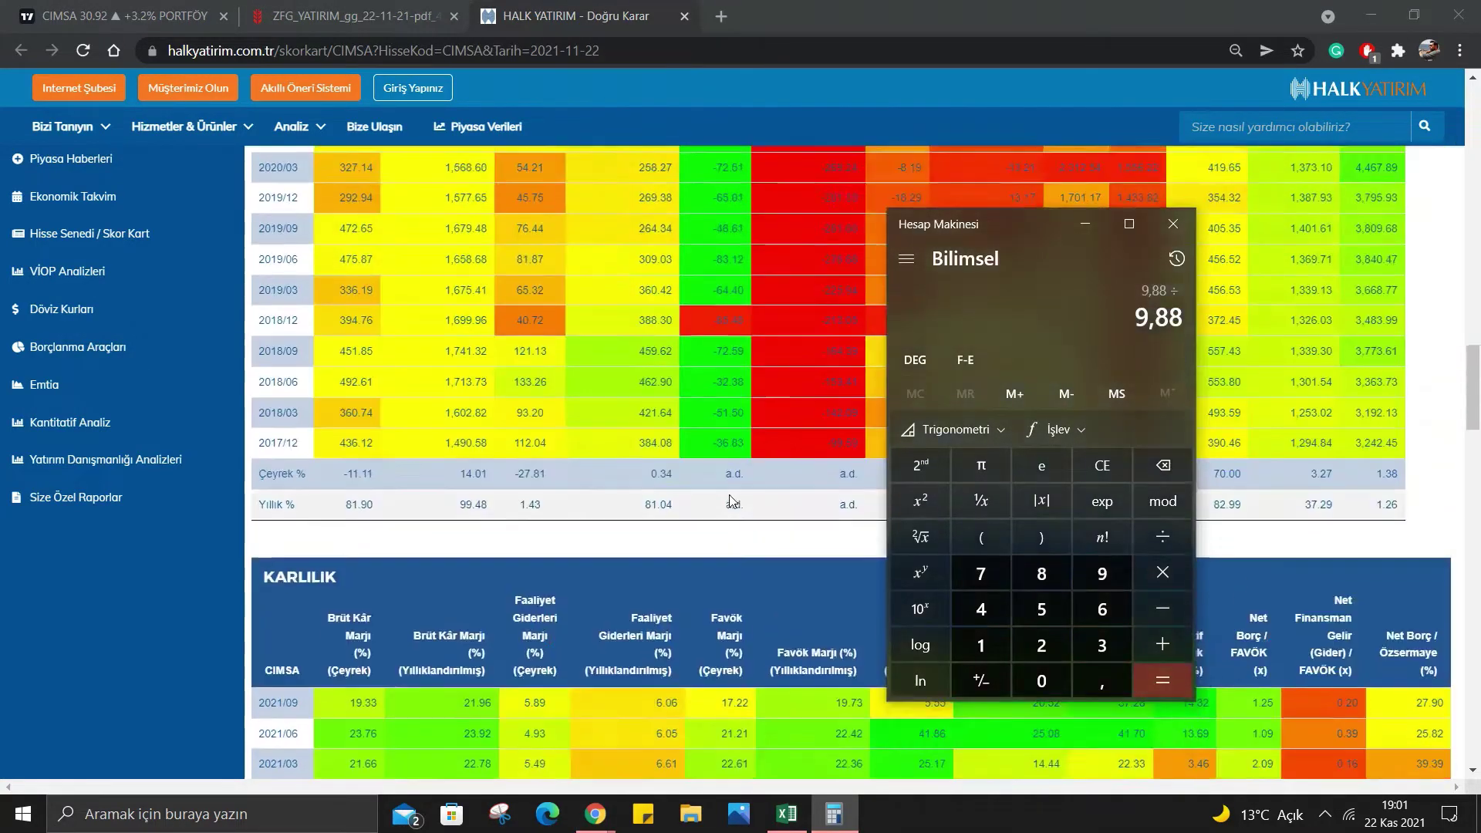
{"action": "scroll", "coordinate": [729, 510], "scroll_direction": "up", "scroll_amount": 6}
{"action": "scroll", "coordinate": [731, 506], "scroll_direction": "up", "scroll_amount": 7}
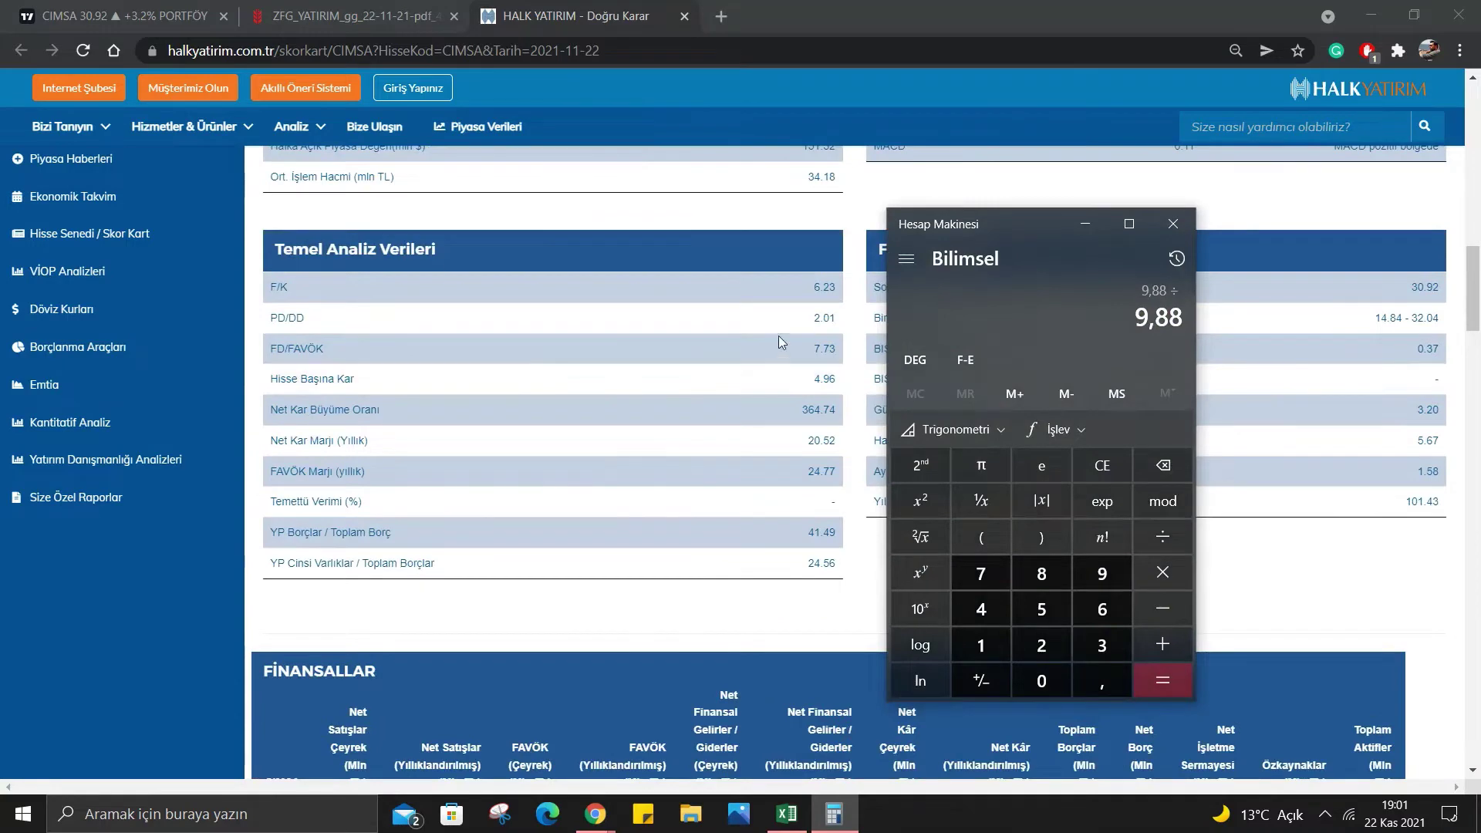
{"action": "type", "text": "7,73"}
{"action": "key", "text": "Return"}
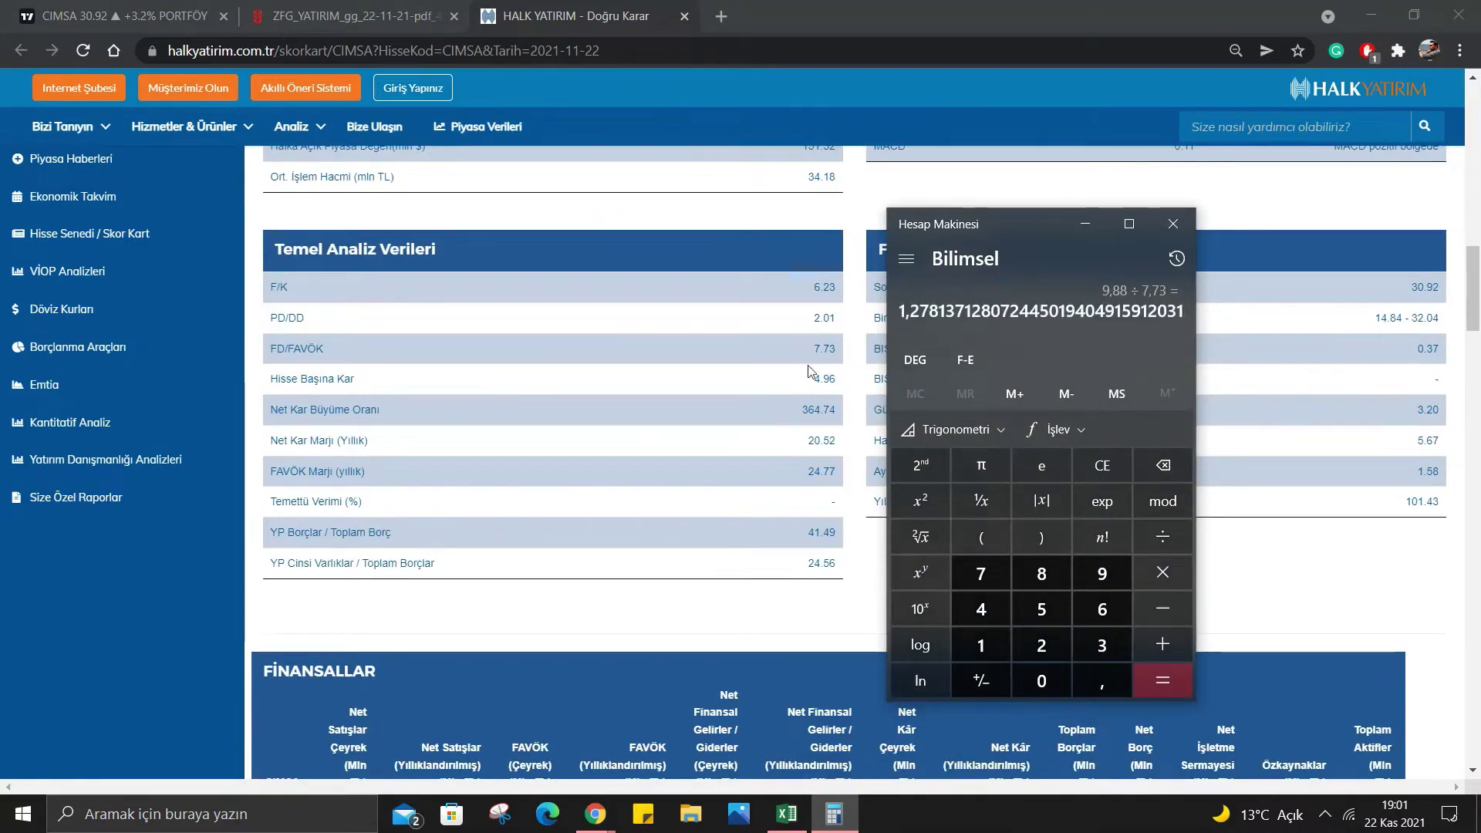
Multiply the ratio by 30,92 to get a CIMSA target of 39,52.
{"action": "scroll", "coordinate": [810, 372], "scroll_direction": "up", "scroll_amount": 5}
{"action": "scroll", "coordinate": [810, 372], "scroll_direction": "up", "scroll_amount": 5}
{"action": "scroll", "coordinate": [810, 372], "scroll_direction": "up", "scroll_amount": 3}
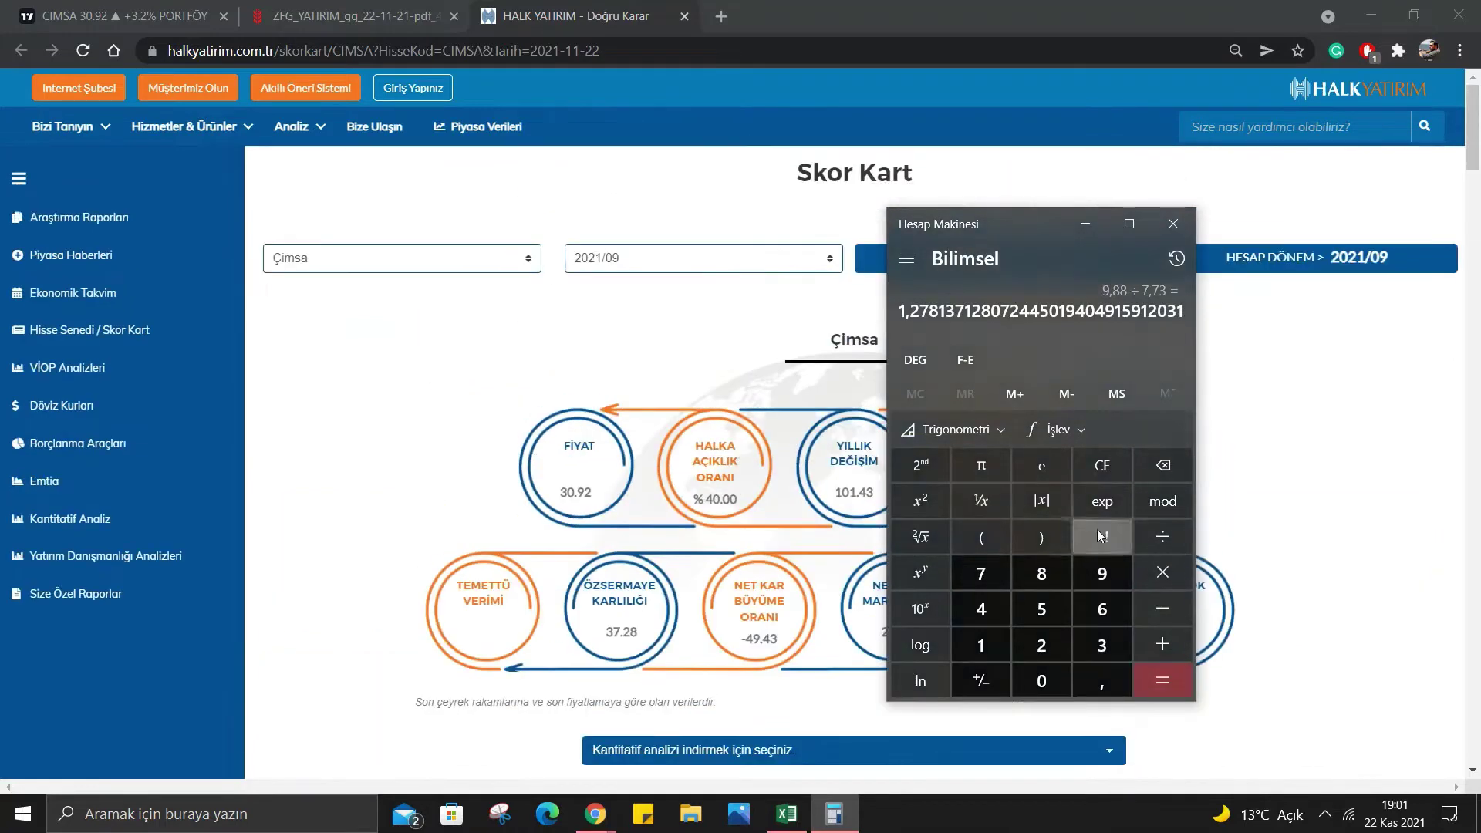
{"action": "left_click", "coordinate": [1170, 573]}
{"action": "type", "text": "30"}
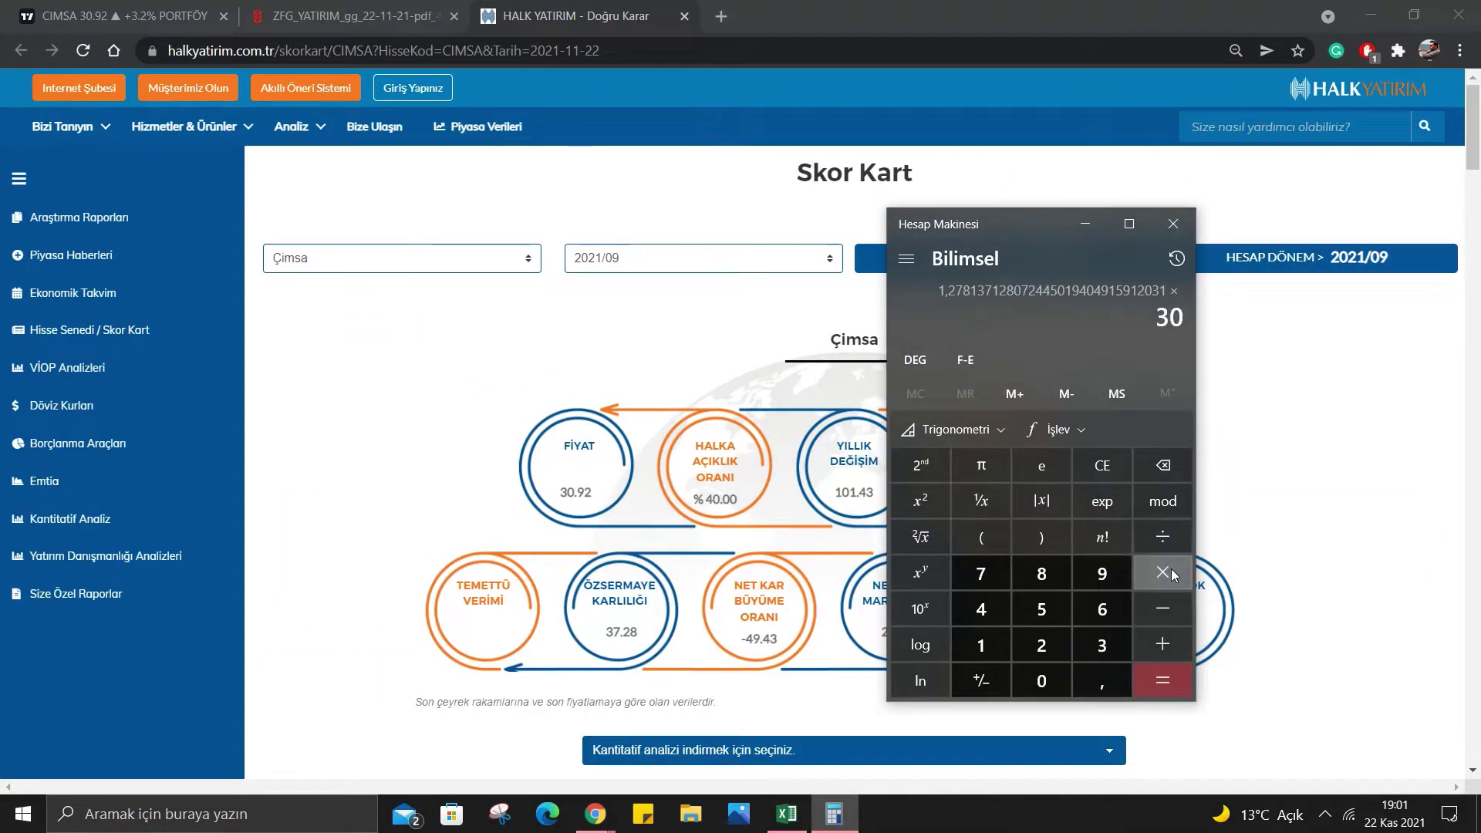
{"action": "type", "text": ",92"}
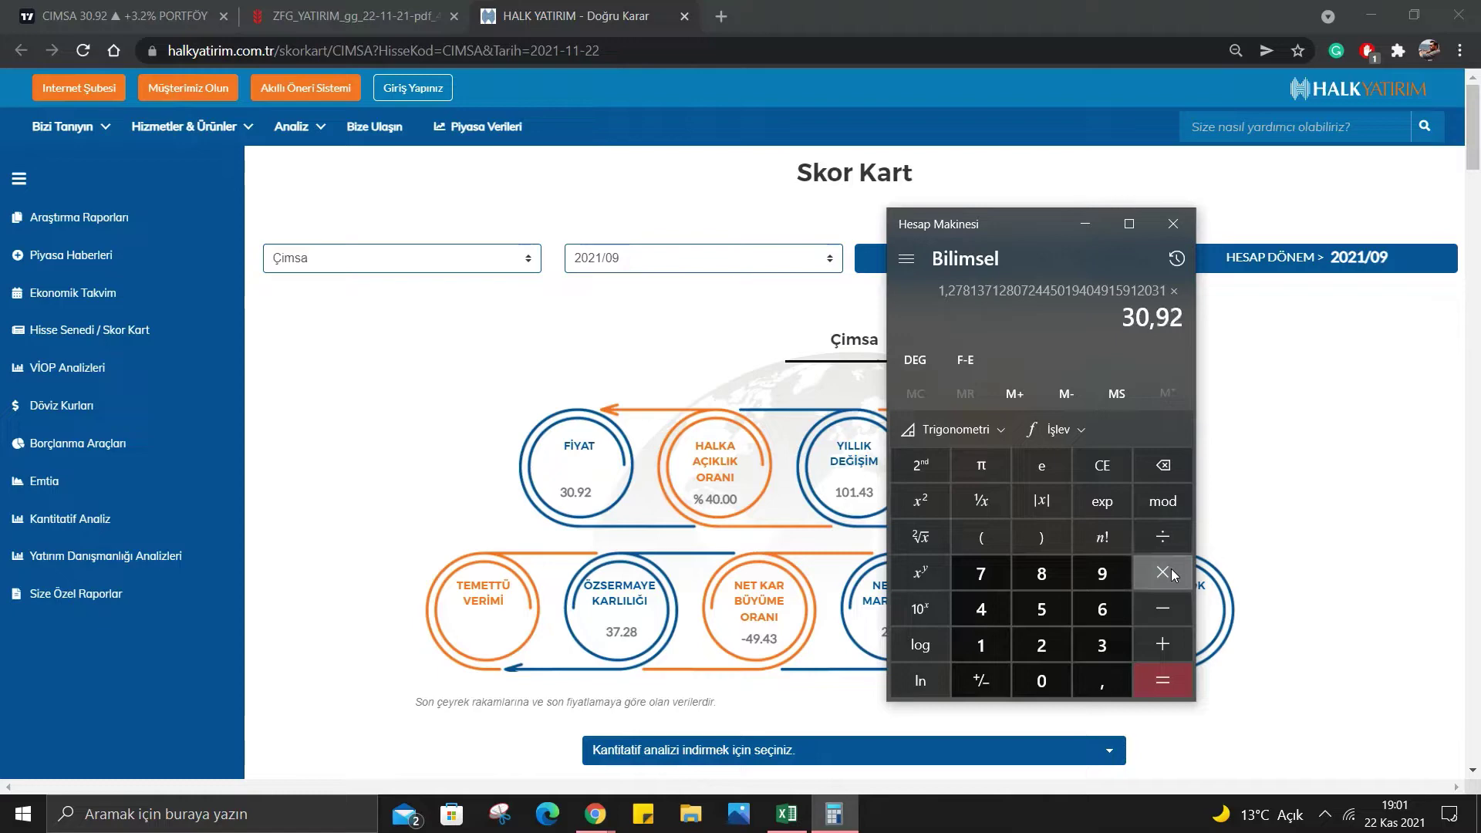
{"action": "key", "text": "Return"}
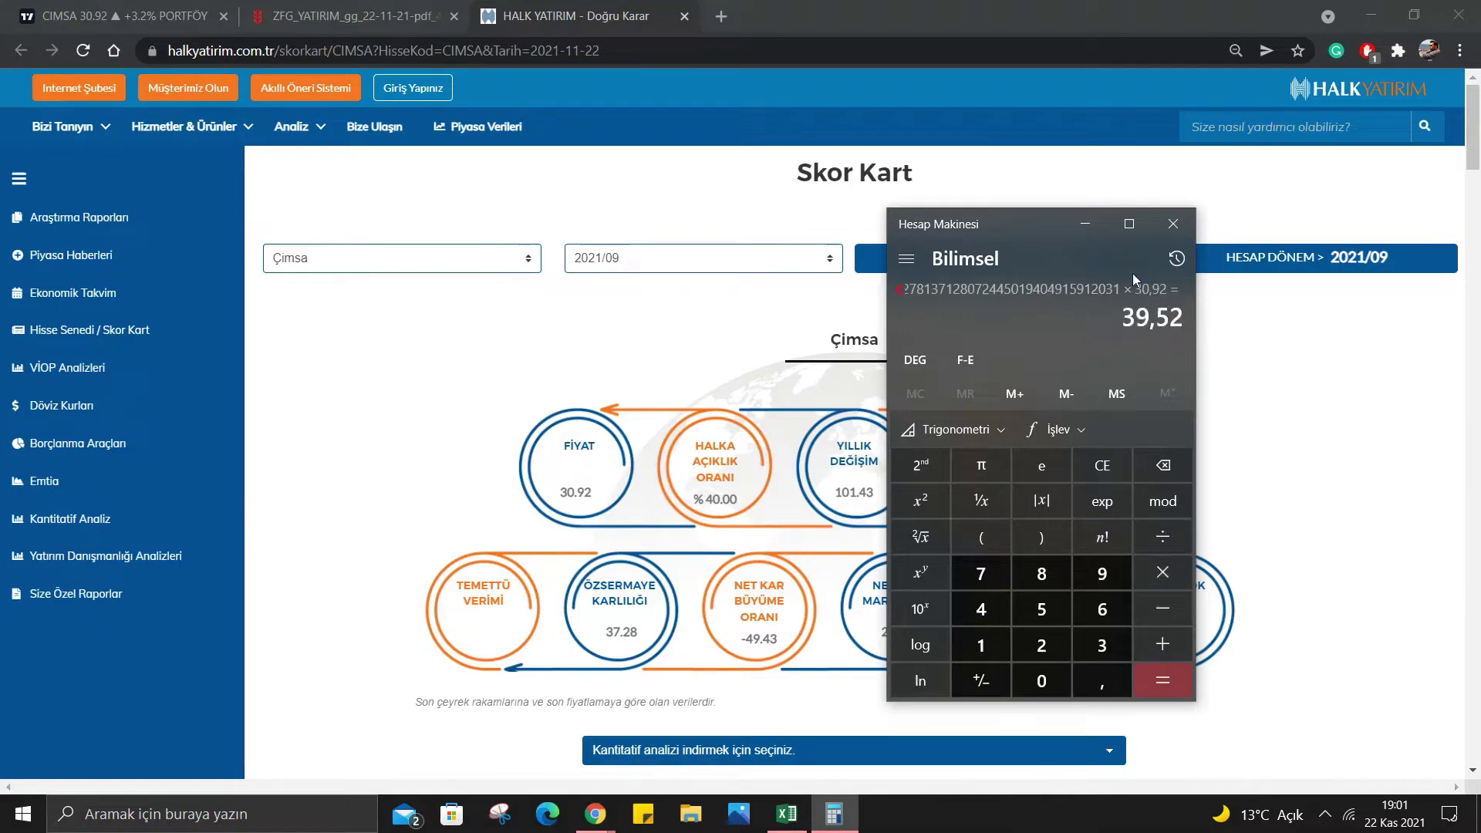
Change CIMSA's HEDEF in L7 from 39,6 to 39,52, then go back to Halk Yatırım.
{"action": "left_click", "coordinate": [786, 814]}
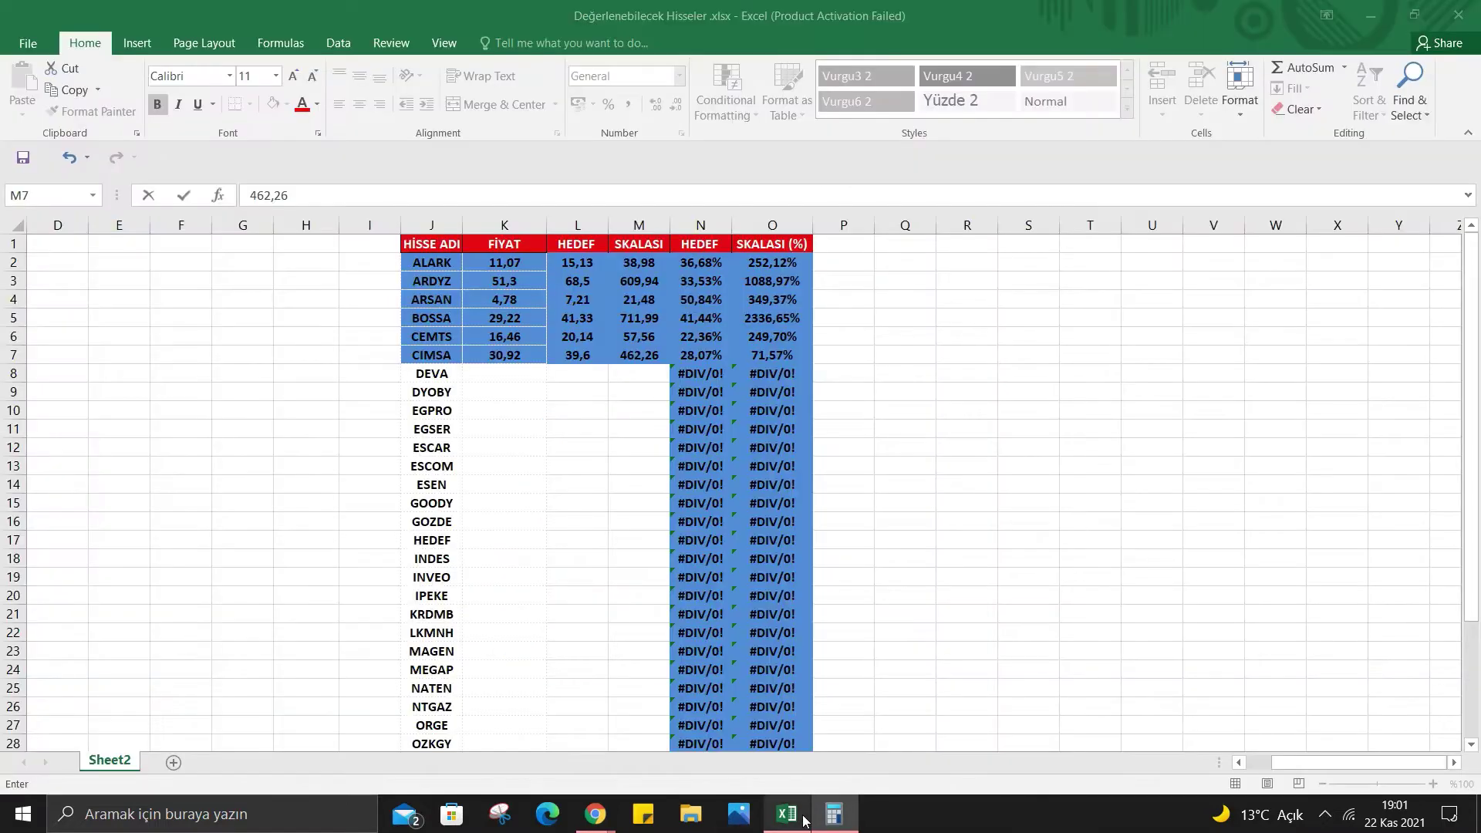
{"action": "left_click", "coordinate": [588, 355]}
{"action": "double_click", "coordinate": [588, 355]}
{"action": "key", "text": "BackSpace"}
{"action": "key", "text": "BackSpace"}
{"action": "type", "text": "52"}
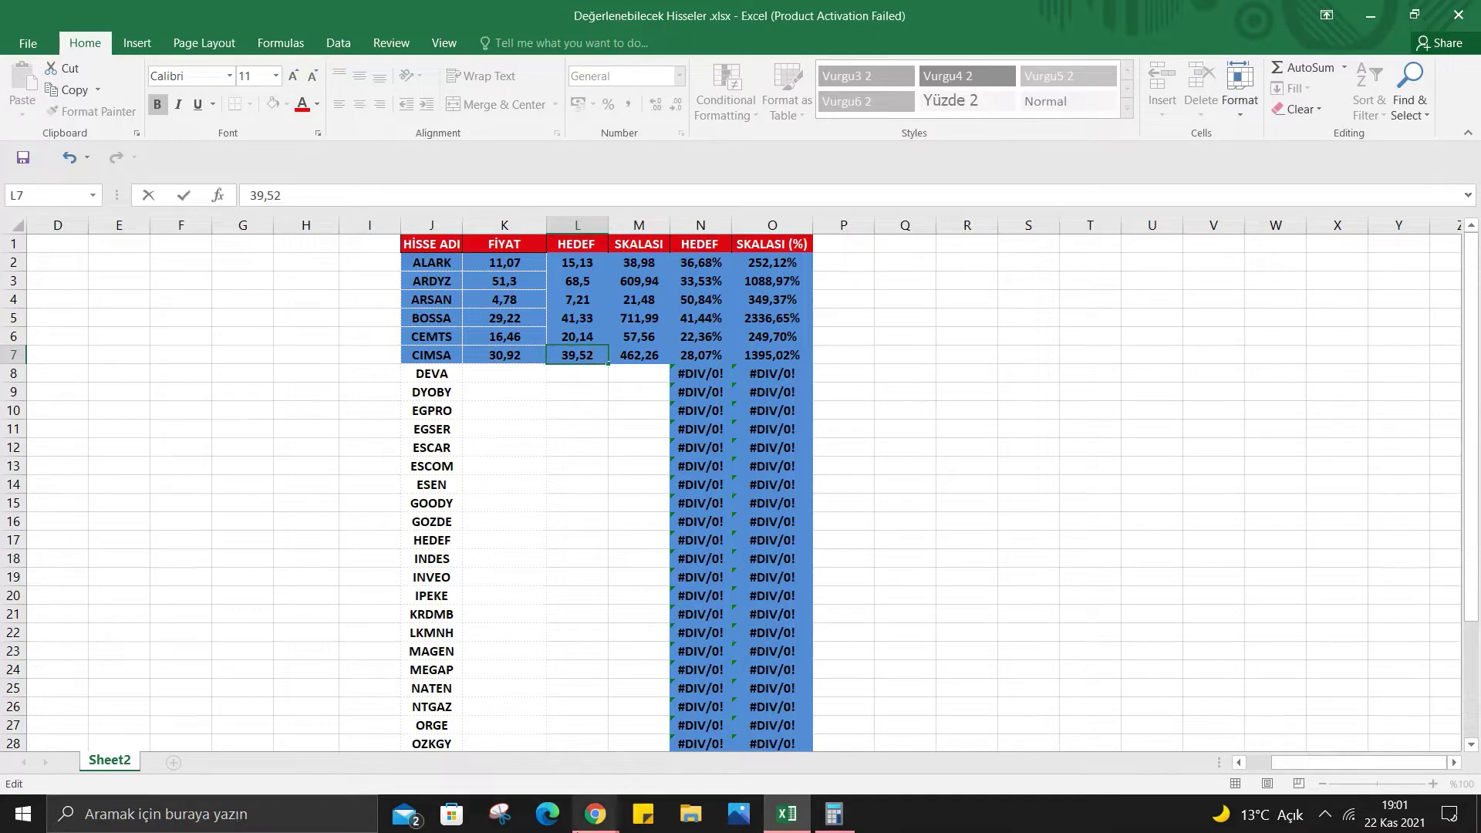
{"action": "left_click", "coordinate": [553, 750]}
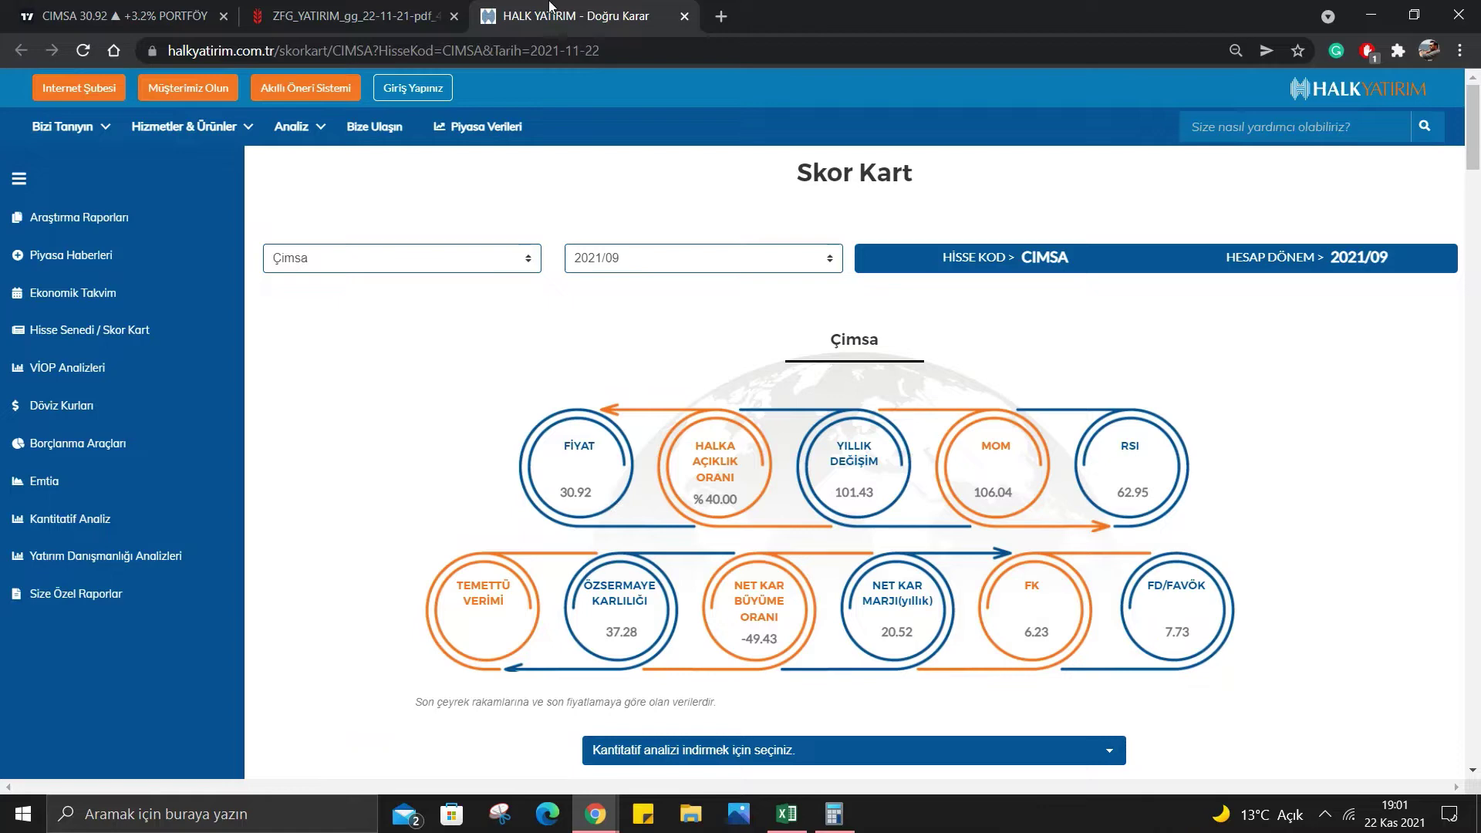
Close the Halk Yatırım tab, highlight the Çimsa row in the report, and clear Calculator.
{"action": "left_click", "coordinate": [684, 16]}
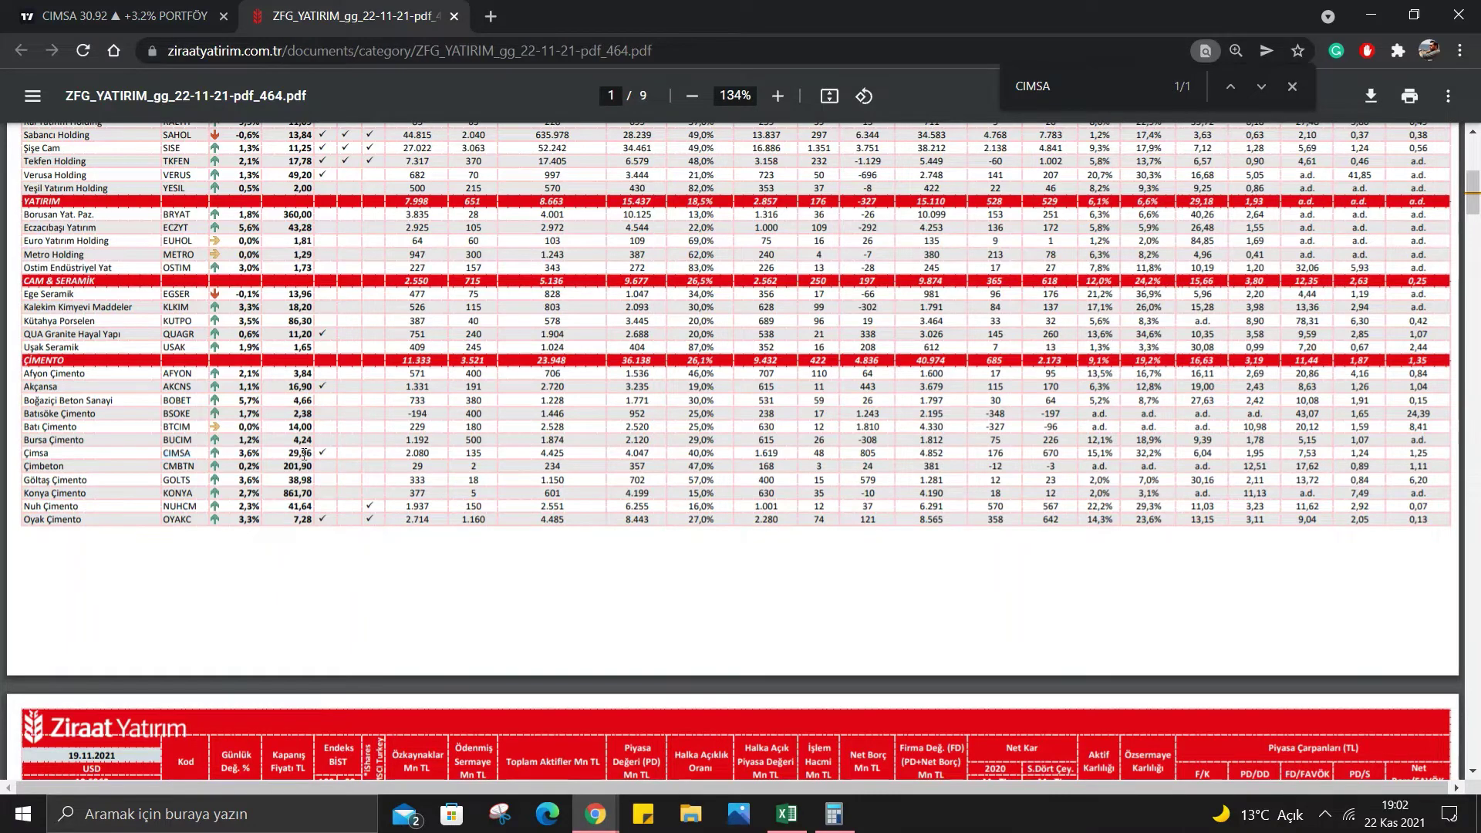
{"action": "left_click_drag", "start_coordinate": [301, 454], "coordinate": [1180, 446]}
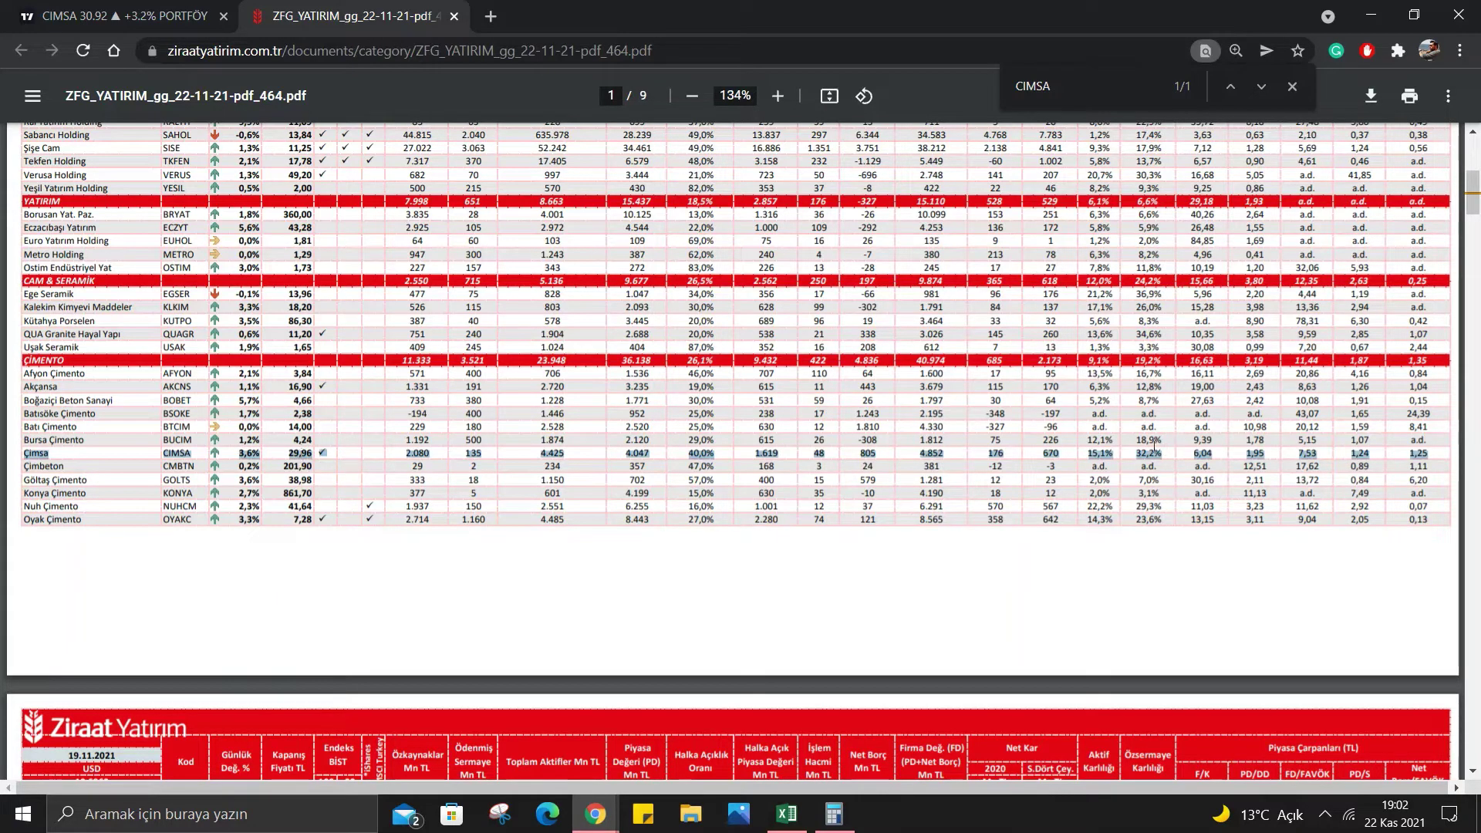
{"action": "left_click", "coordinate": [834, 814]}
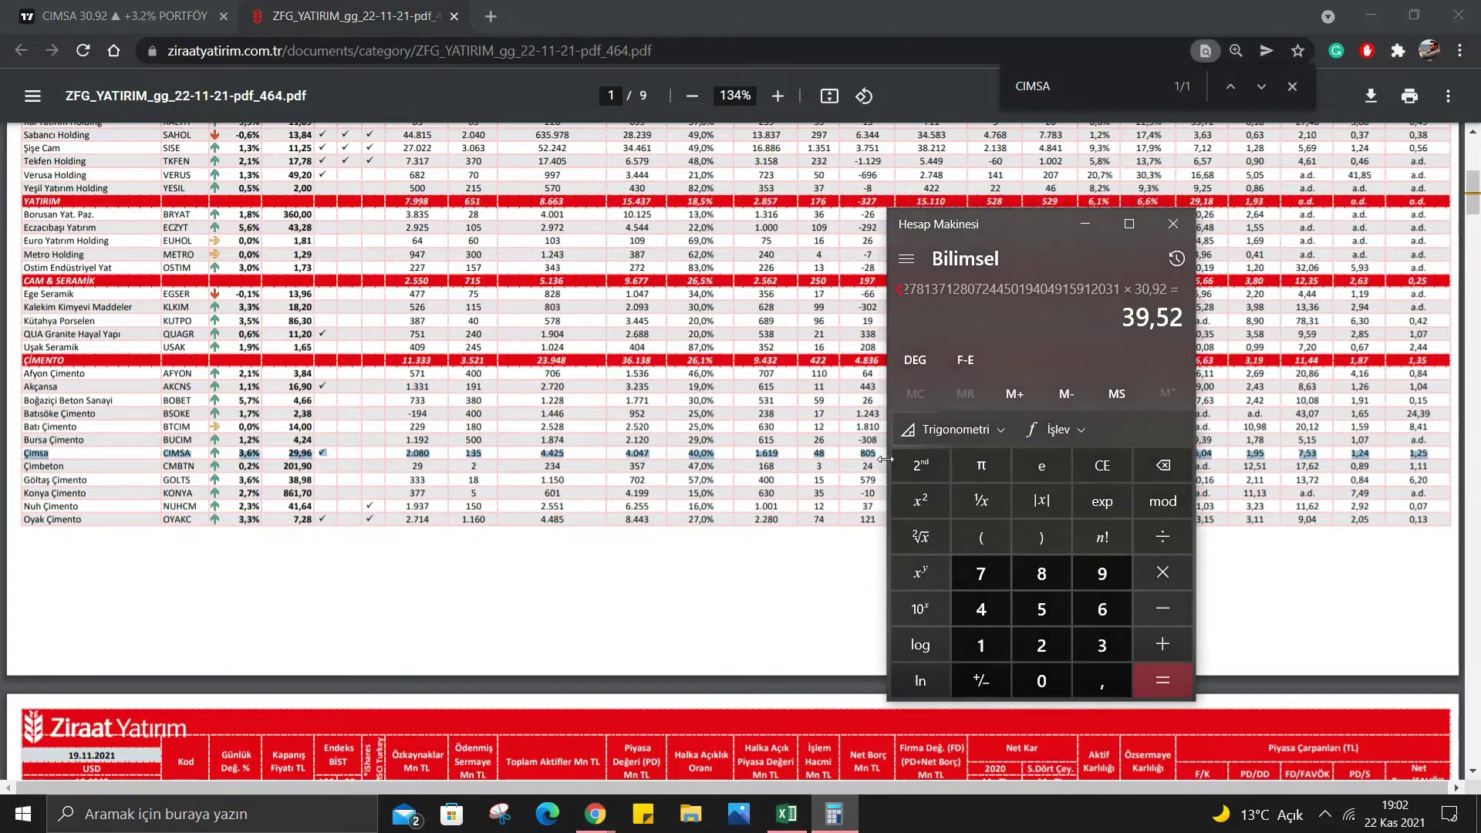
{"action": "left_click", "coordinate": [1091, 465]}
{"action": "left_click_drag", "start_coordinate": [1047, 239], "coordinate": [813, 217]}
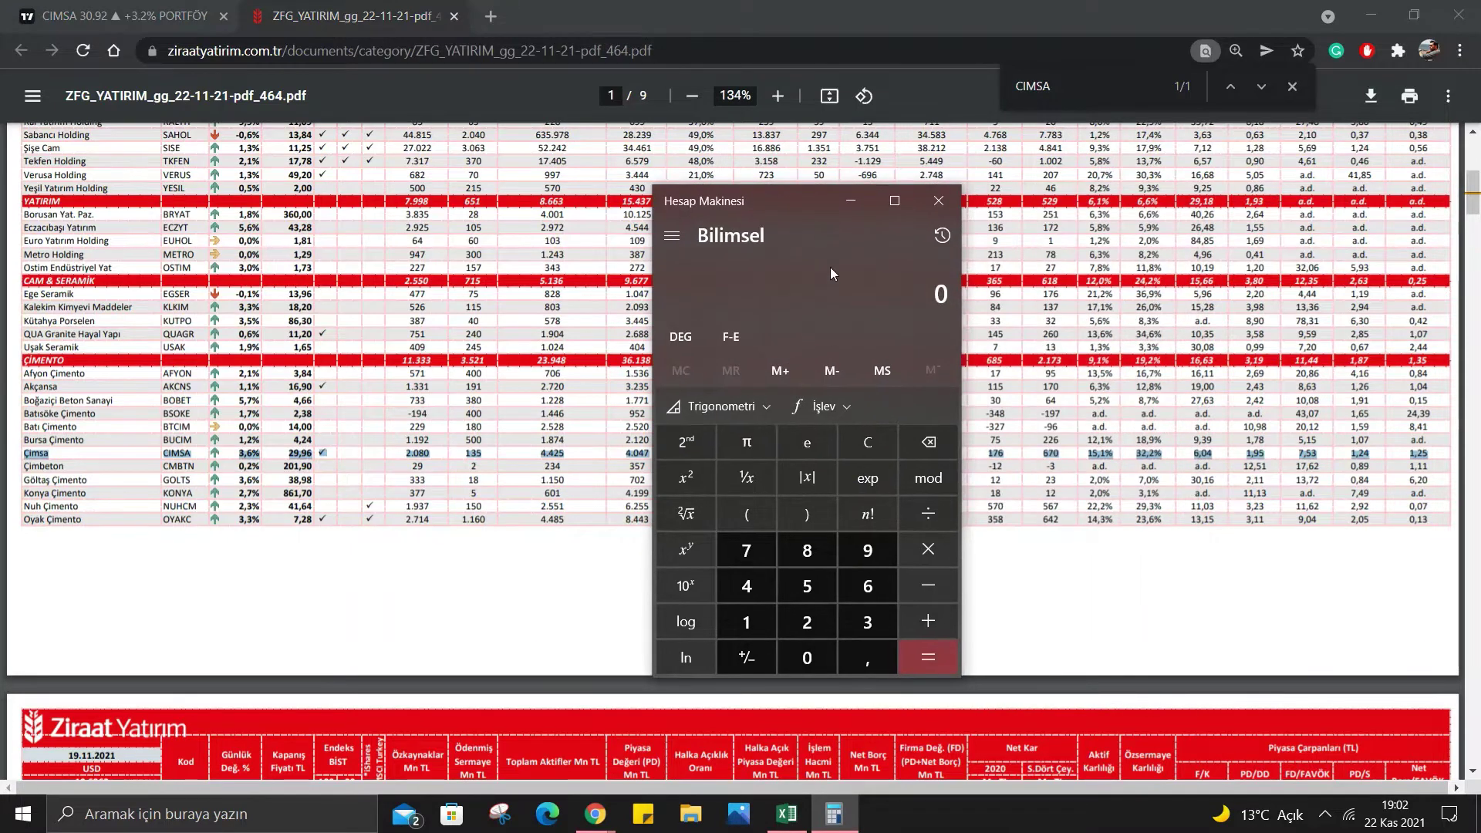
Calculate 32,2 ÷ 19,2 × 16,63.
{"action": "type", "text": "32,2"}
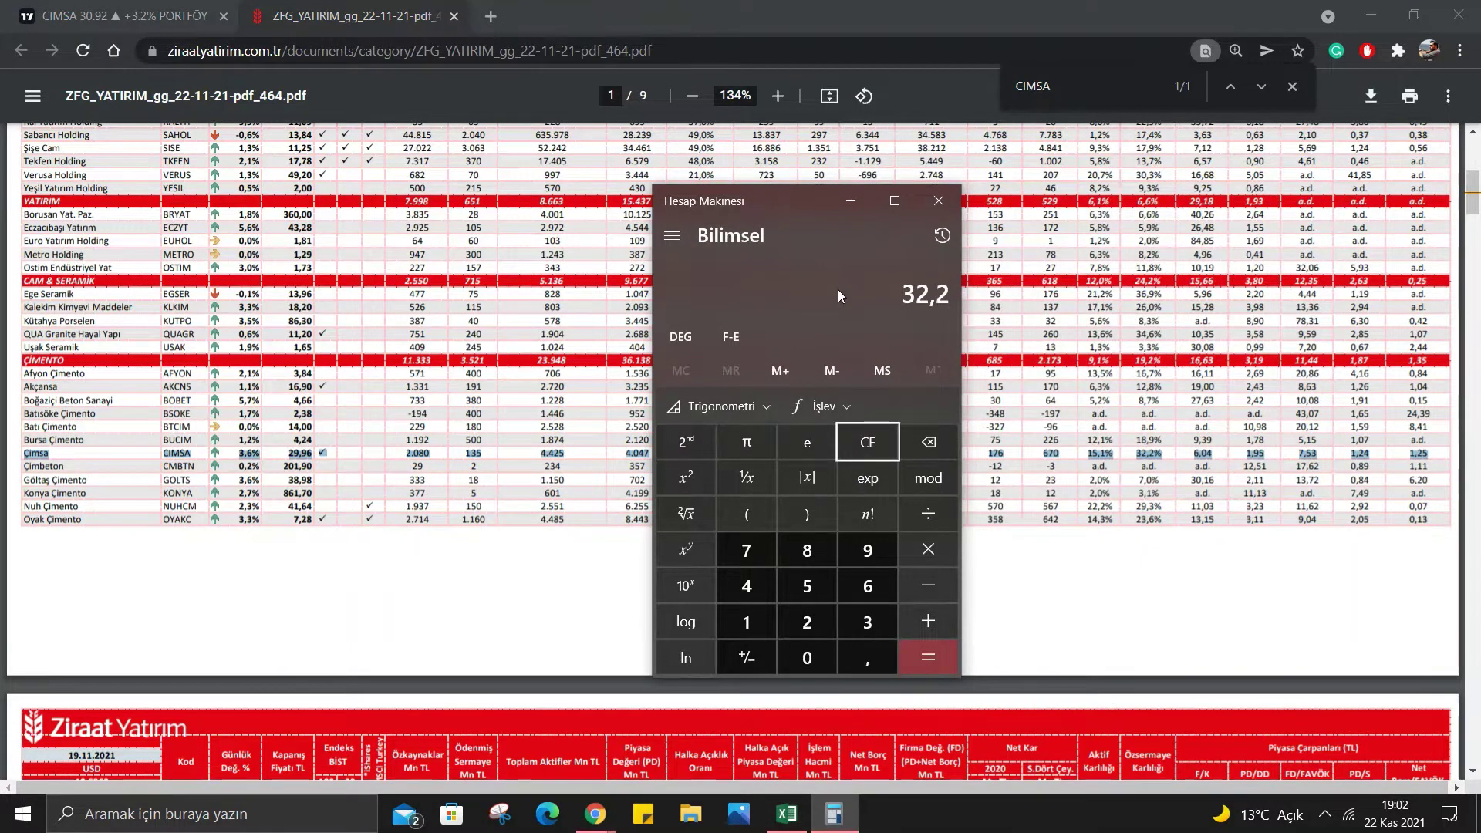
{"action": "type", "text": "/"}
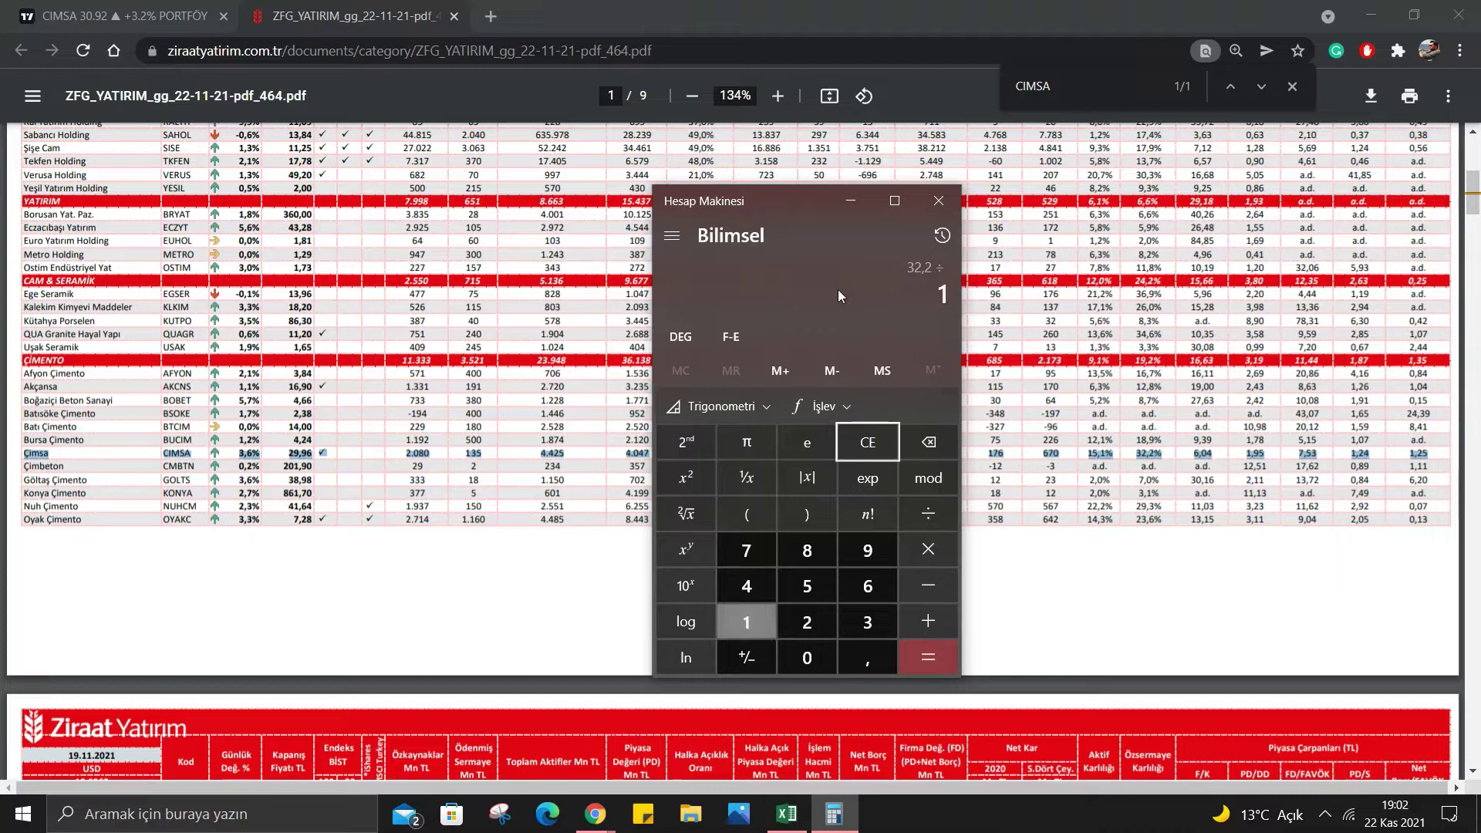
{"action": "type", "text": "9,2"}
{"action": "key", "text": "Return"}
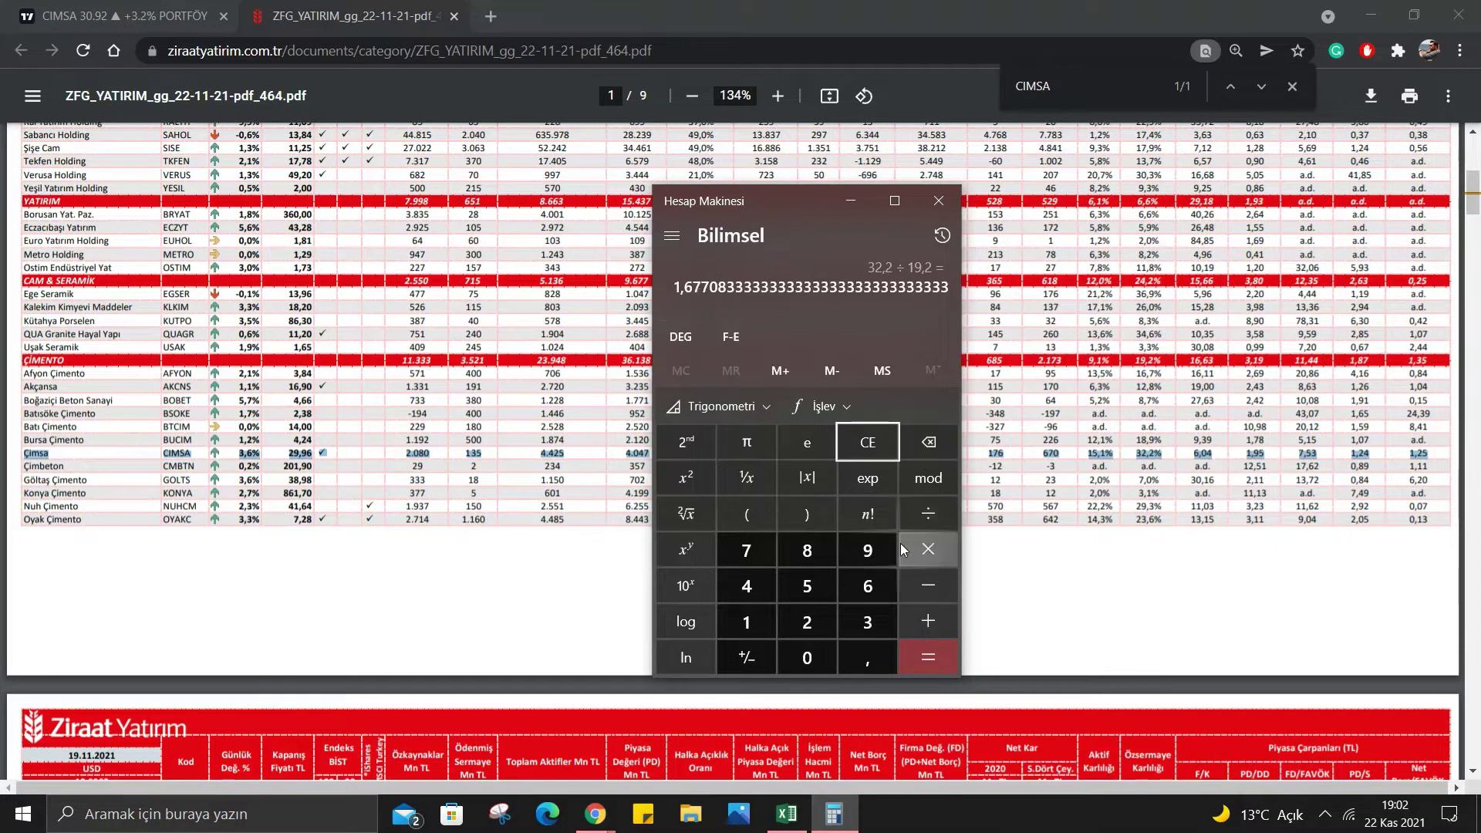
{"action": "left_click", "coordinate": [928, 556]}
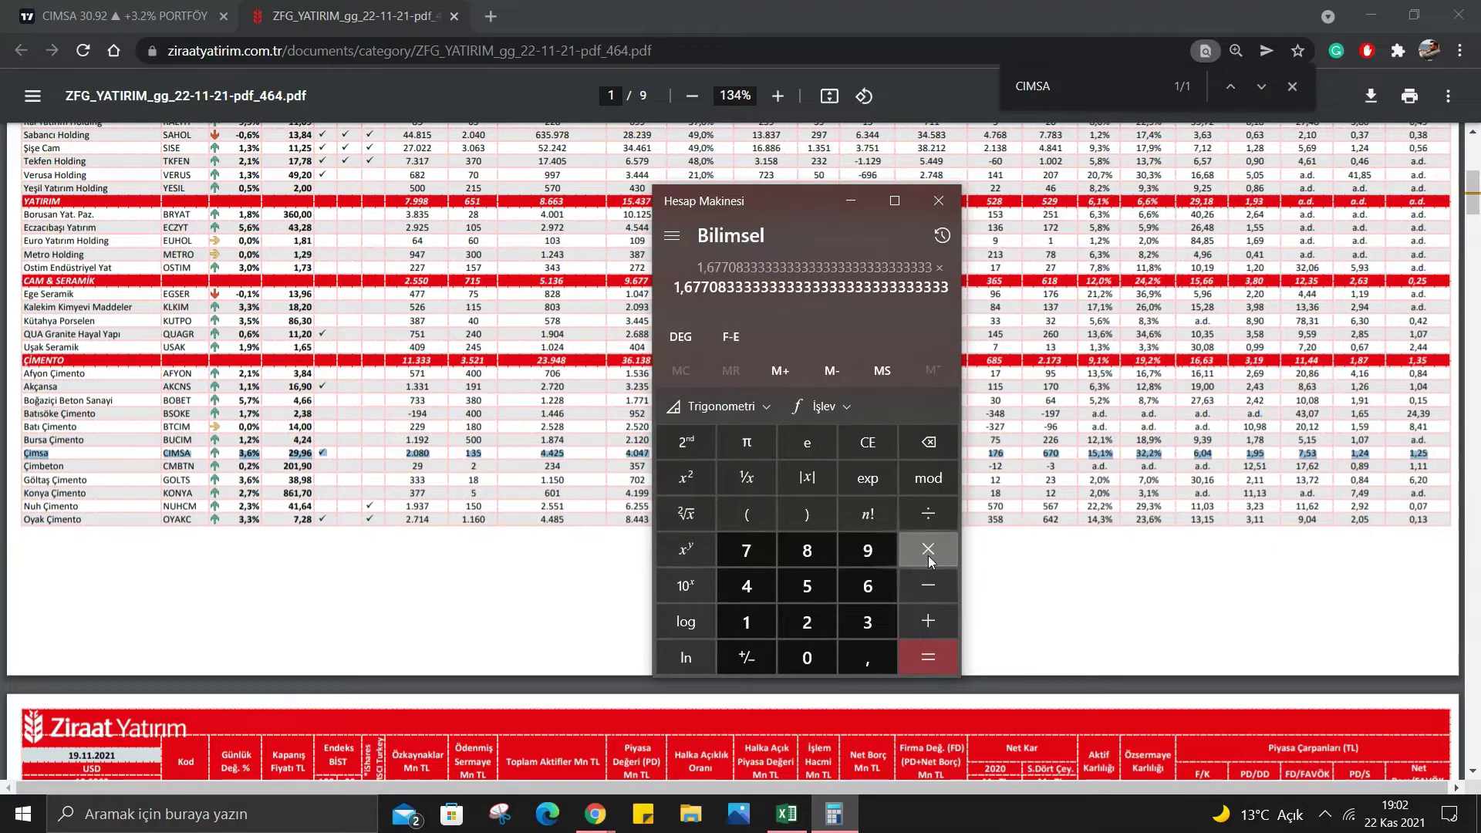
{"action": "type", "text": "1"}
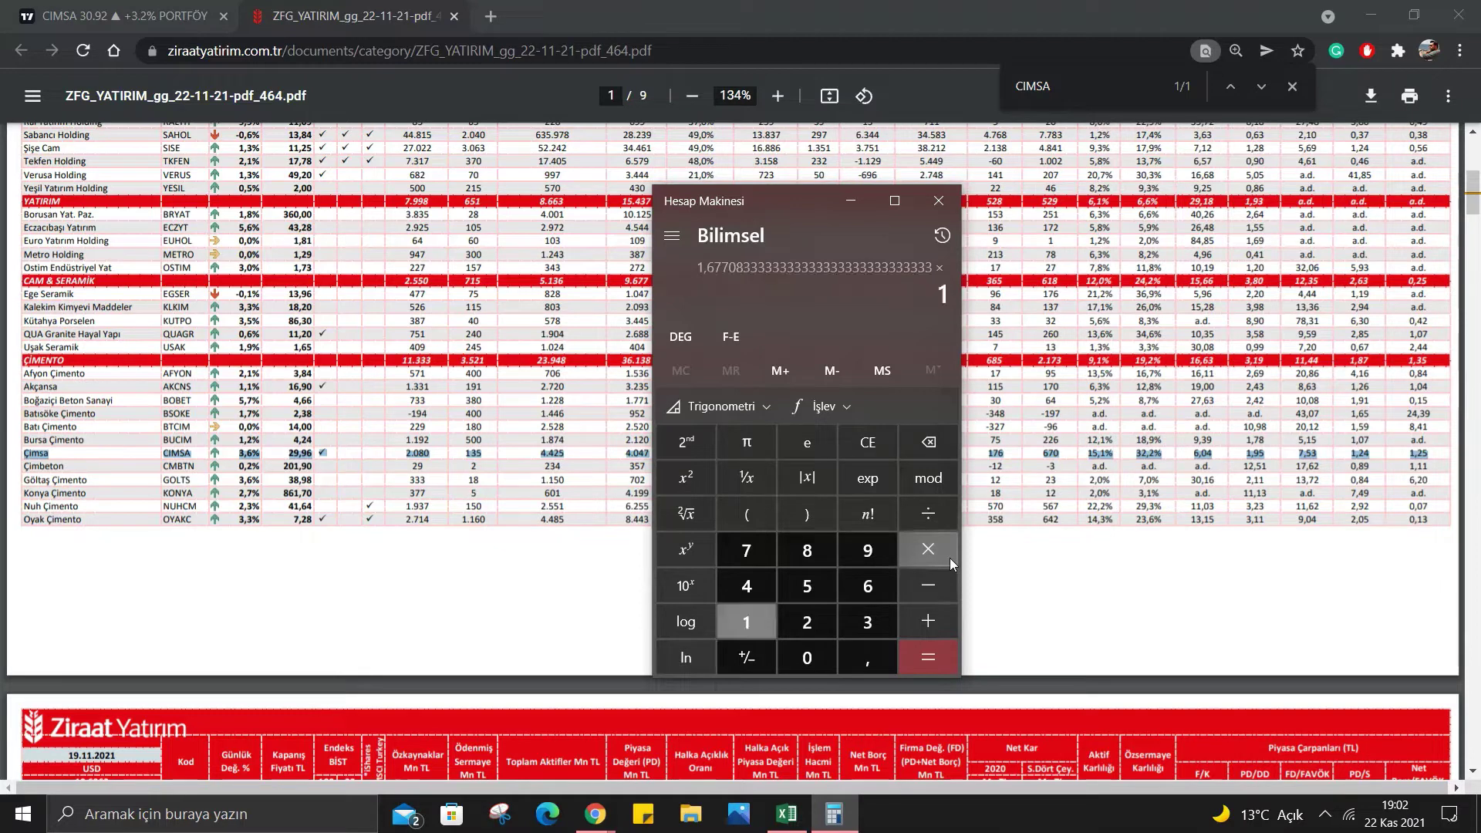
{"action": "type", "text": "6,63"}
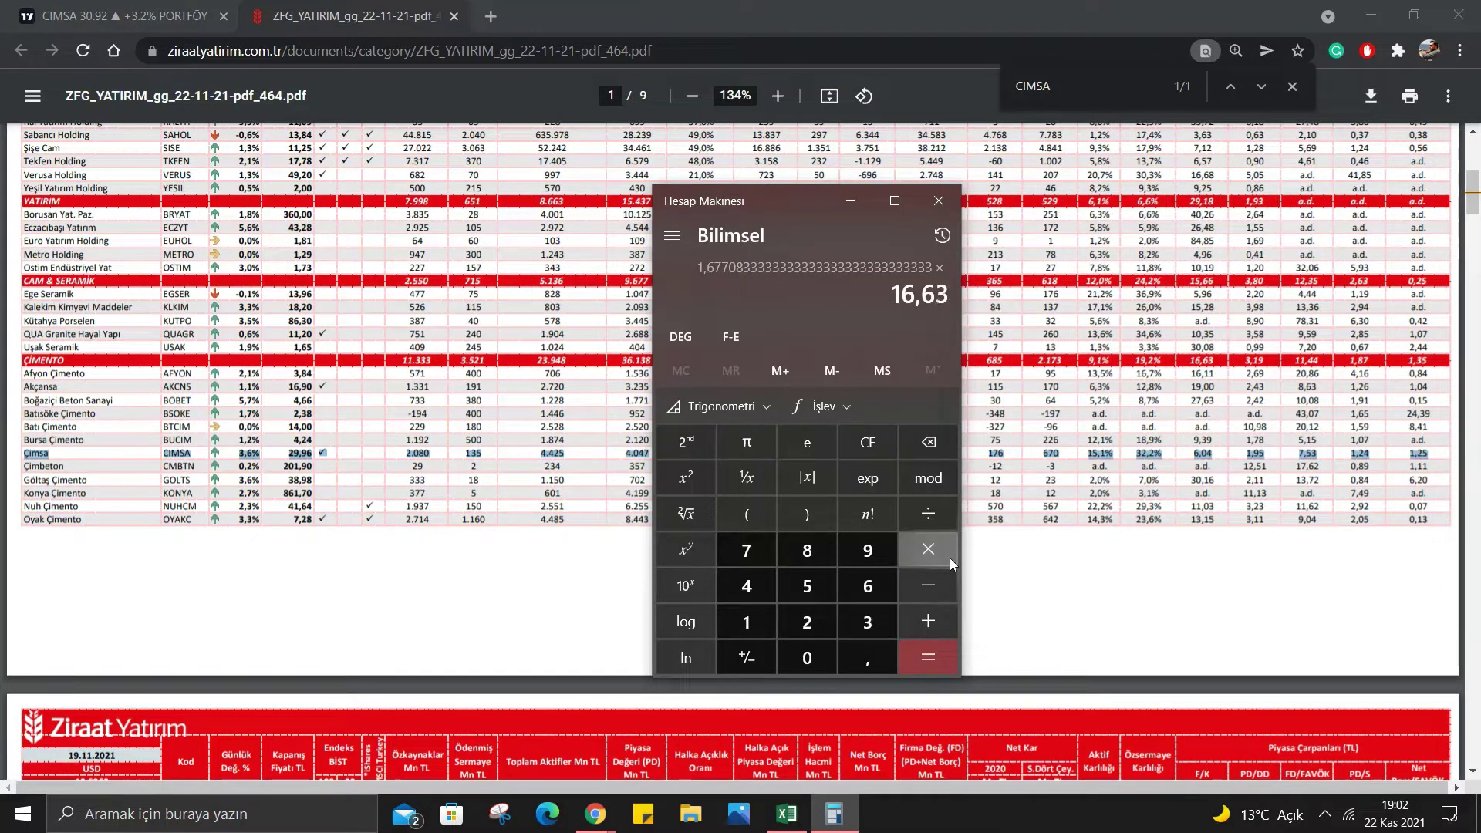
{"action": "key", "text": "Return"}
Divide by 6,04 and multiply by 29,96 for a 138,34 target, then clear the entry.
{"action": "key", "text": "slash"}
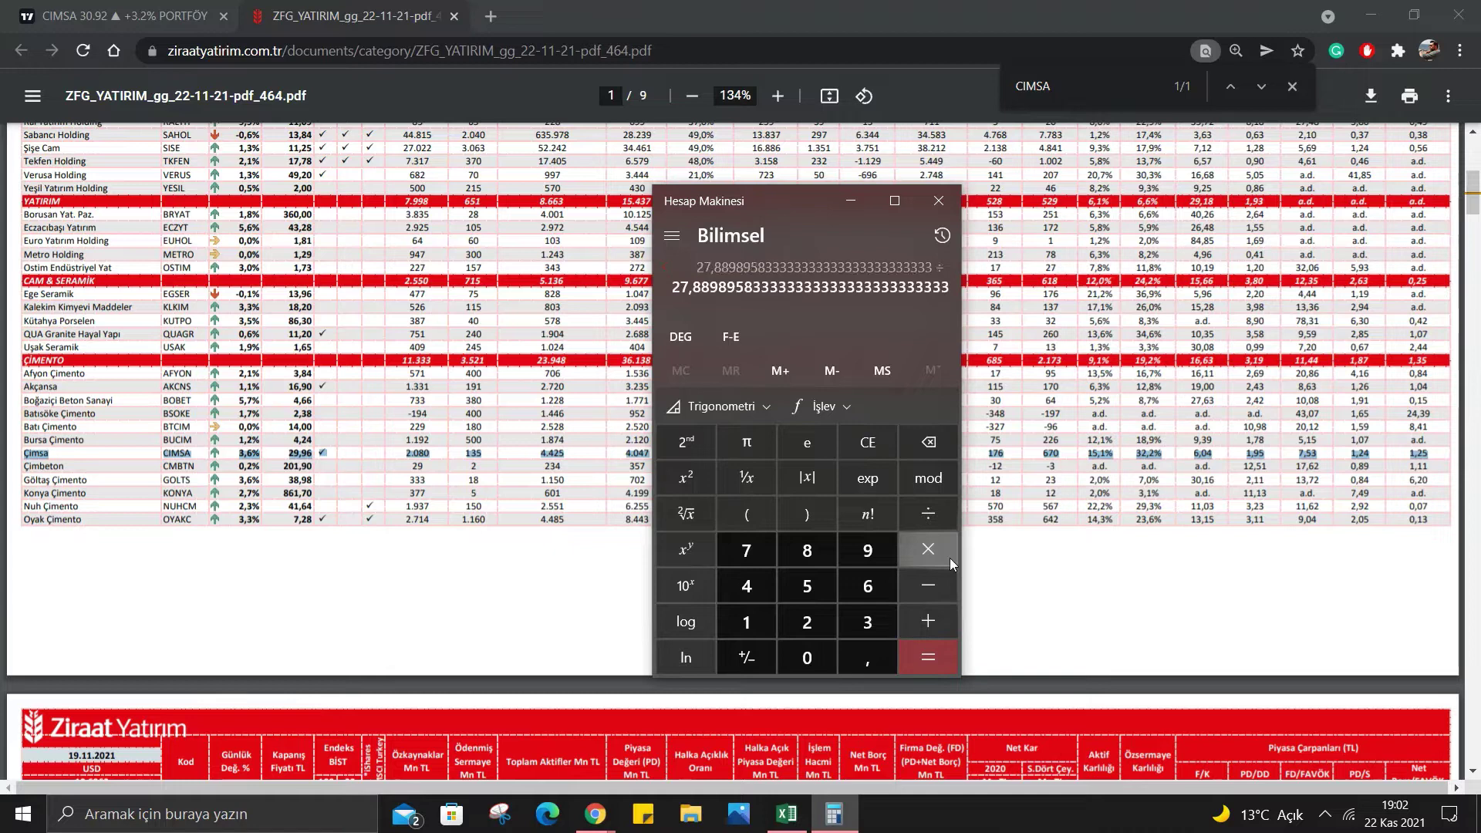
{"action": "type", "text": "6,04"}
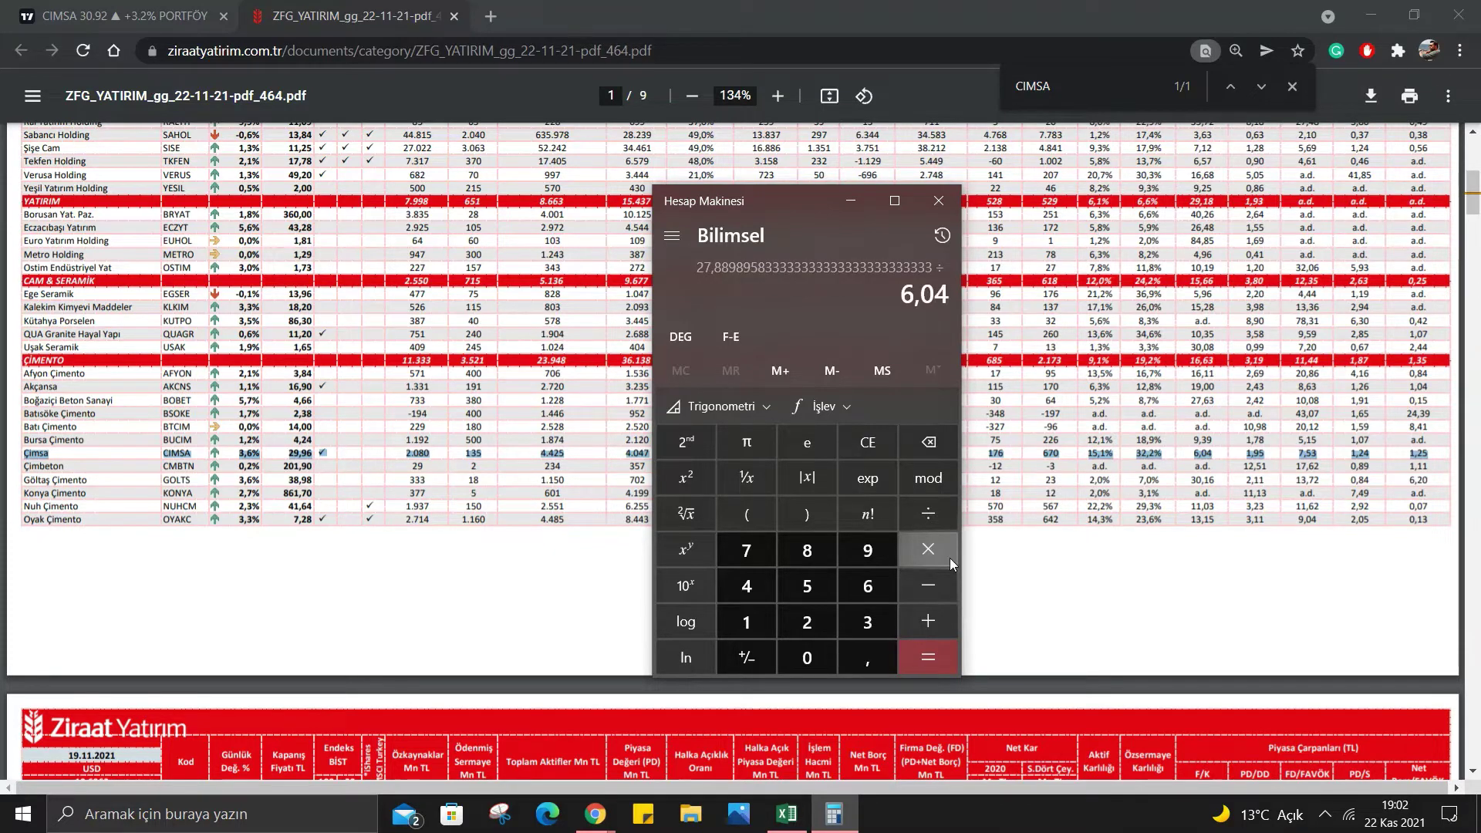
{"action": "key", "text": "Return"}
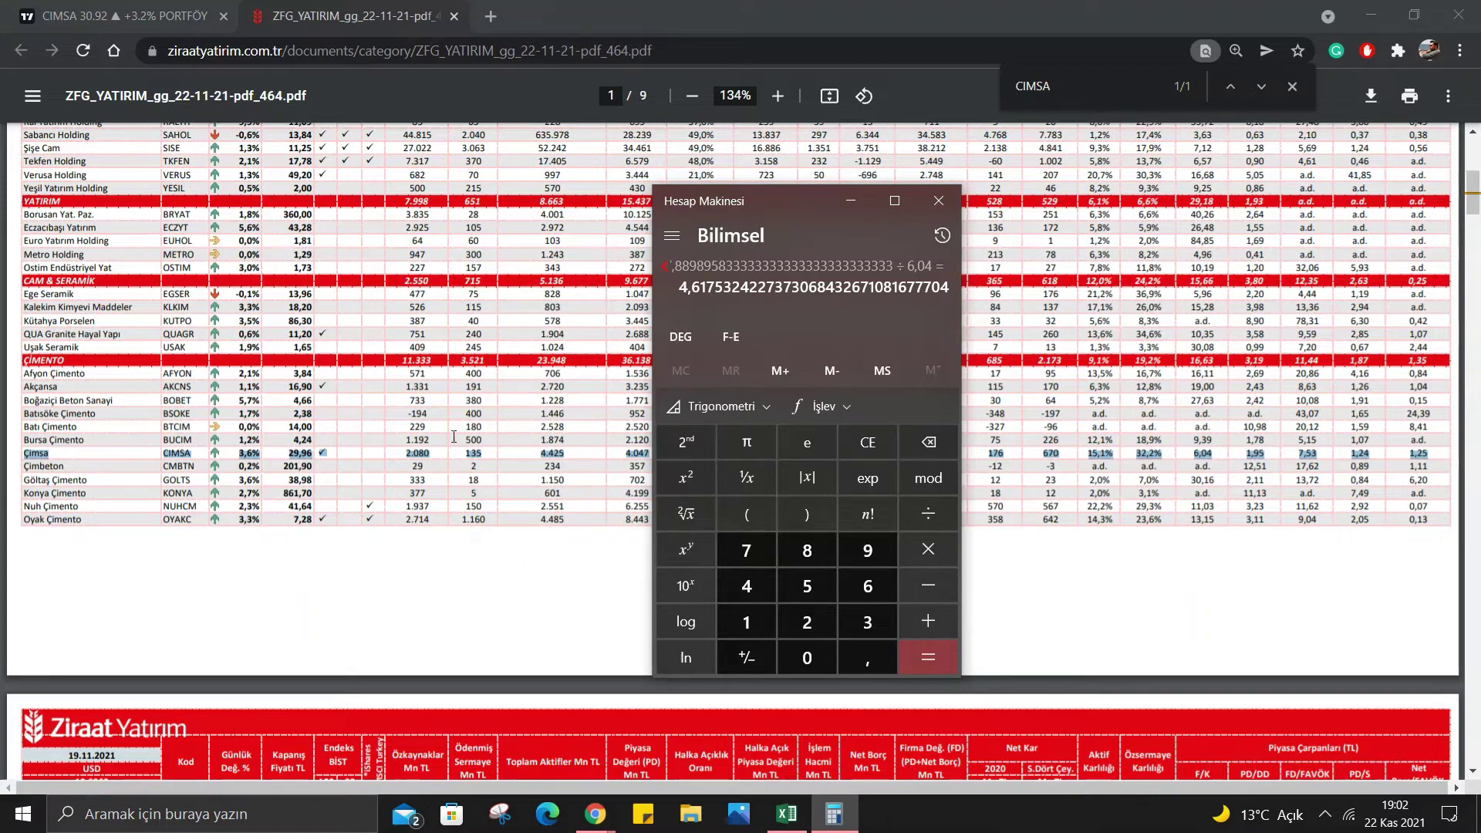
{"action": "key", "text": "asterisk"}
{"action": "type", "text": "29"}
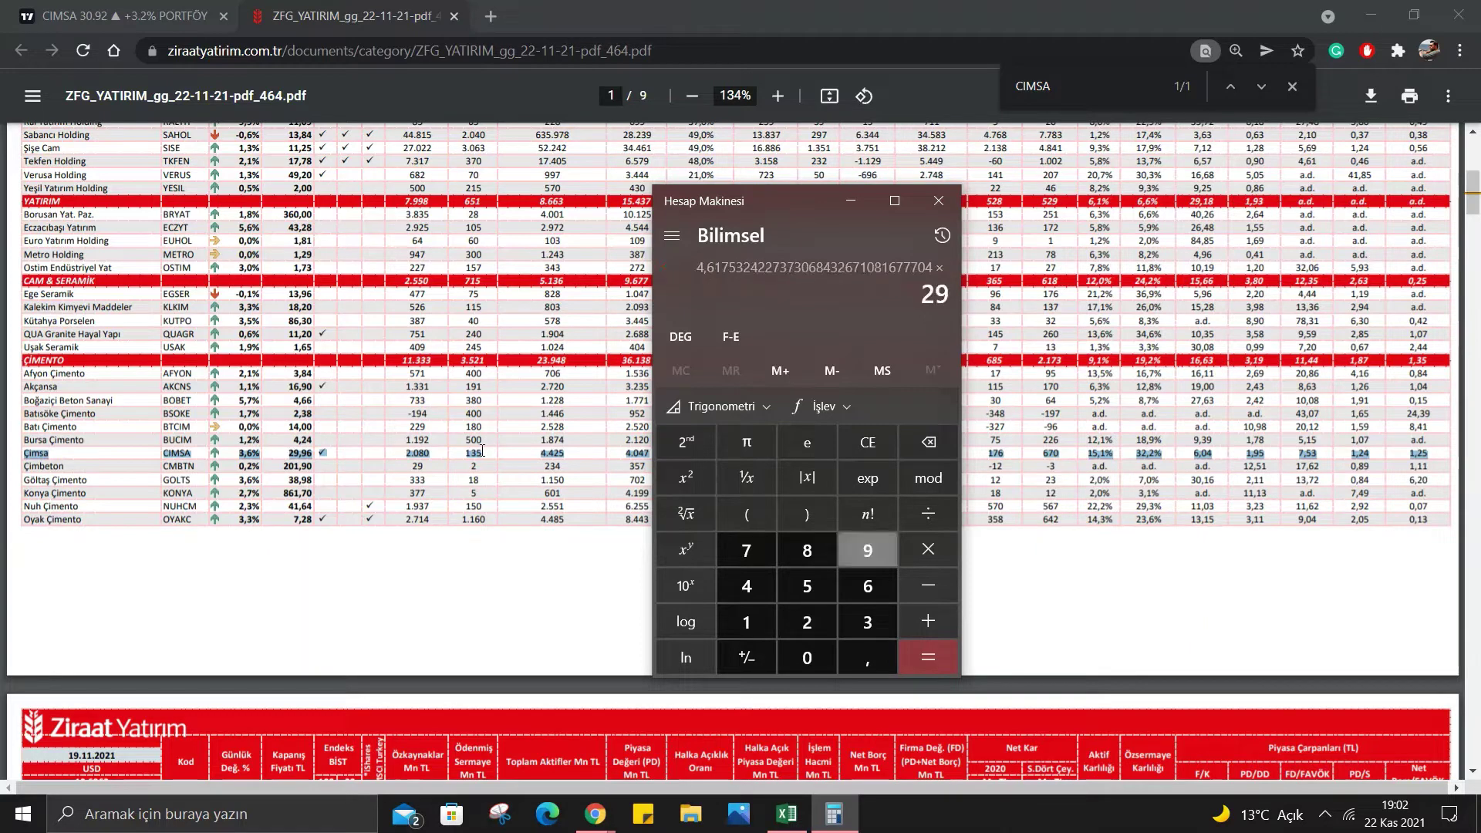
{"action": "type", "text": ",96"}
{"action": "key", "text": "Return"}
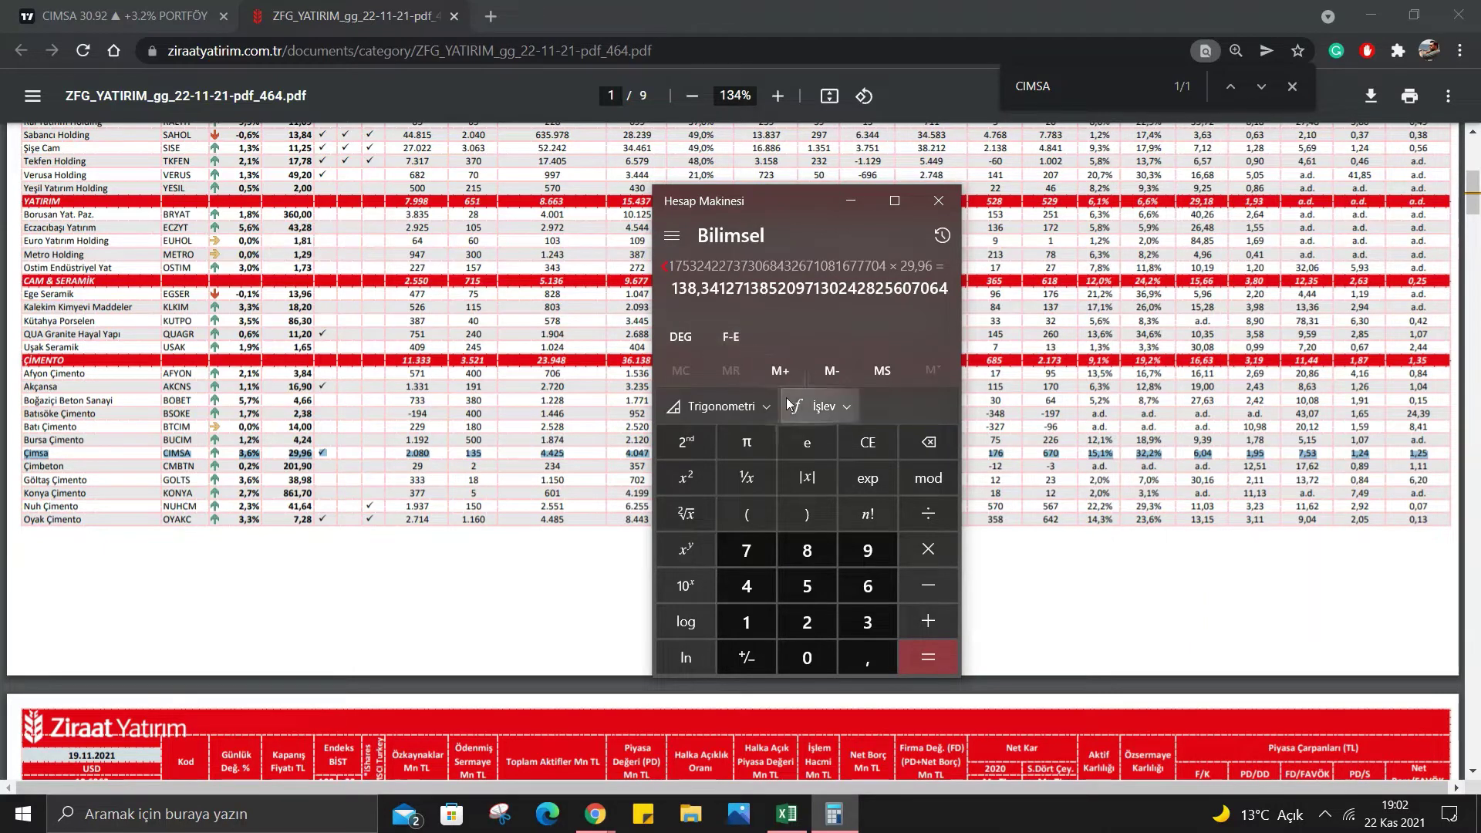
{"action": "left_click", "coordinate": [878, 444]}
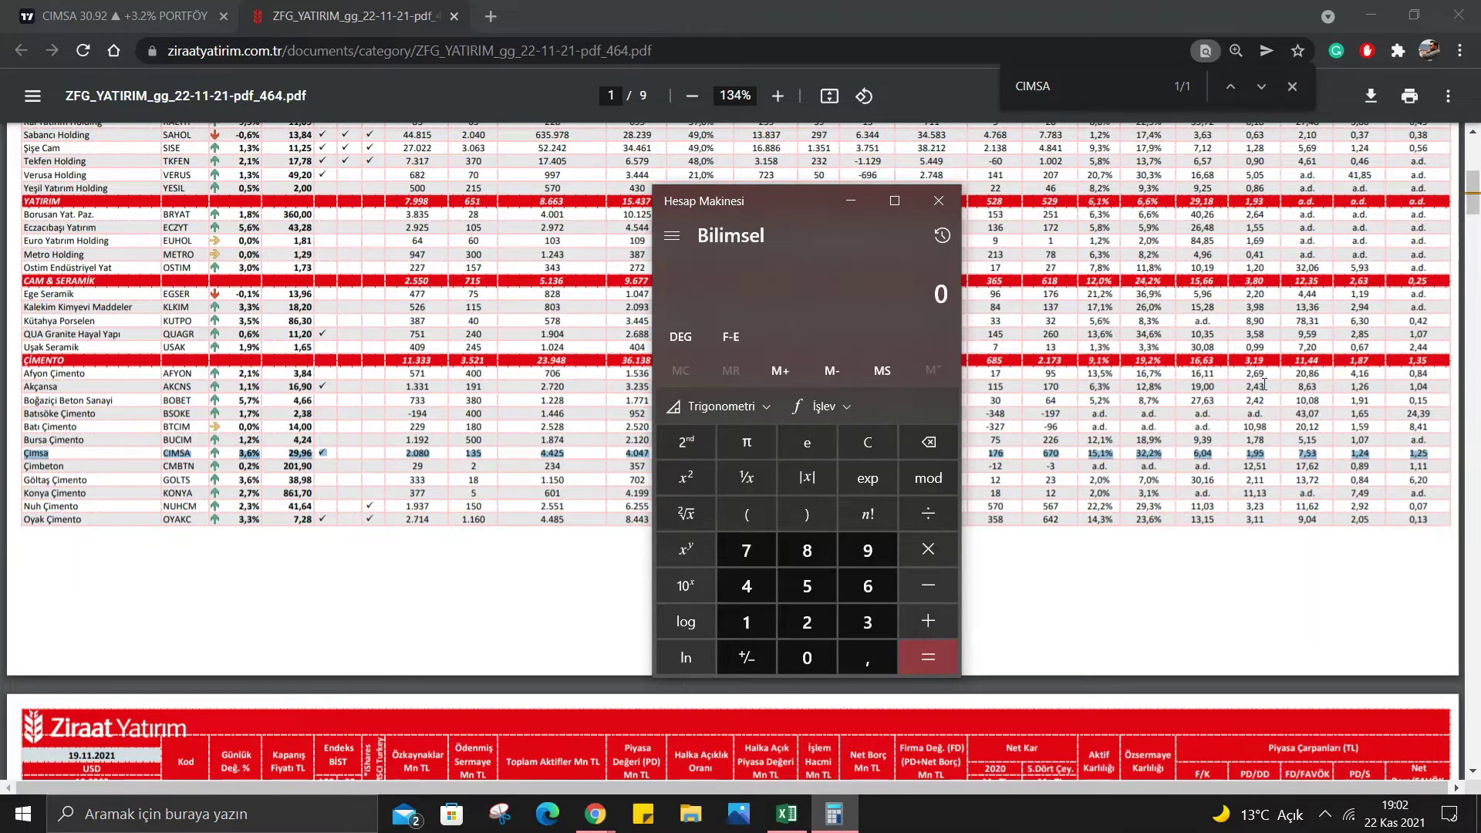
Recall 32,2 ÷ 19,2 from History and multiply it by 3,19.
{"action": "left_click", "coordinate": [942, 236]}
{"action": "scroll", "coordinate": [715, 381], "scroll_direction": "down", "scroll_amount": 3}
{"action": "scroll", "coordinate": [693, 478], "scroll_direction": "down", "scroll_amount": 3}
{"action": "scroll", "coordinate": [693, 479], "scroll_direction": "down", "scroll_amount": 2}
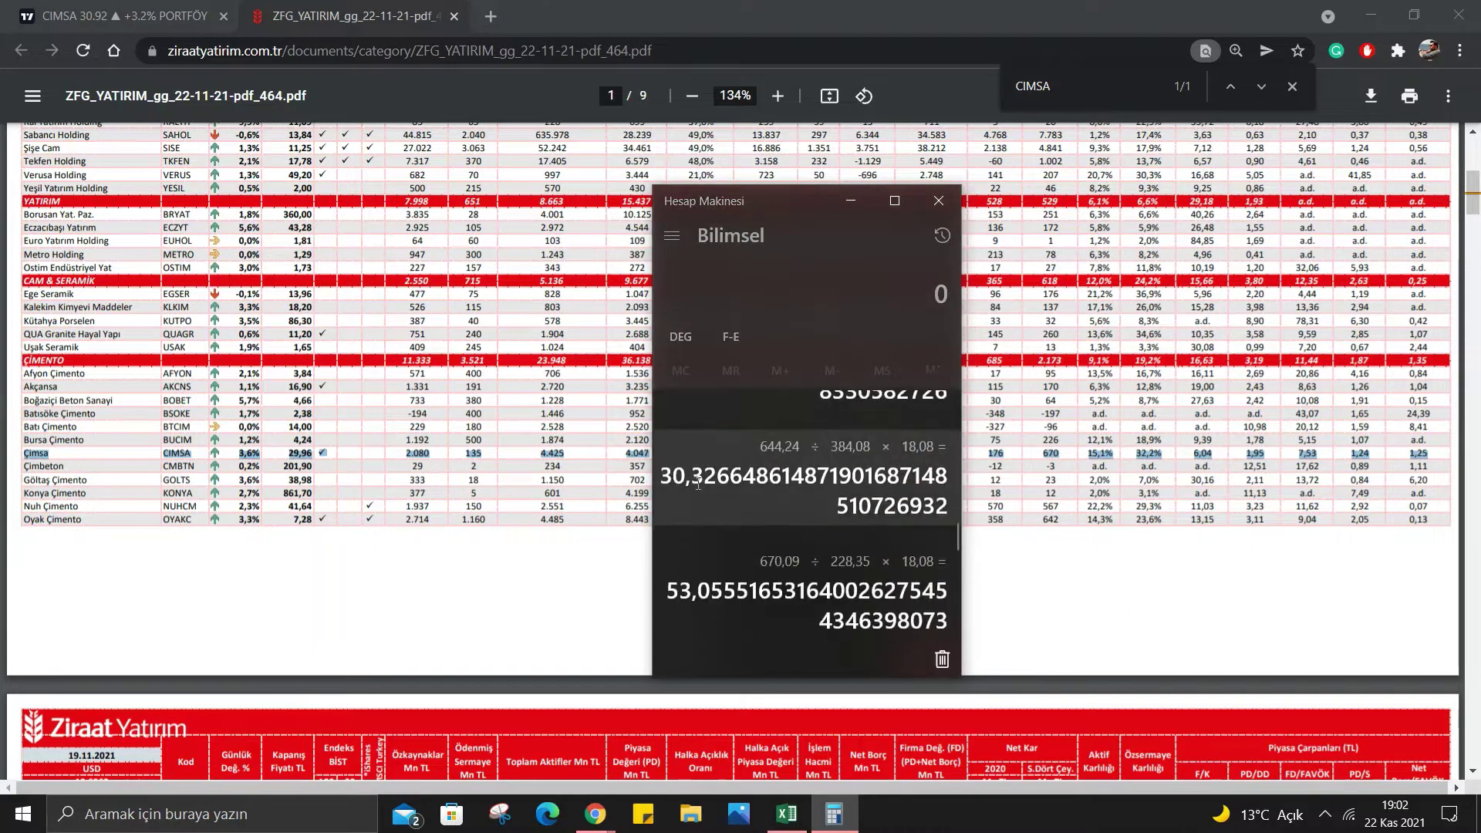
{"action": "scroll", "coordinate": [709, 475], "scroll_direction": "down", "scroll_amount": 3}
{"action": "scroll", "coordinate": [709, 475], "scroll_direction": "down", "scroll_amount": 2}
{"action": "scroll", "coordinate": [710, 475], "scroll_direction": "down", "scroll_amount": 2}
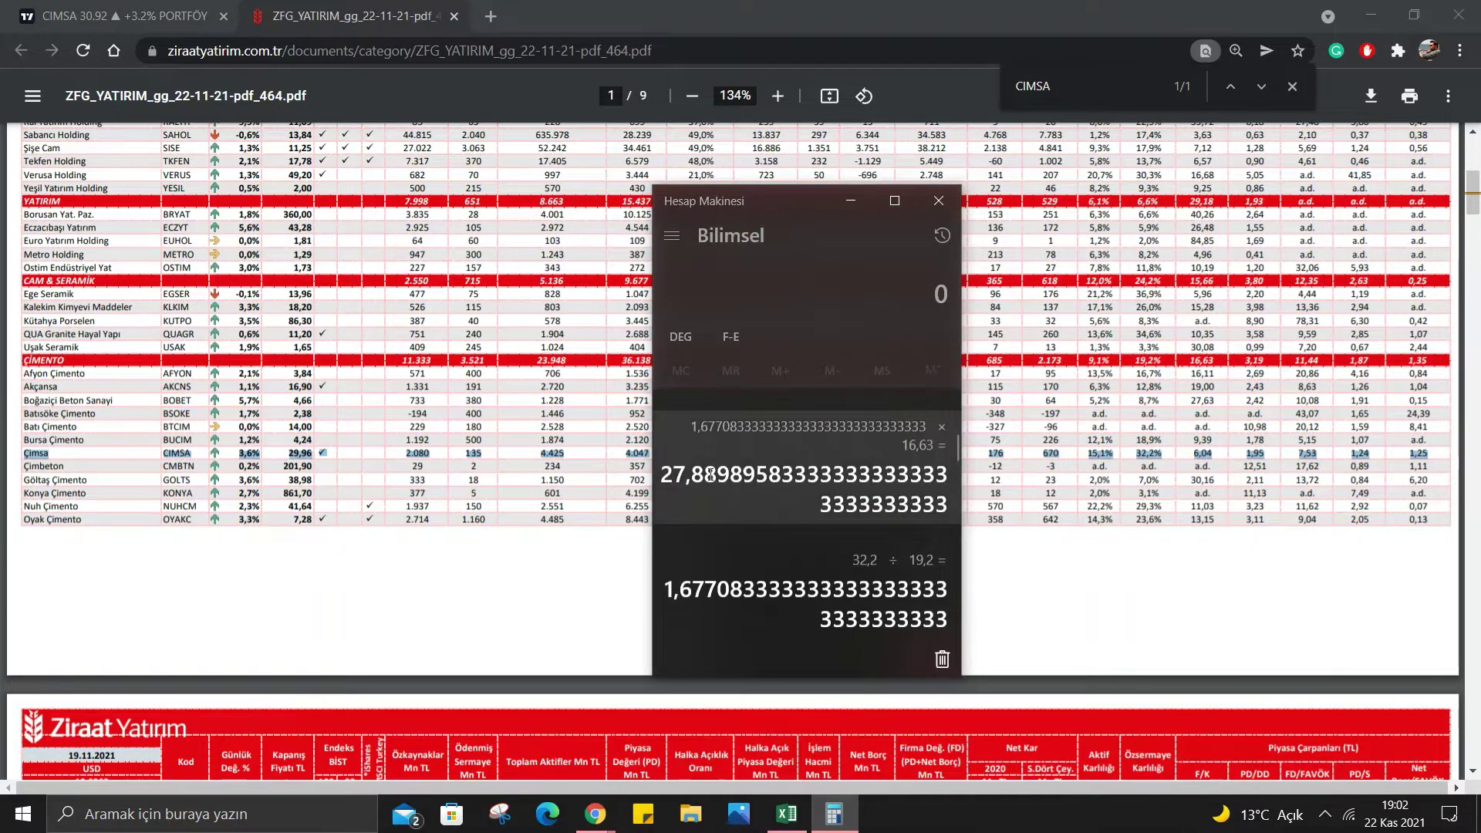
{"action": "left_click", "coordinate": [691, 557]}
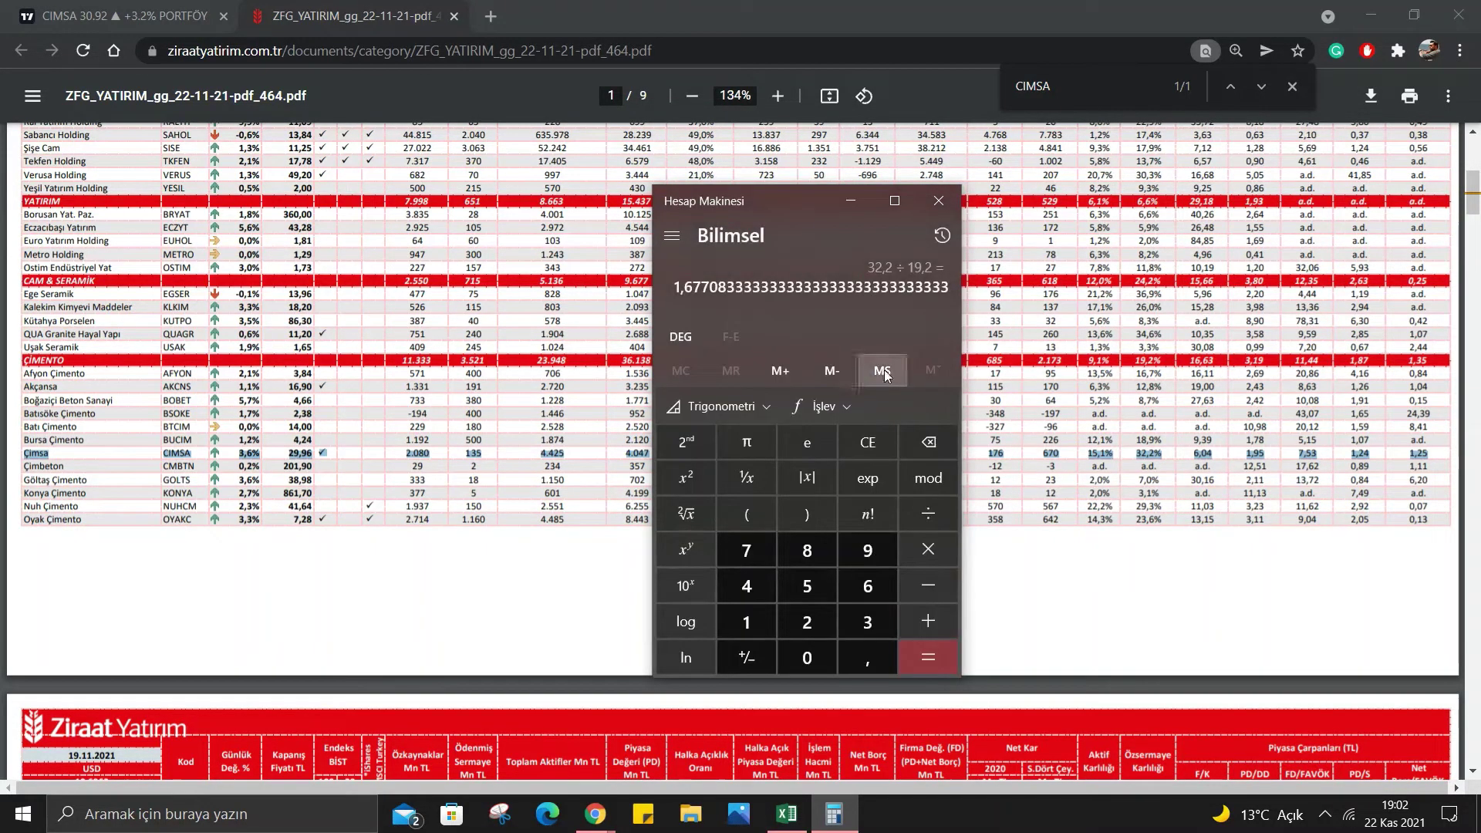
{"action": "left_click", "coordinate": [928, 550]}
{"action": "type", "text": "3,"}
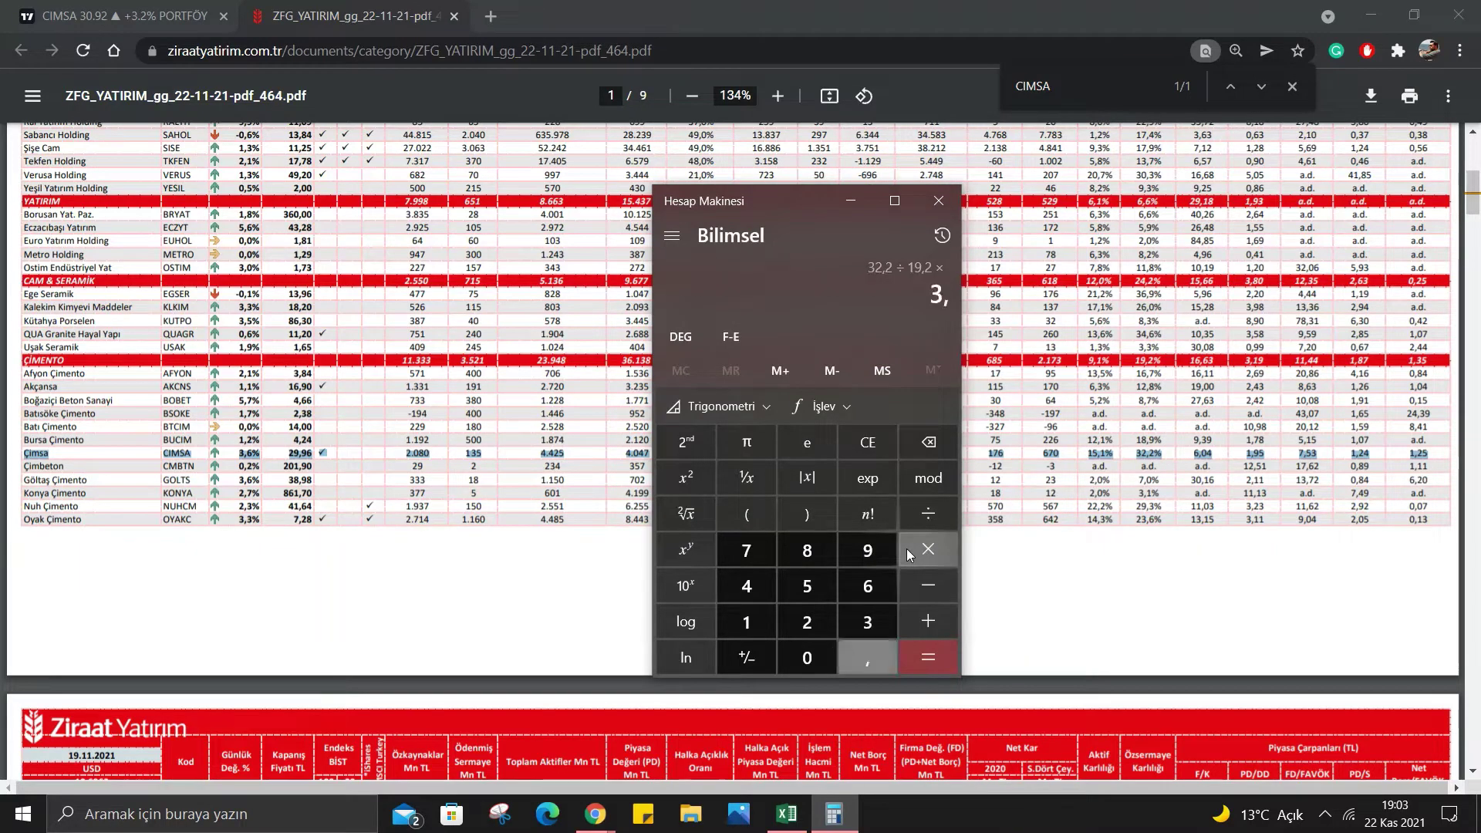
{"action": "type", "text": "19"}
{"action": "key", "text": "Return"}
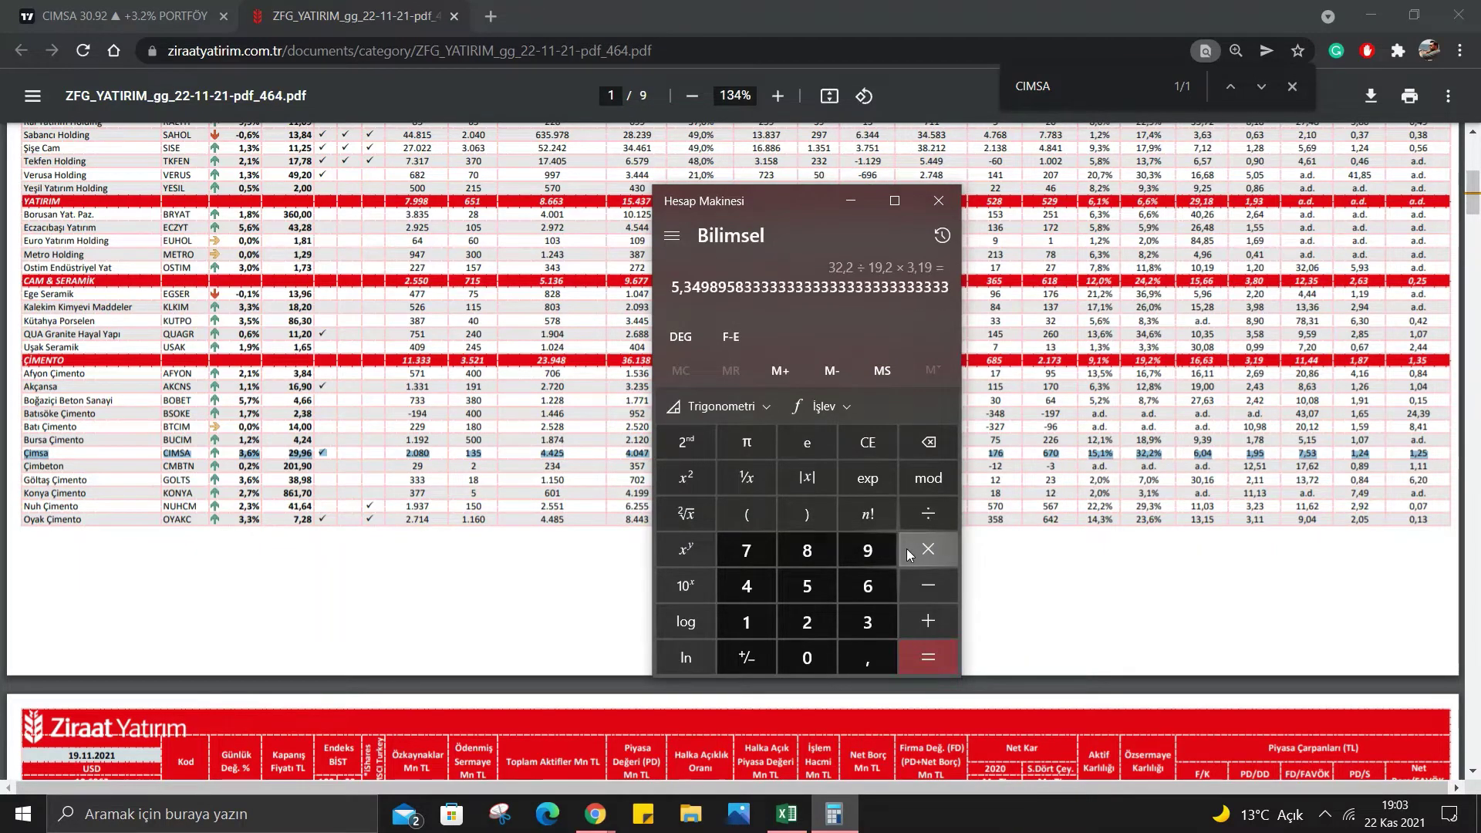
Divide by 1,95 and multiply by 29,96, giving about 82,20.
{"action": "key", "text": "slash"}
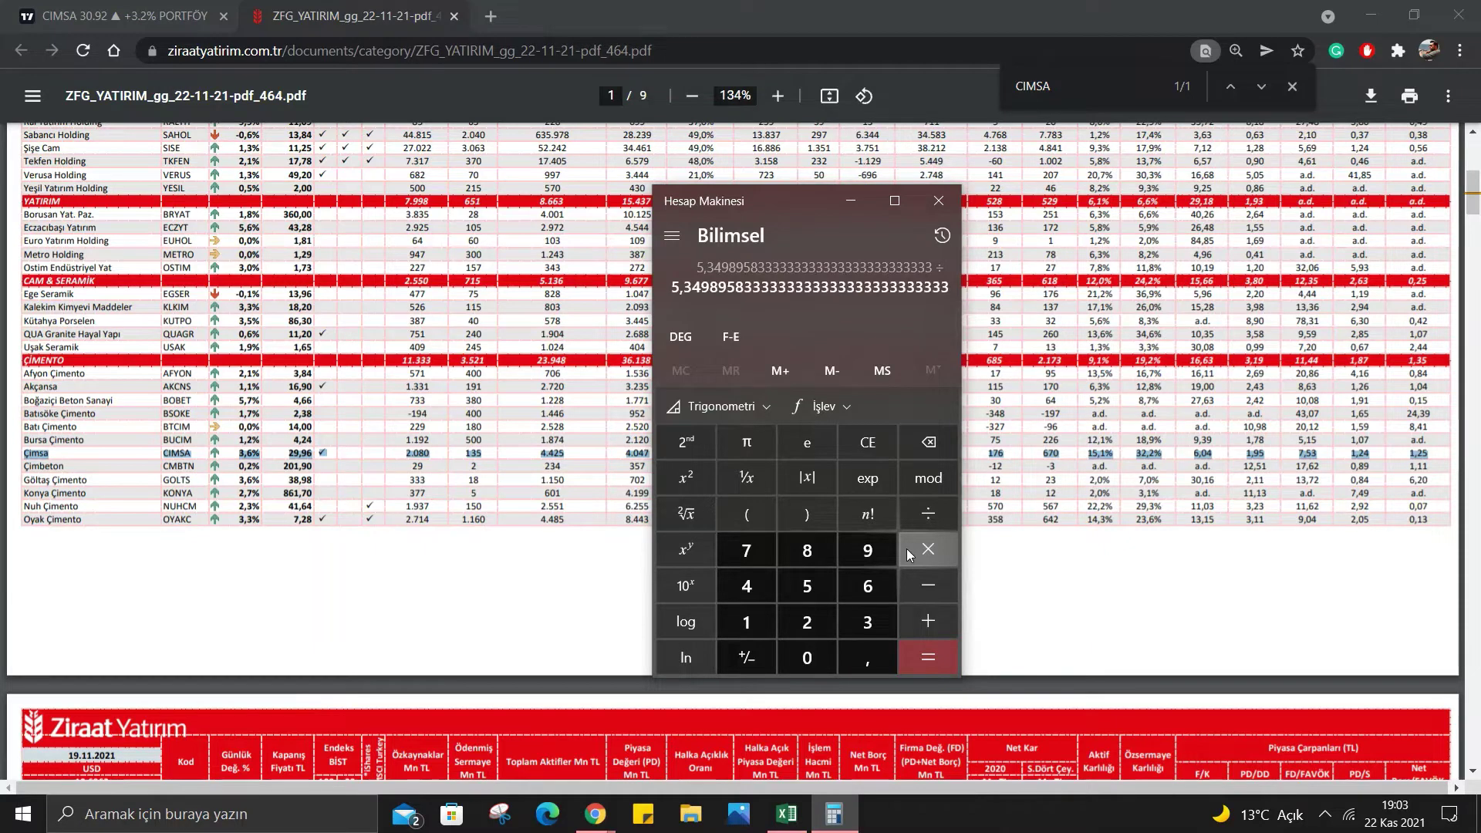
{"action": "type", "text": "1,95"}
{"action": "key", "text": "Return"}
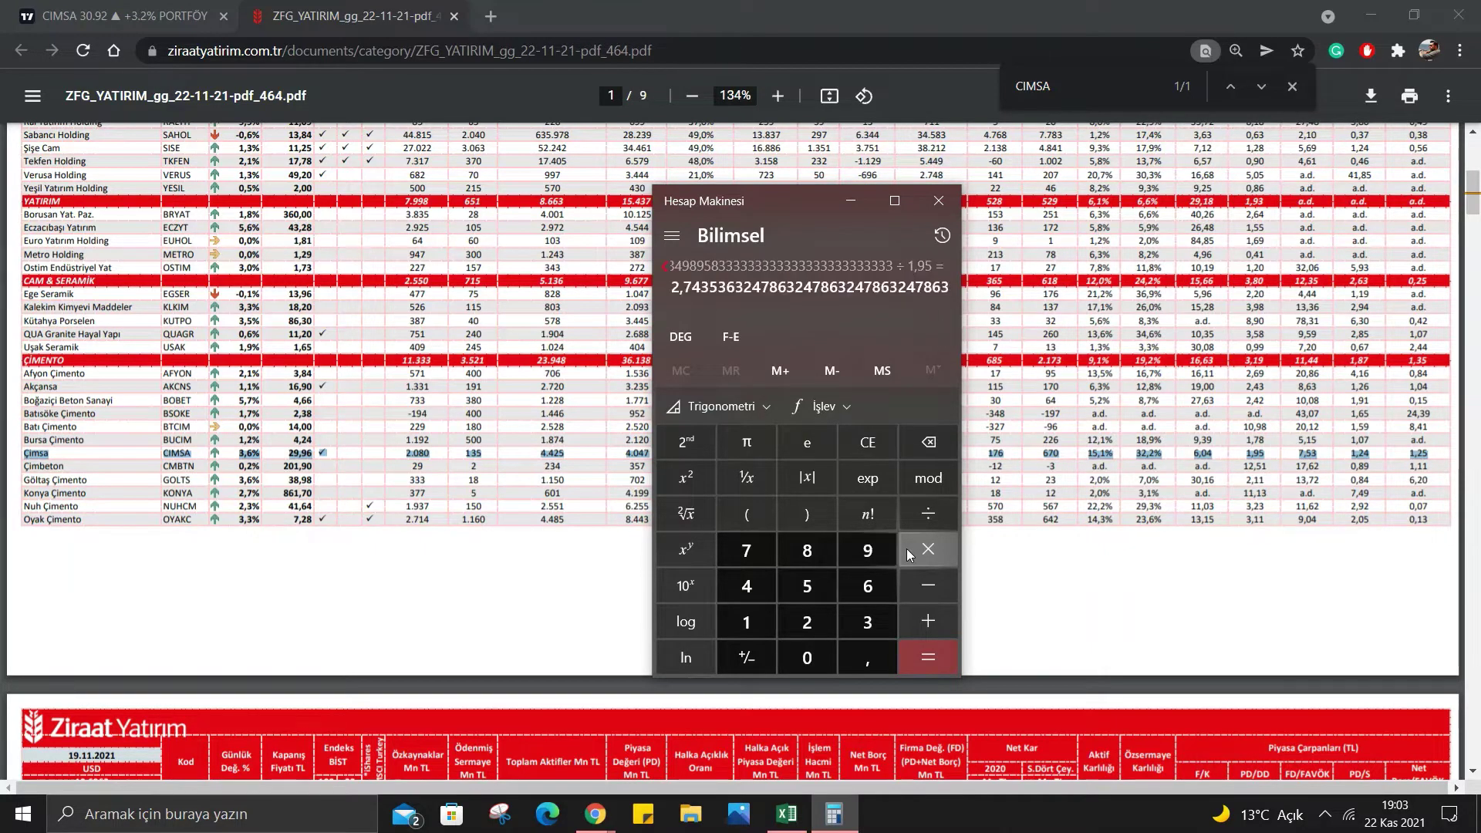
{"action": "left_click", "coordinate": [907, 551]}
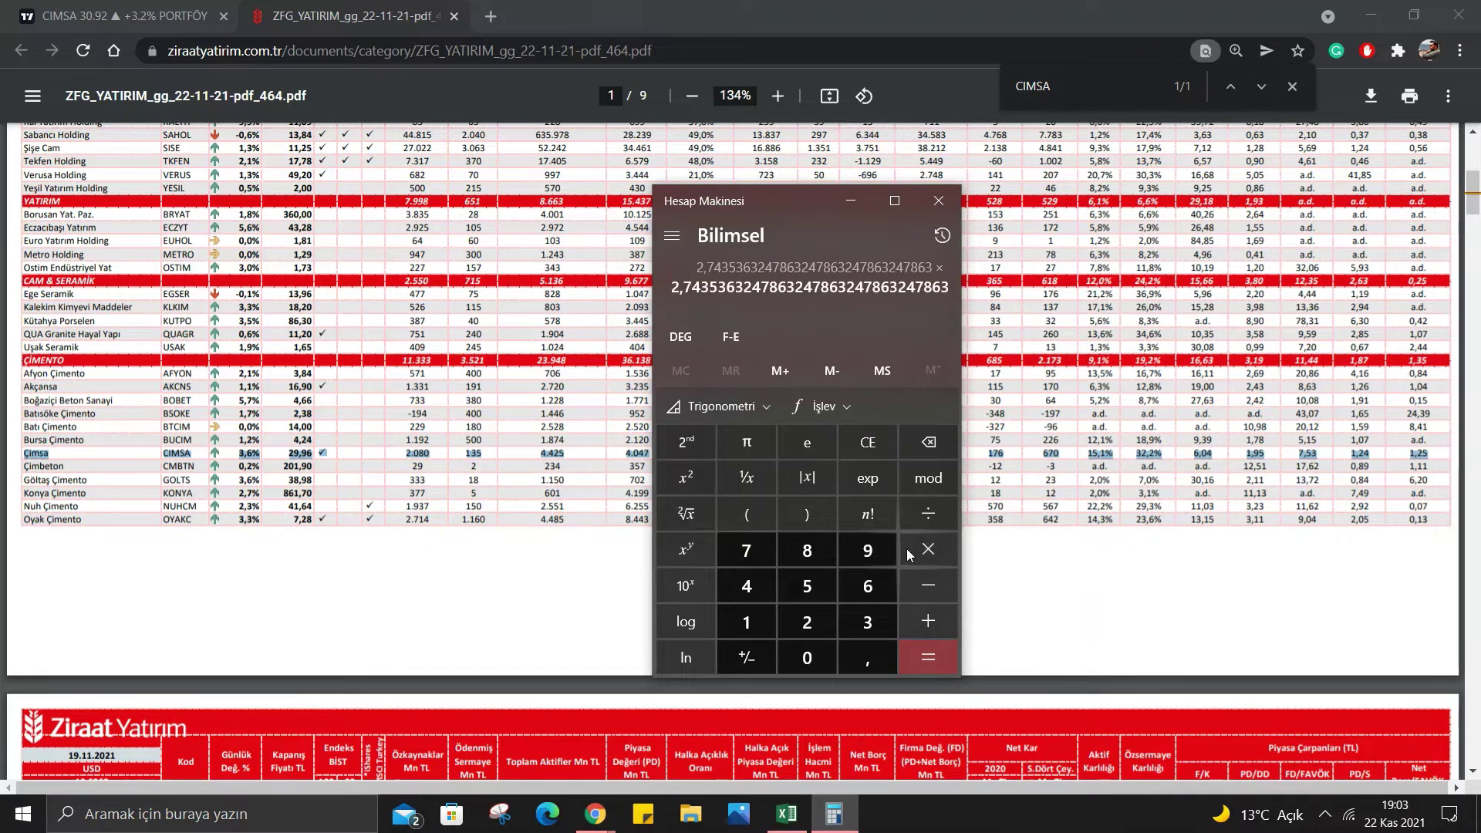
{"action": "type", "text": "29,"}
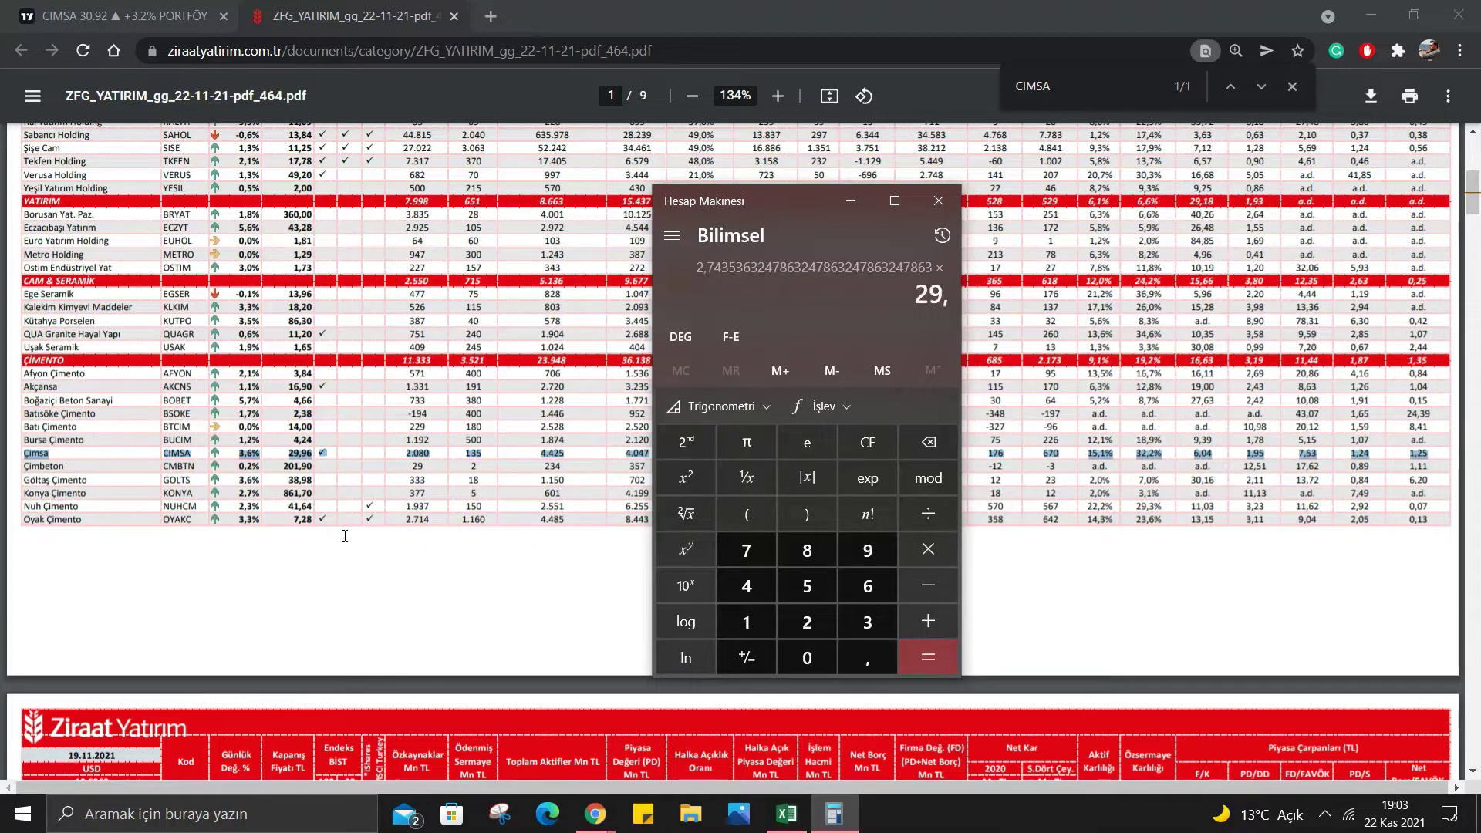
{"action": "type", "text": "96"}
{"action": "key", "text": "Return"}
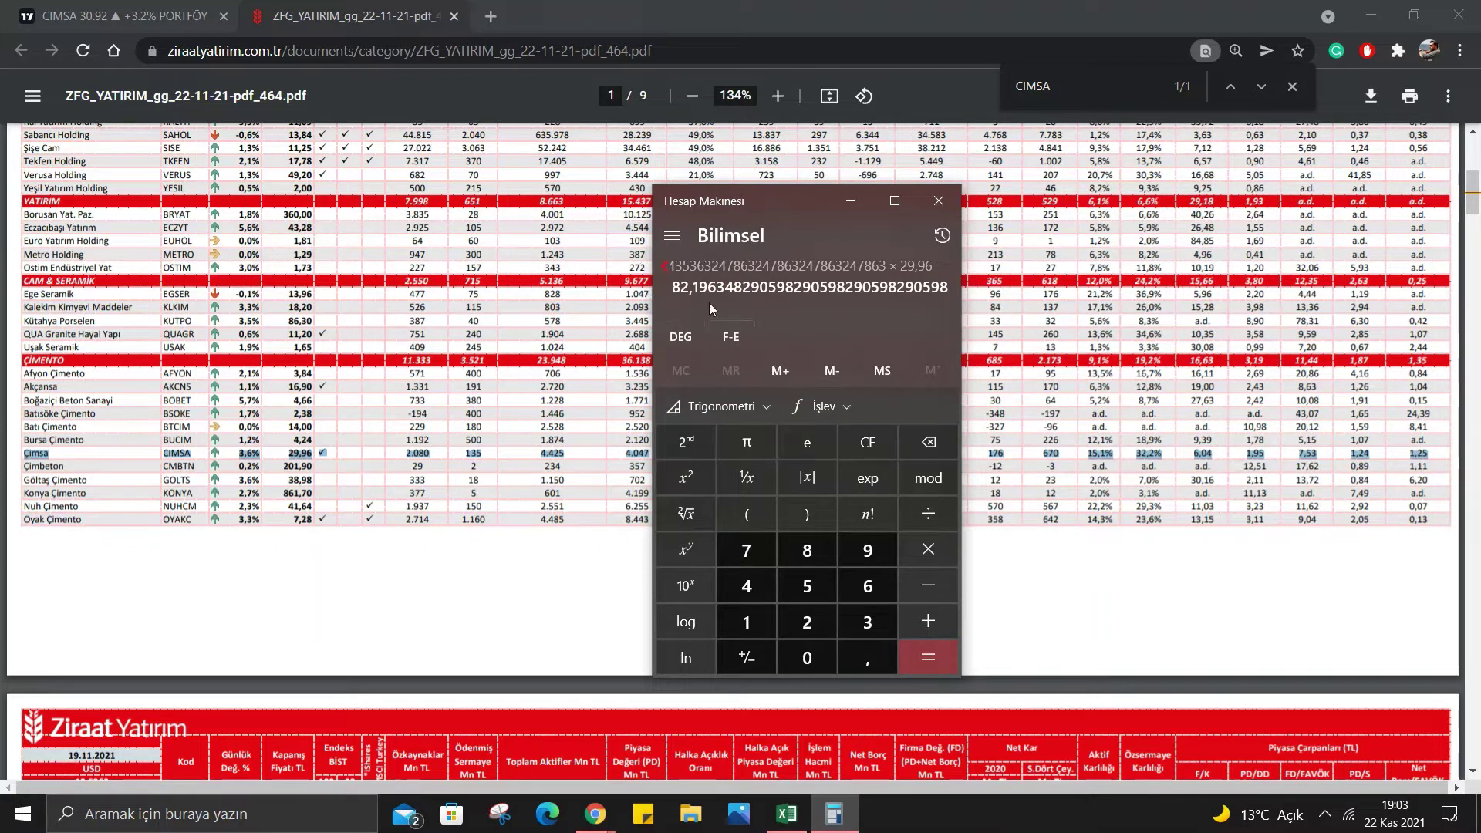
Clear Calculator, recall 32,2 ÷ 19,2 from History, and multiply it by 11,44.
{"action": "left_click", "coordinate": [868, 442]}
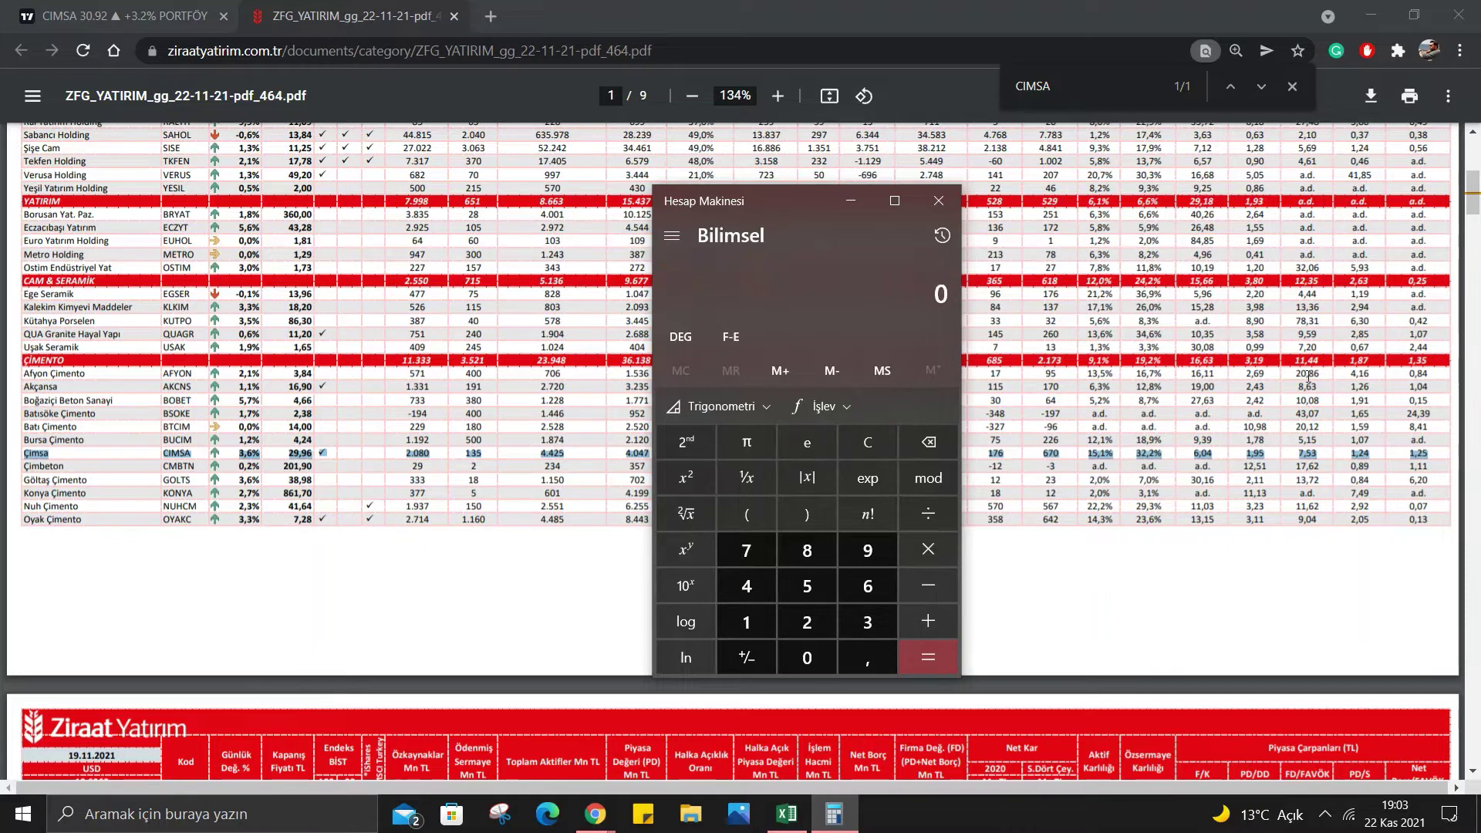
{"action": "left_click", "coordinate": [942, 224]}
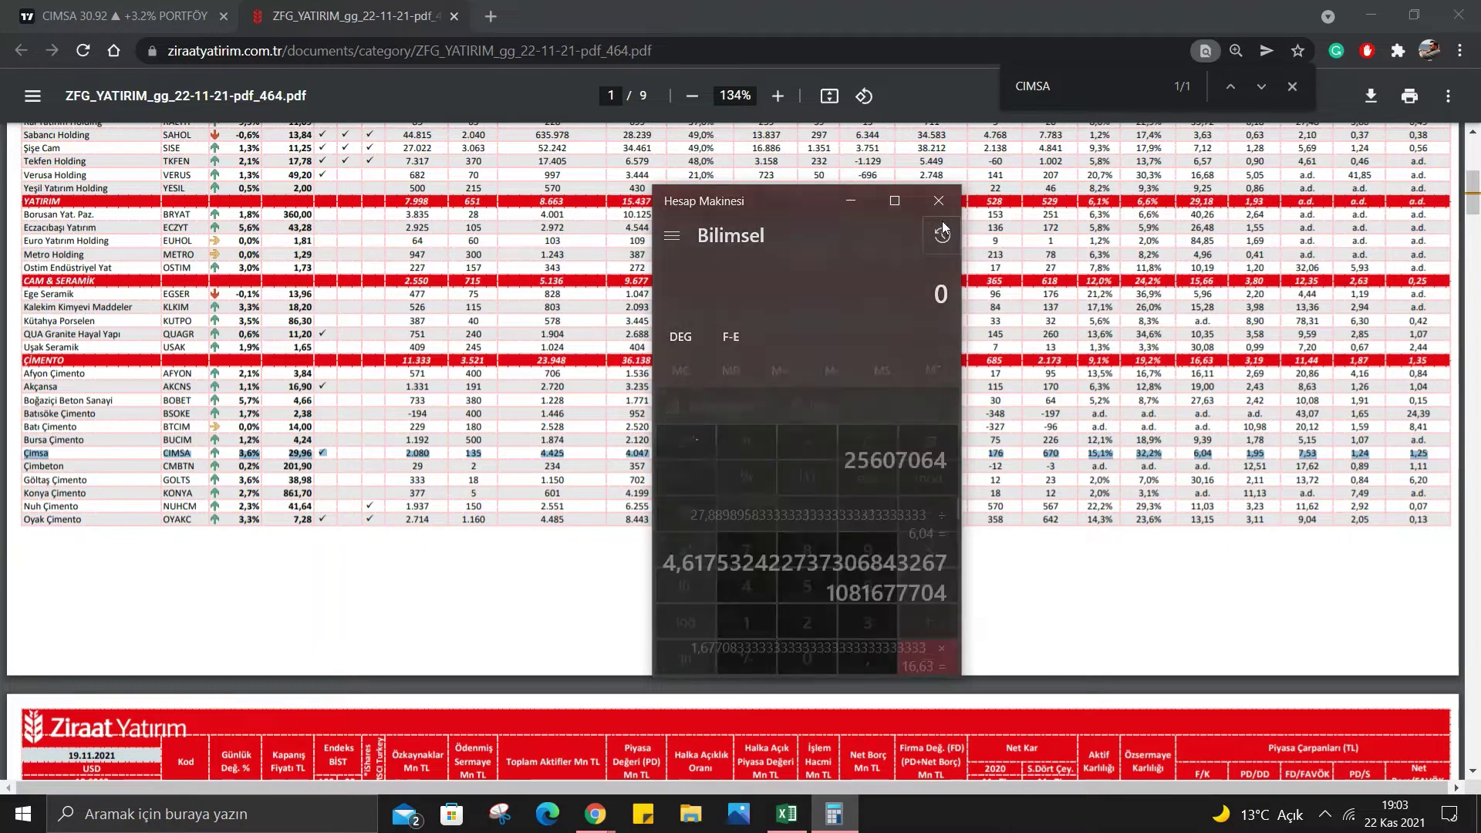
{"action": "scroll", "coordinate": [815, 484], "scroll_direction": "up", "scroll_amount": 2}
{"action": "scroll", "coordinate": [803, 490], "scroll_direction": "up", "scroll_amount": 2}
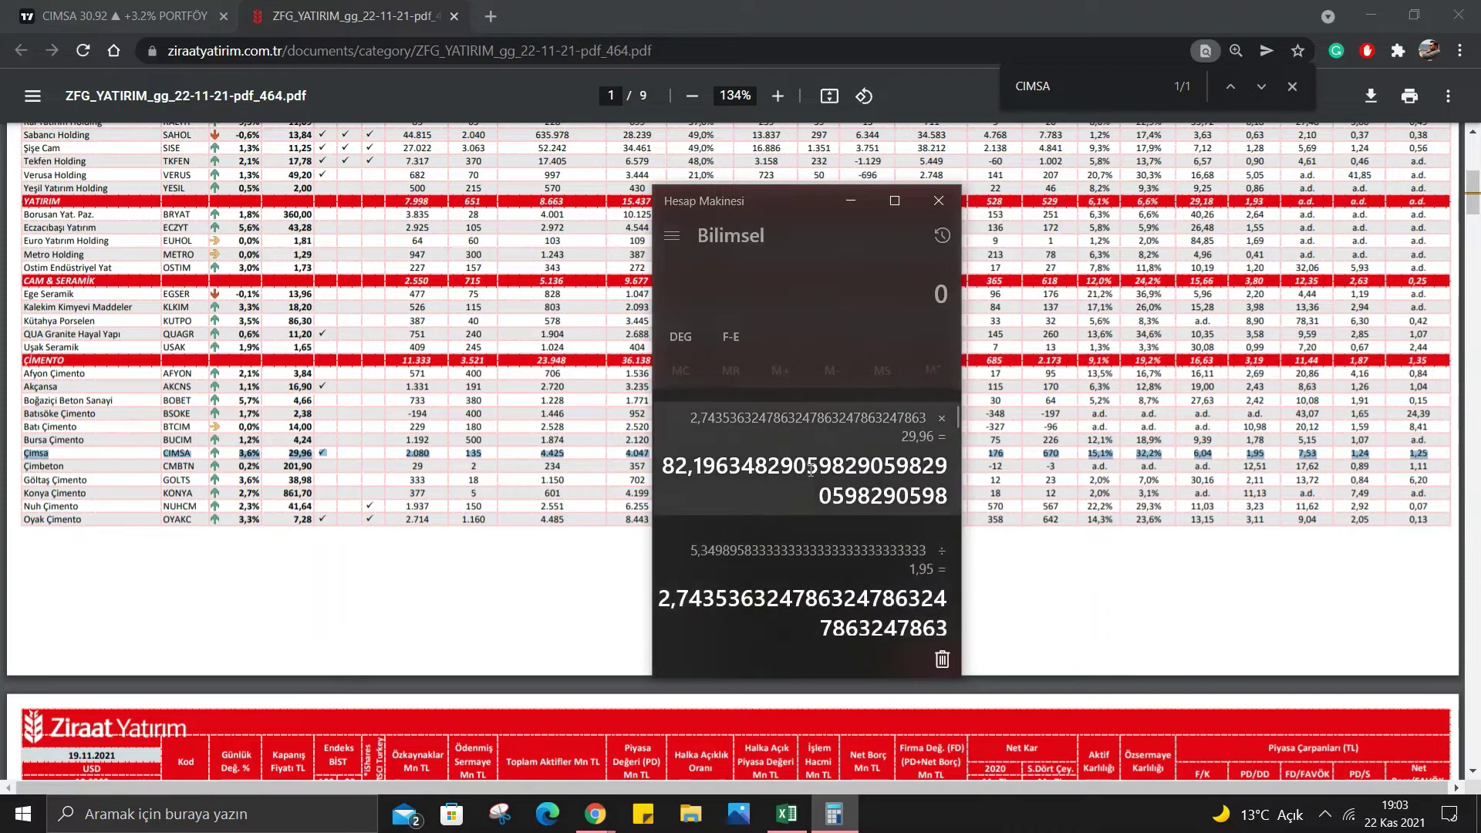
{"action": "scroll", "coordinate": [775, 492], "scroll_direction": "down", "scroll_amount": 1}
{"action": "scroll", "coordinate": [760, 517], "scroll_direction": "down", "scroll_amount": 1}
{"action": "scroll", "coordinate": [760, 515], "scroll_direction": "down", "scroll_amount": 1}
{"action": "scroll", "coordinate": [759, 509], "scroll_direction": "down", "scroll_amount": 1}
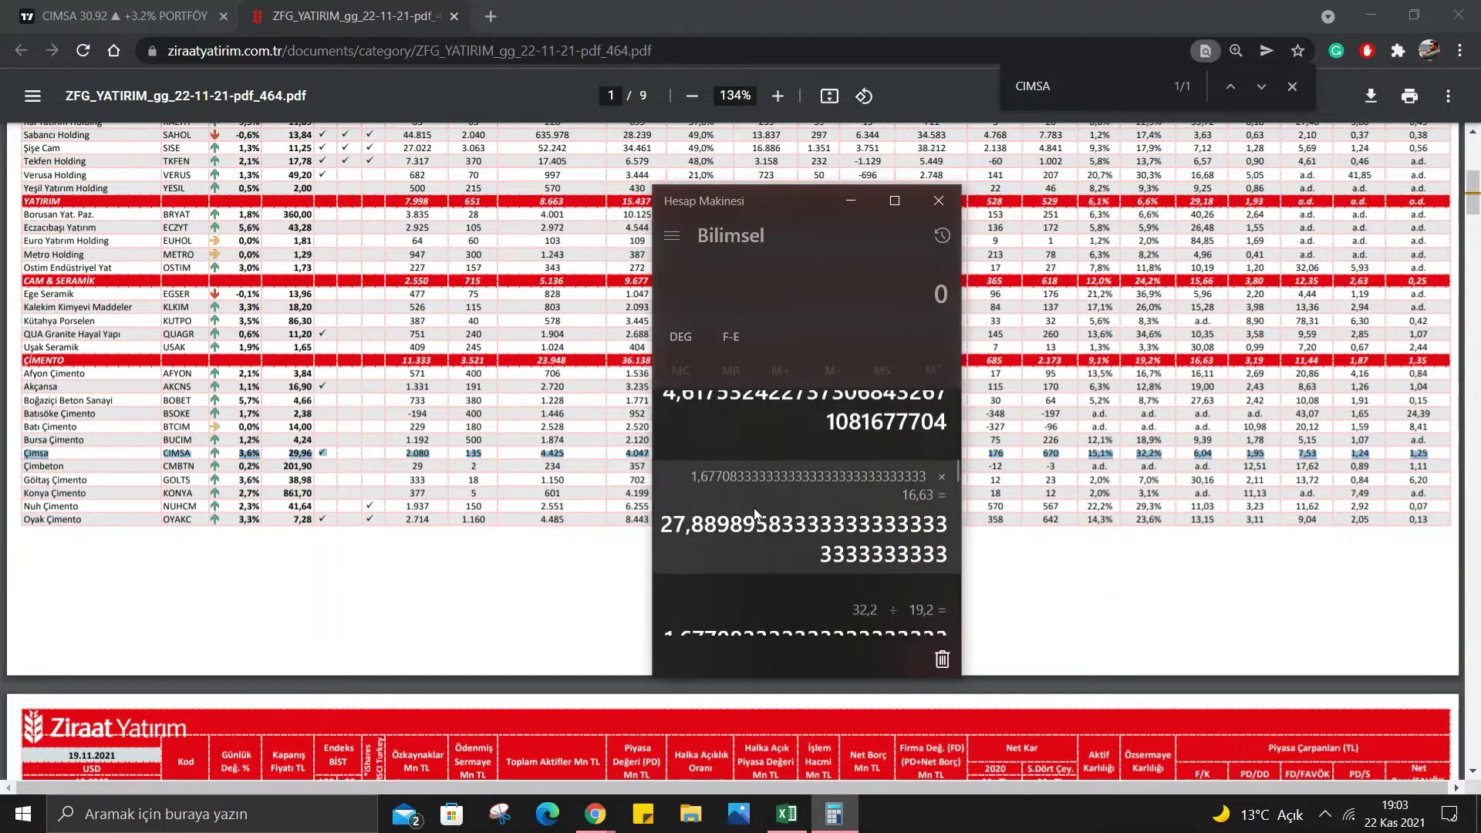
{"action": "scroll", "coordinate": [756, 503], "scroll_direction": "down", "scroll_amount": 1}
{"action": "left_click", "coordinate": [677, 427]}
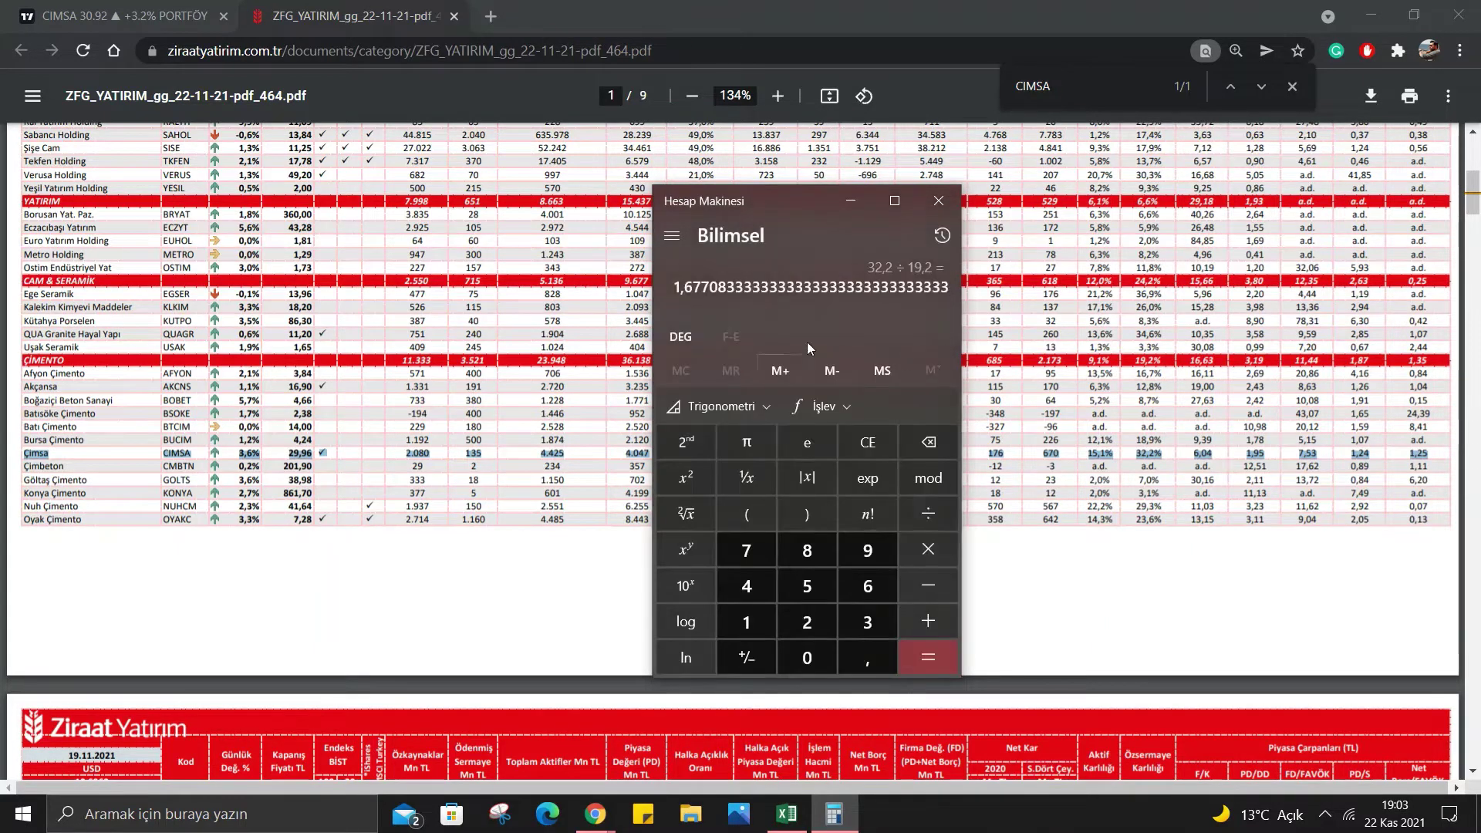
{"action": "left_click", "coordinate": [927, 551]}
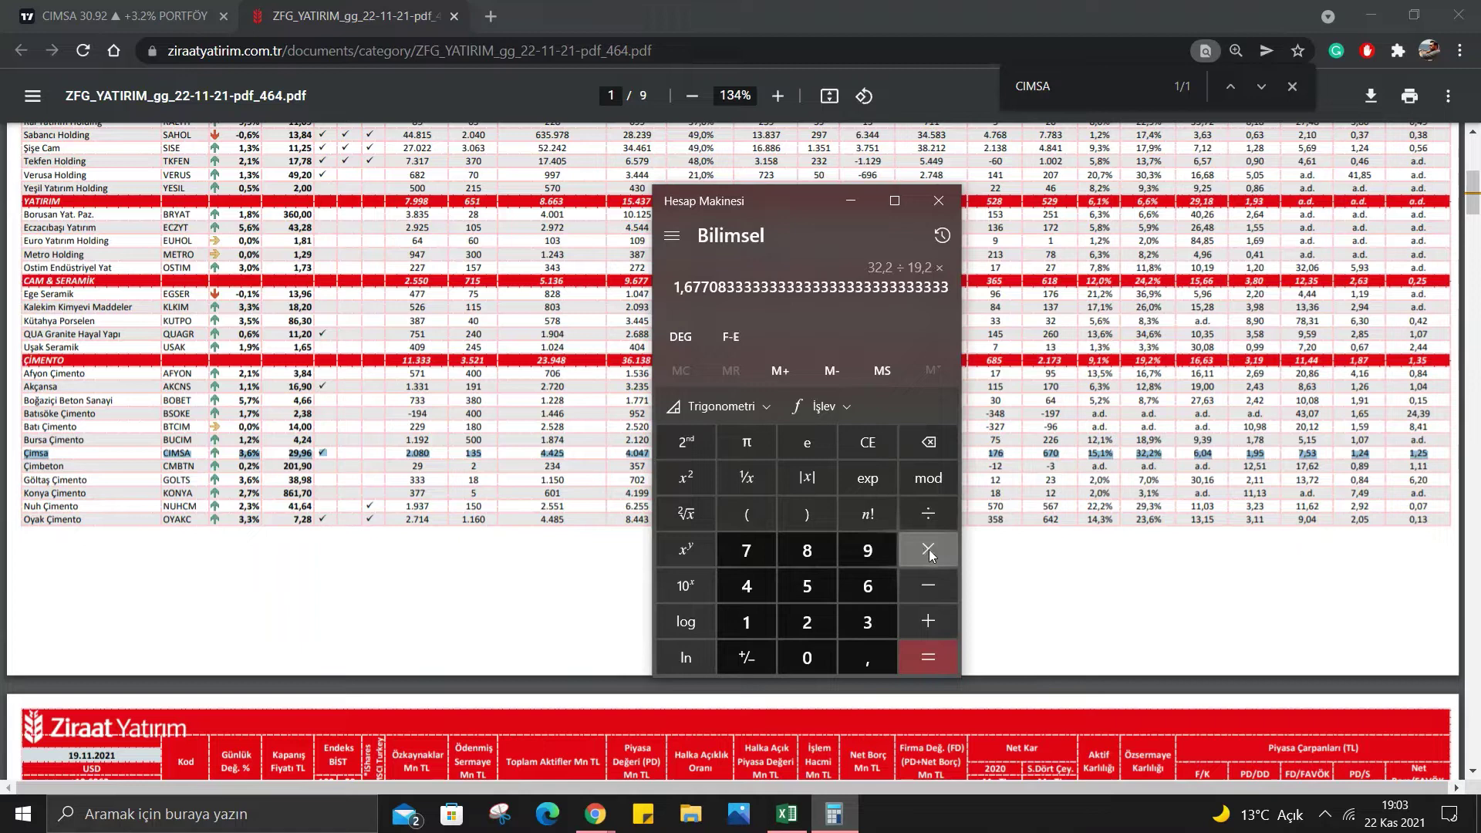
{"action": "type", "text": "11,44"}
{"action": "key", "text": "Return"}
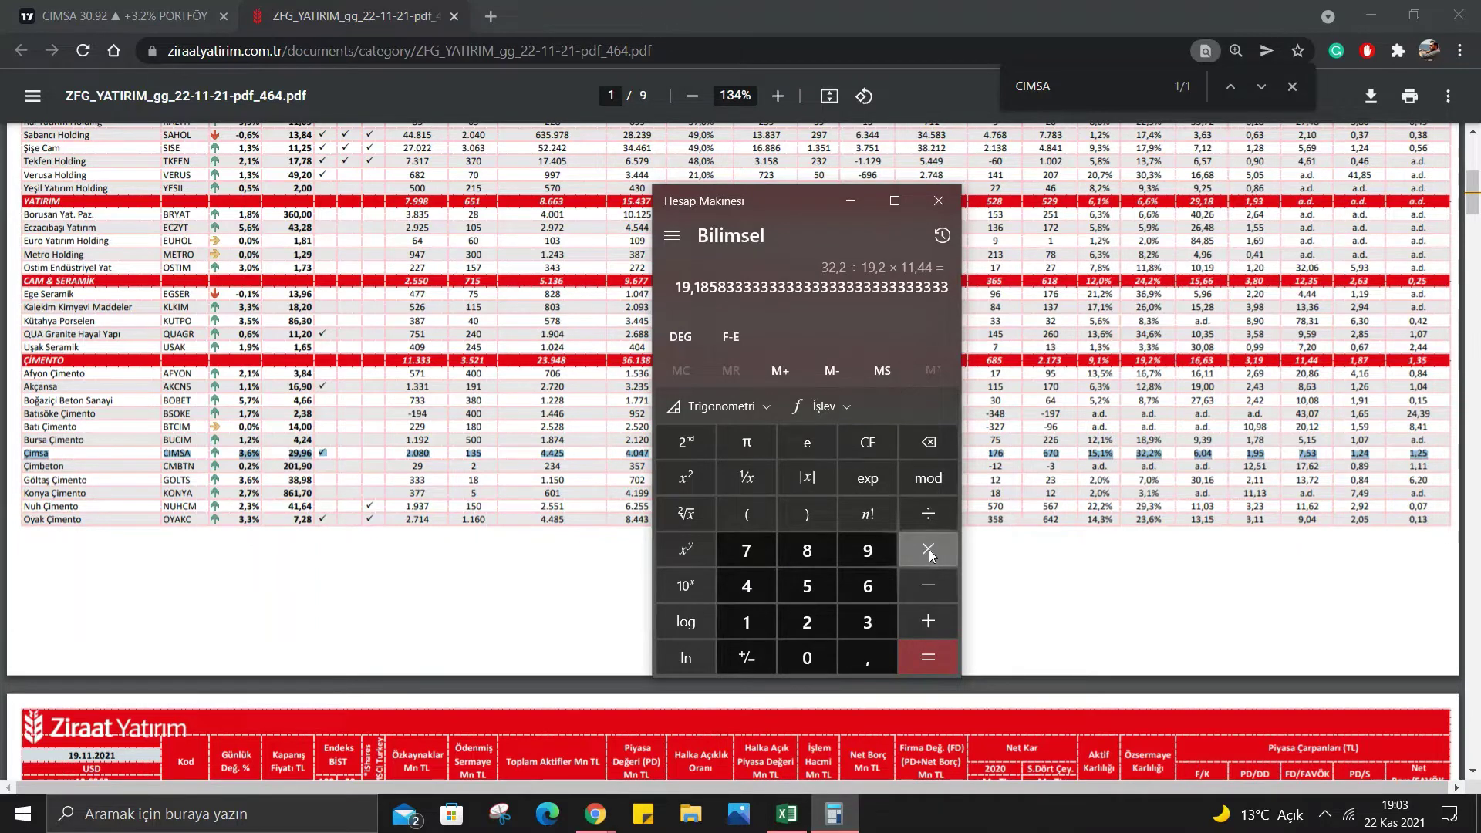
Divide by 7,53 and multiply by 29,96 for about 76,34, then return to the Ziraat PDF.
{"action": "key", "text": "slash"}
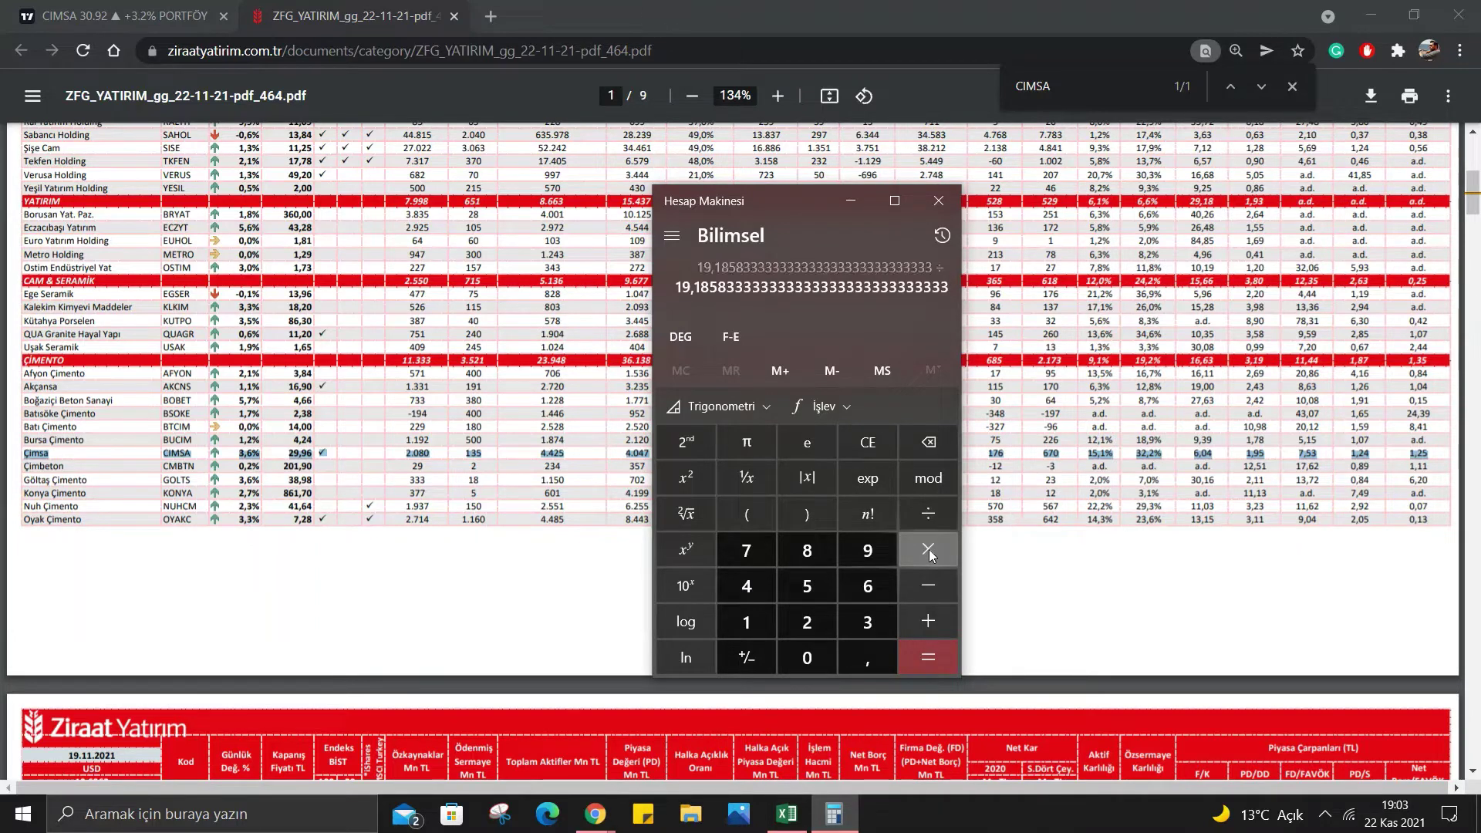
{"action": "type", "text": "7,53"}
{"action": "key", "text": "Return"}
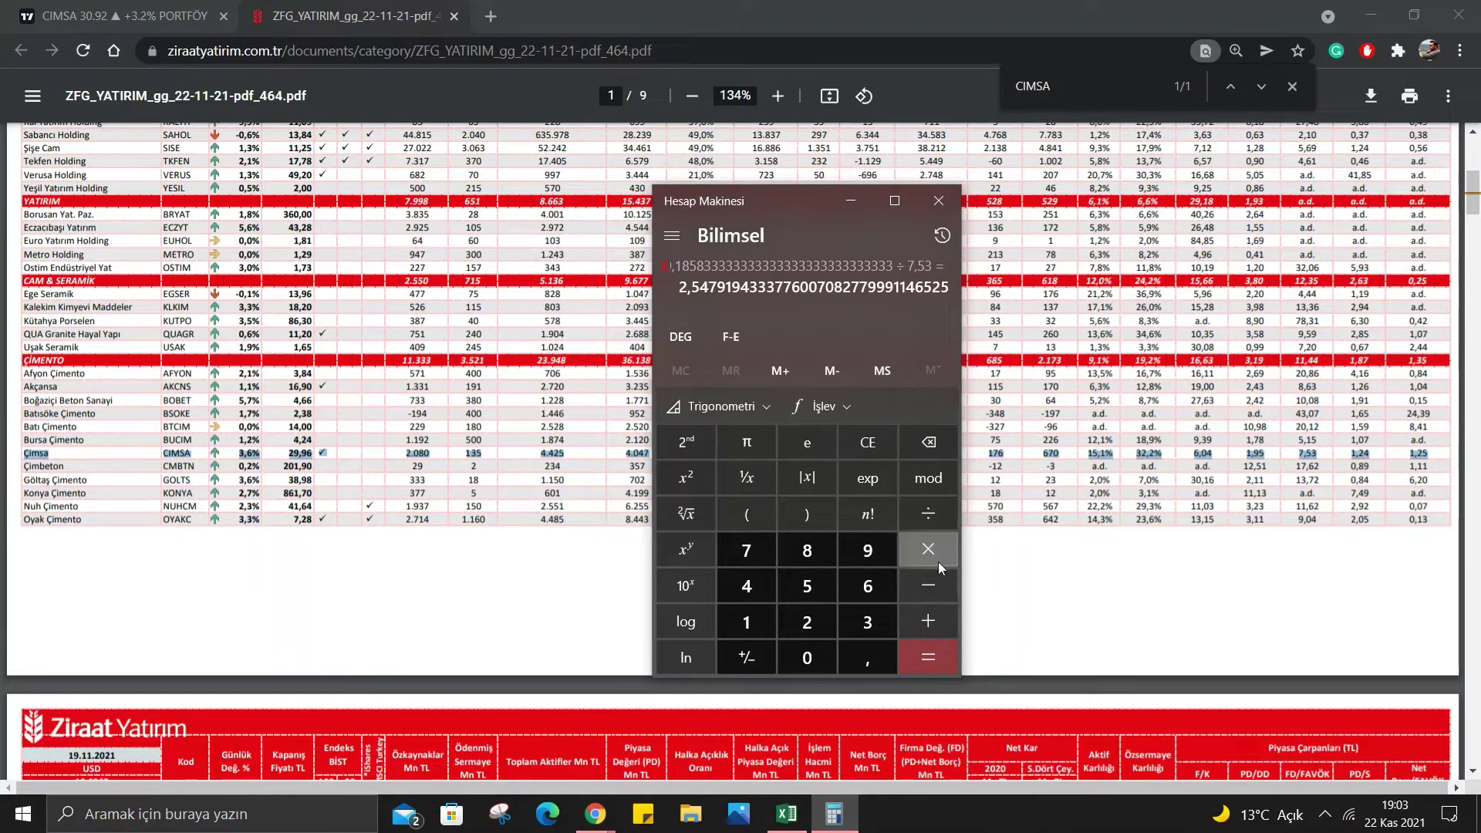
{"action": "left_click", "coordinate": [938, 562]}
{"action": "type", "text": "29"}
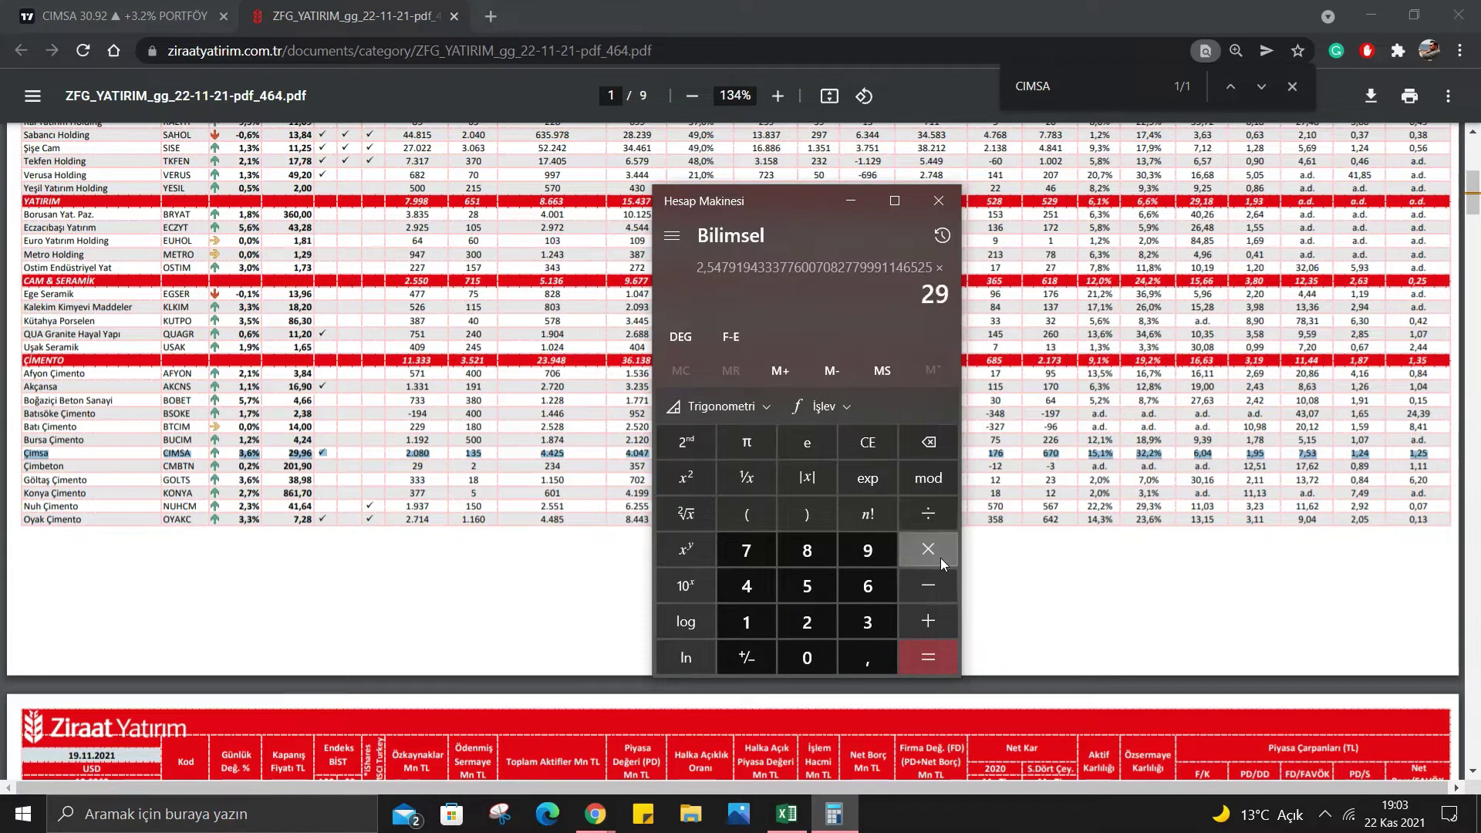
{"action": "type", "text": ",96"}
{"action": "key", "text": "Return"}
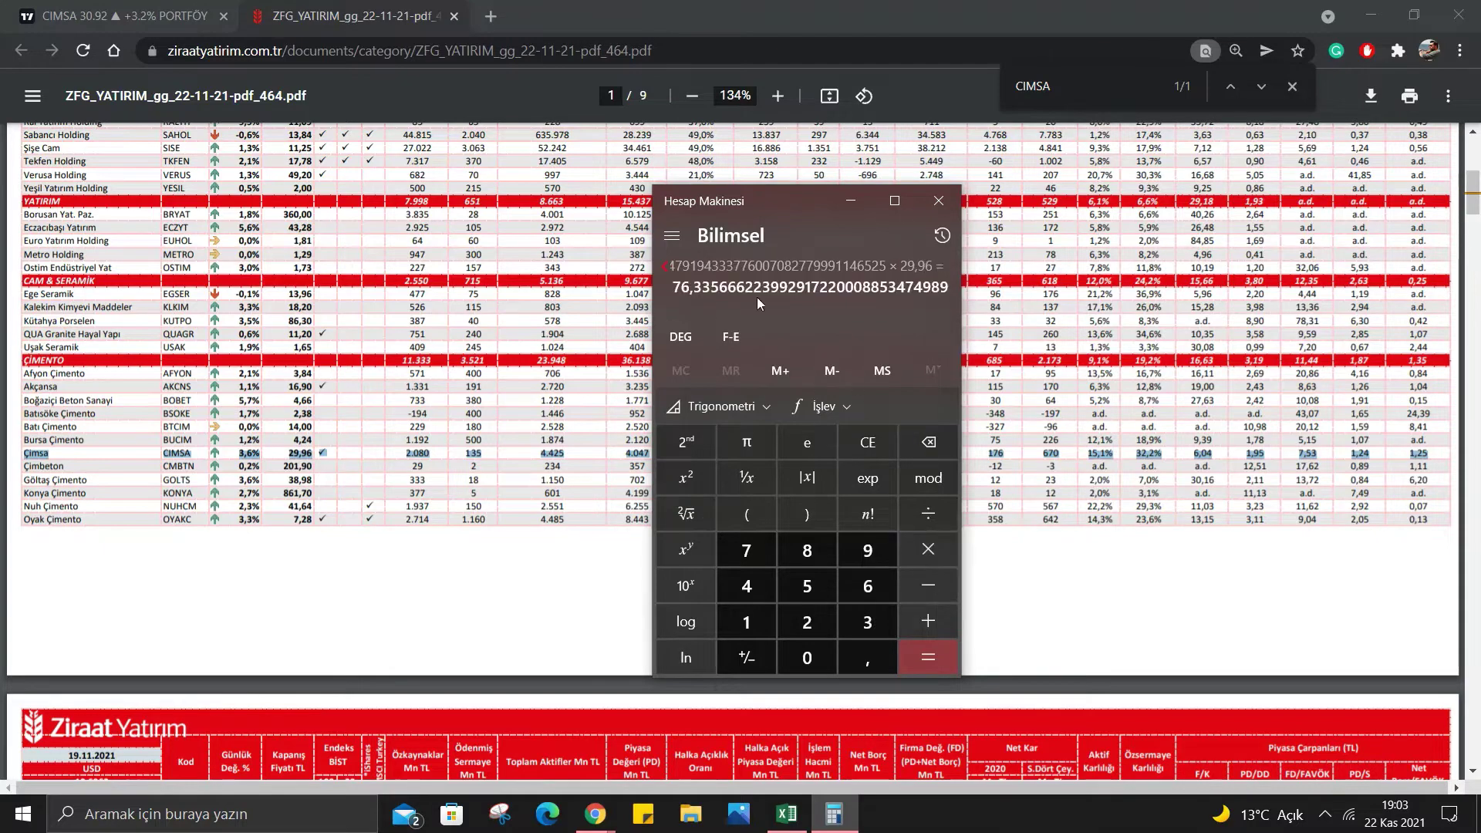
{"action": "left_click", "coordinate": [772, 820]}
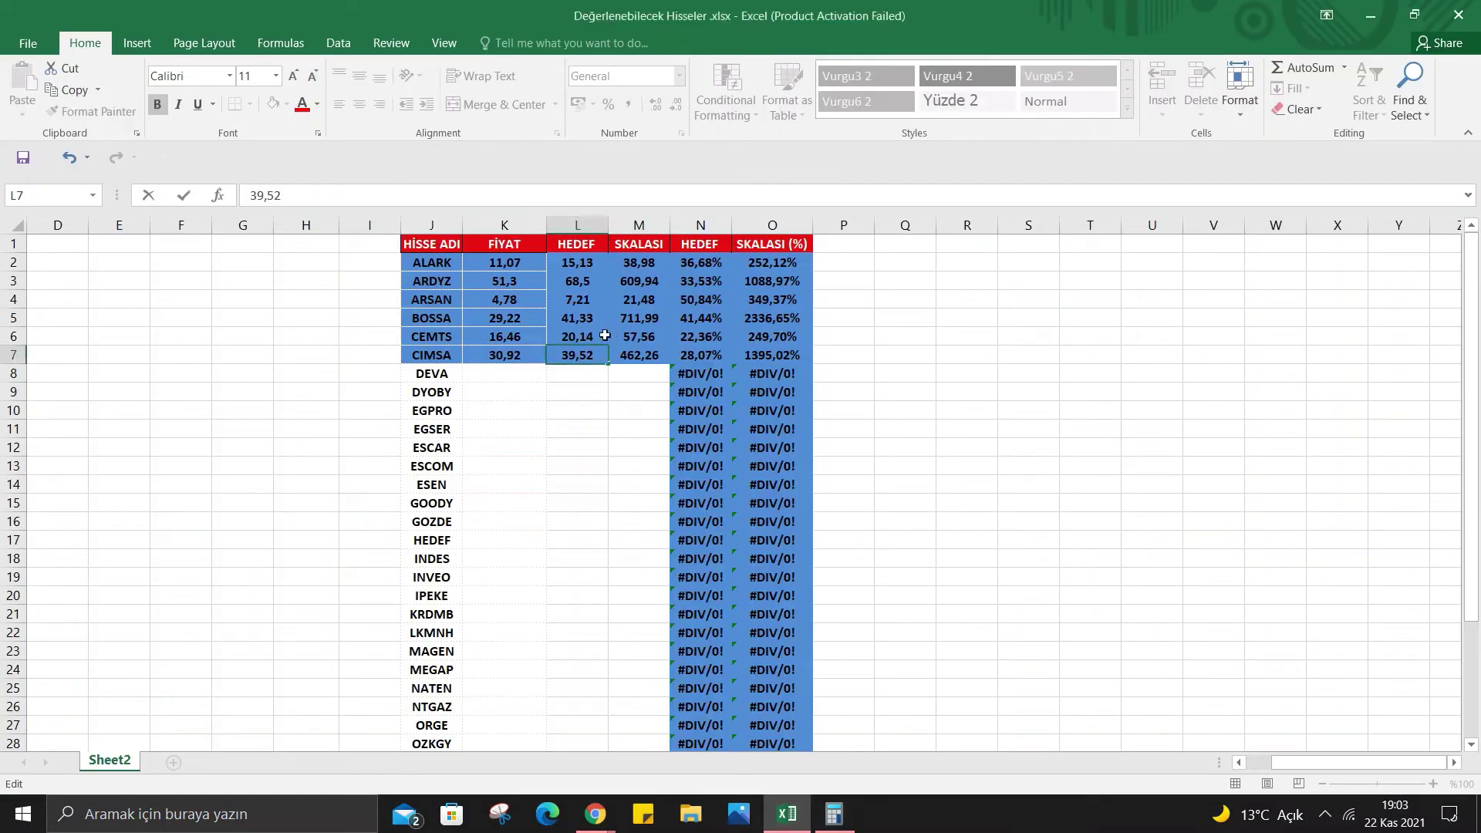
{"action": "left_click", "coordinate": [503, 717]}
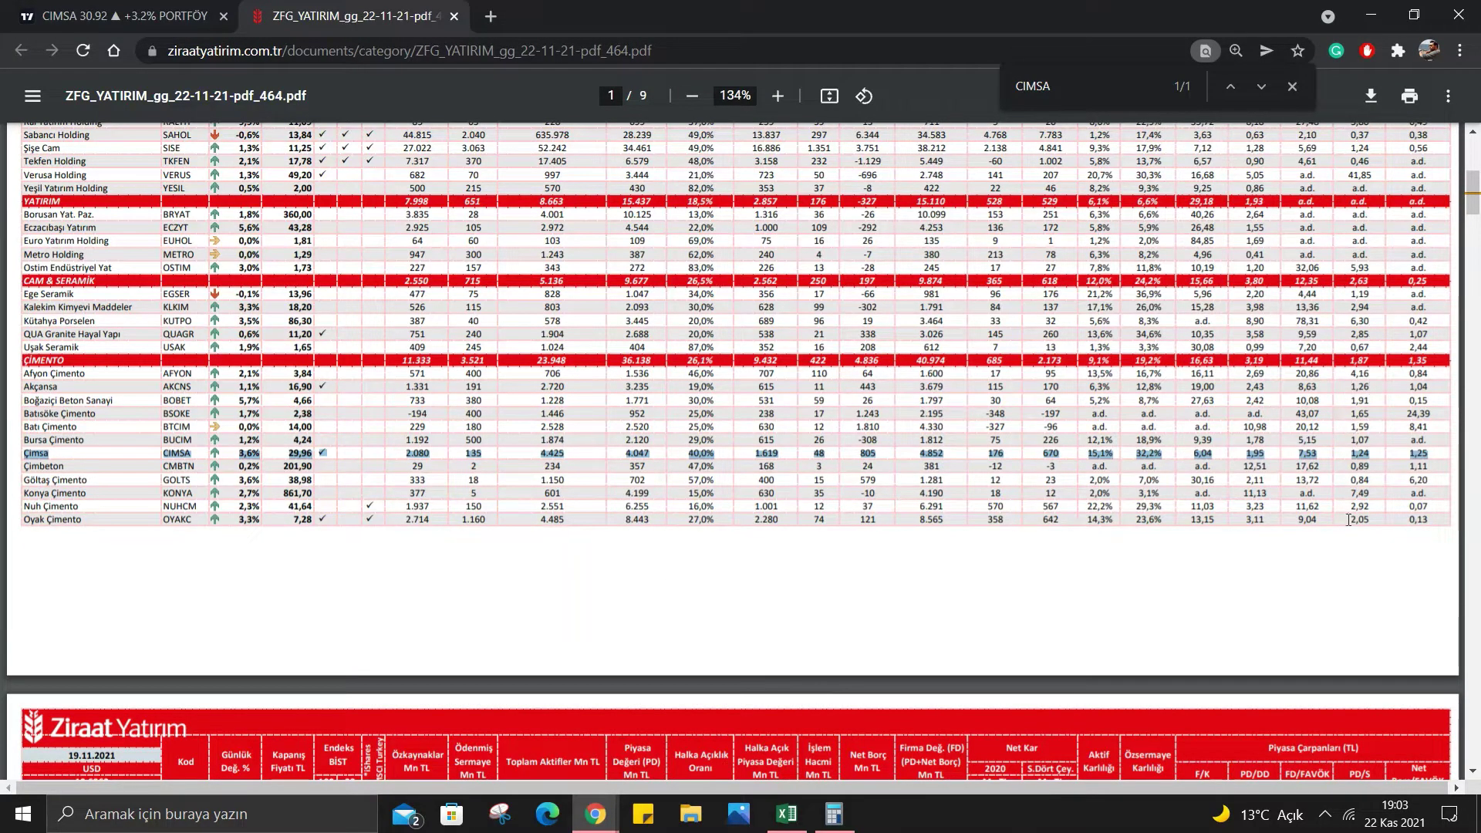
Compute the recalled 32,2 ÷ 19,2 × 1,87 ÷ 1,24, about 2,53, then clear.
{"action": "left_click", "coordinate": [834, 814]}
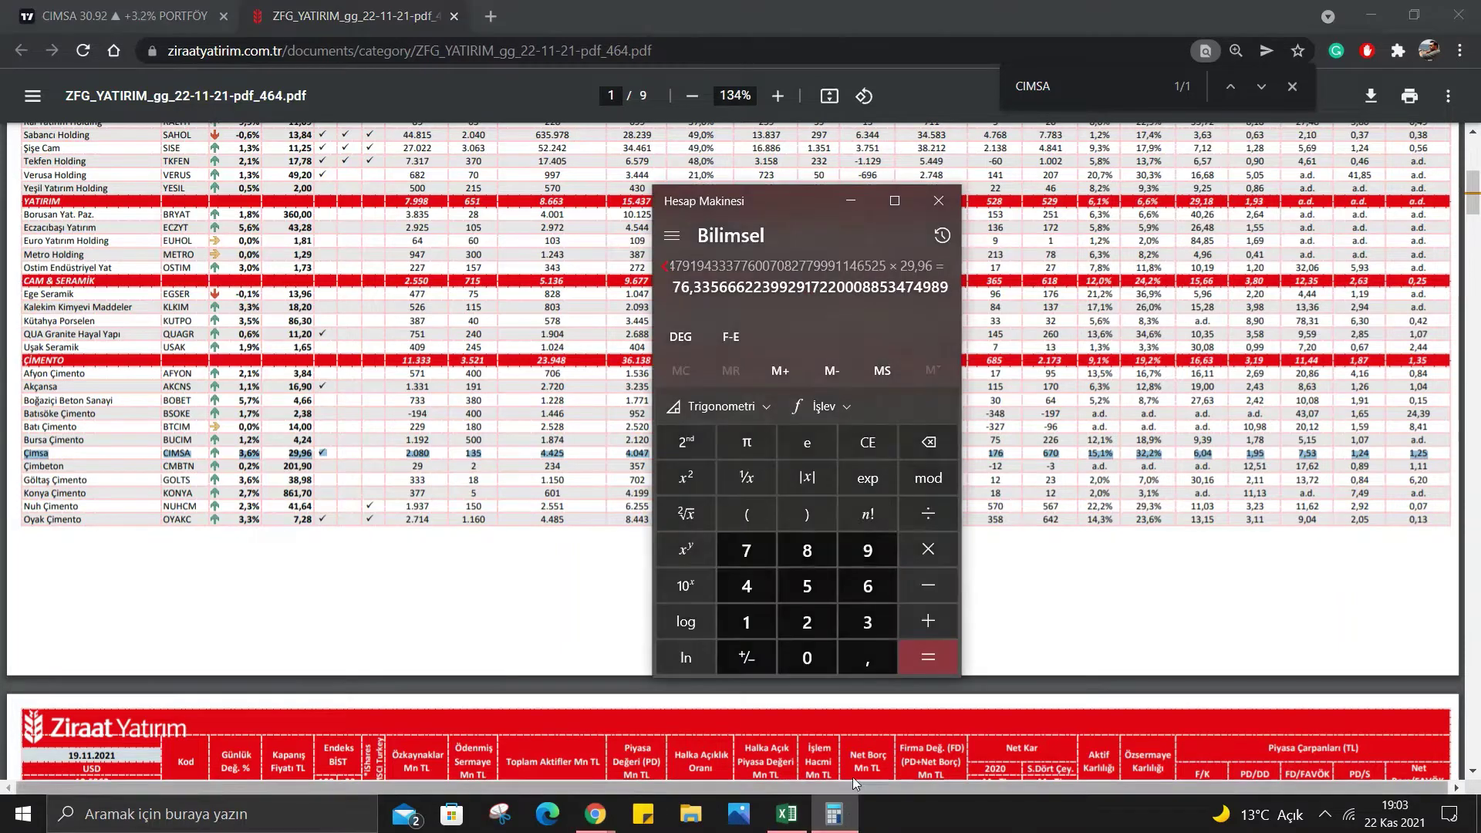
{"action": "left_click", "coordinate": [868, 442]}
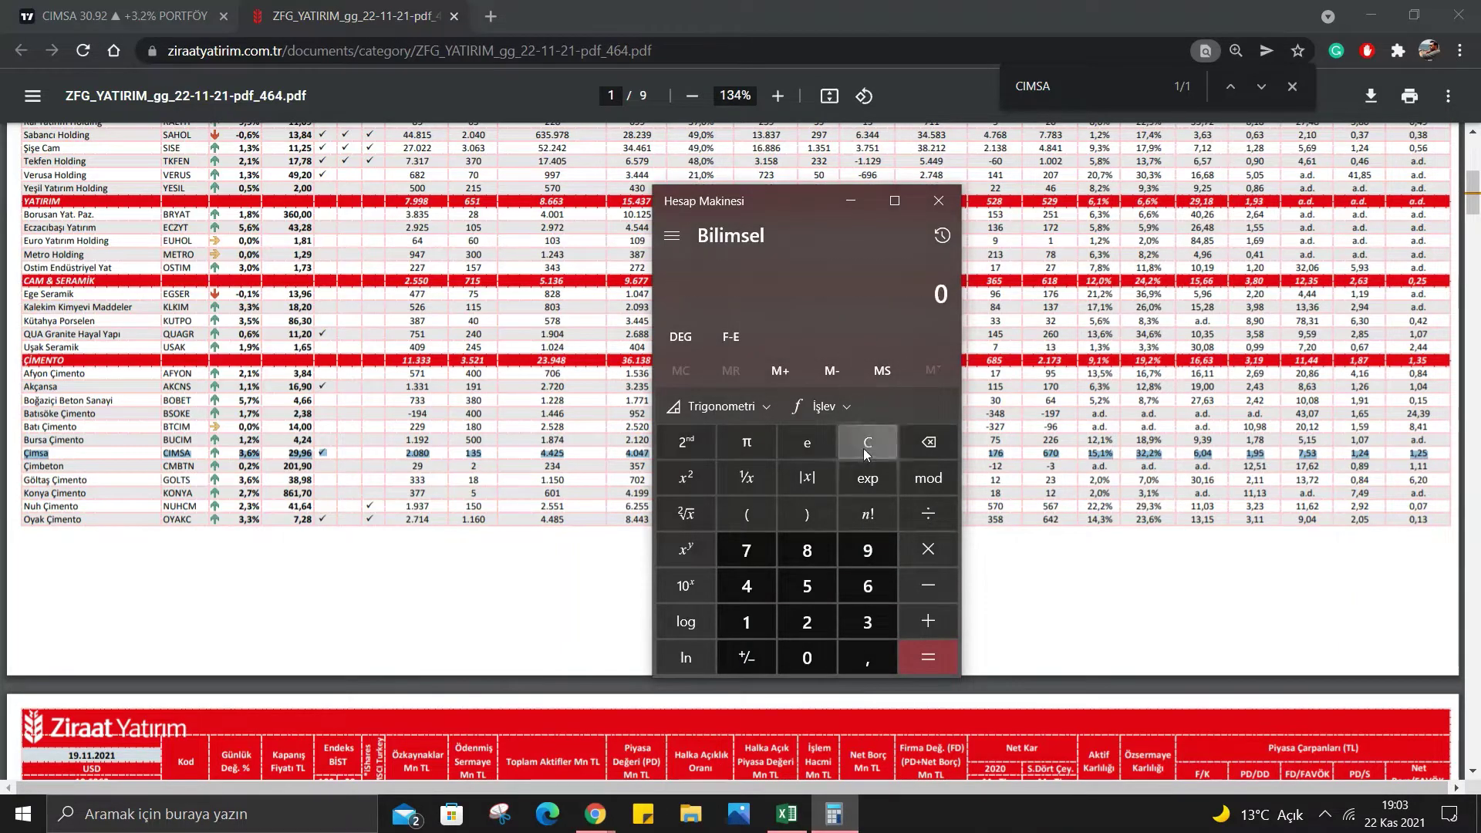
{"action": "left_click", "coordinate": [942, 235]}
{"action": "left_click", "coordinate": [672, 447]}
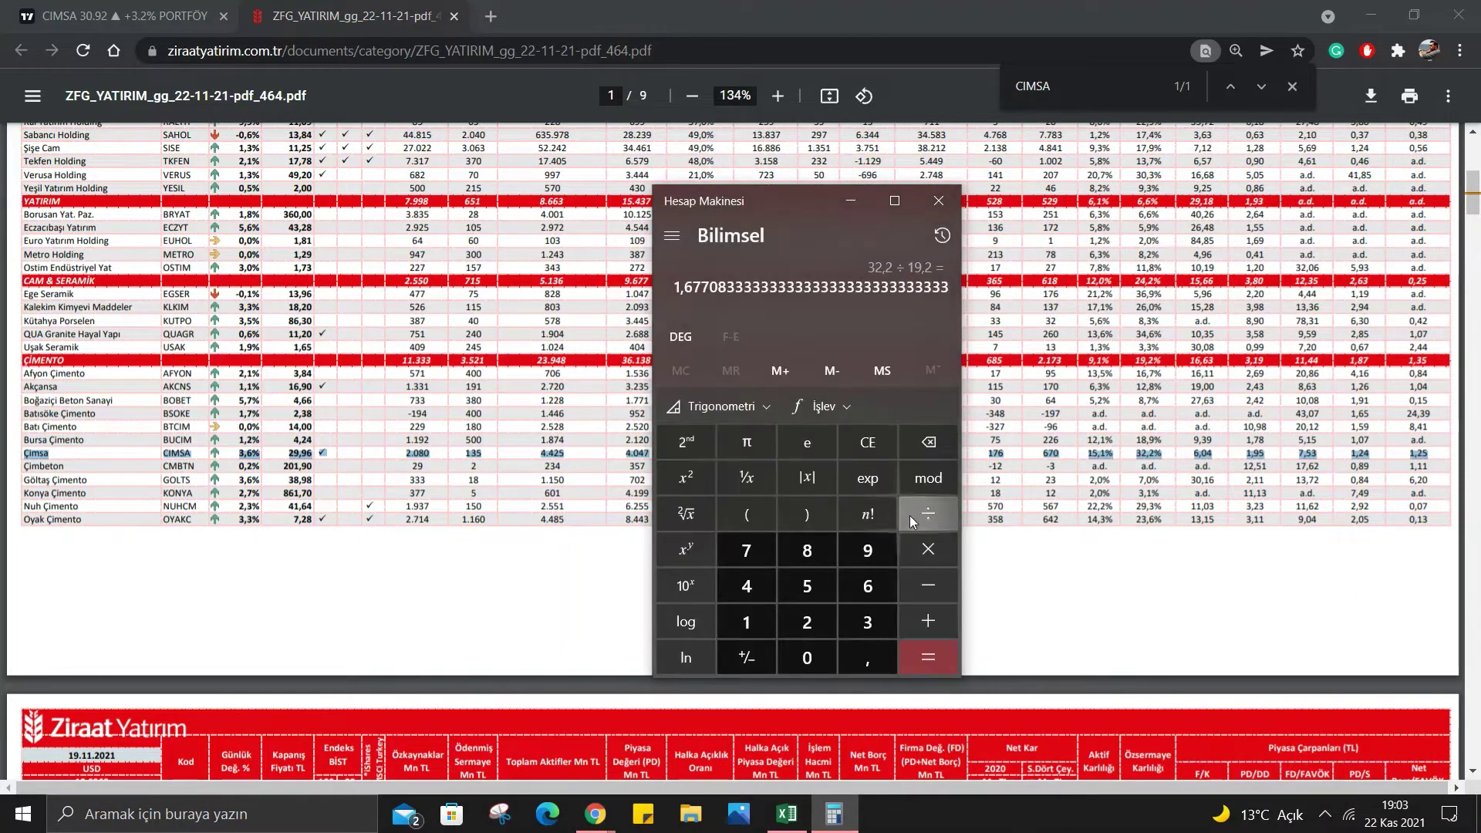
{"action": "left_click", "coordinate": [928, 546]}
{"action": "type", "text": "1"}
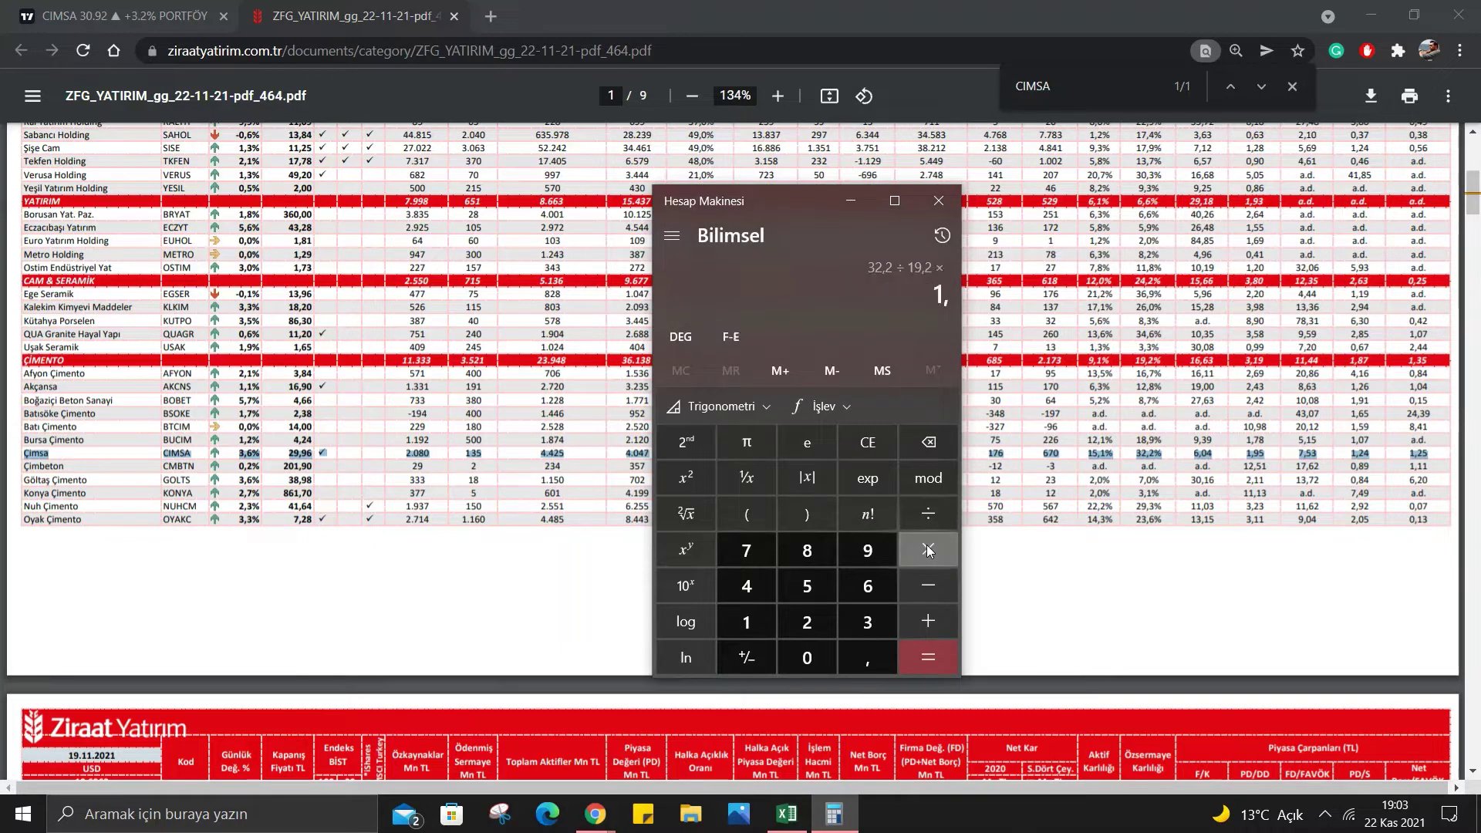
{"action": "type", "text": ",87"}
{"action": "key", "text": "Return"}
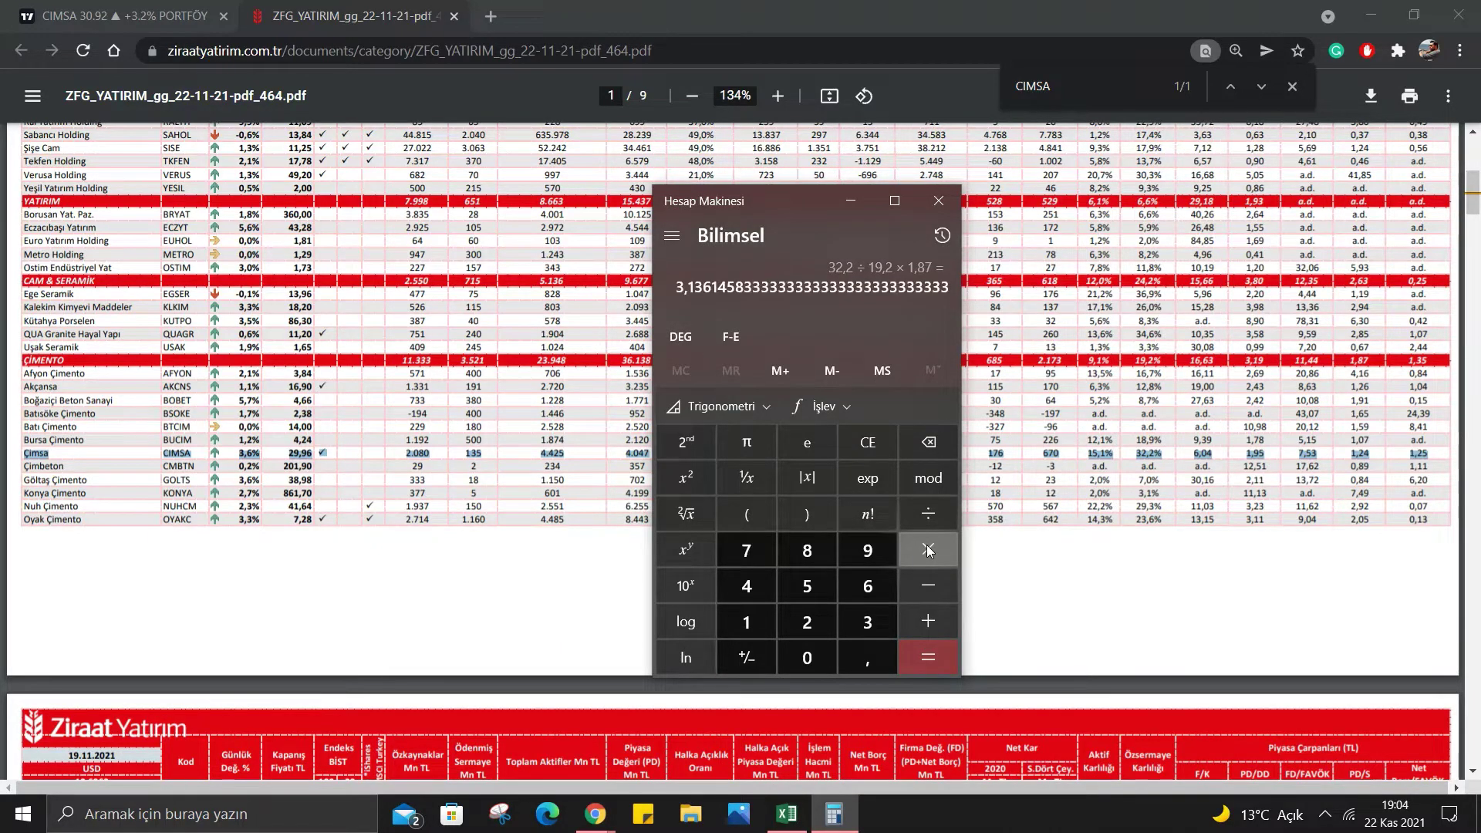
{"action": "key", "text": "slash"}
{"action": "type", "text": "1,24"}
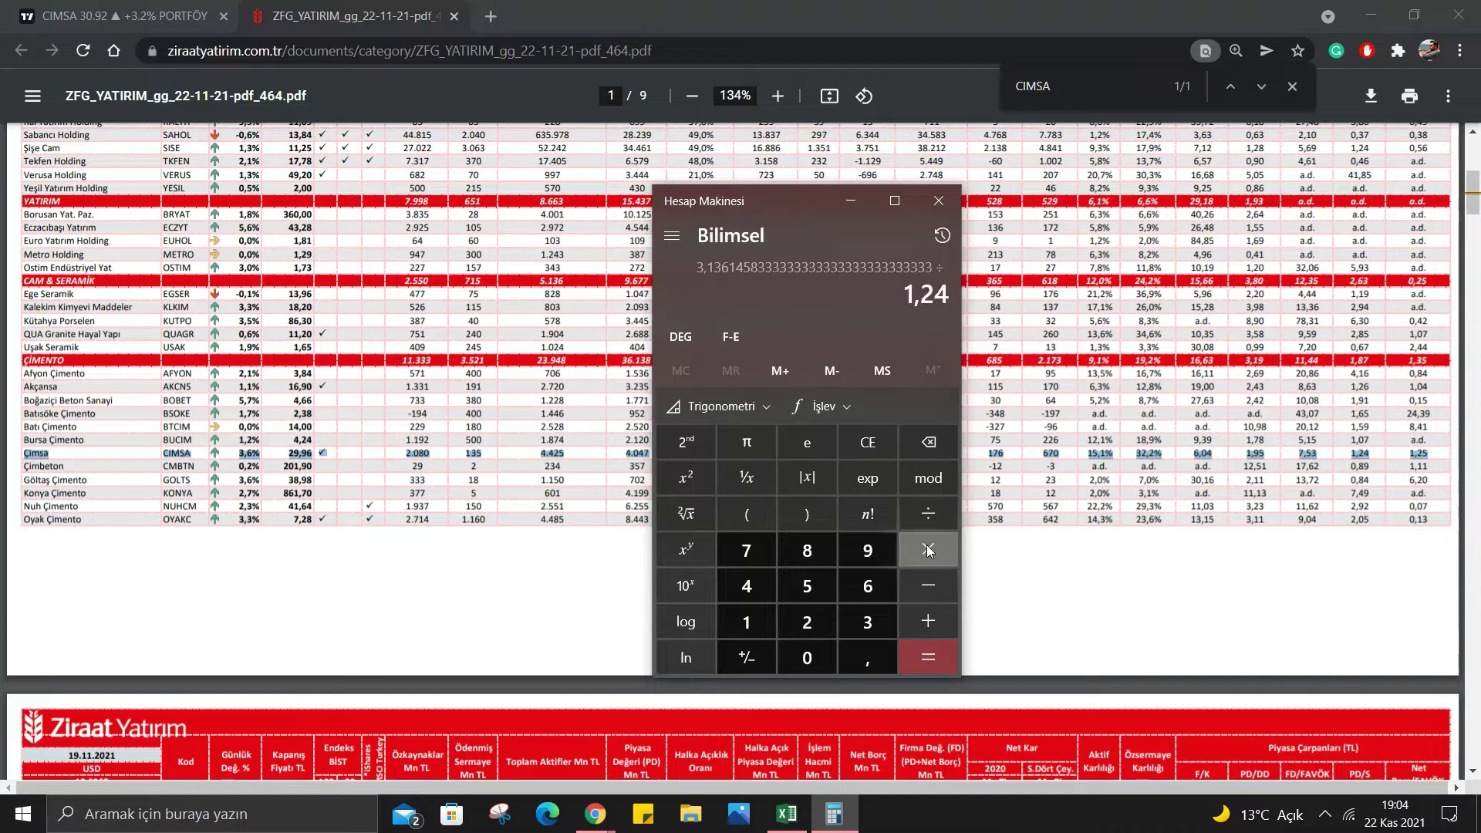
{"action": "key", "text": "Return"}
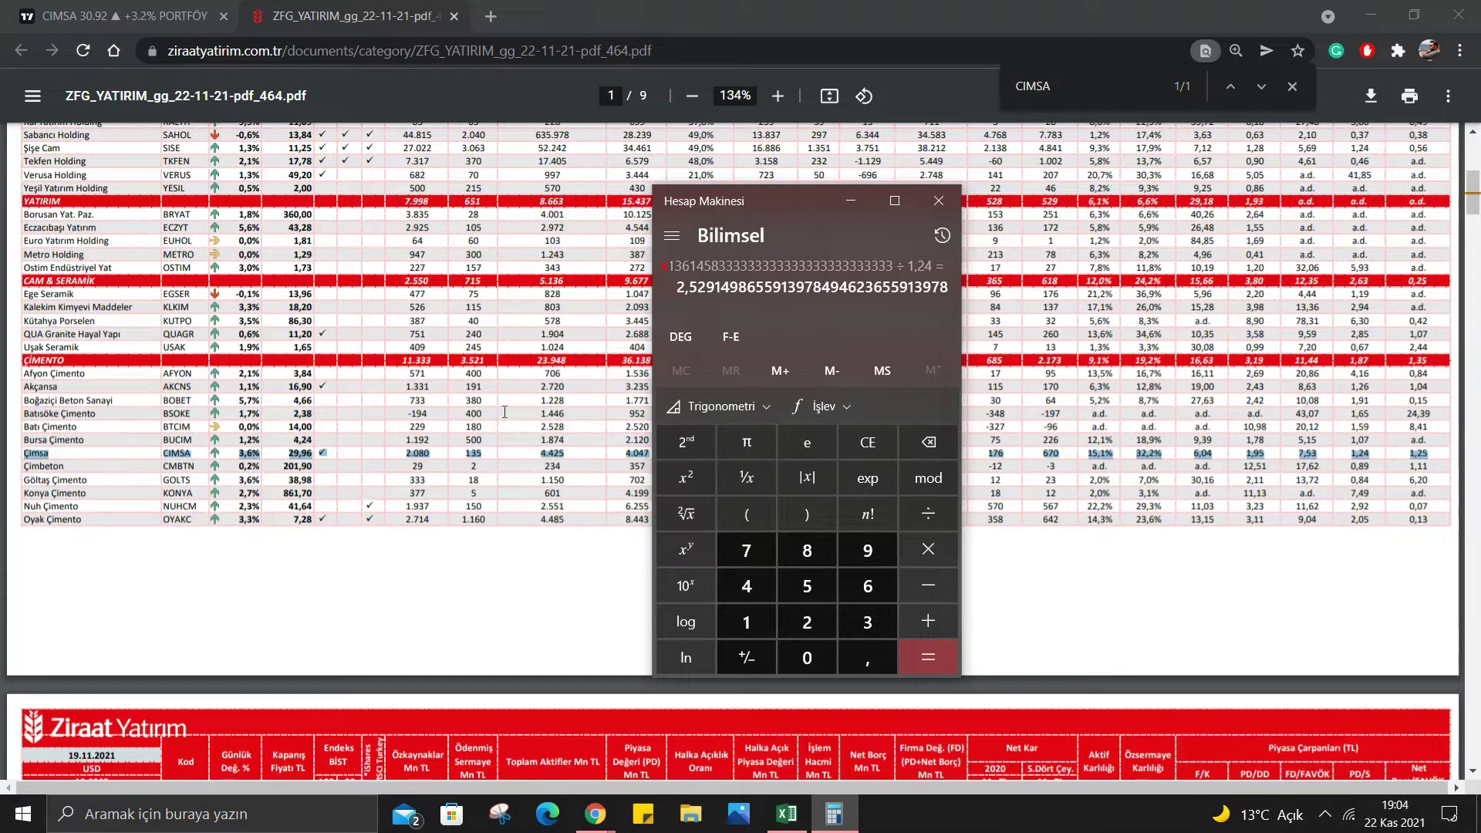
{"action": "left_click", "coordinate": [872, 449]}
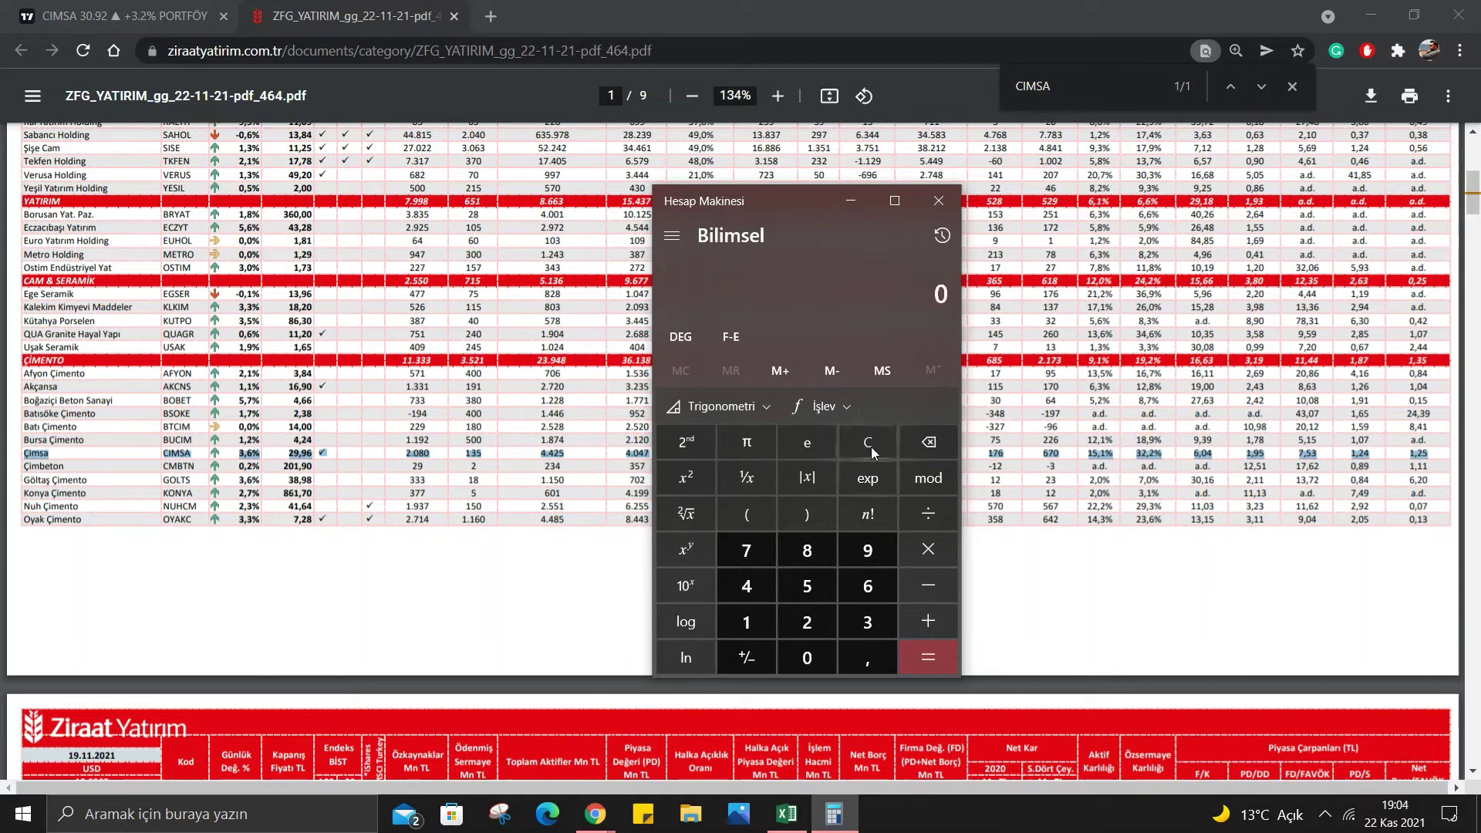
Minimize Calculator, check CIMSA's 39,52 target in Excel, then return to the browser charts.
{"action": "left_click", "coordinate": [851, 200]}
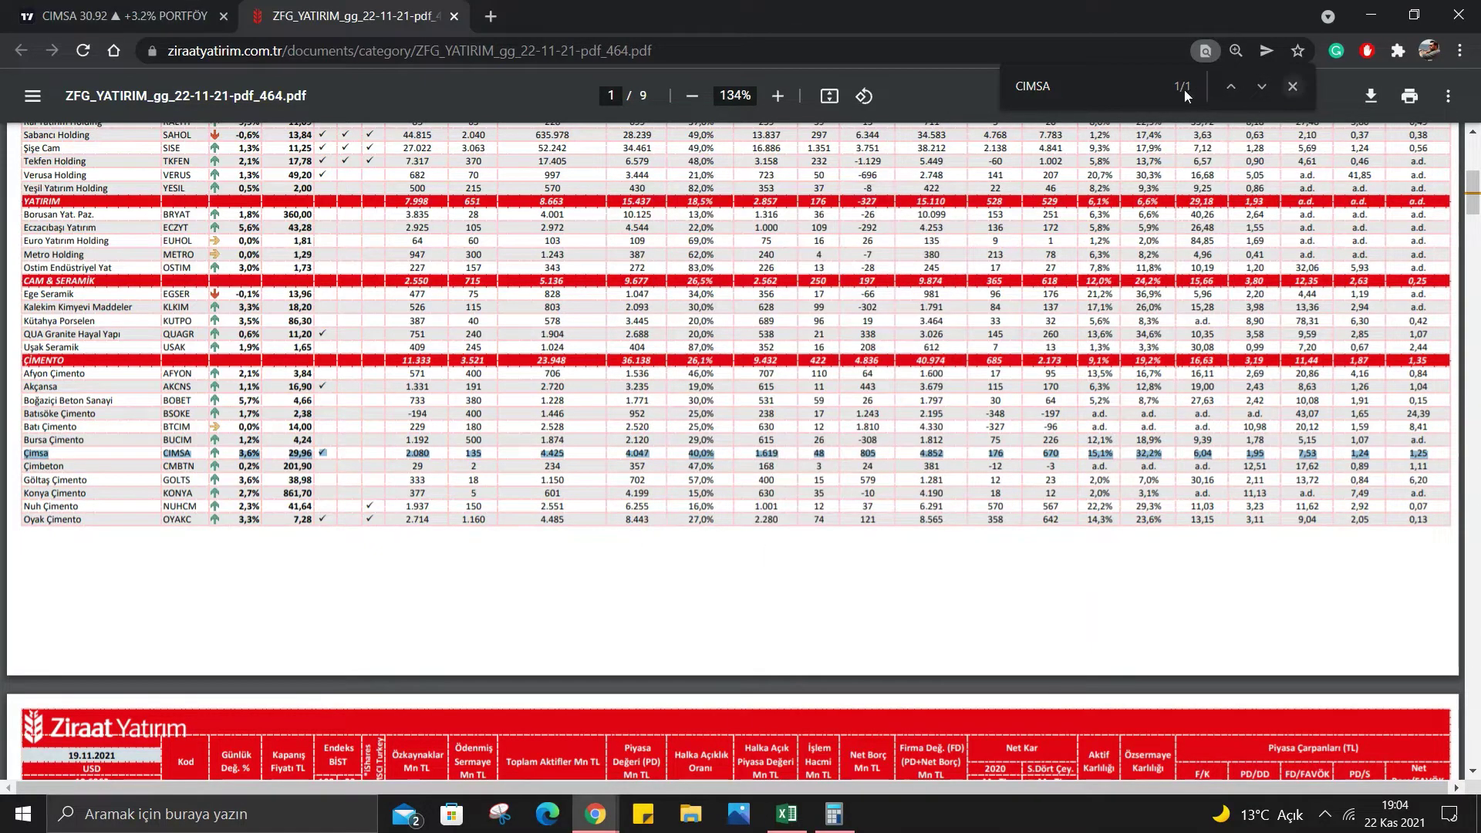
{"action": "left_click", "coordinate": [1131, 88]}
{"action": "left_click", "coordinate": [787, 813]}
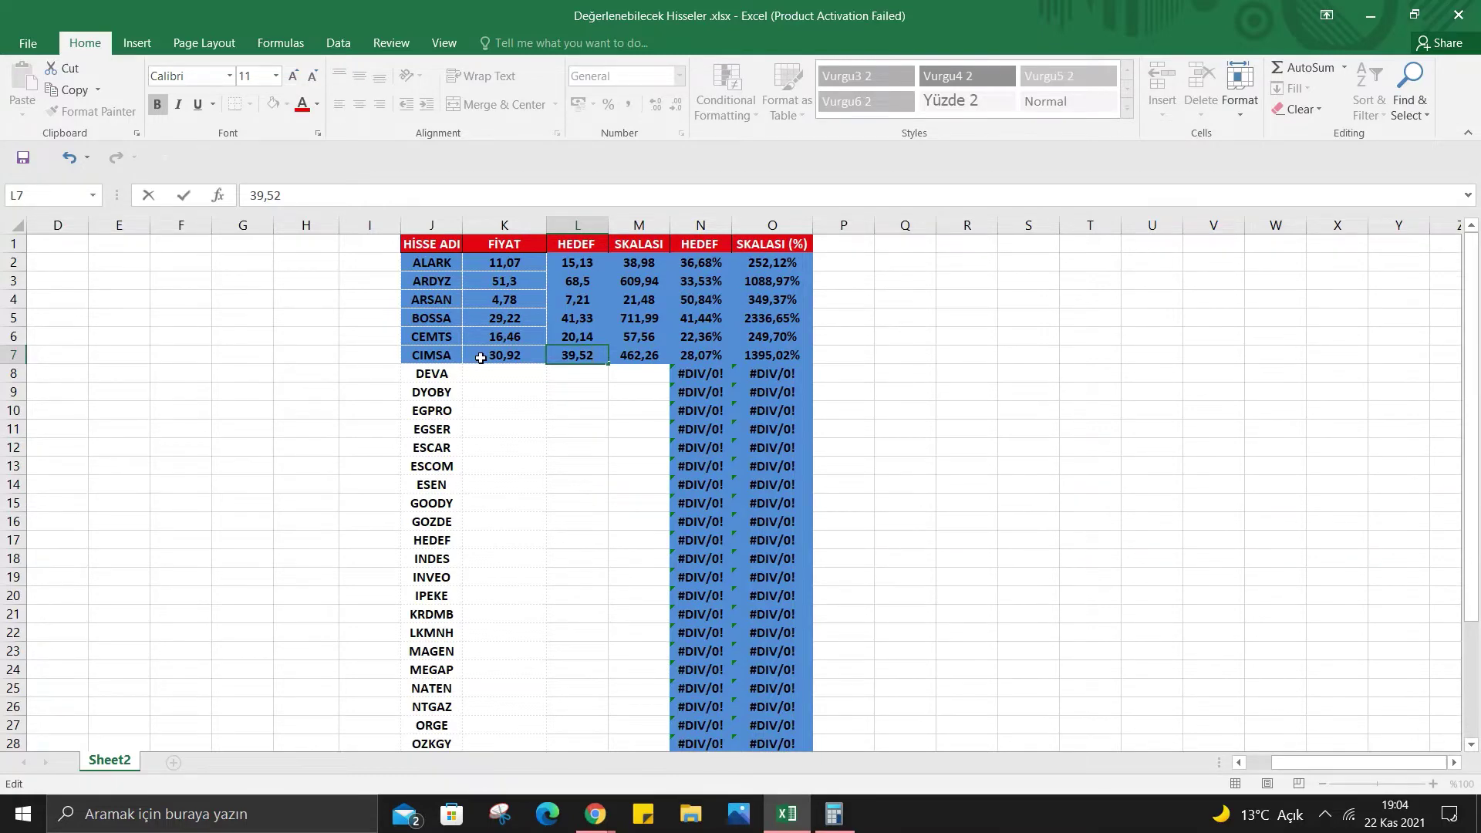
{"action": "mouse_move", "coordinate": [594, 813]}
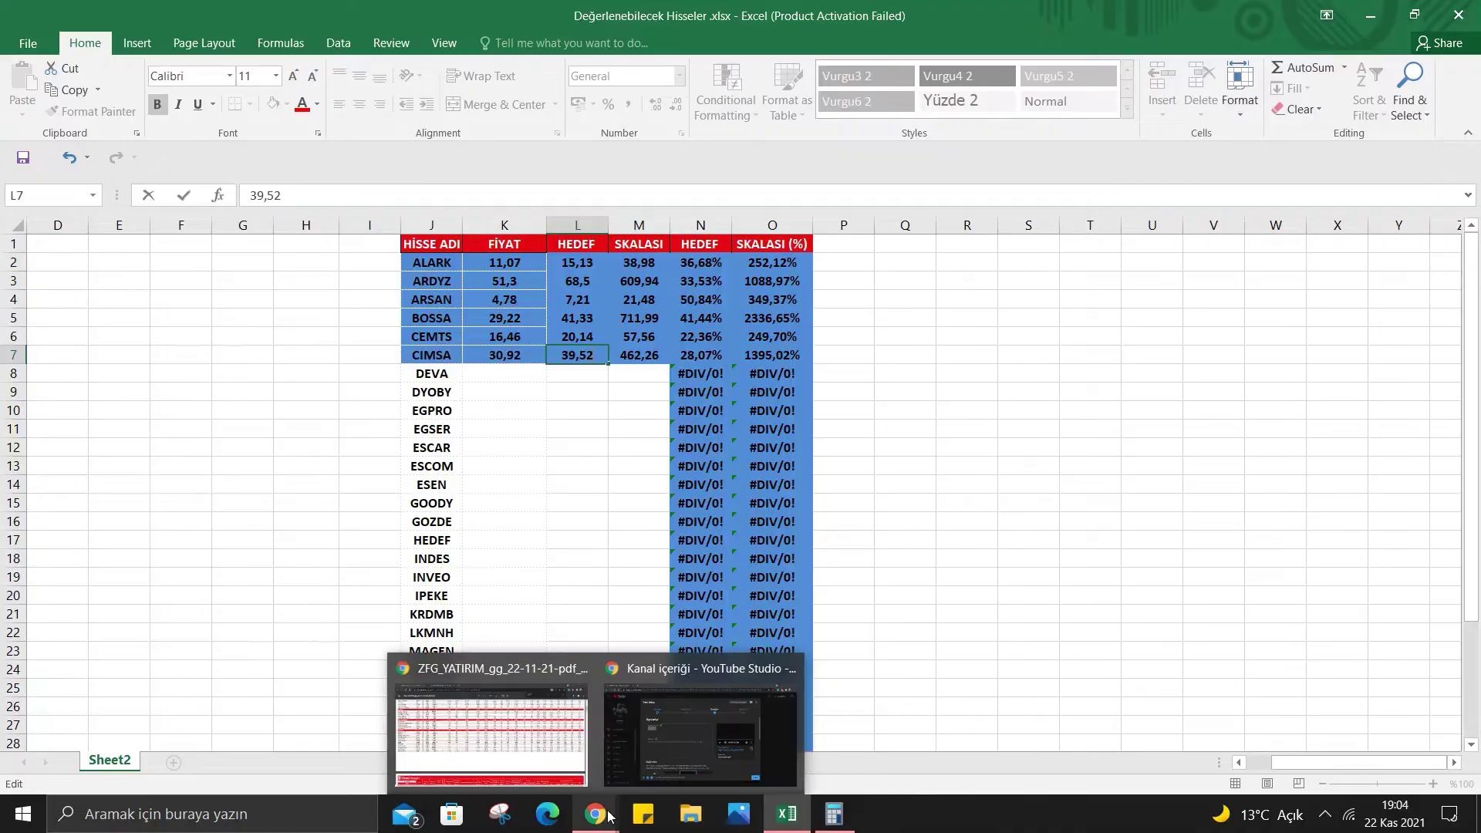
{"action": "left_click", "coordinate": [538, 718]}
Delete the dashed 18.08 line from the CIMSA chart and undo a trial brush circle.
{"action": "left_click", "coordinate": [69, 15]}
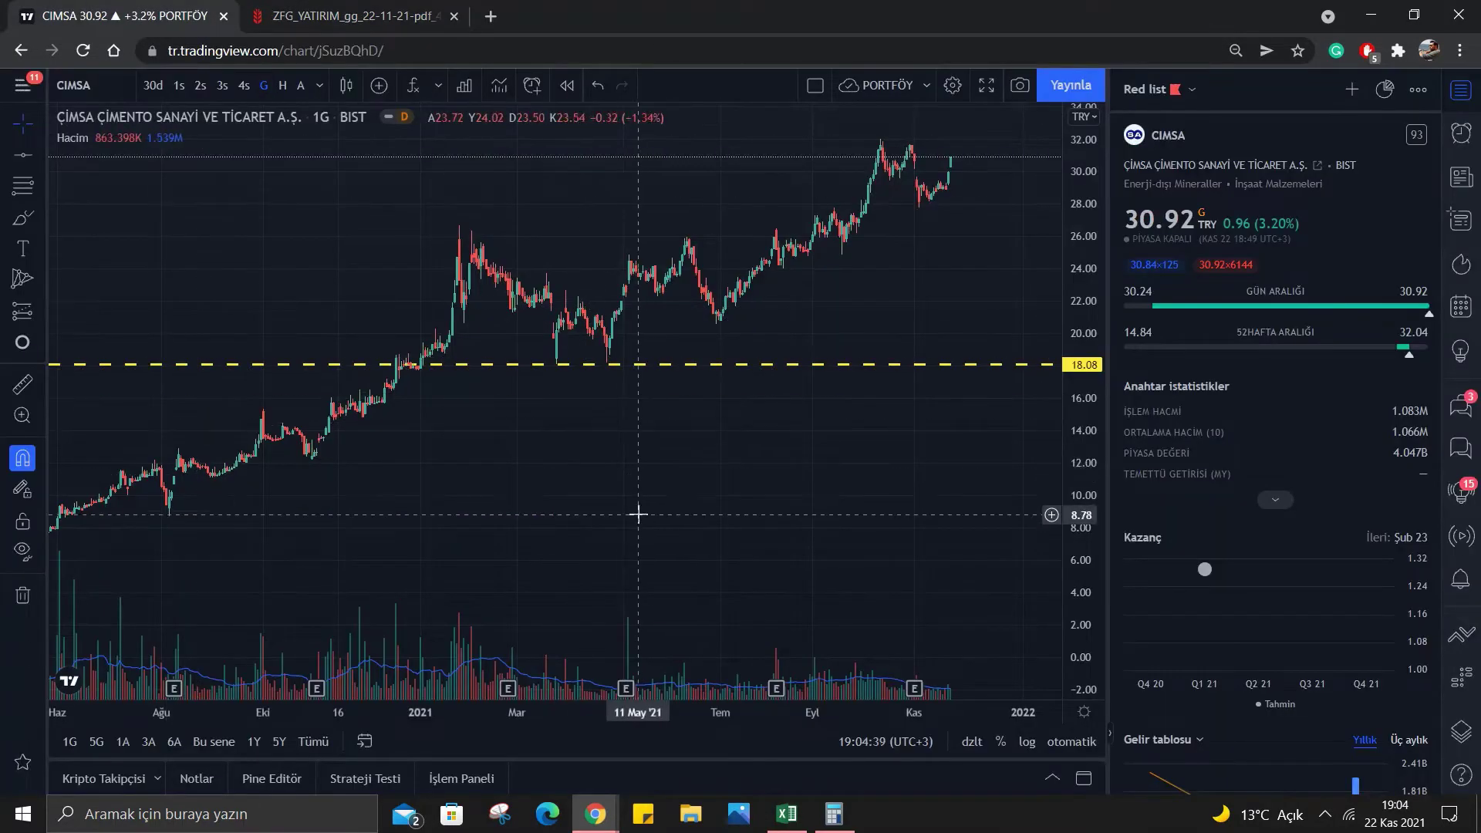
{"action": "left_click", "coordinate": [23, 594]}
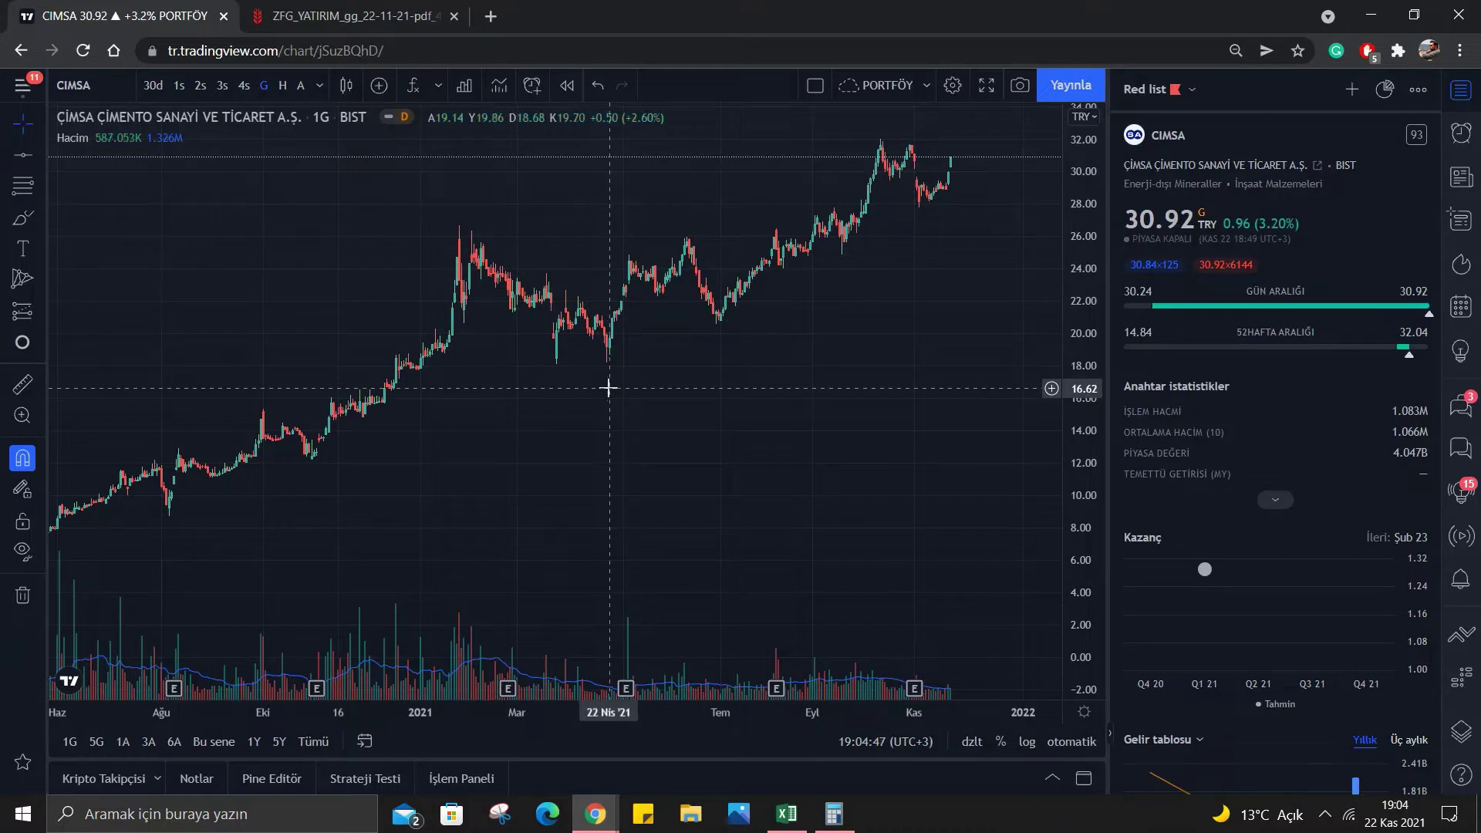
{"action": "left_click", "coordinate": [26, 224]}
{"action": "left_click_drag", "start_coordinate": [1001, 133], "coordinate": [989, 144]}
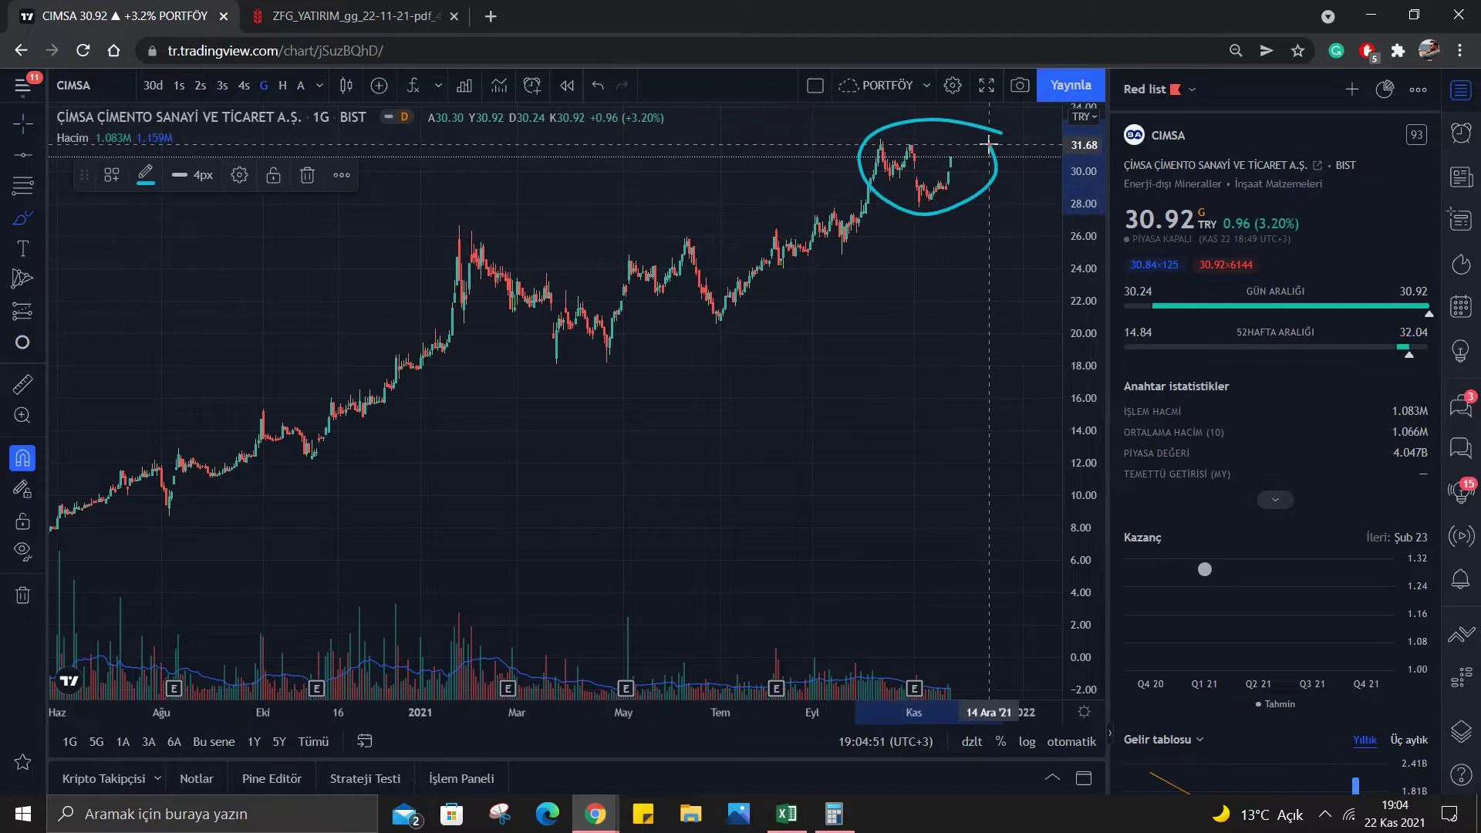
{"action": "key", "text": "ctrl+z"}
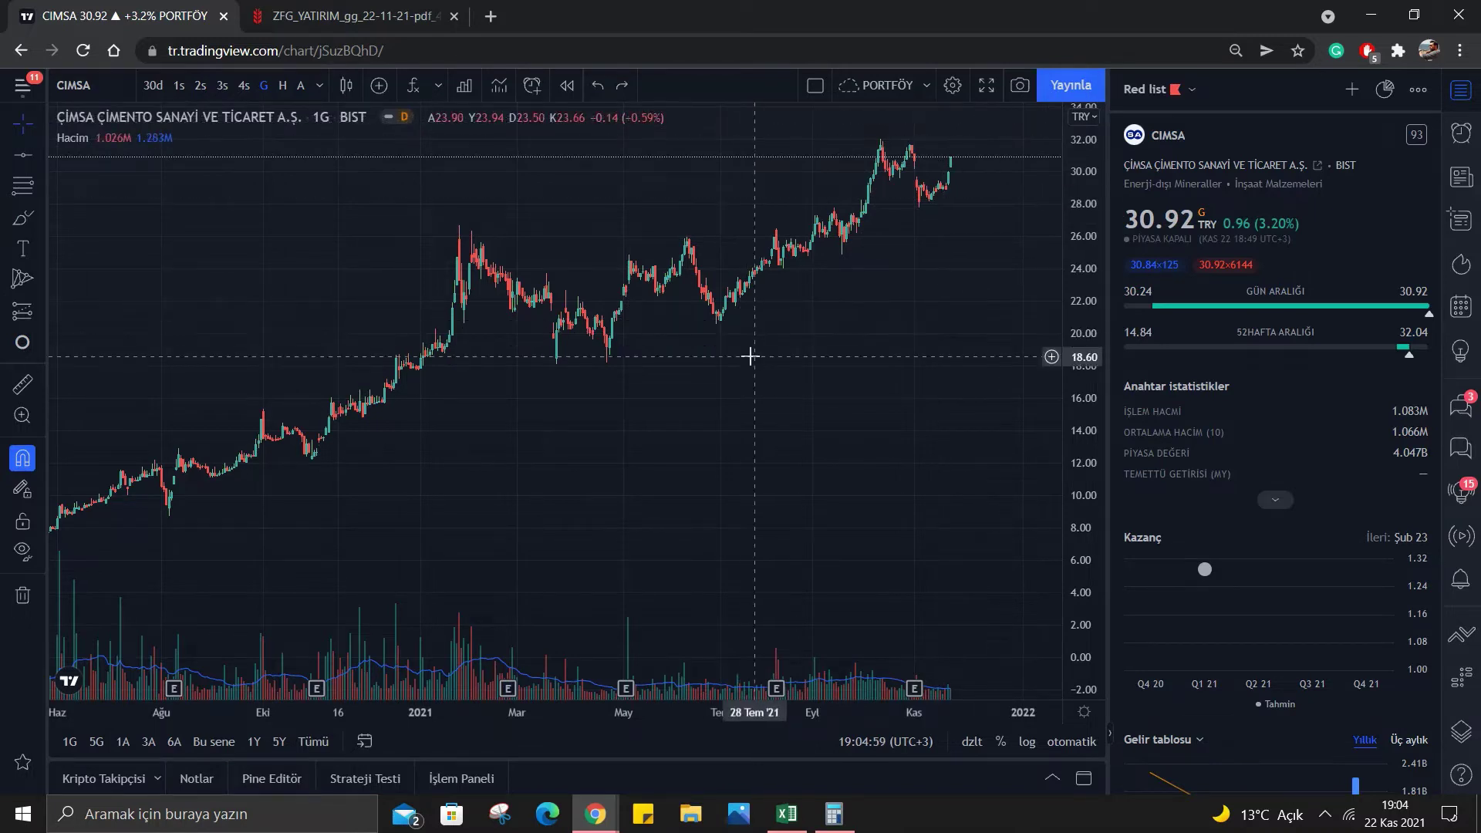
Show CIMSA's full monthly history and add a horizontal resistance line at 18.46.
{"action": "left_click", "coordinate": [300, 85]}
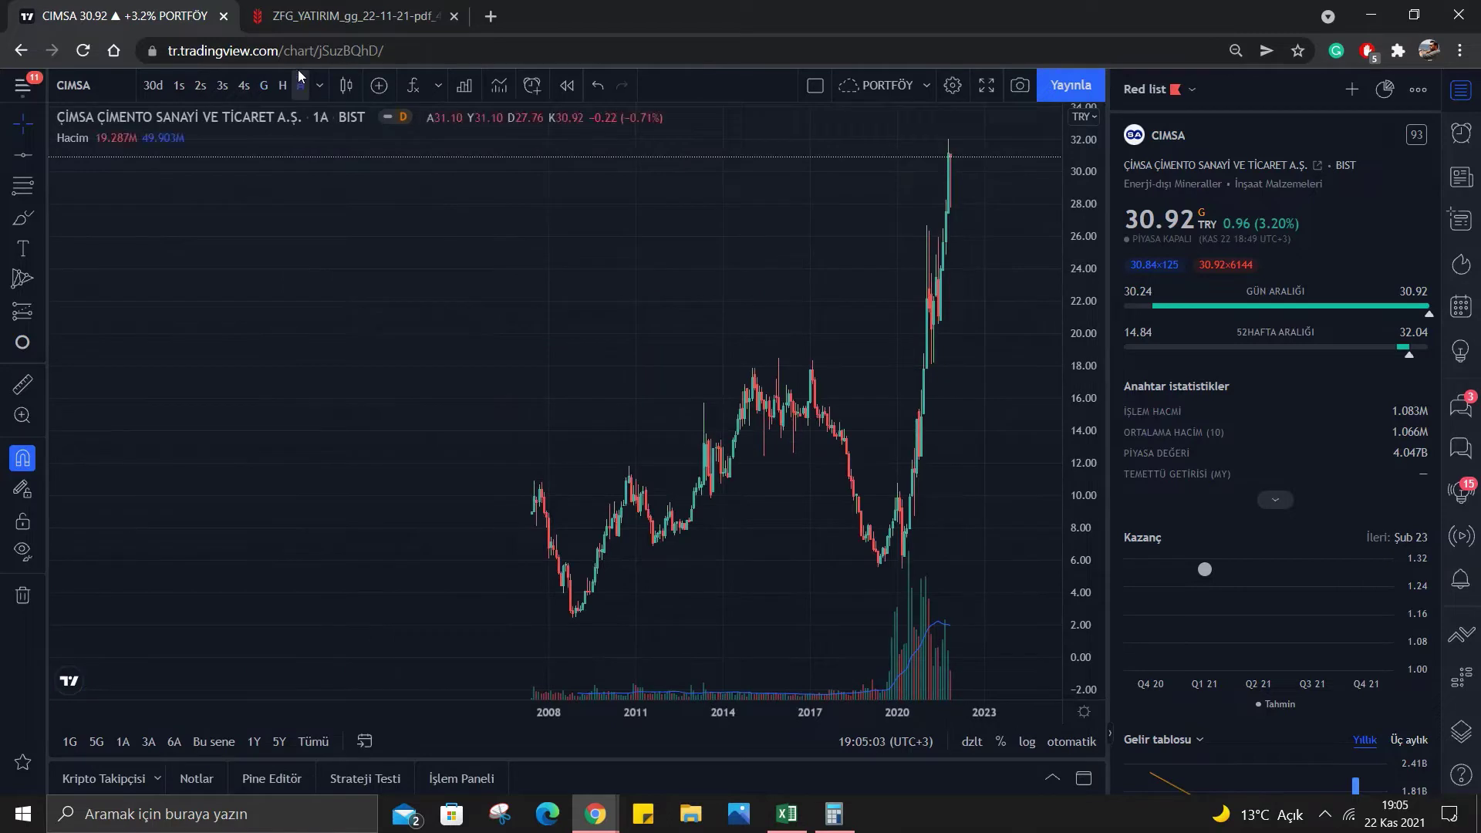
{"action": "scroll", "coordinate": [854, 579], "scroll_direction": "up", "scroll_amount": 2}
{"action": "scroll", "coordinate": [887, 517], "scroll_direction": "up", "scroll_amount": 2}
{"action": "left_click_drag", "start_coordinate": [924, 458], "coordinate": [872, 456]}
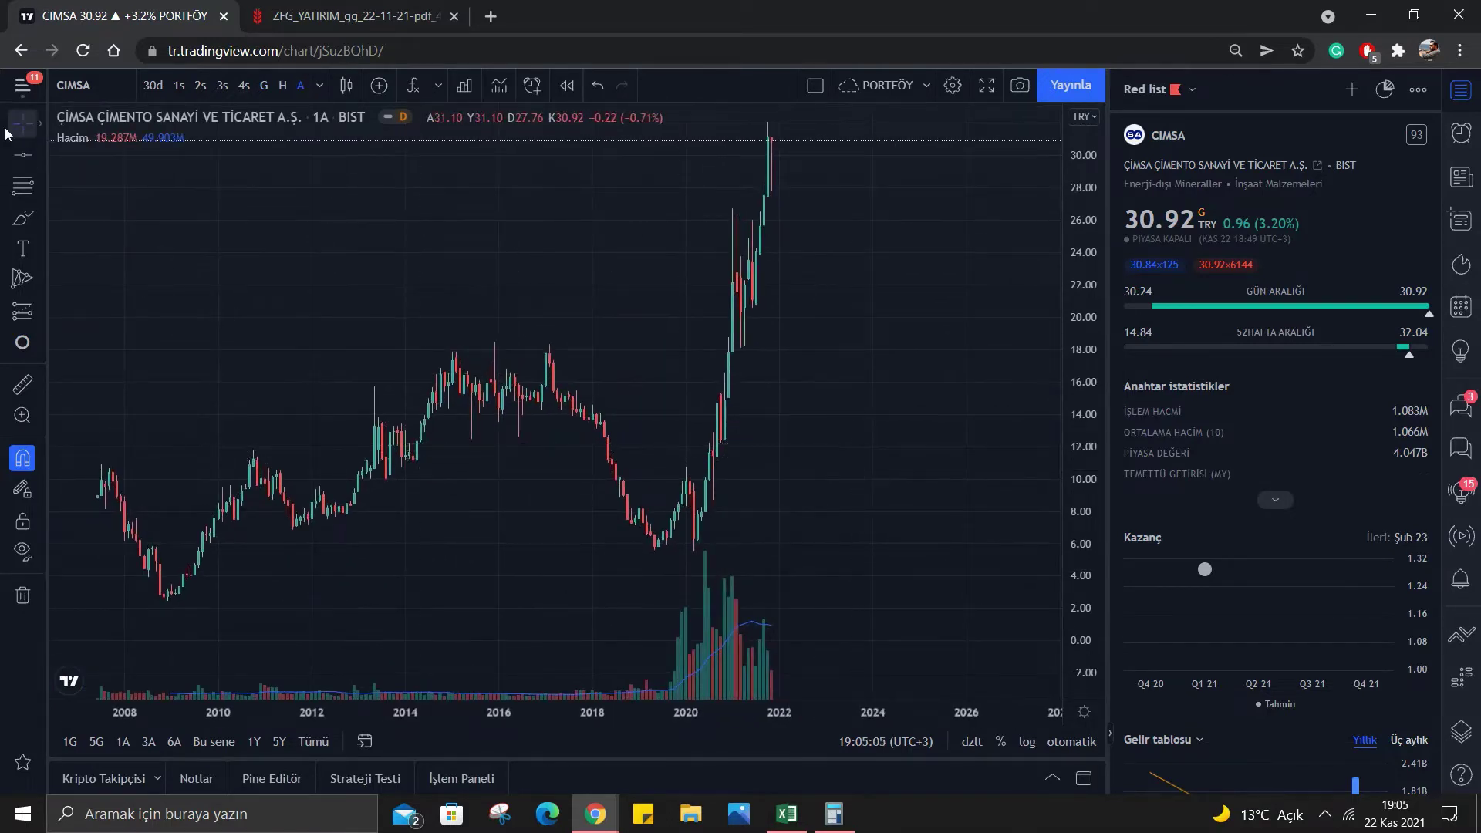
{"action": "left_click", "coordinate": [494, 339]}
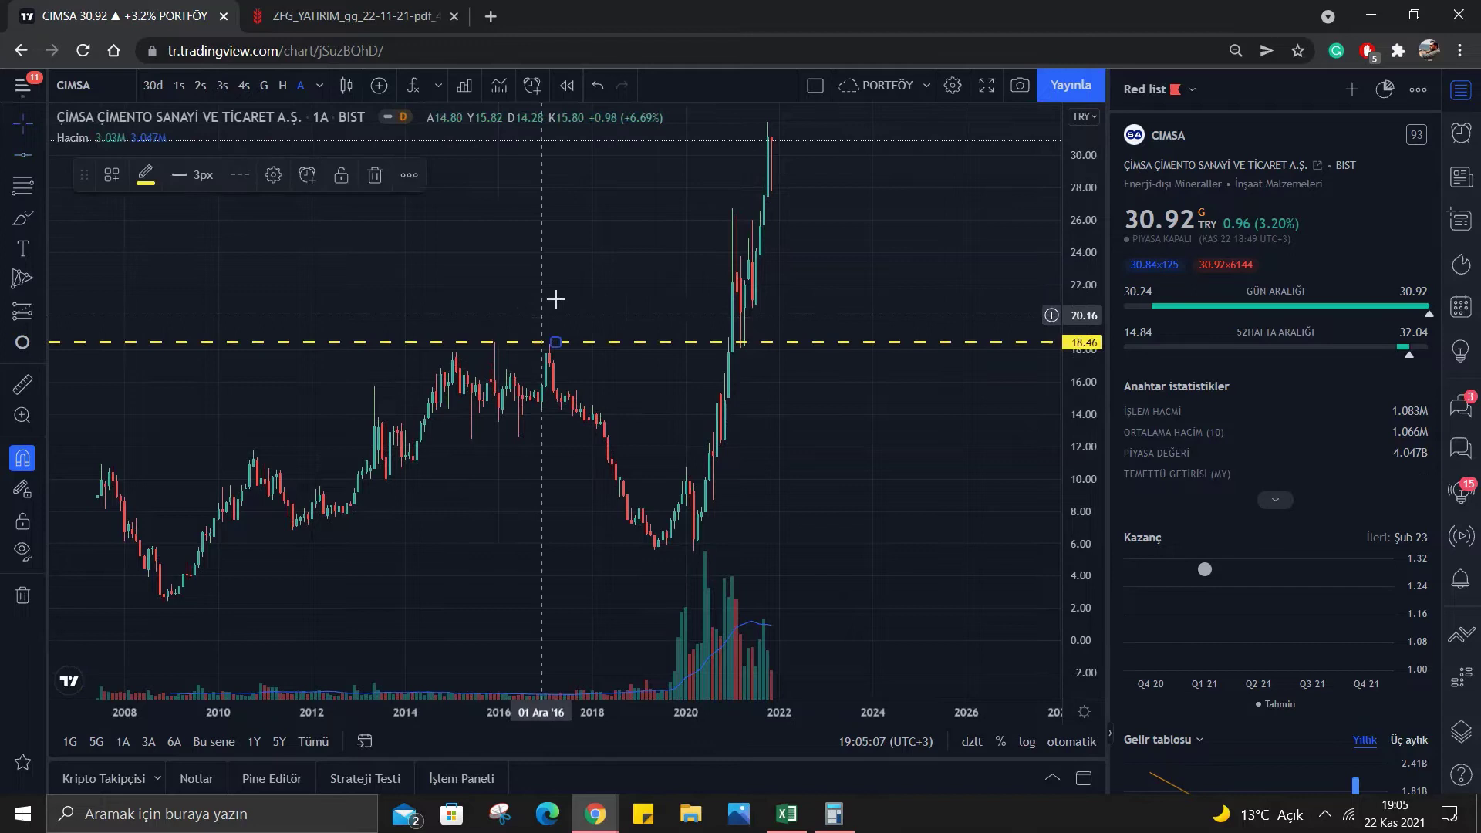
Draw a shaded arc from the 2015 peak to the 2017 peak beneath the resistance.
{"action": "left_click_drag", "start_coordinate": [840, 489], "coordinate": [740, 479]}
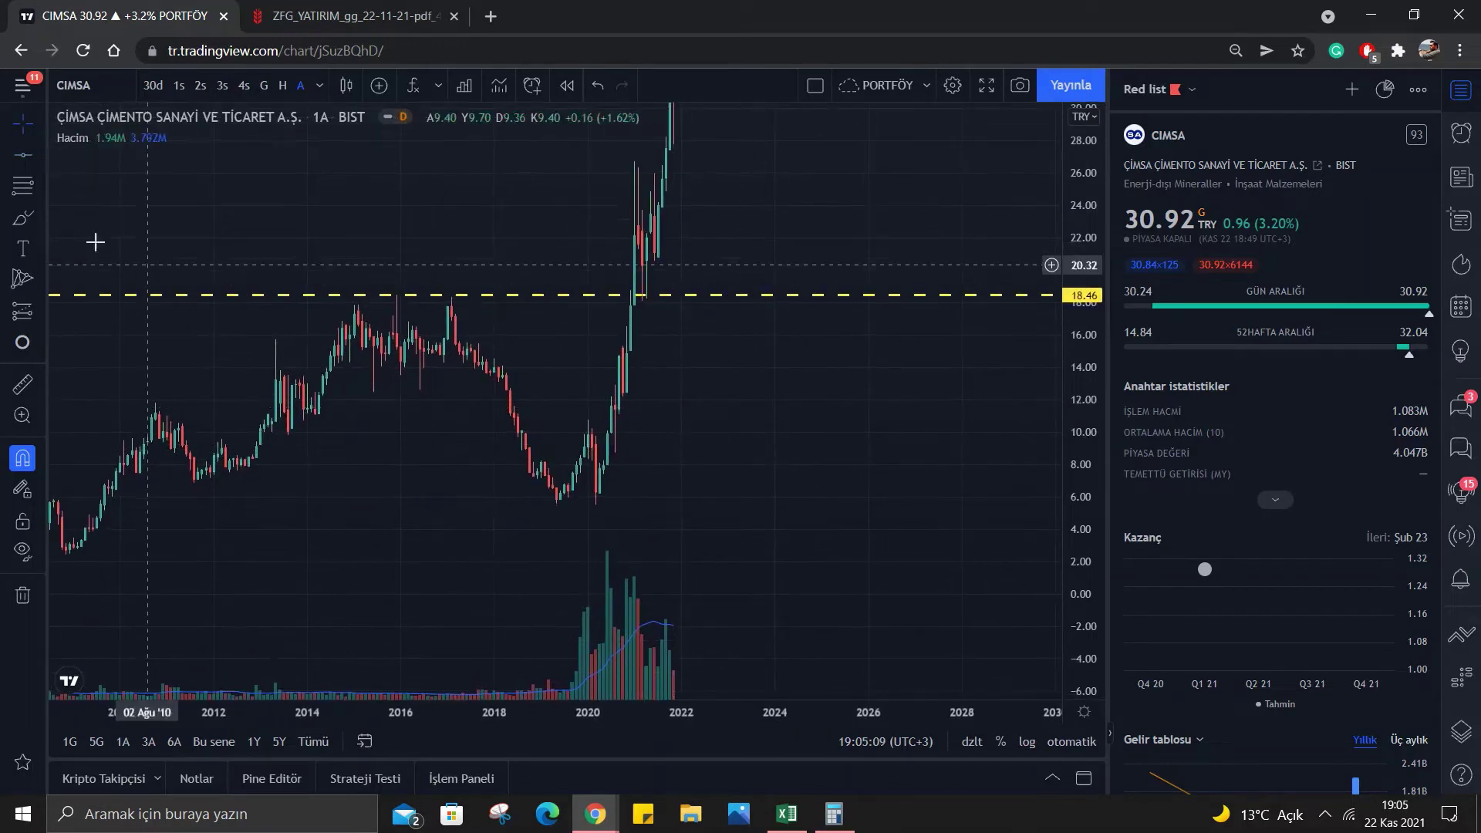
{"action": "left_click", "coordinate": [40, 216]}
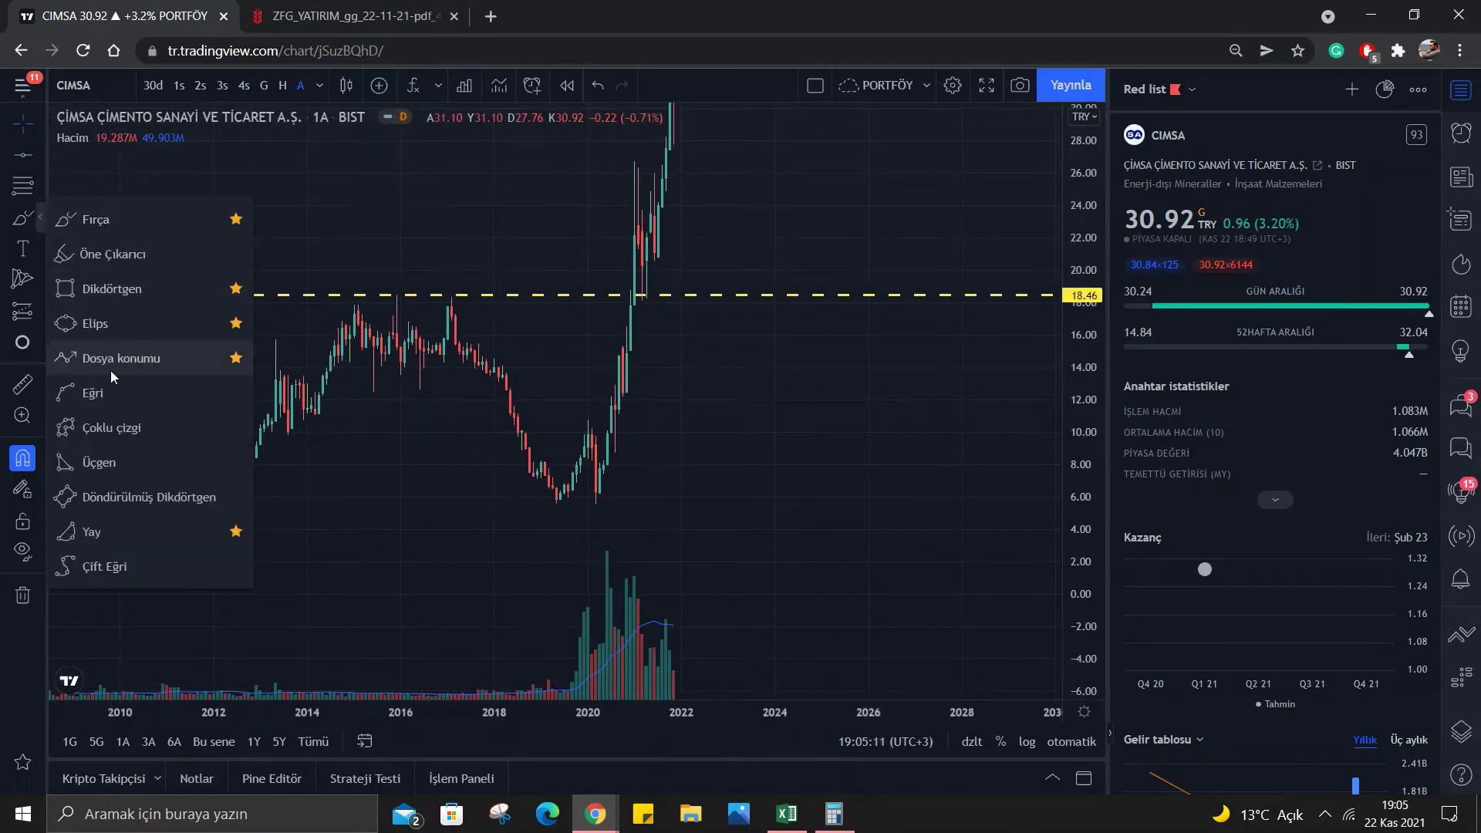
{"action": "left_click", "coordinate": [104, 534]}
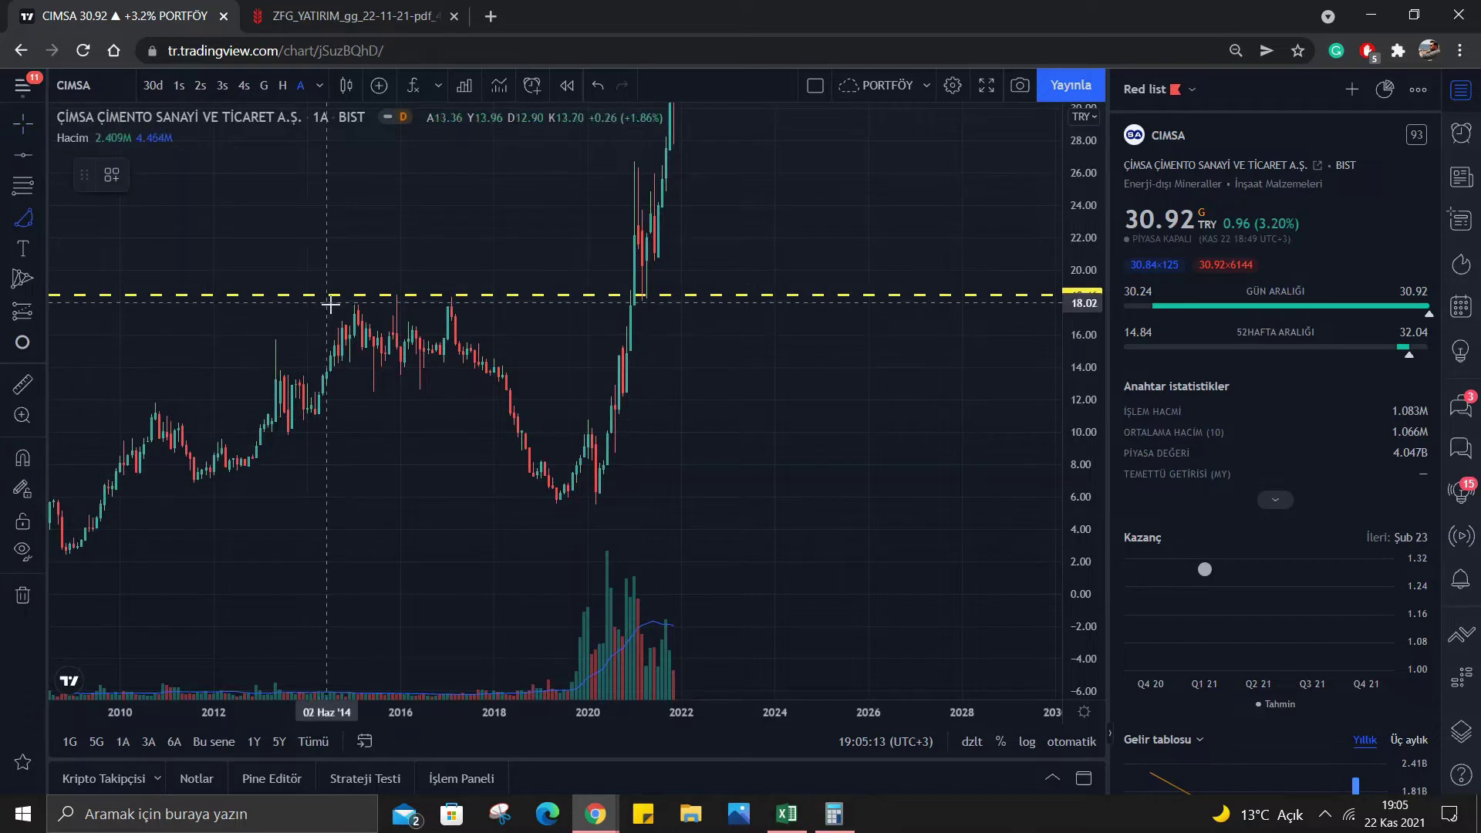
{"action": "left_click", "coordinate": [354, 293]}
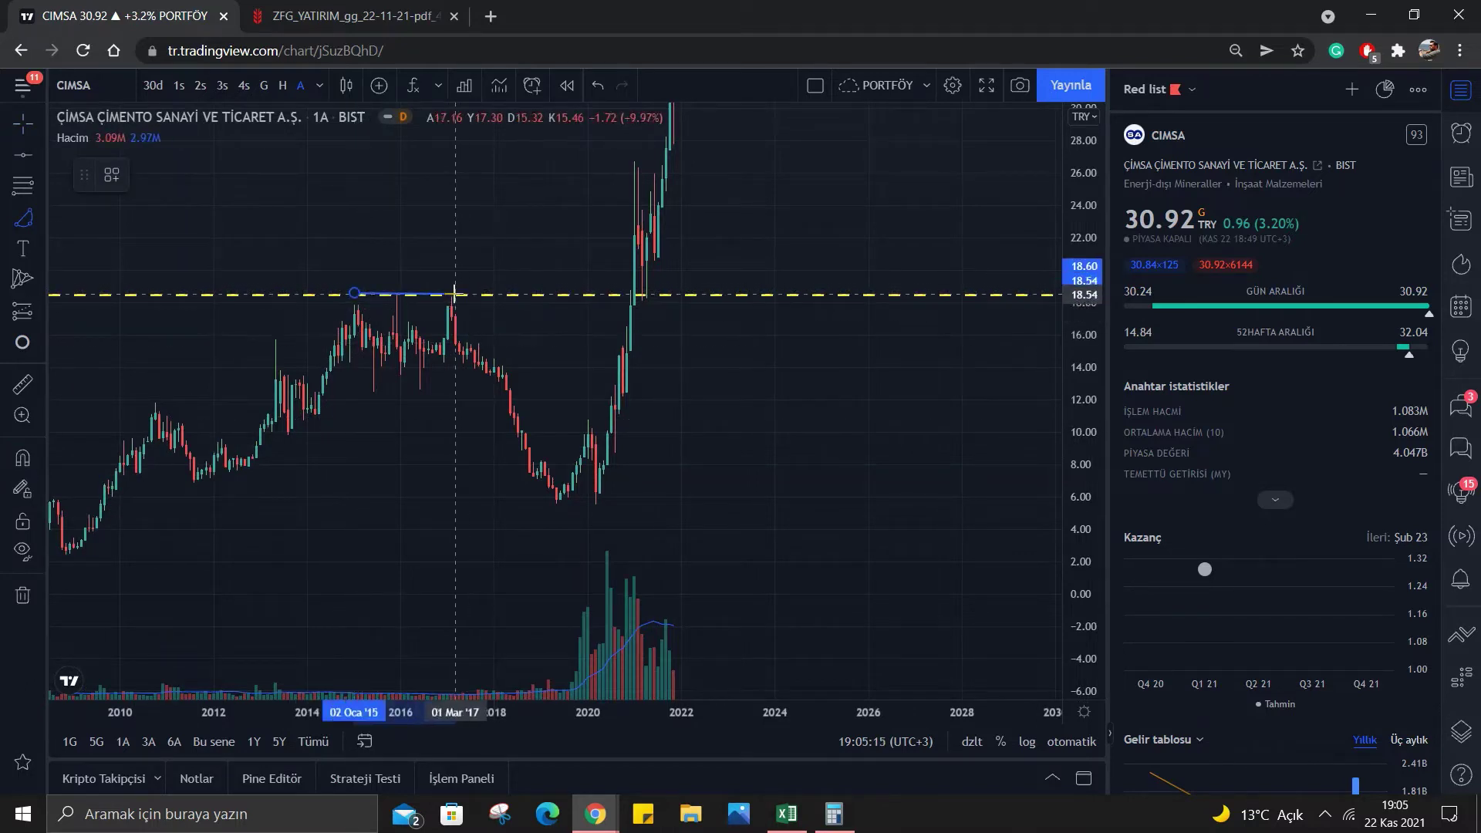
{"action": "left_click", "coordinate": [455, 295]}
{"action": "left_click", "coordinate": [403, 390]}
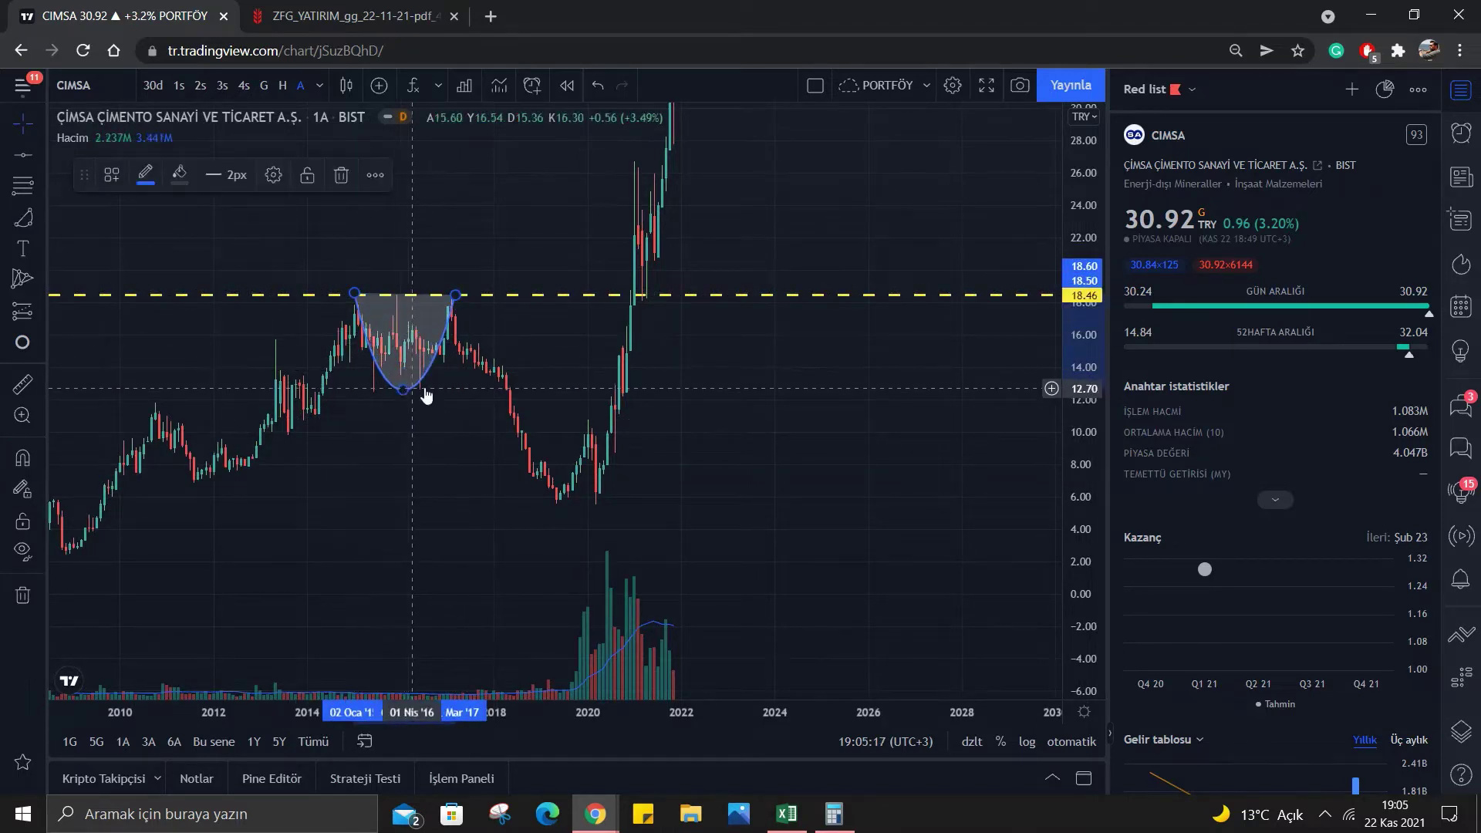
Draw a second arc from the 2017 peak to the 2021 breakout, dipping to the 2019 low.
{"action": "left_click", "coordinate": [12, 215]}
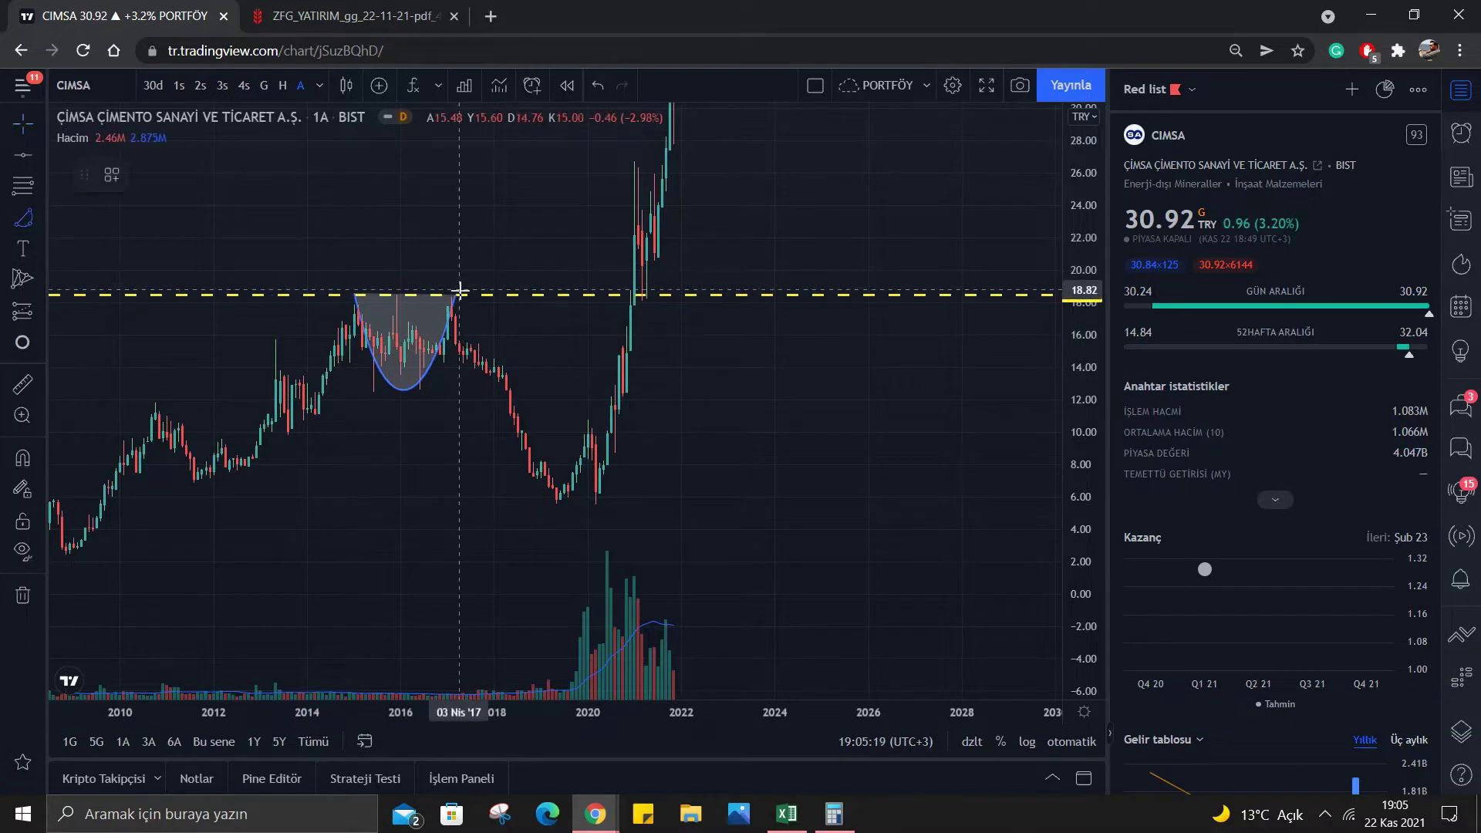
{"action": "left_click", "coordinate": [456, 295]}
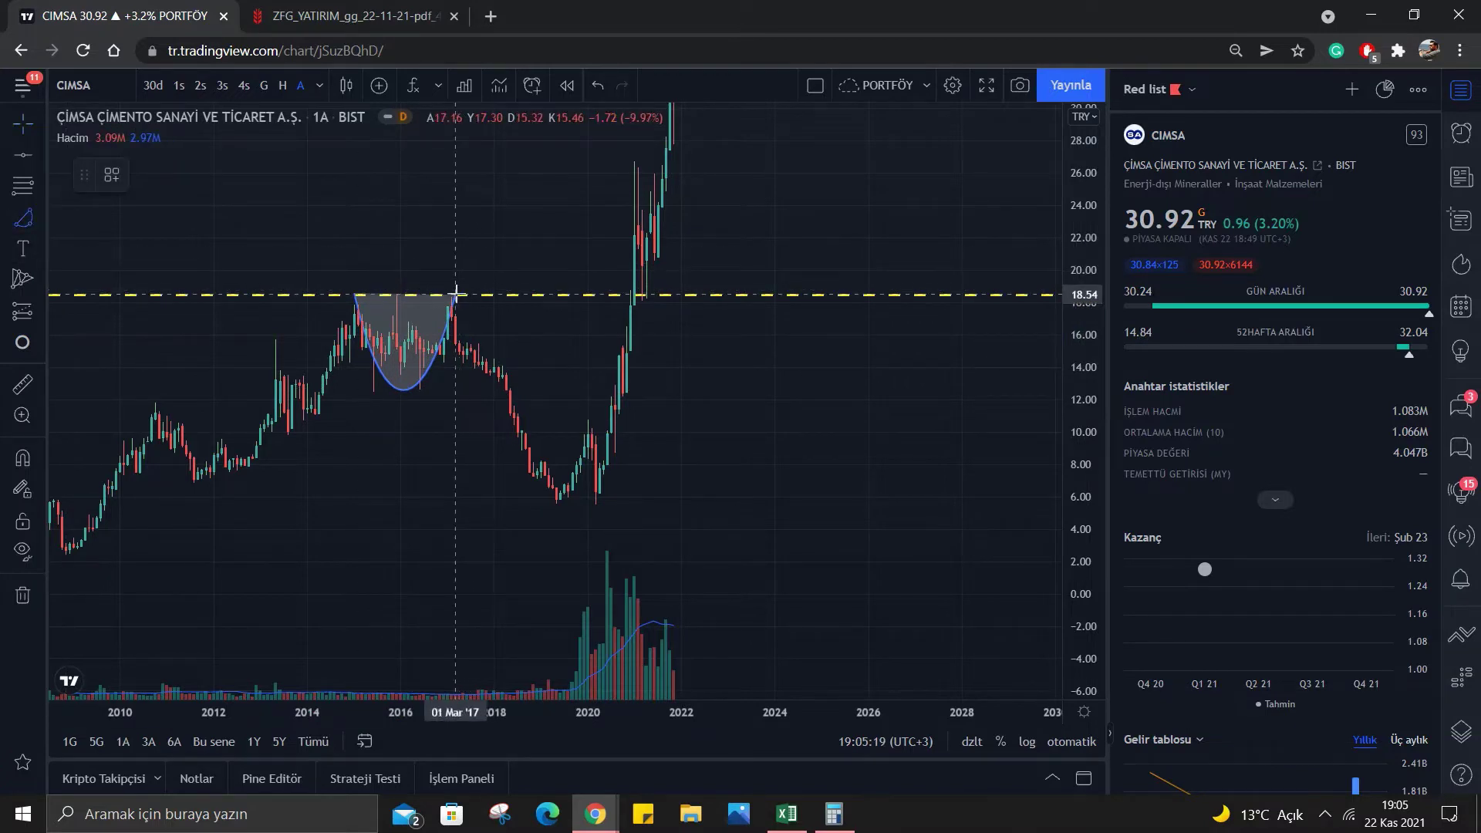
{"action": "left_click", "coordinate": [633, 295]}
{"action": "left_click", "coordinate": [543, 502]}
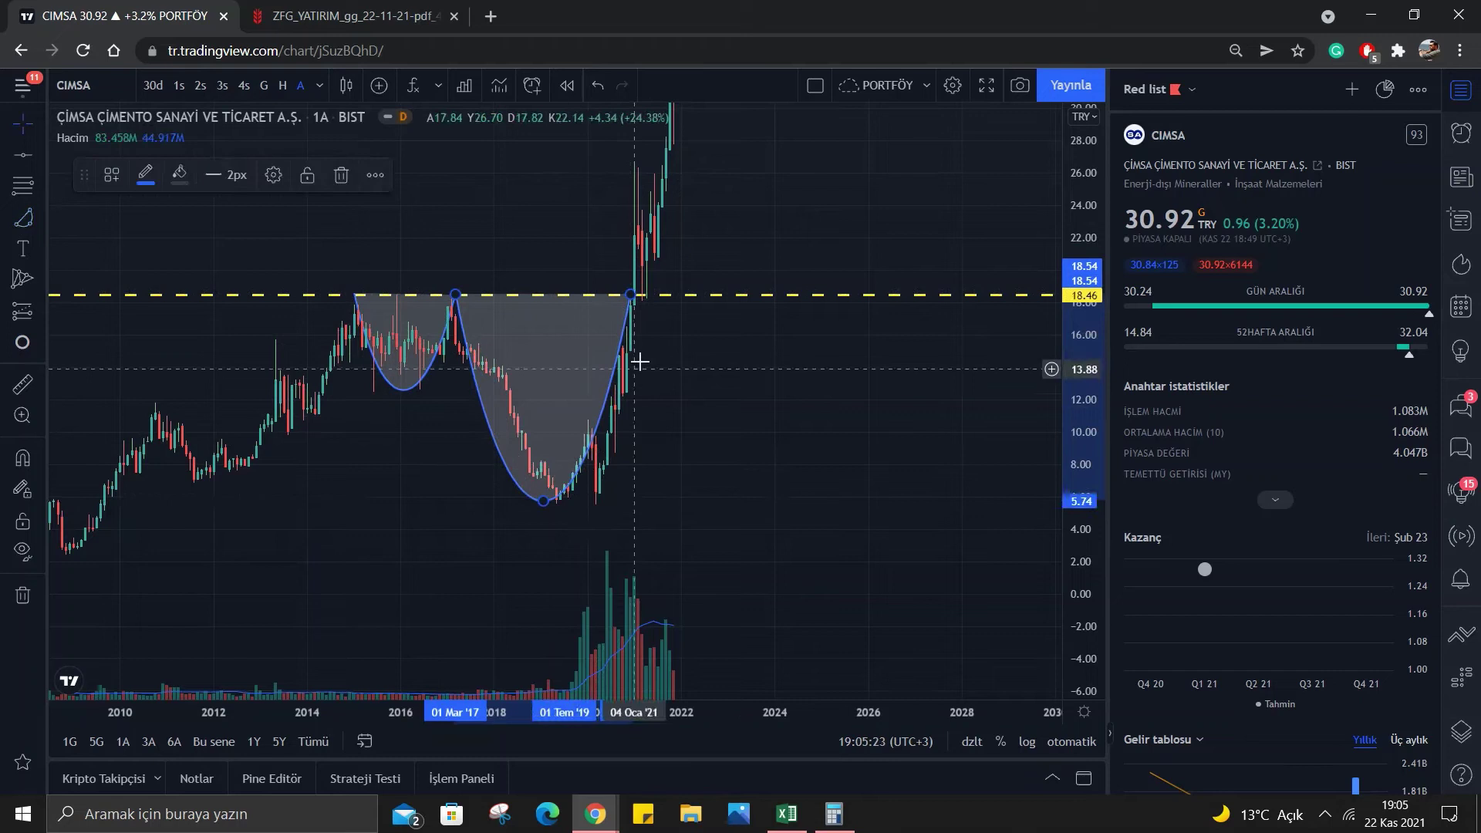
{"action": "left_click_drag", "start_coordinate": [618, 348], "coordinate": [637, 348]}
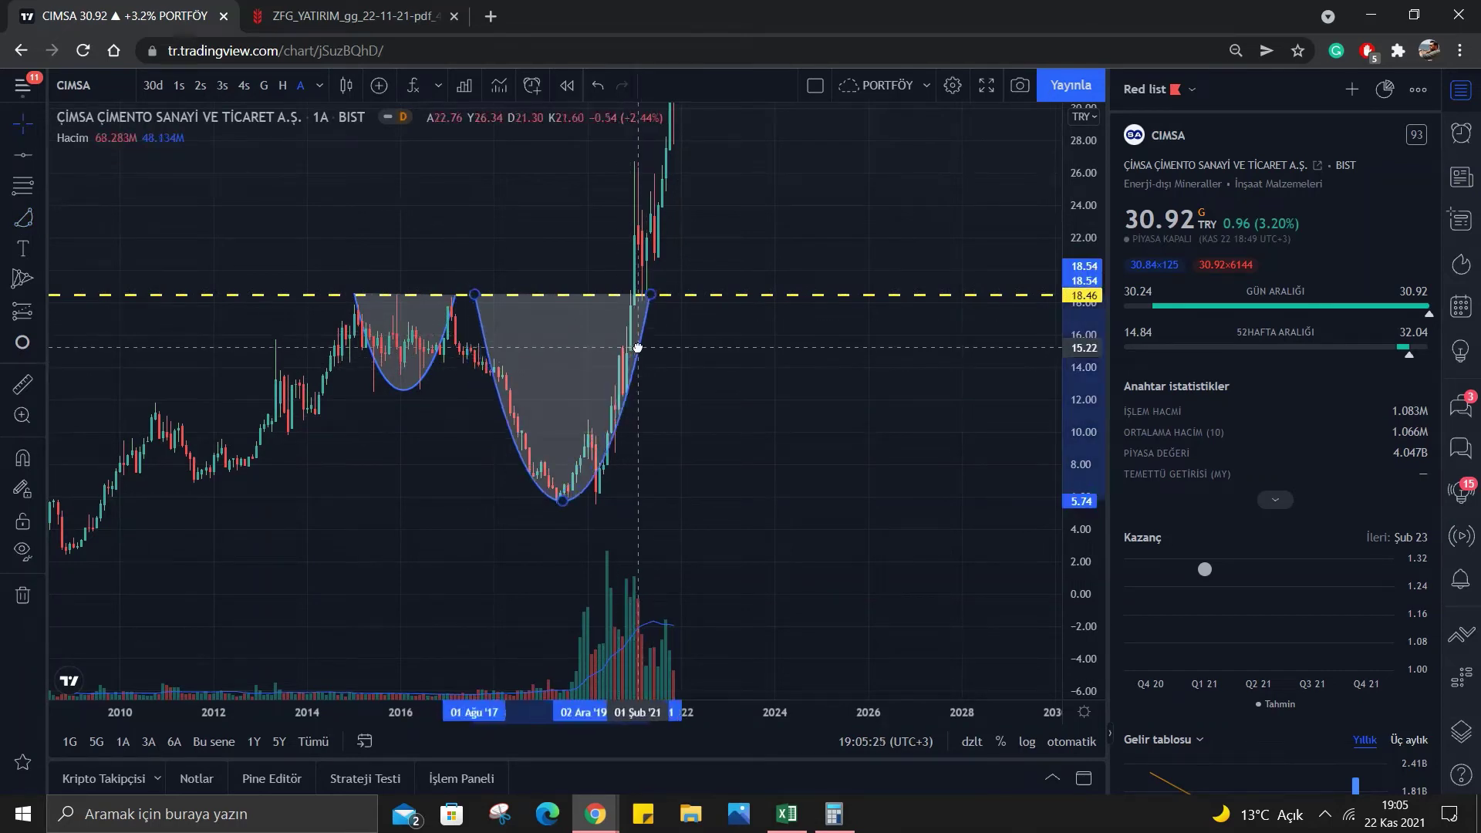
{"action": "left_click", "coordinate": [645, 363]}
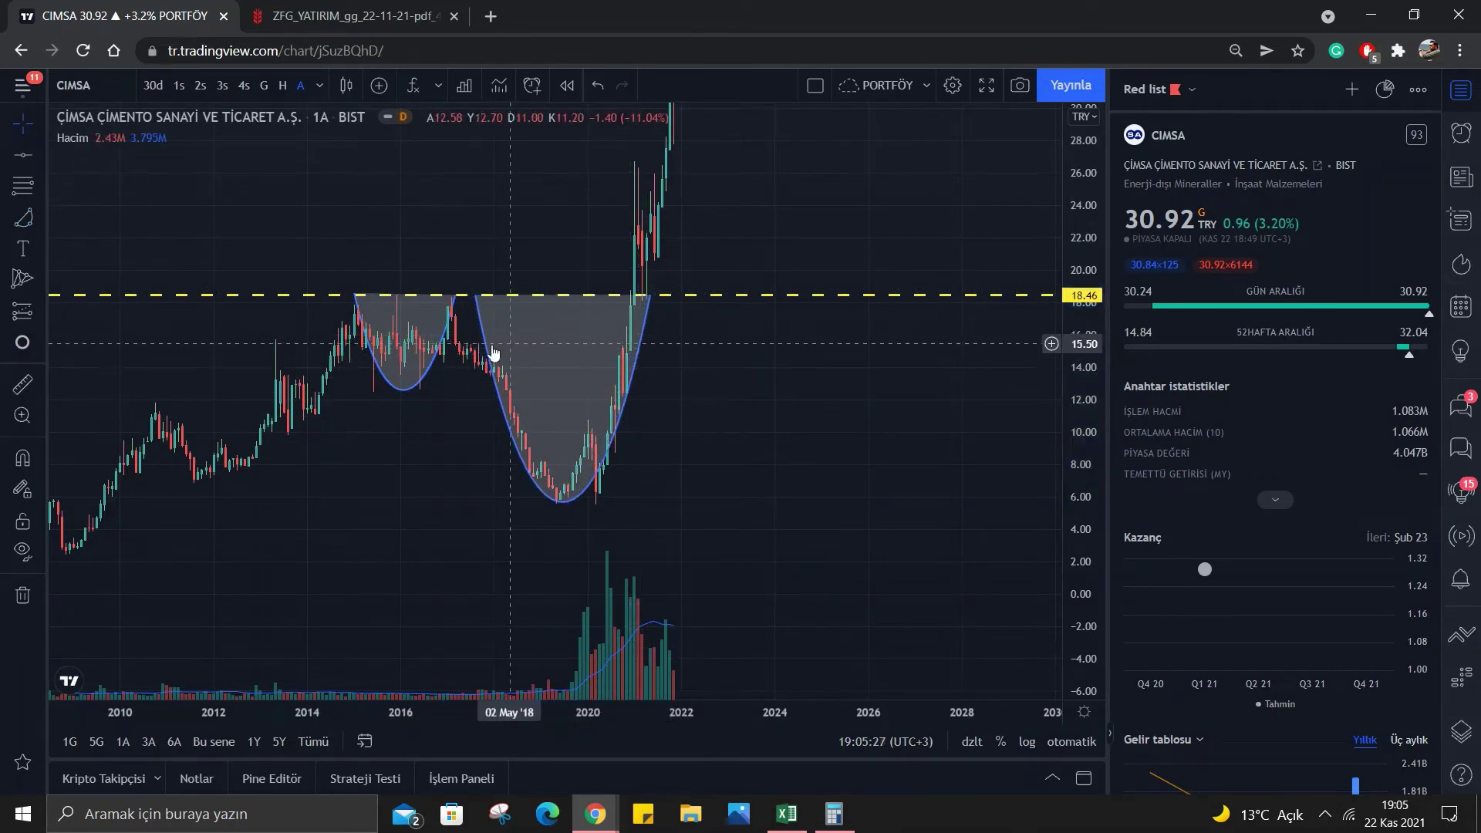
{"action": "left_click", "coordinate": [443, 349]}
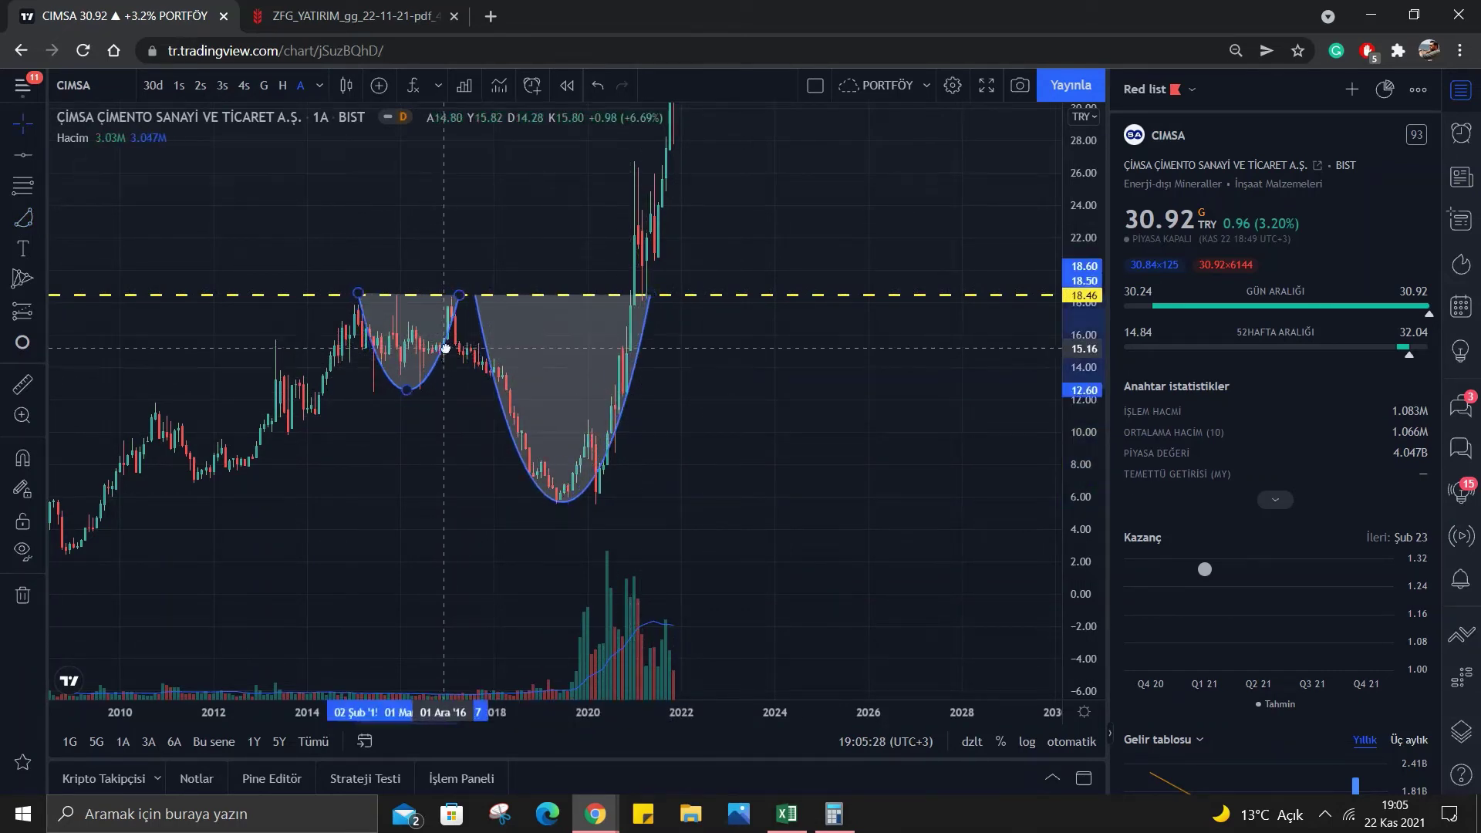
{"action": "left_click", "coordinate": [865, 394]}
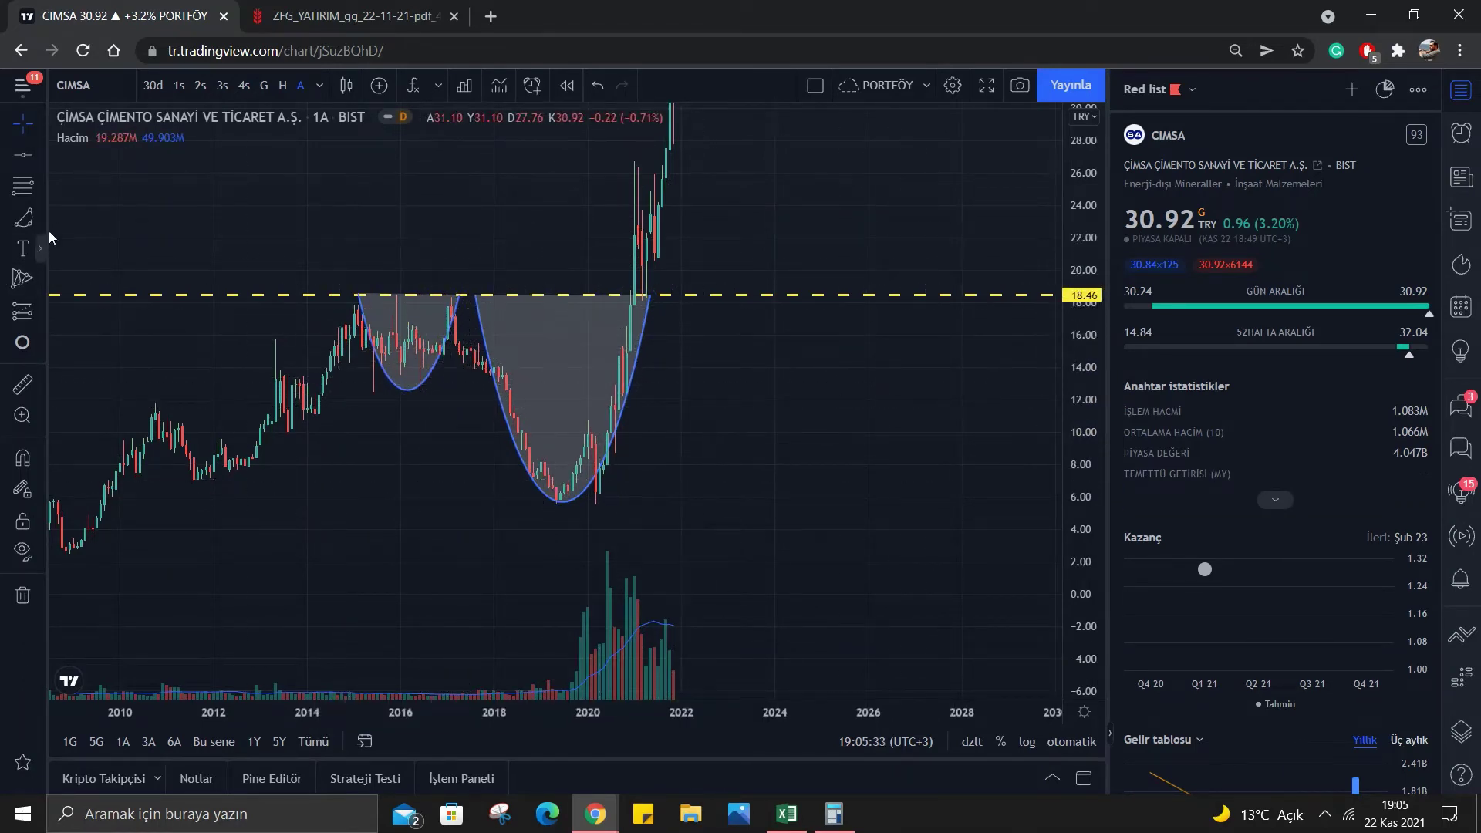
{"action": "left_click", "coordinate": [23, 157]}
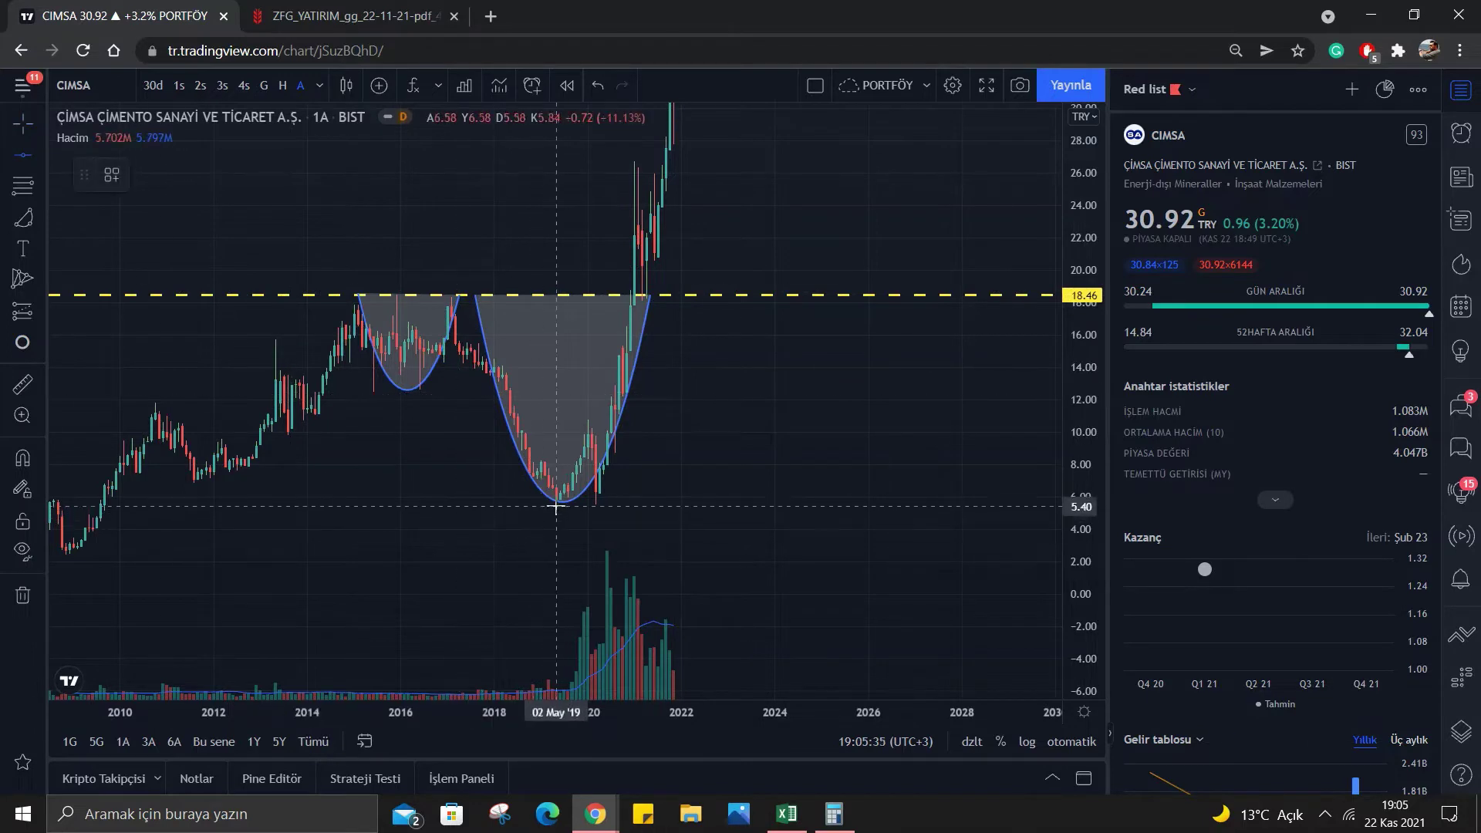
With magnet snapping on, add a 5.50 support line at the 2019 low and realign the 18.46 line.
{"action": "left_click", "coordinate": [23, 458]}
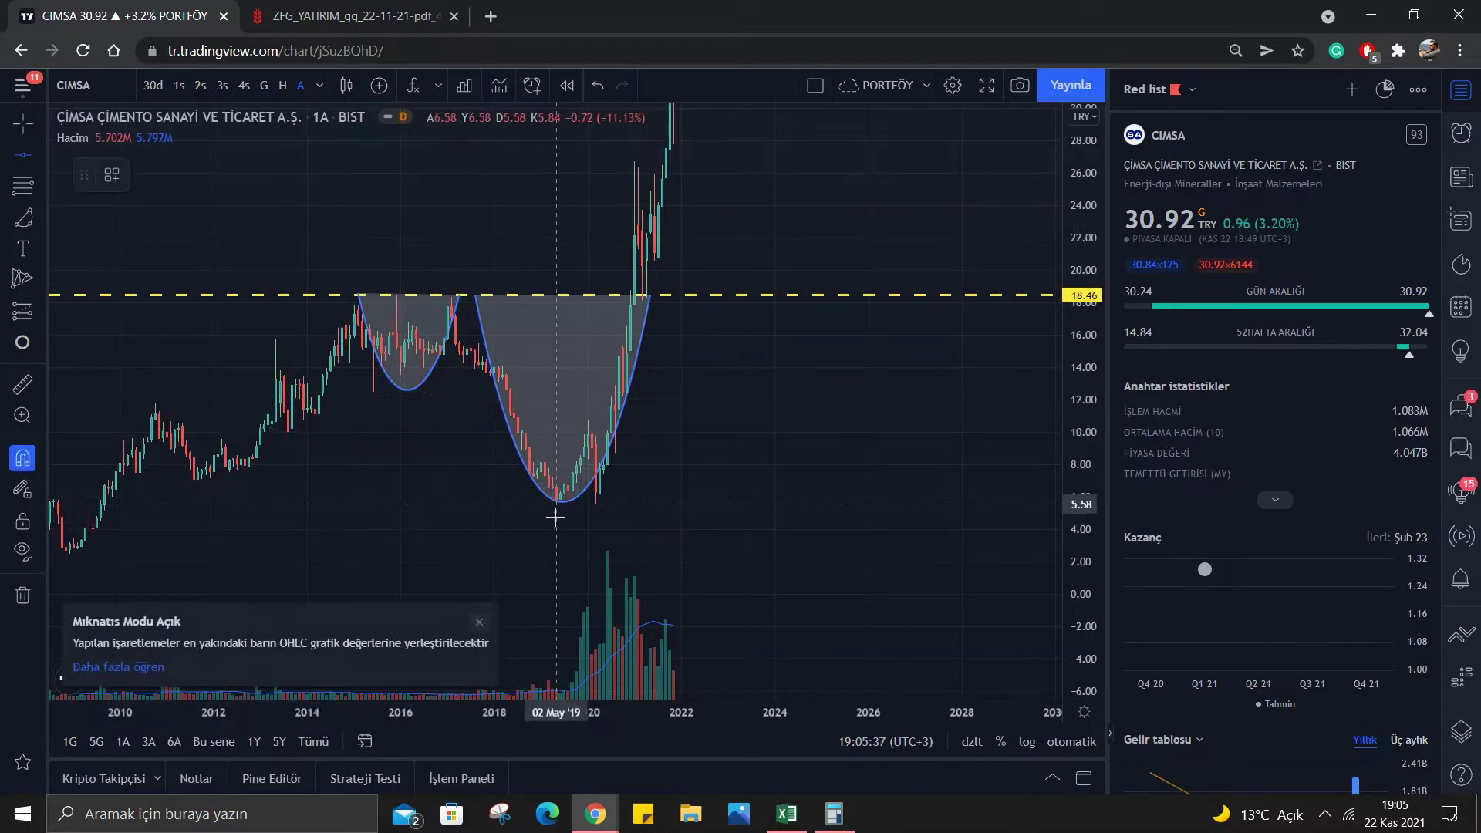
{"action": "left_click", "coordinate": [555, 511]}
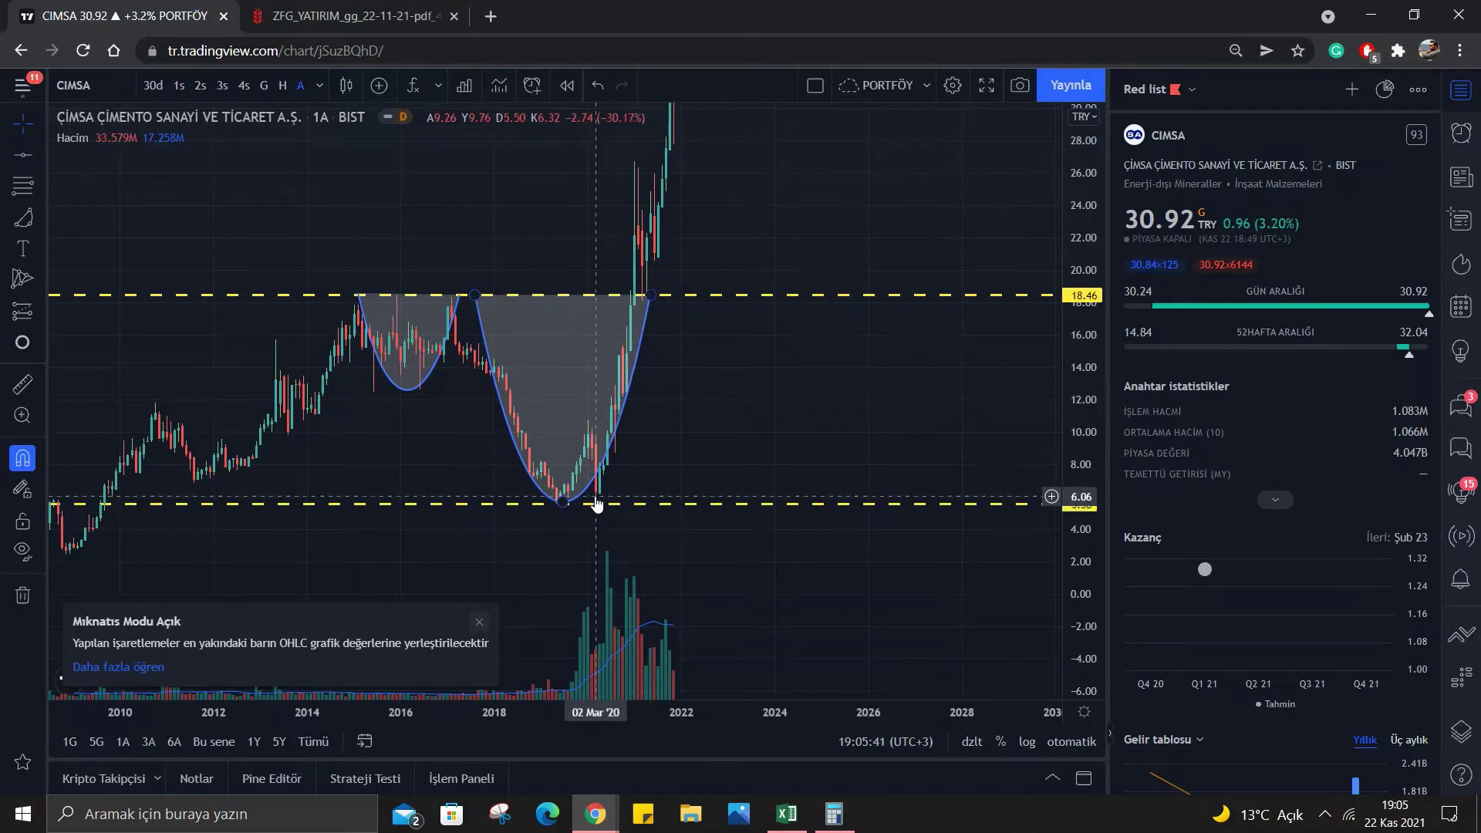
{"action": "mouse_move", "coordinate": [580, 504]}
{"action": "left_mouse_down"}
{"action": "mouse_move", "coordinate": [628, 525]}
{"action": "mouse_move", "coordinate": [588, 506]}
{"action": "left_mouse_up"}
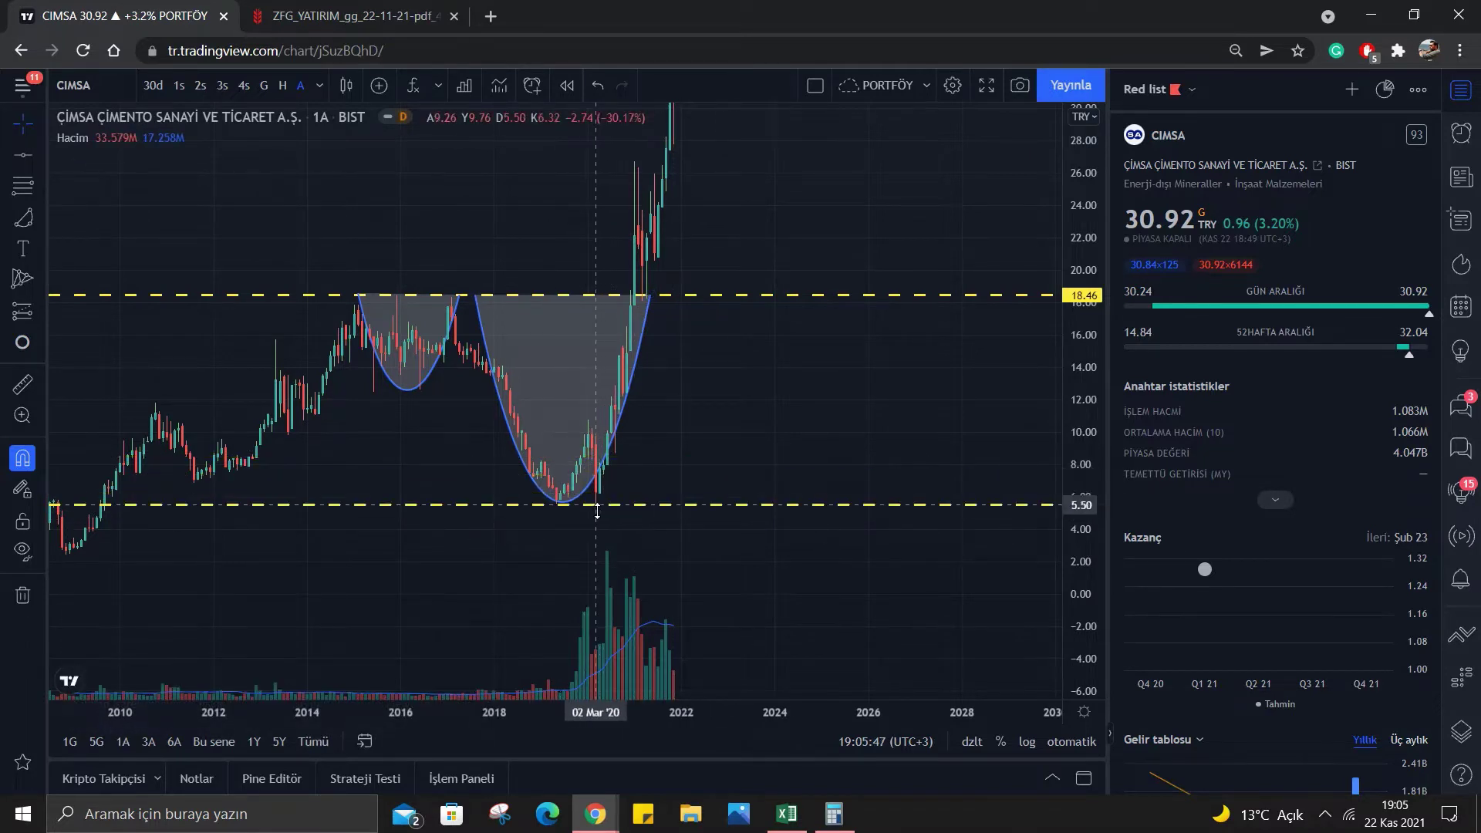
{"action": "left_click_drag", "start_coordinate": [720, 440], "coordinate": [761, 486]}
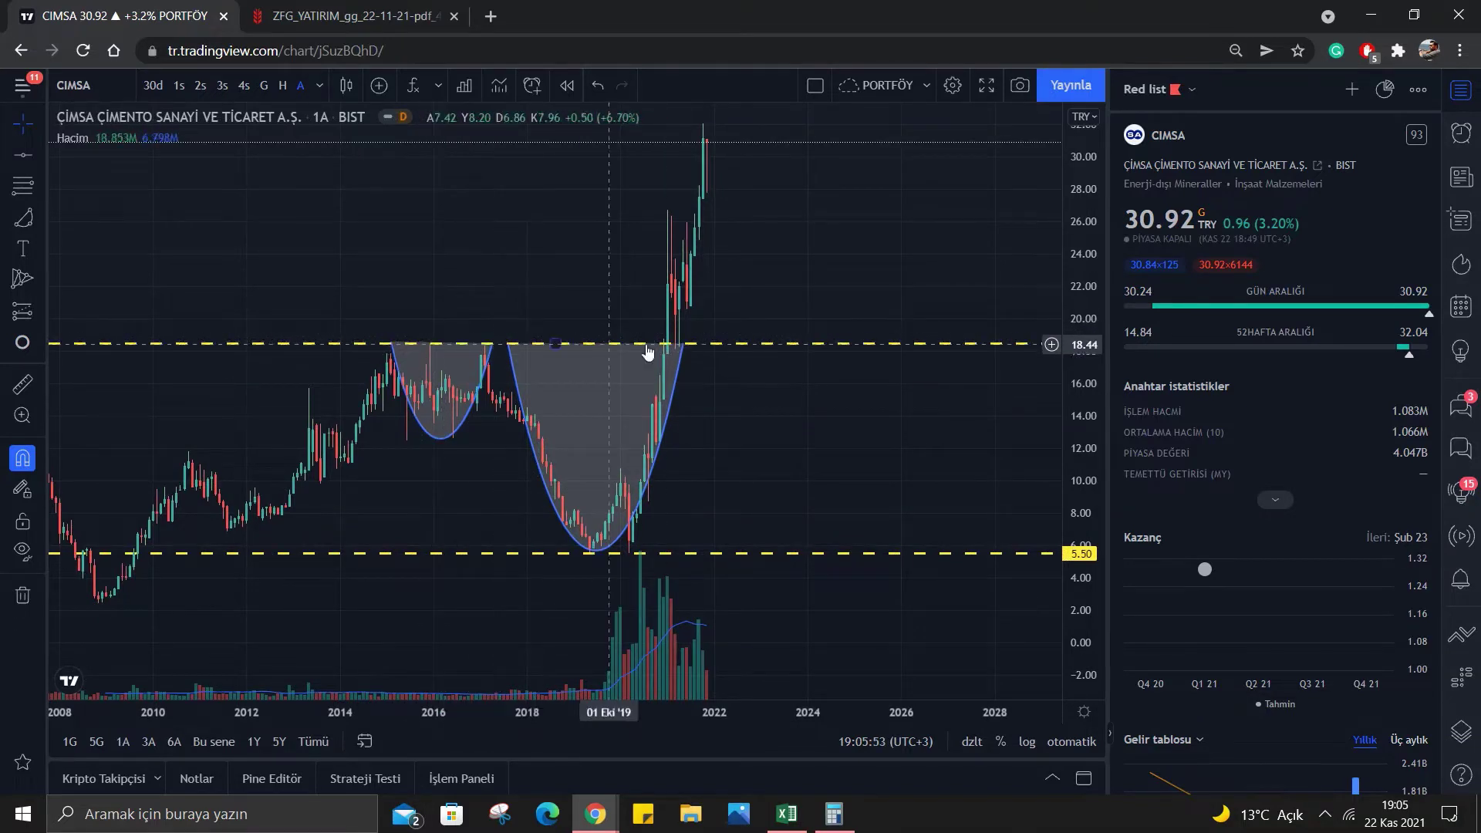
{"action": "left_click_drag", "start_coordinate": [732, 351], "coordinate": [424, 341]}
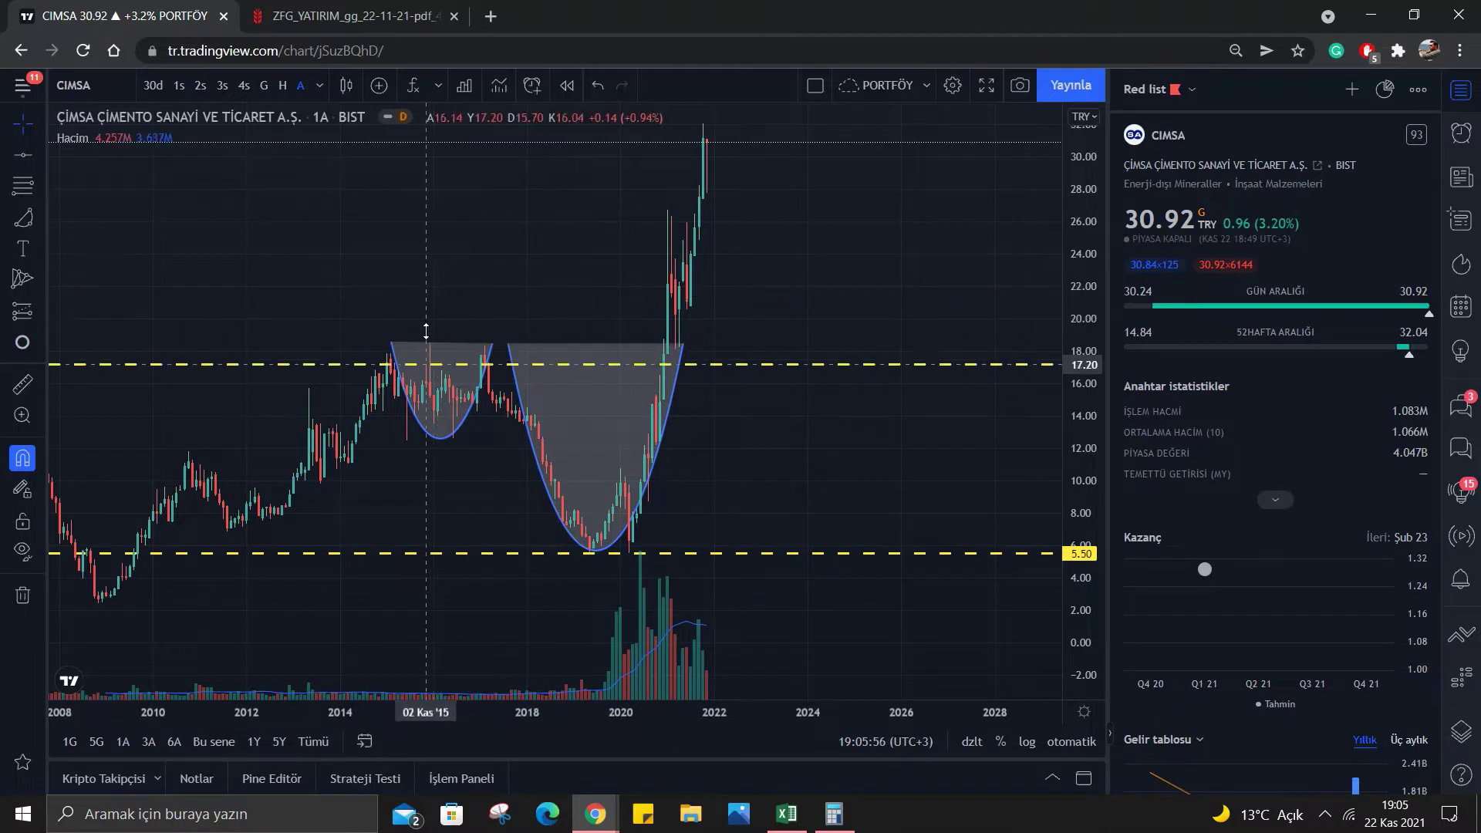
{"action": "left_click", "coordinate": [515, 274]}
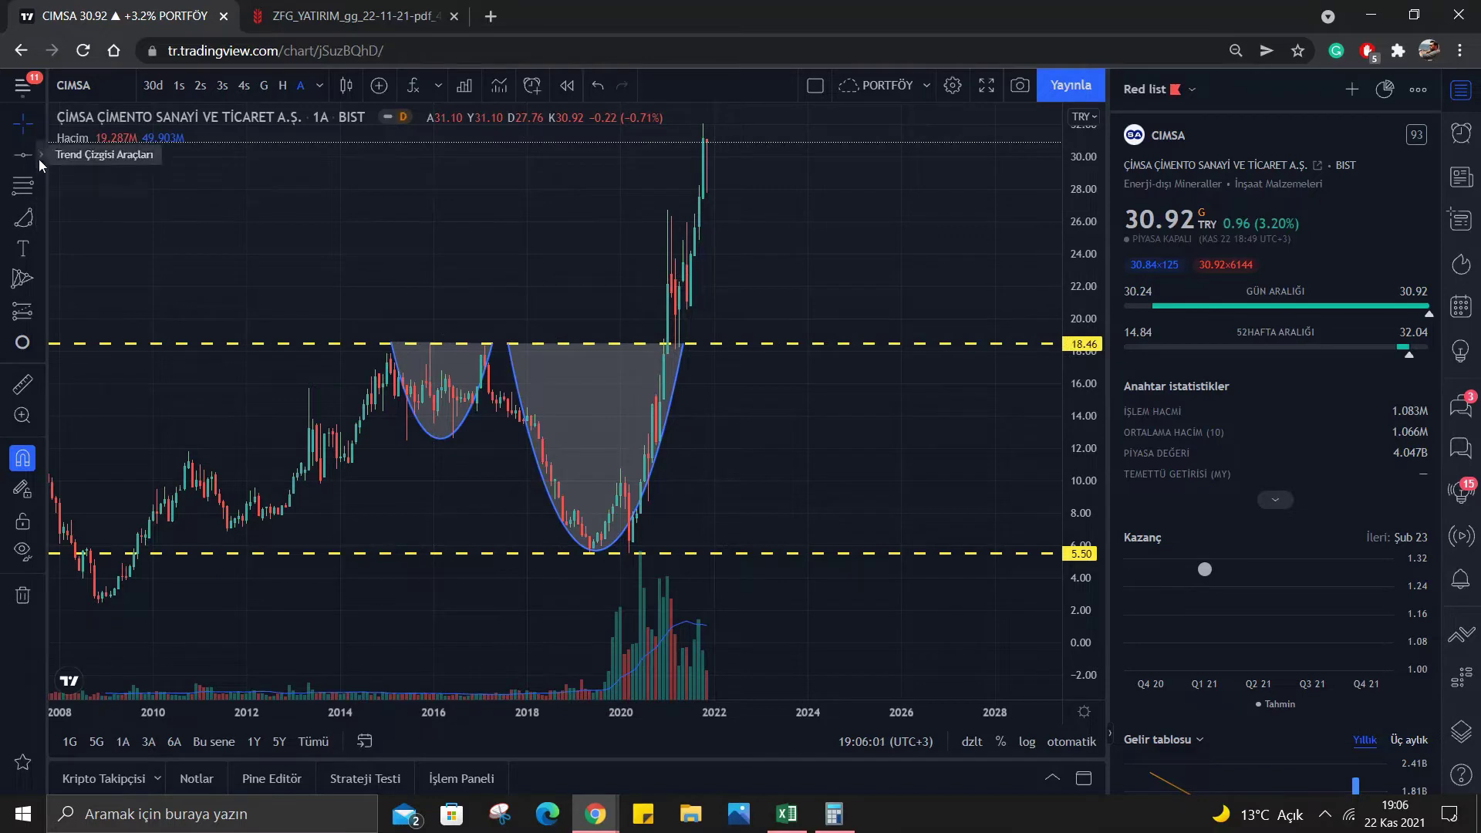
Draw a blue upward arrow from 5.50 to the 18.46 line.
{"action": "left_click", "coordinate": [41, 154]}
{"action": "left_click", "coordinate": [92, 60]}
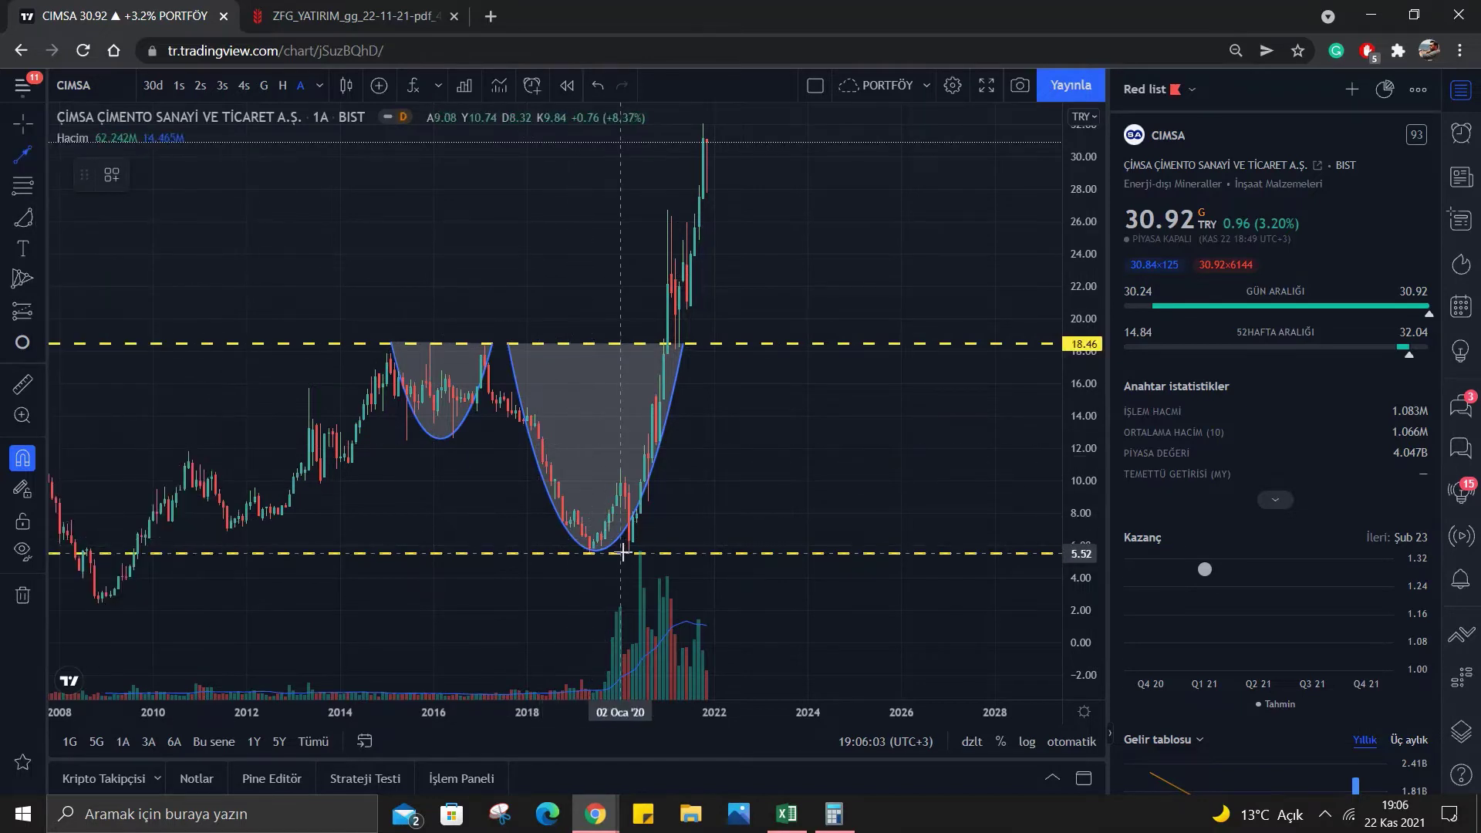
{"action": "left_click_drag", "start_coordinate": [628, 553], "coordinate": [628, 337]}
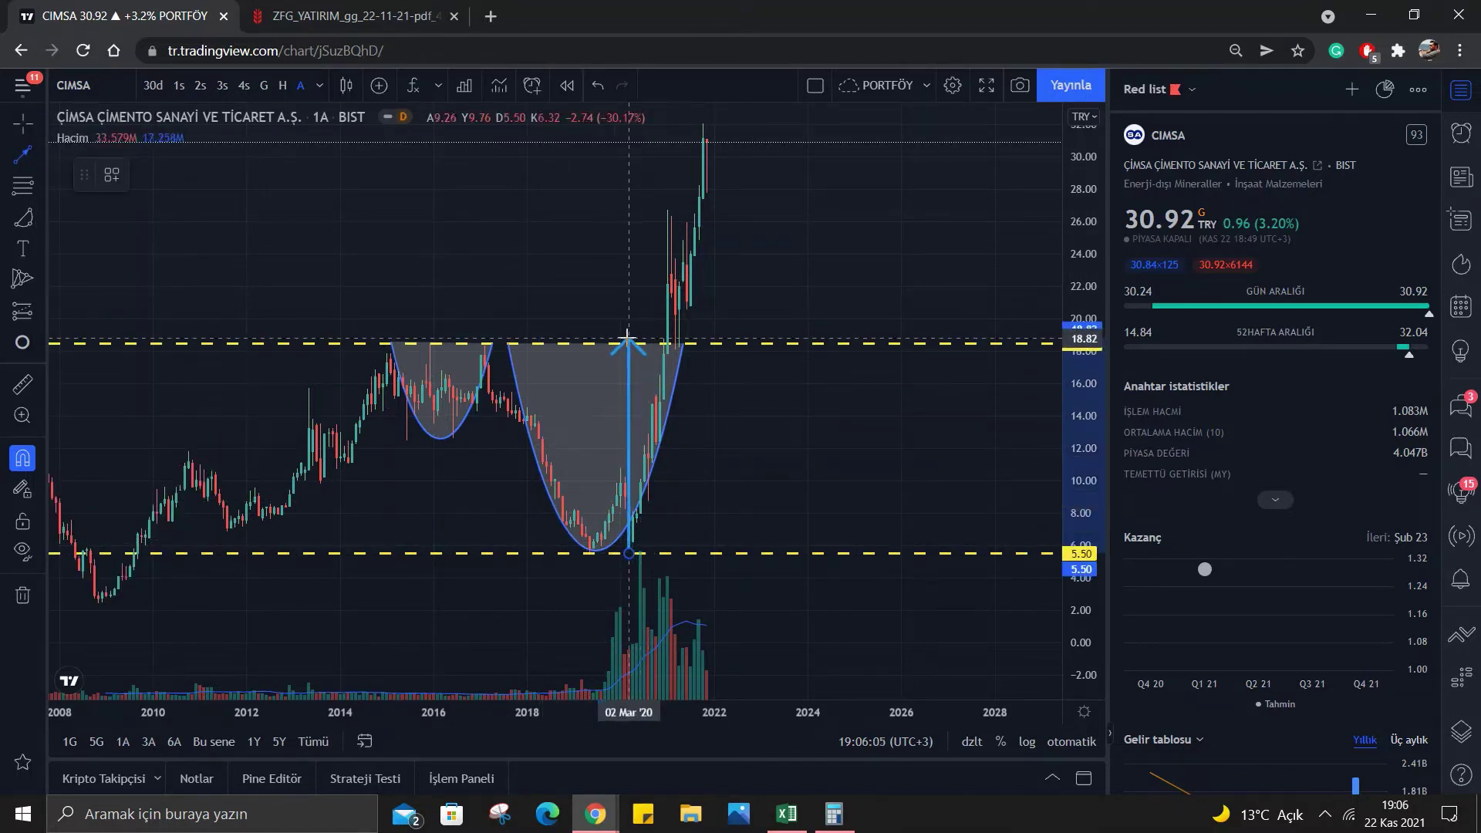
{"action": "double_click", "coordinate": [627, 420]}
{"action": "type", "text": "18.46"}
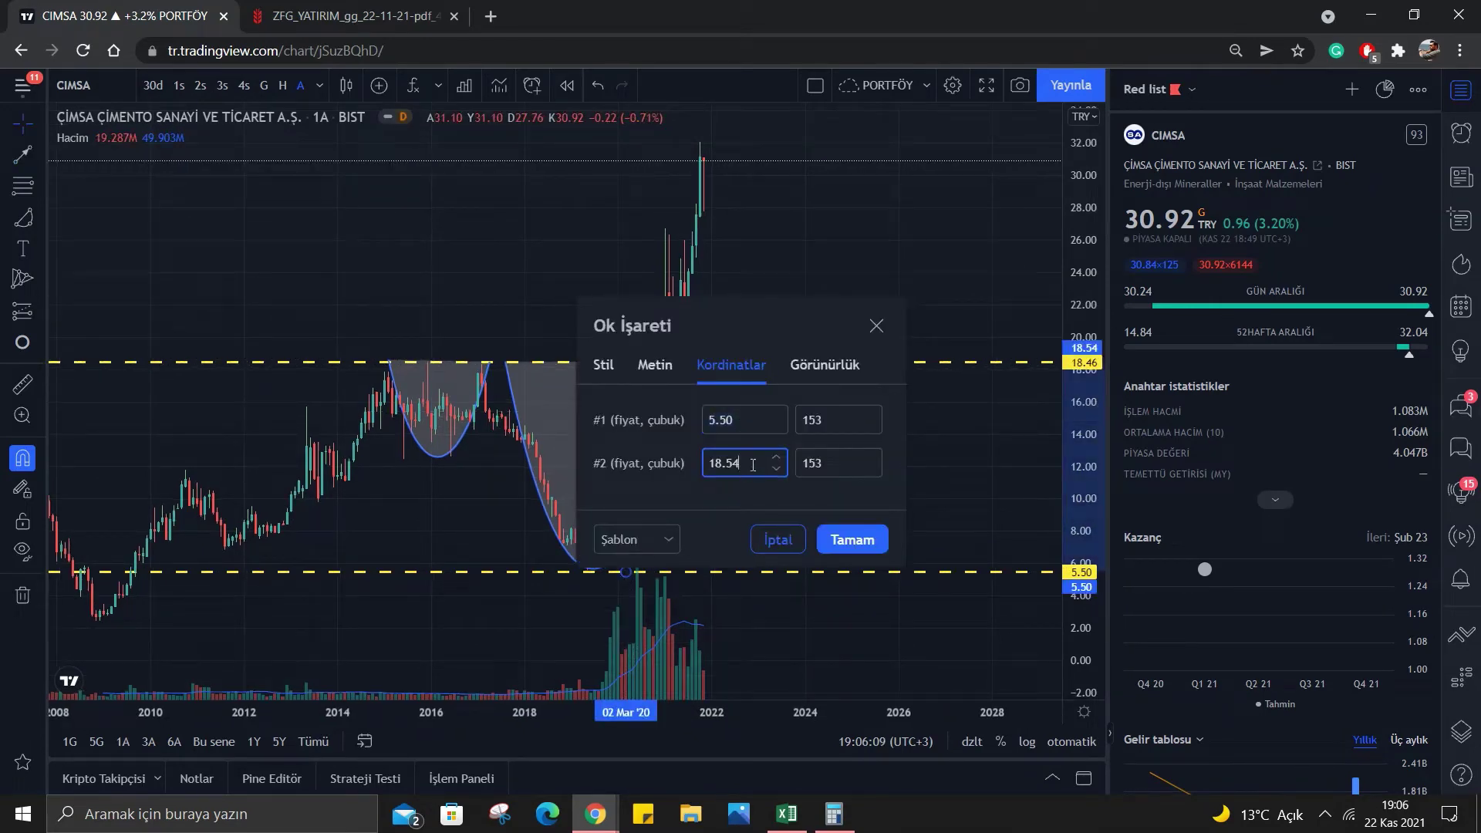
{"action": "left_click", "coordinate": [870, 538]}
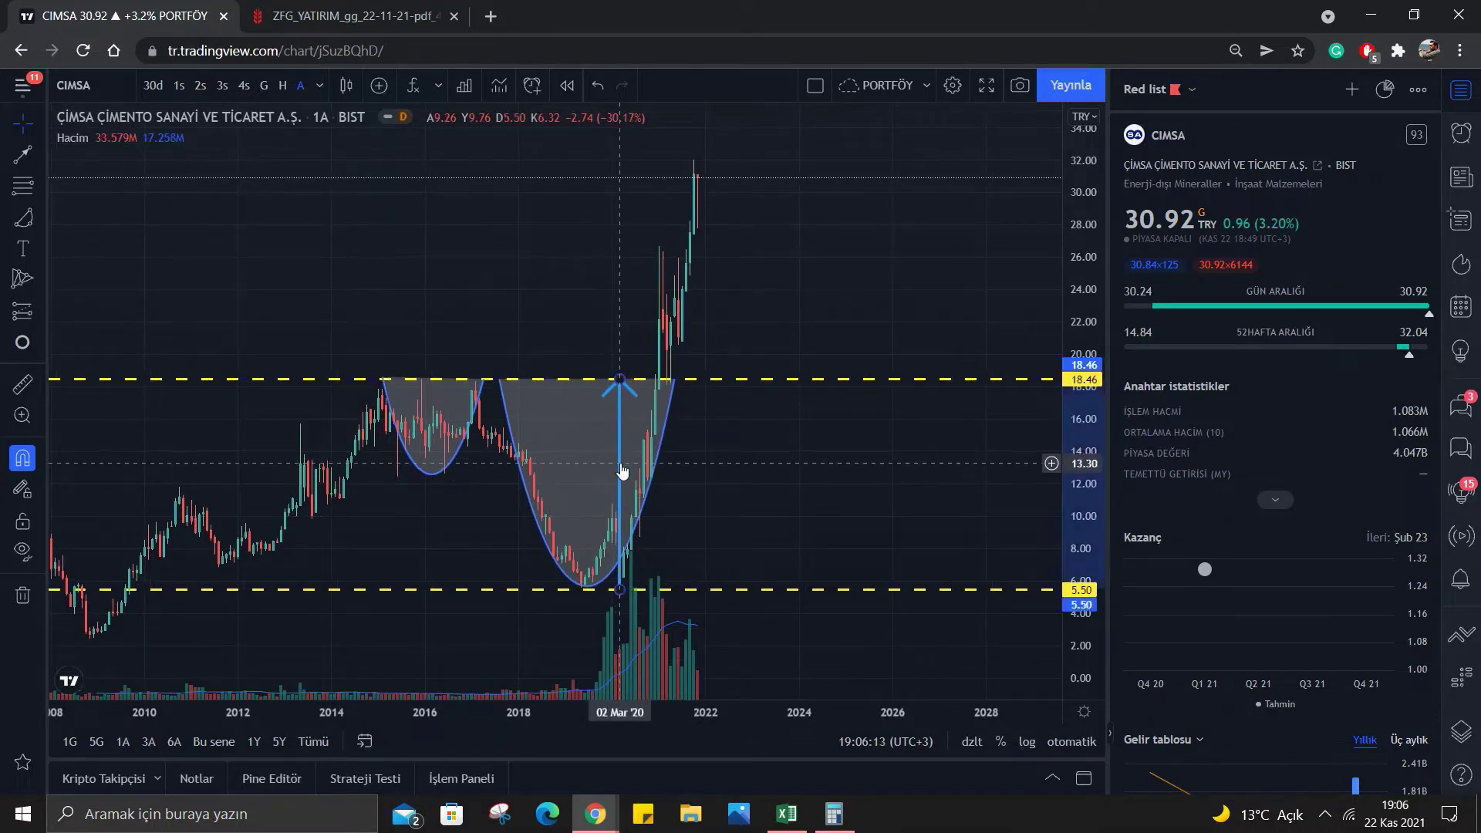
Move the arrow so it runs from 18.46 up to 31.54.
{"action": "left_click_drag", "start_coordinate": [622, 472], "coordinate": [744, 261]}
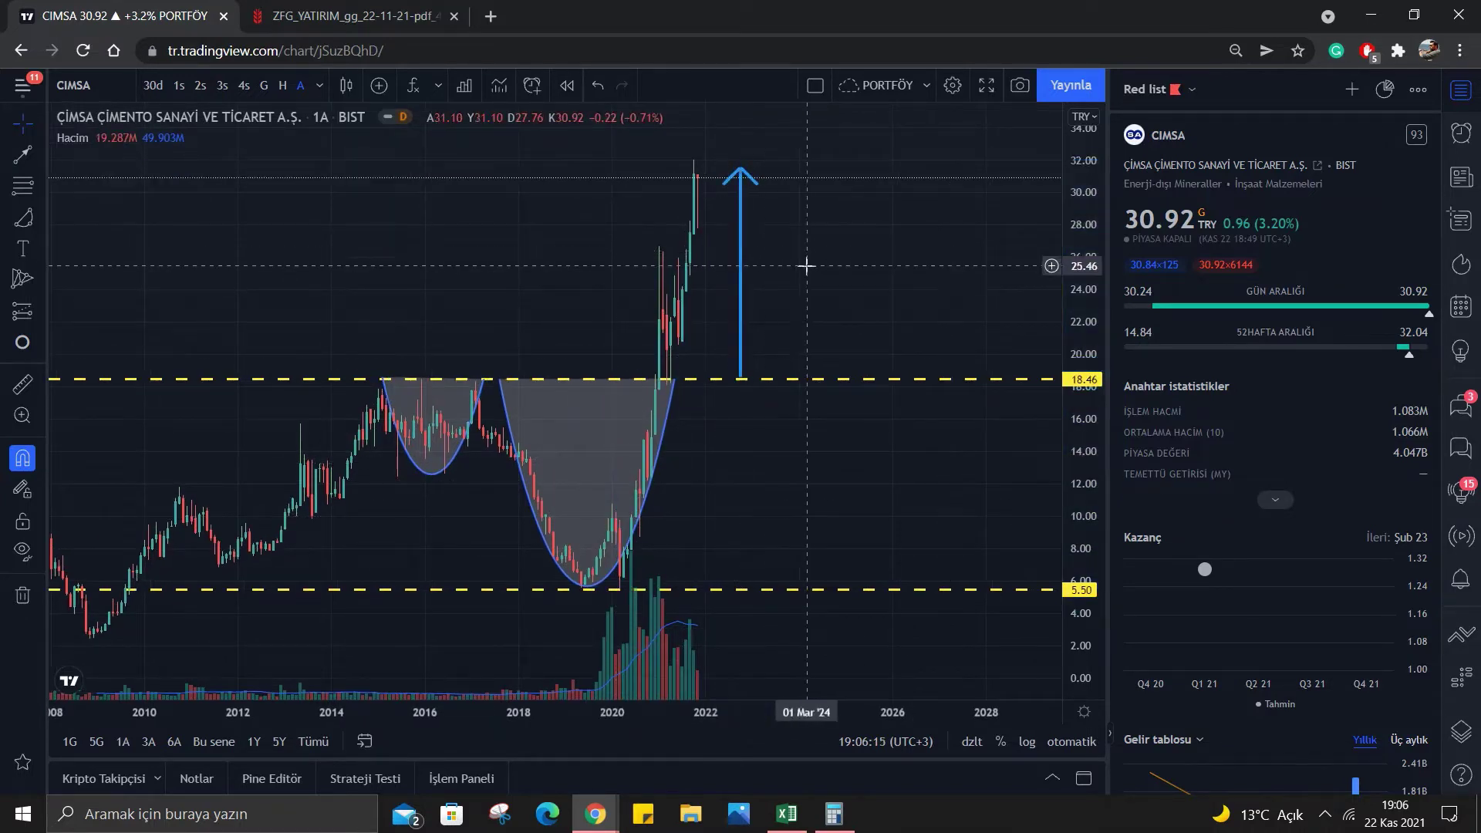
{"action": "double_click", "coordinate": [743, 281]}
{"action": "type", "text": "18.46"}
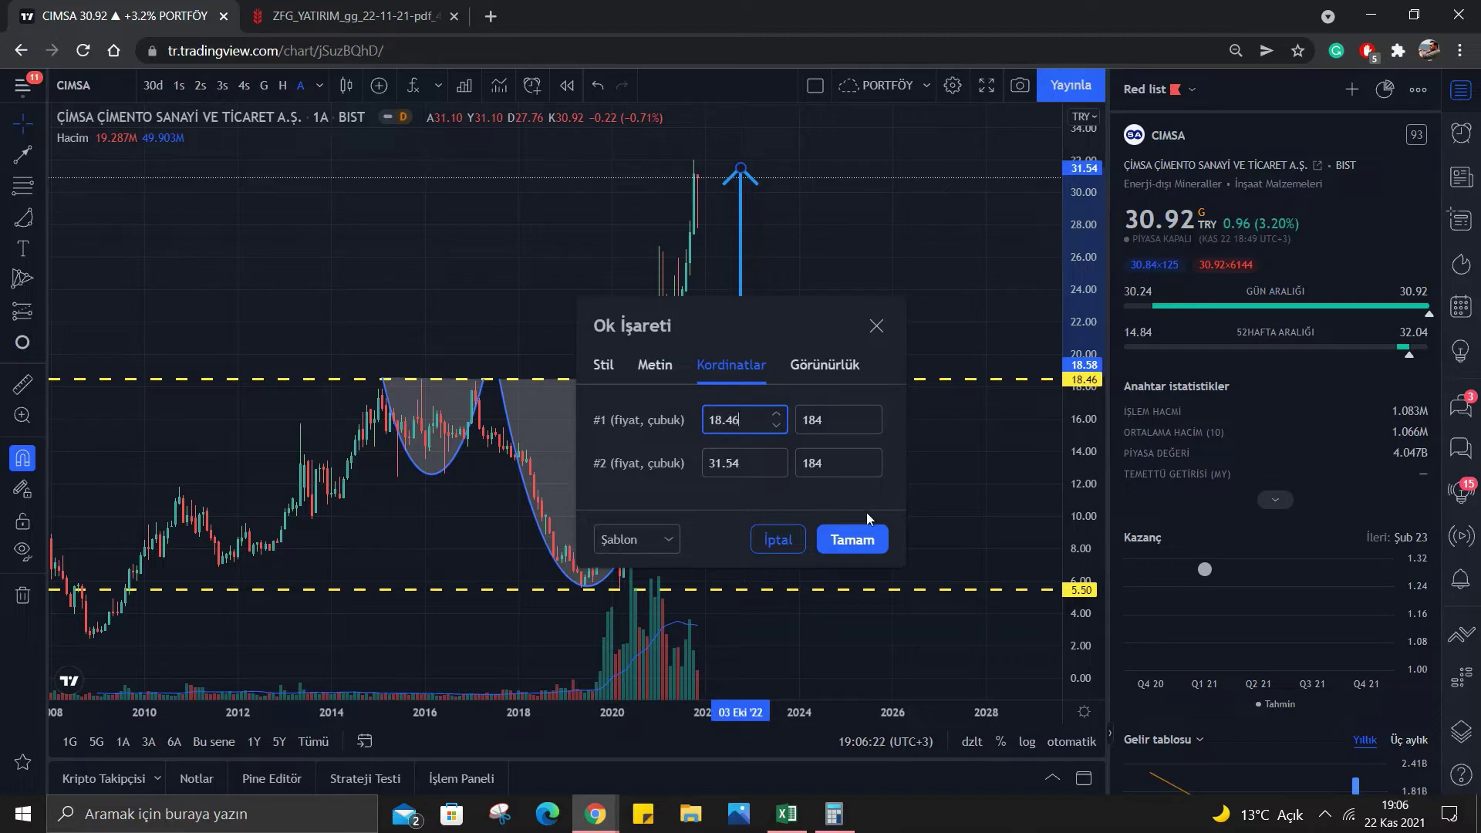
{"action": "left_click", "coordinate": [856, 541]}
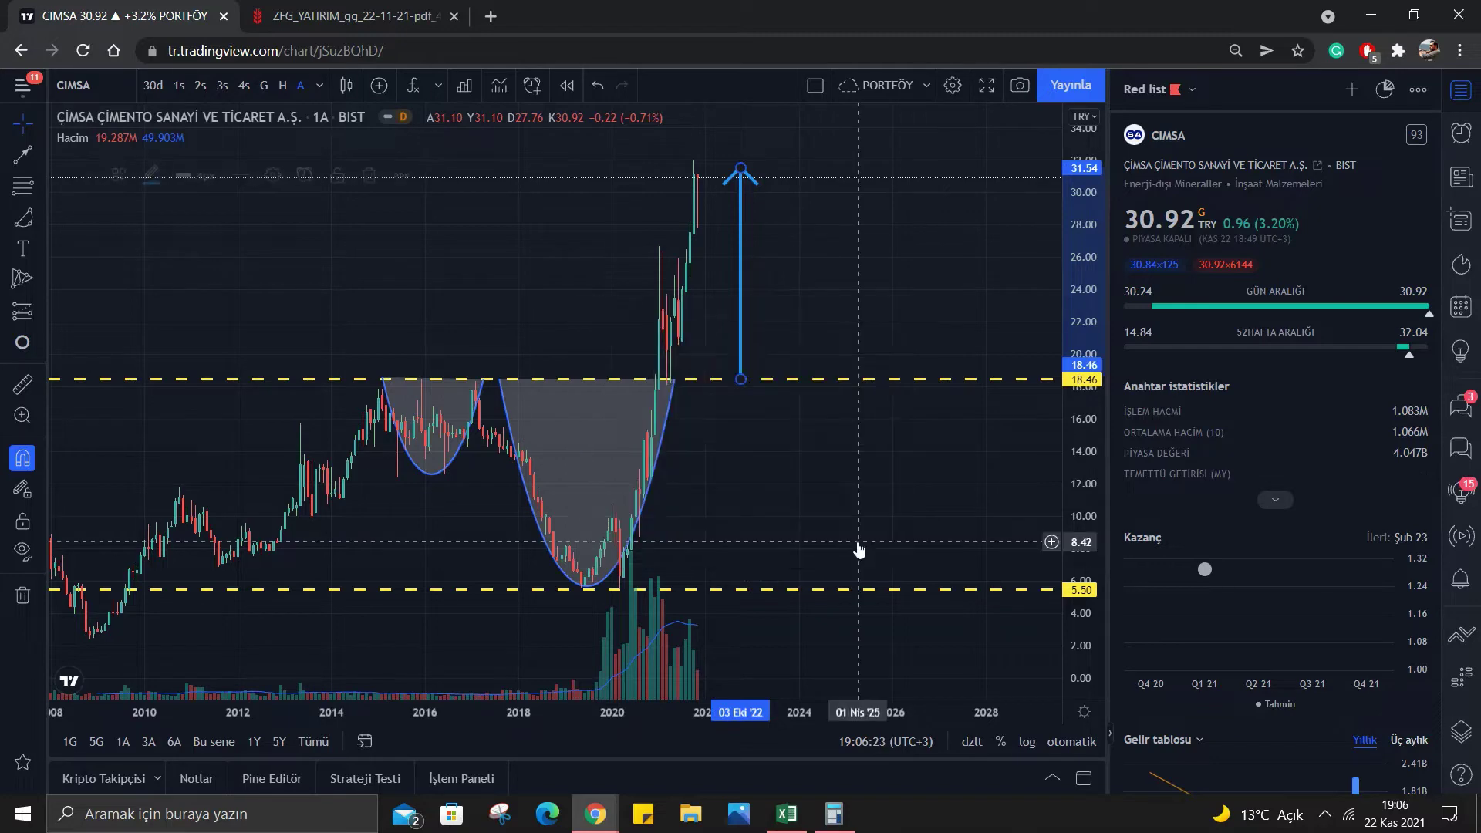
Add a dashed horizontal level at 31.42, level with the arrow tip.
{"action": "left_click_drag", "start_coordinate": [834, 281], "coordinate": [807, 360]}
{"action": "scroll", "coordinate": [808, 360], "scroll_direction": "up", "scroll_amount": 3}
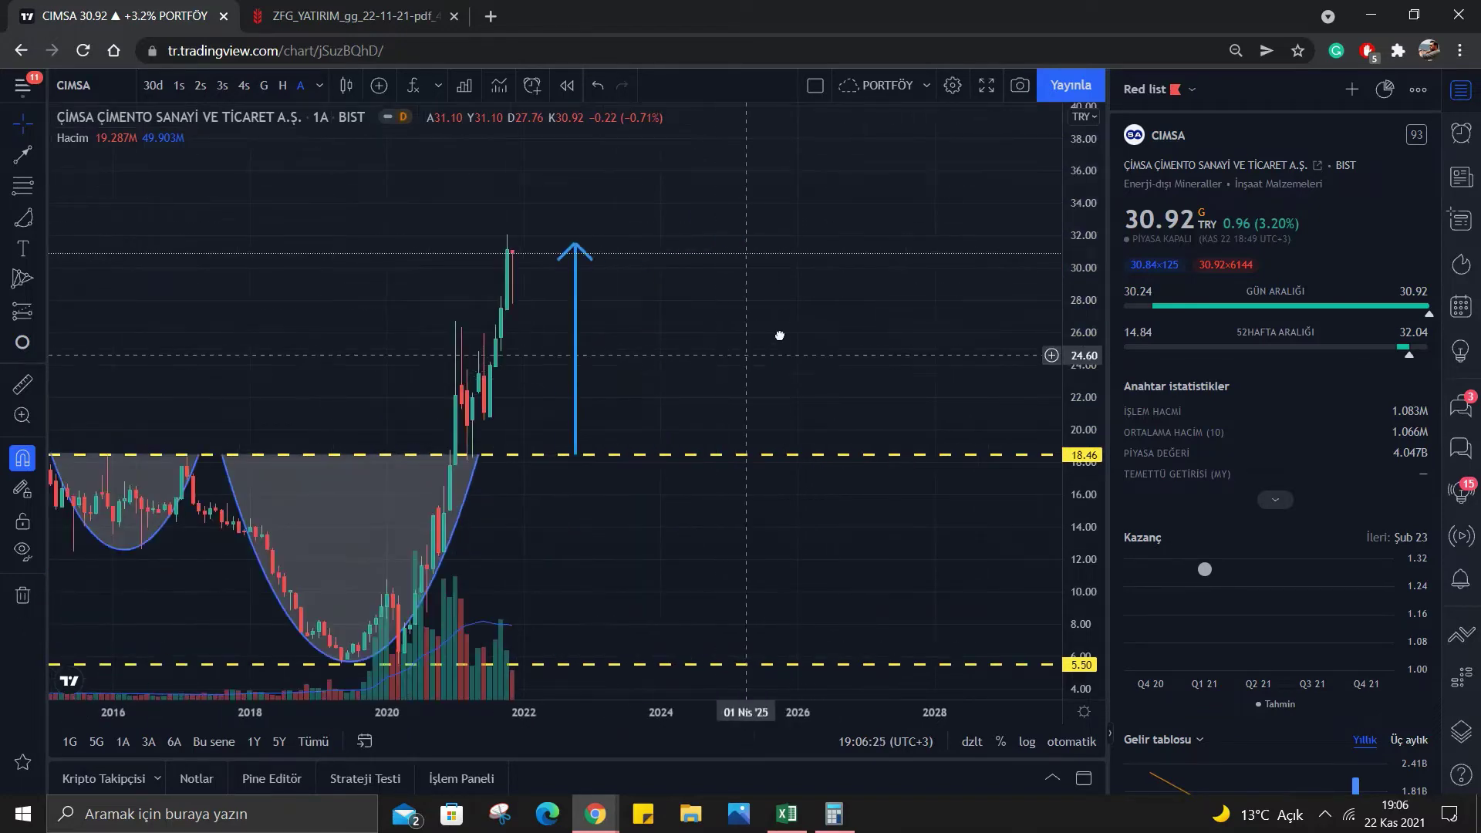
{"action": "scroll", "coordinate": [780, 332], "scroll_direction": "down", "scroll_amount": 2}
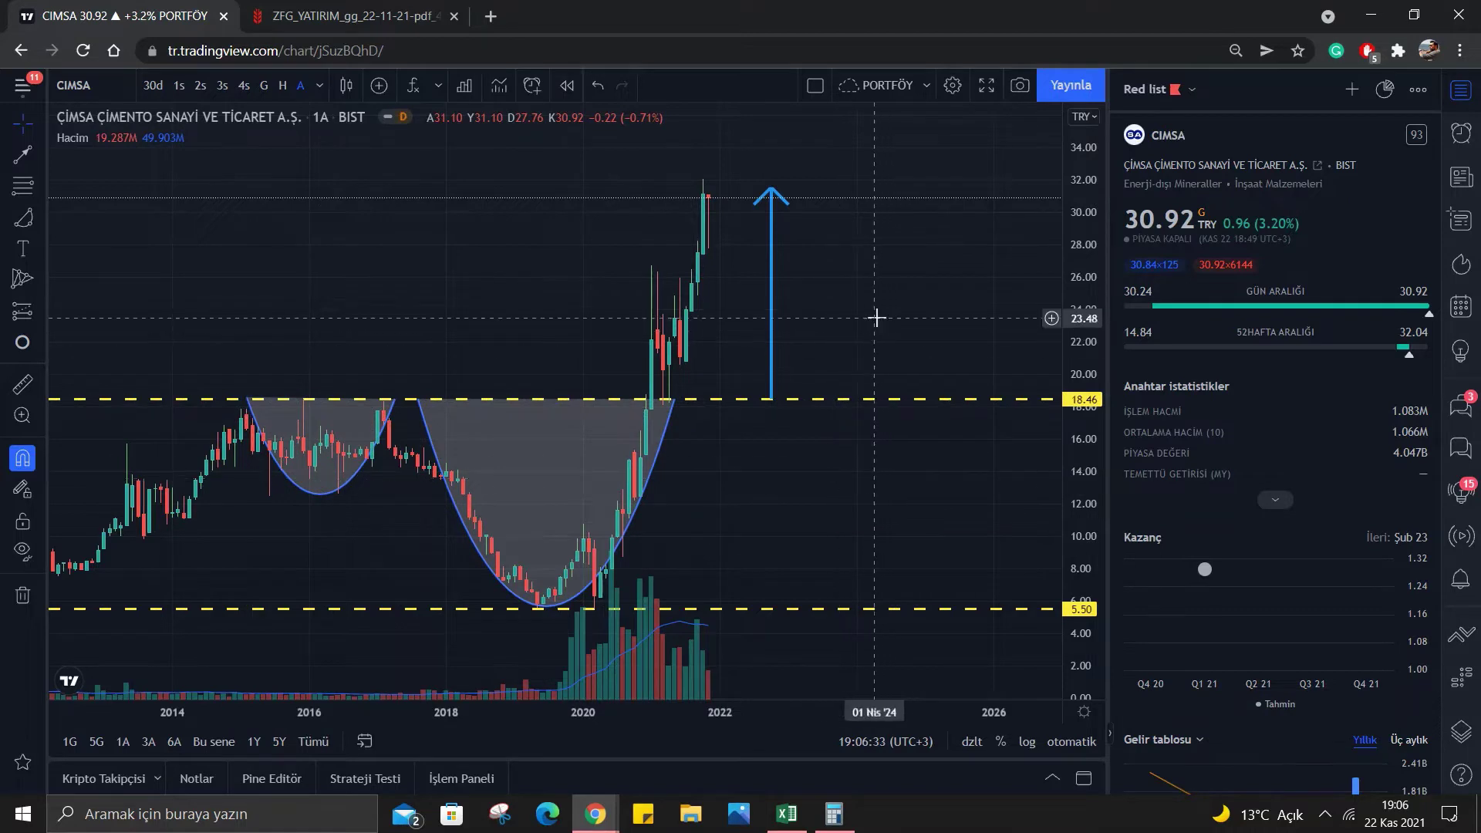
{"action": "left_click_drag", "start_coordinate": [857, 340], "coordinate": [864, 346]}
{"action": "left_click", "coordinate": [668, 454]}
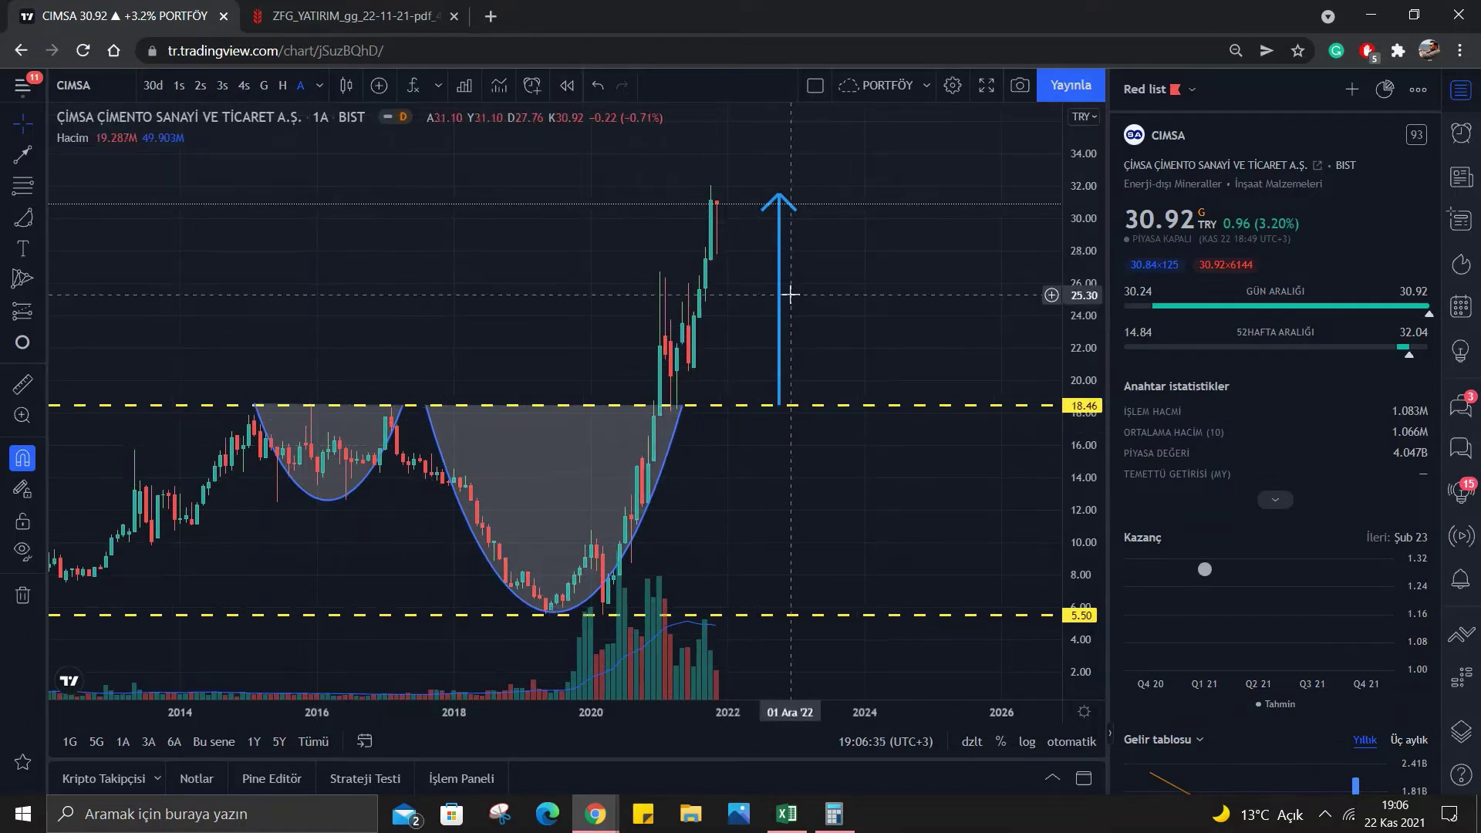
{"action": "left_click", "coordinate": [40, 153]}
{"action": "left_click", "coordinate": [122, 351]}
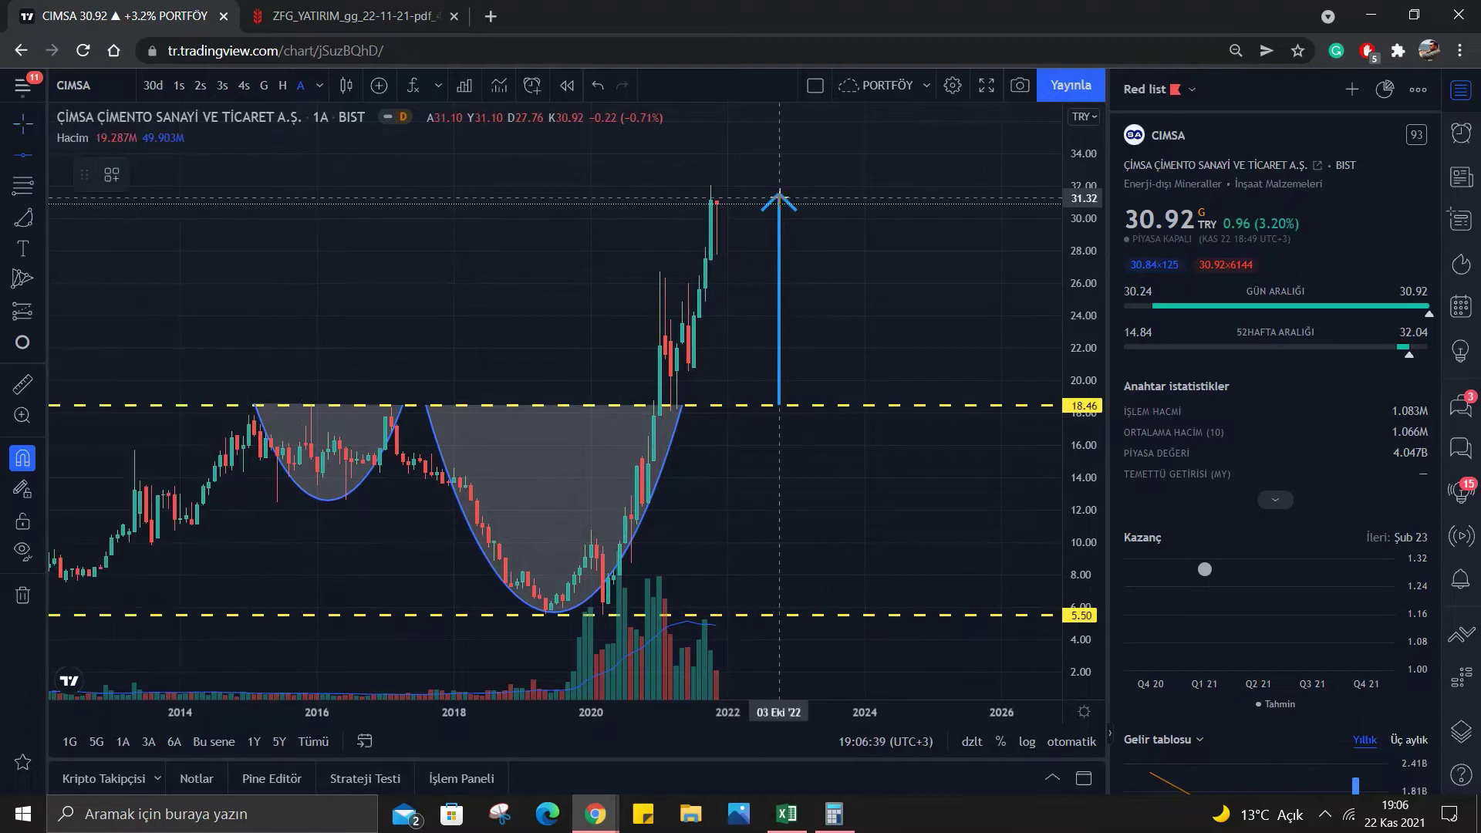
{"action": "left_click", "coordinate": [779, 195]}
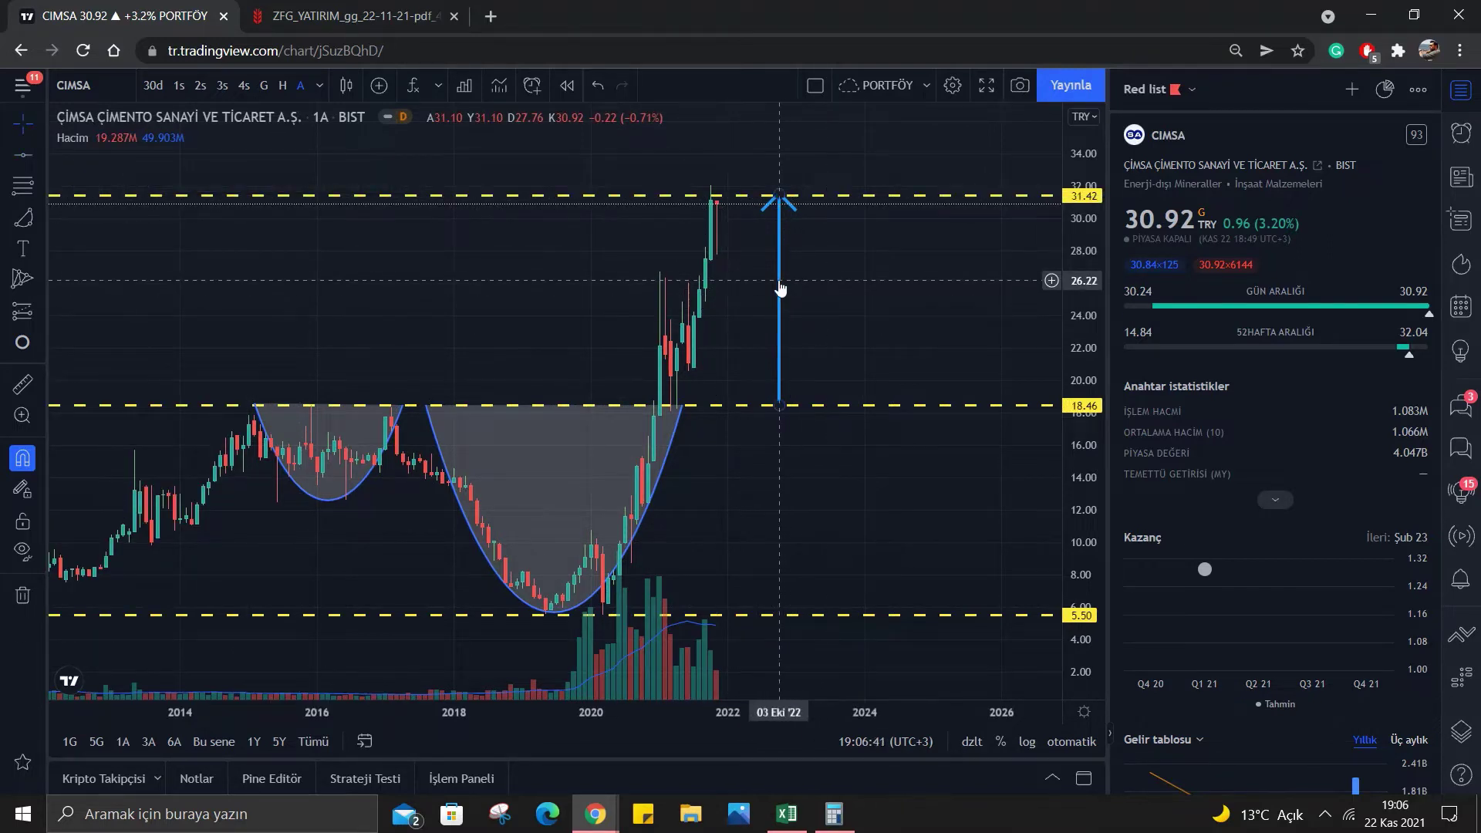
Check the arrow's coordinates and switch CIMSA to weekly candles.
{"action": "left_click", "coordinate": [780, 289]}
{"action": "double_click", "coordinate": [780, 289]}
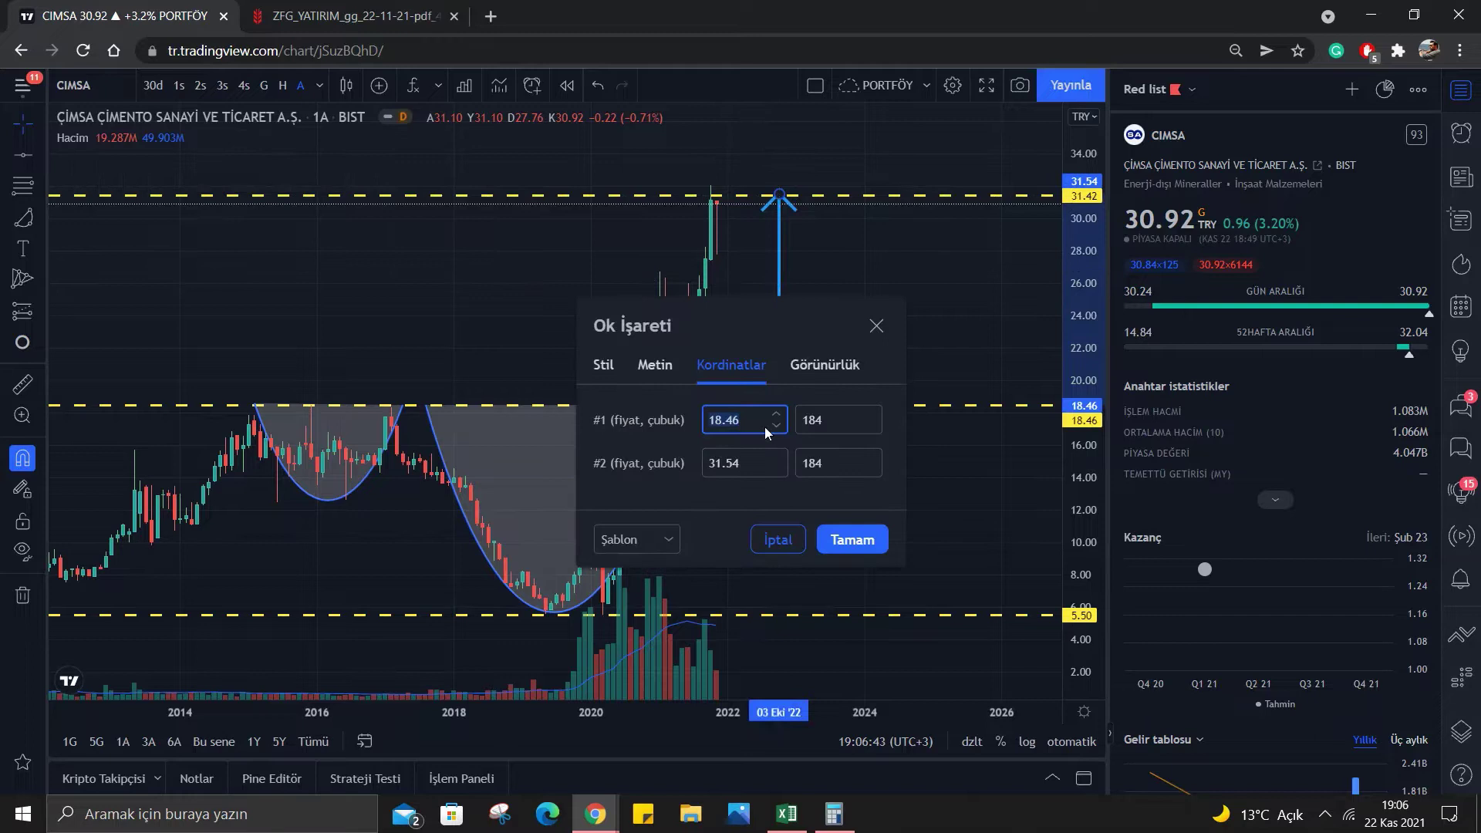
{"action": "left_click", "coordinate": [875, 325]}
{"action": "scroll", "coordinate": [738, 298], "scroll_direction": "up", "scroll_amount": 2}
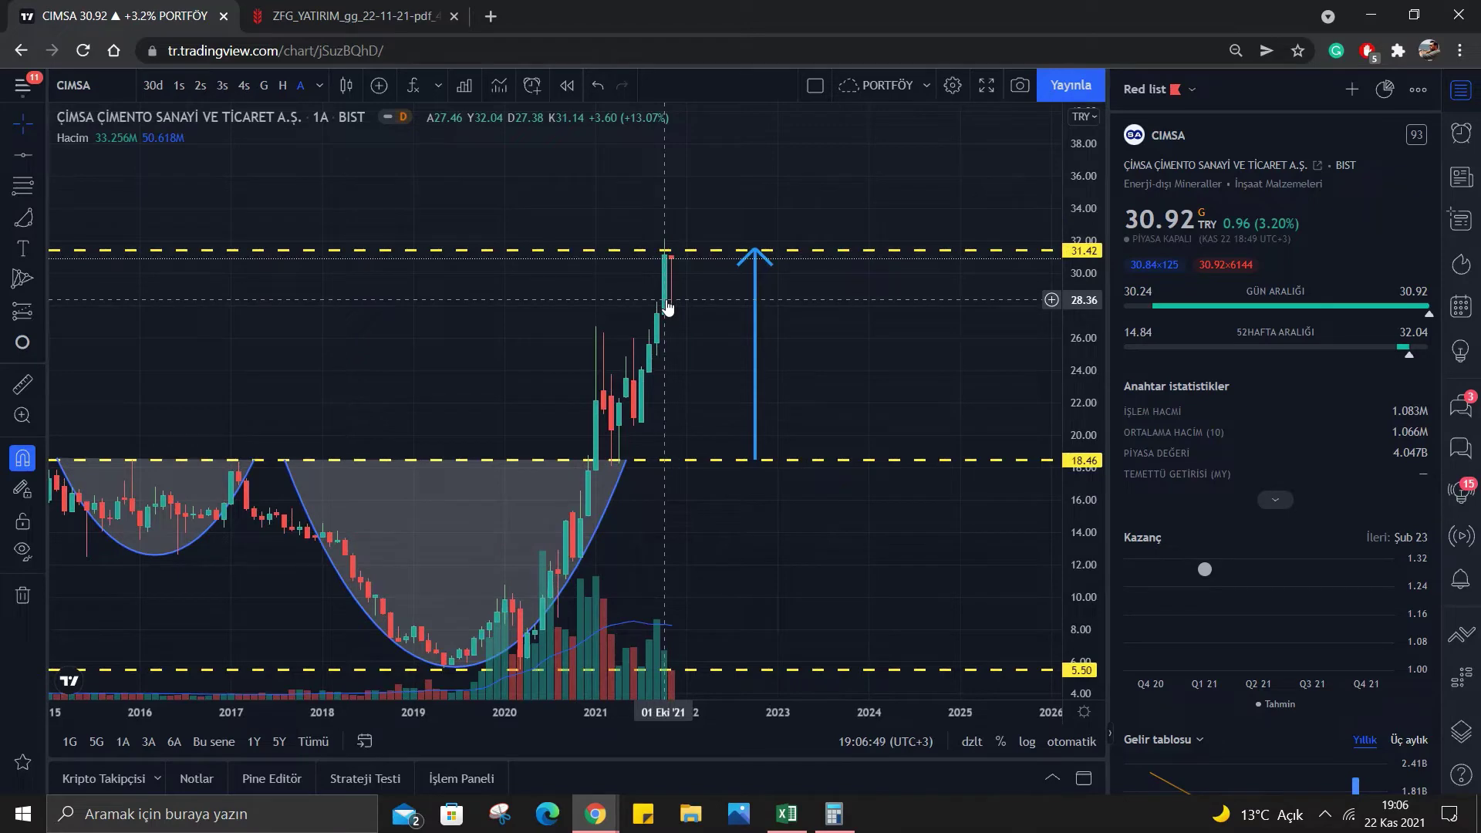
{"action": "left_click", "coordinate": [284, 84]}
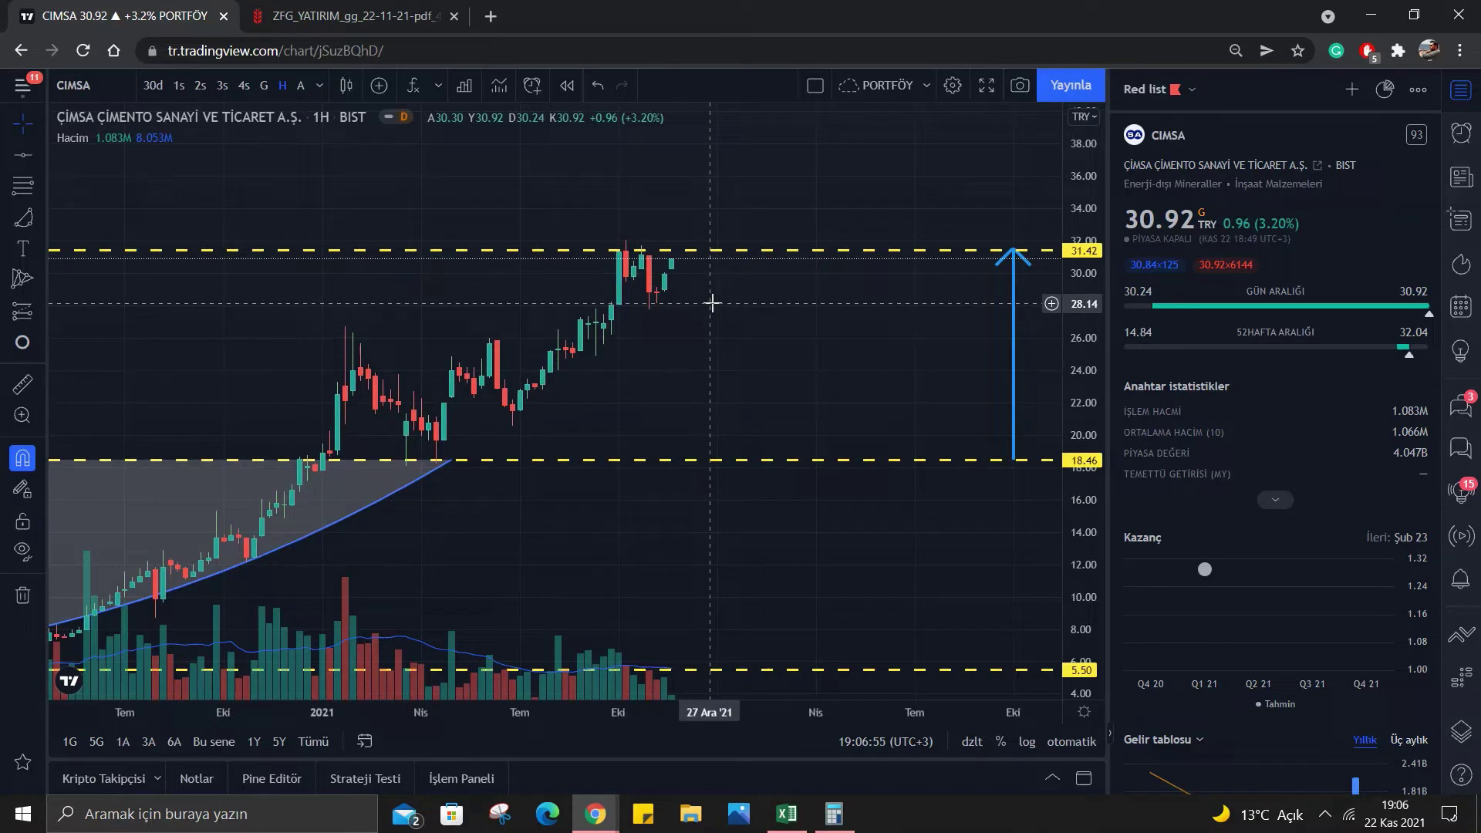
Add a dashed horizontal level at 25.98.
{"action": "left_click", "coordinate": [16, 159]}
{"action": "left_click", "coordinate": [555, 338]}
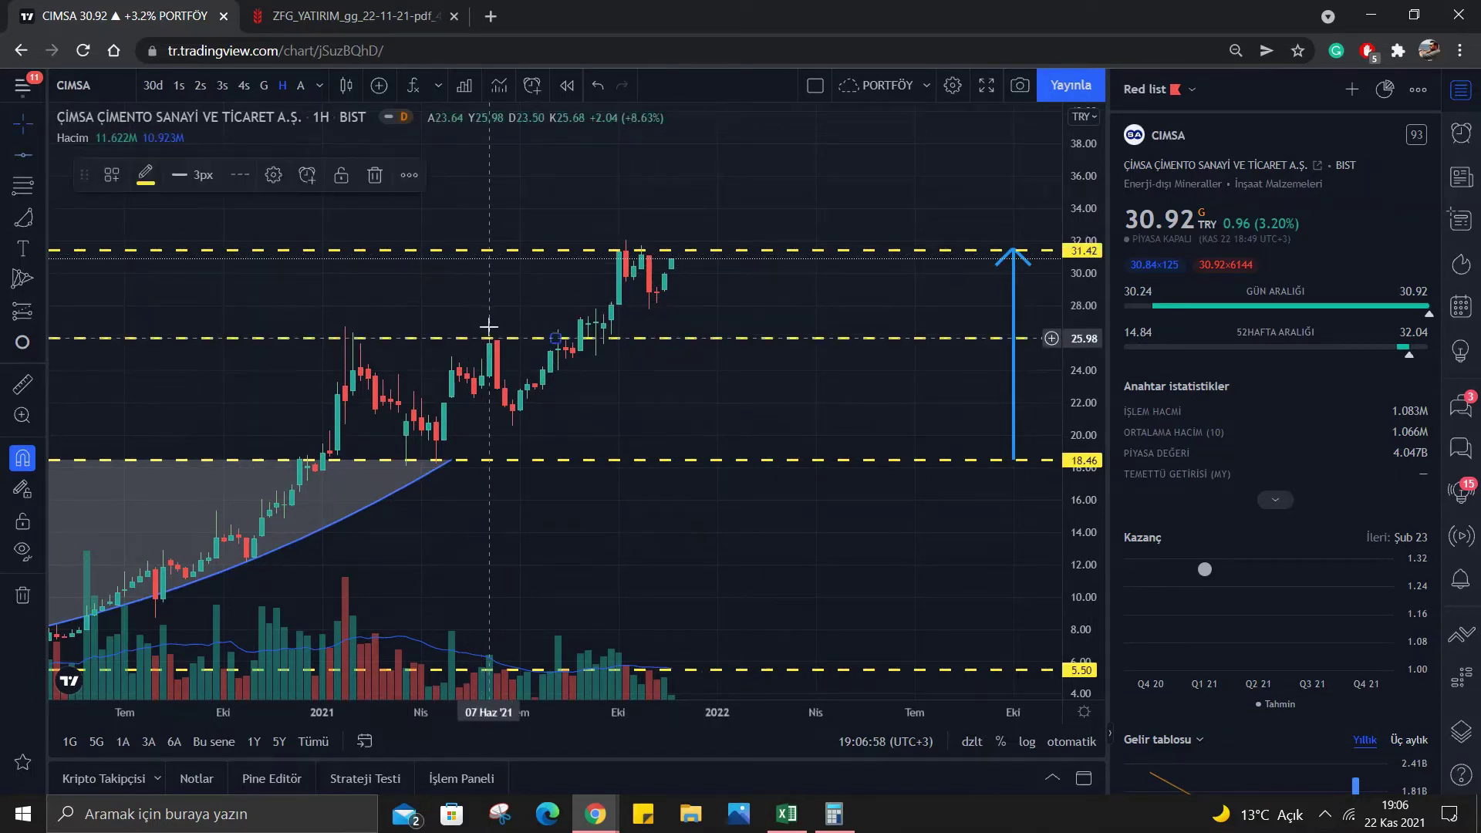
{"action": "left_click", "coordinate": [694, 423]}
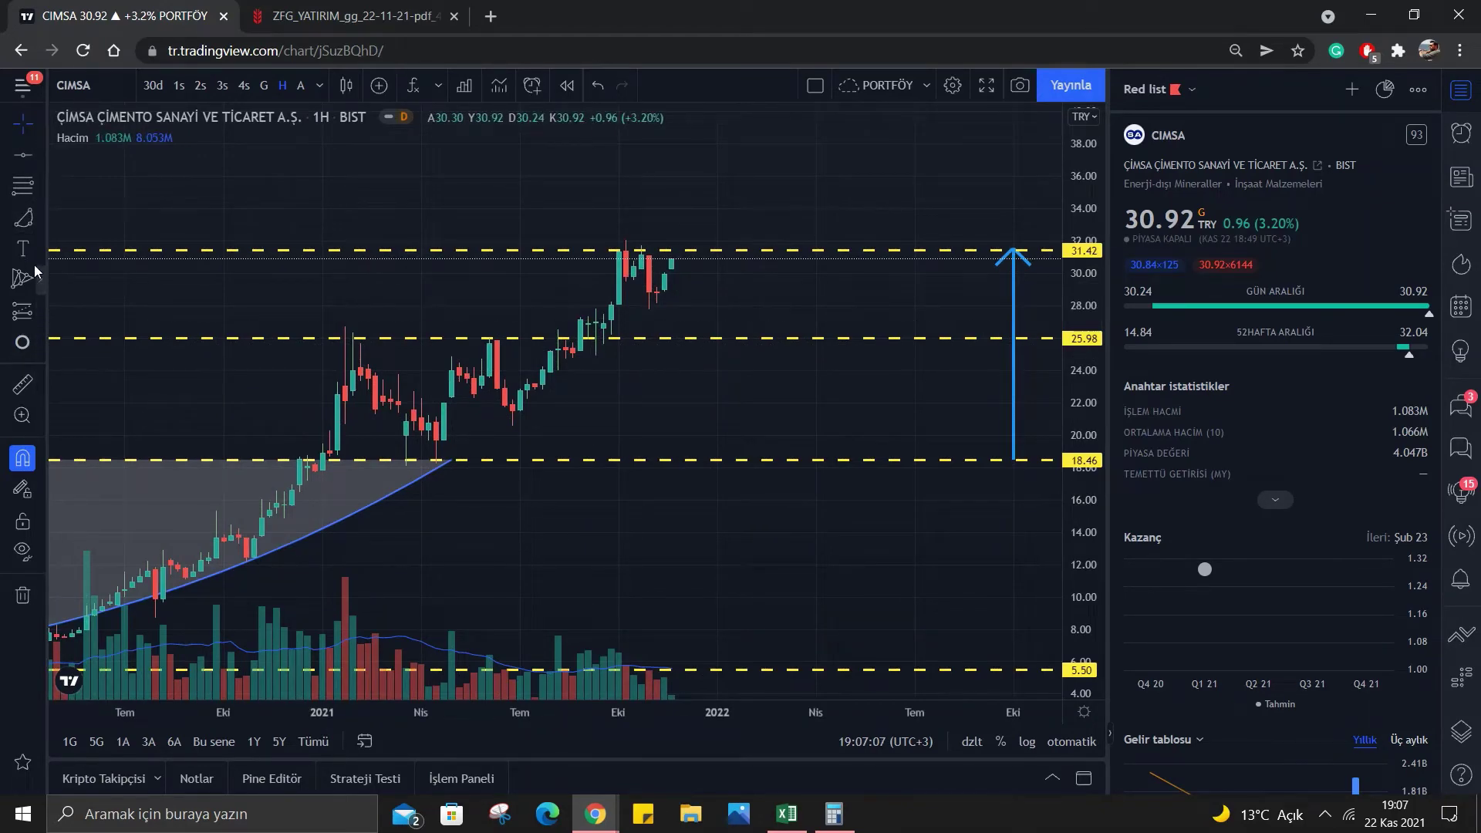
Sketch and undo a freehand cup curve, then add levels at 18.08 and 26.70.
{"action": "left_click", "coordinate": [22, 218]}
{"action": "left_click", "coordinate": [39, 250]}
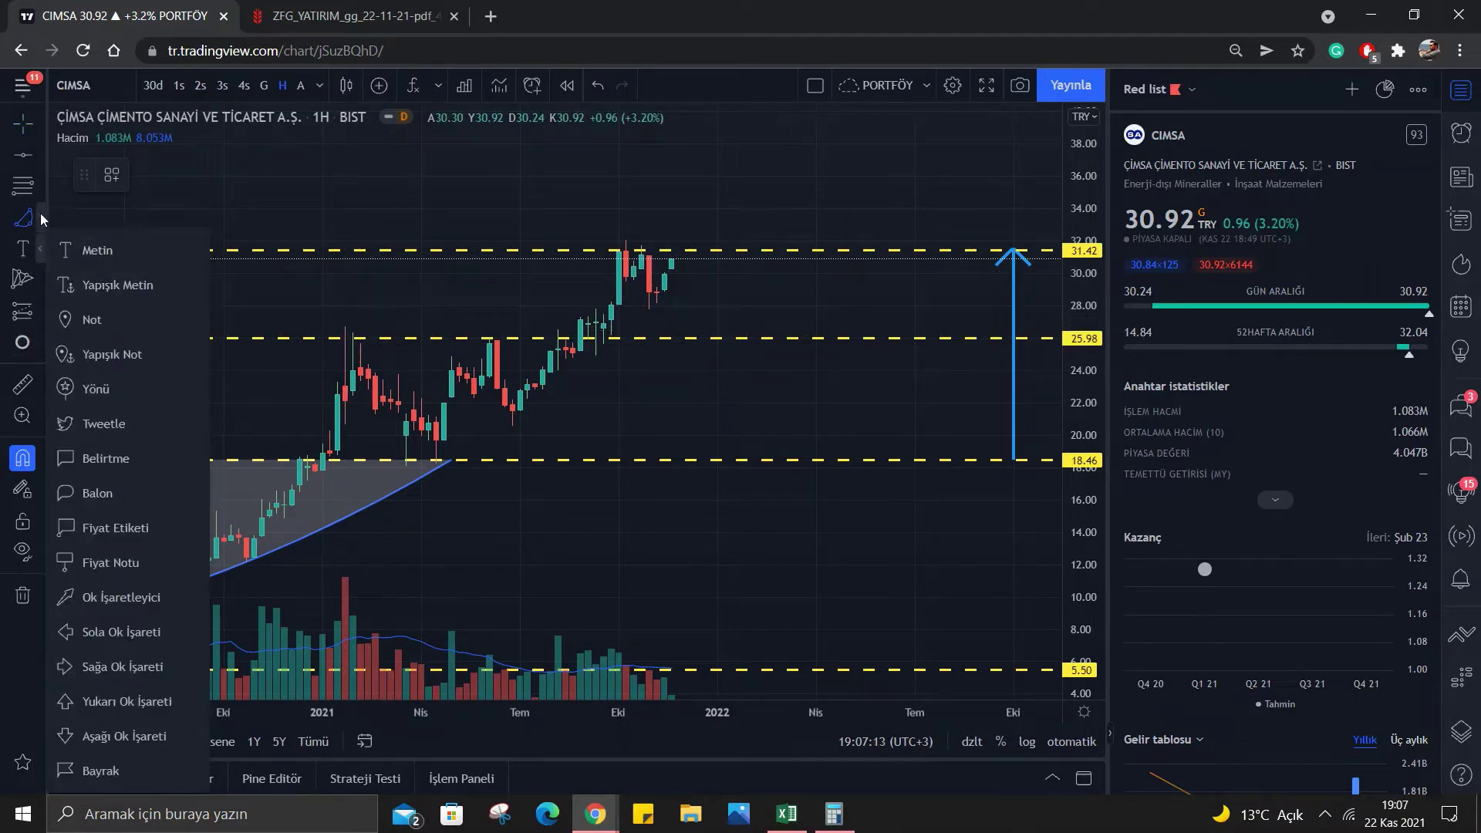
{"action": "left_click", "coordinate": [43, 218]}
{"action": "left_click", "coordinate": [122, 226]}
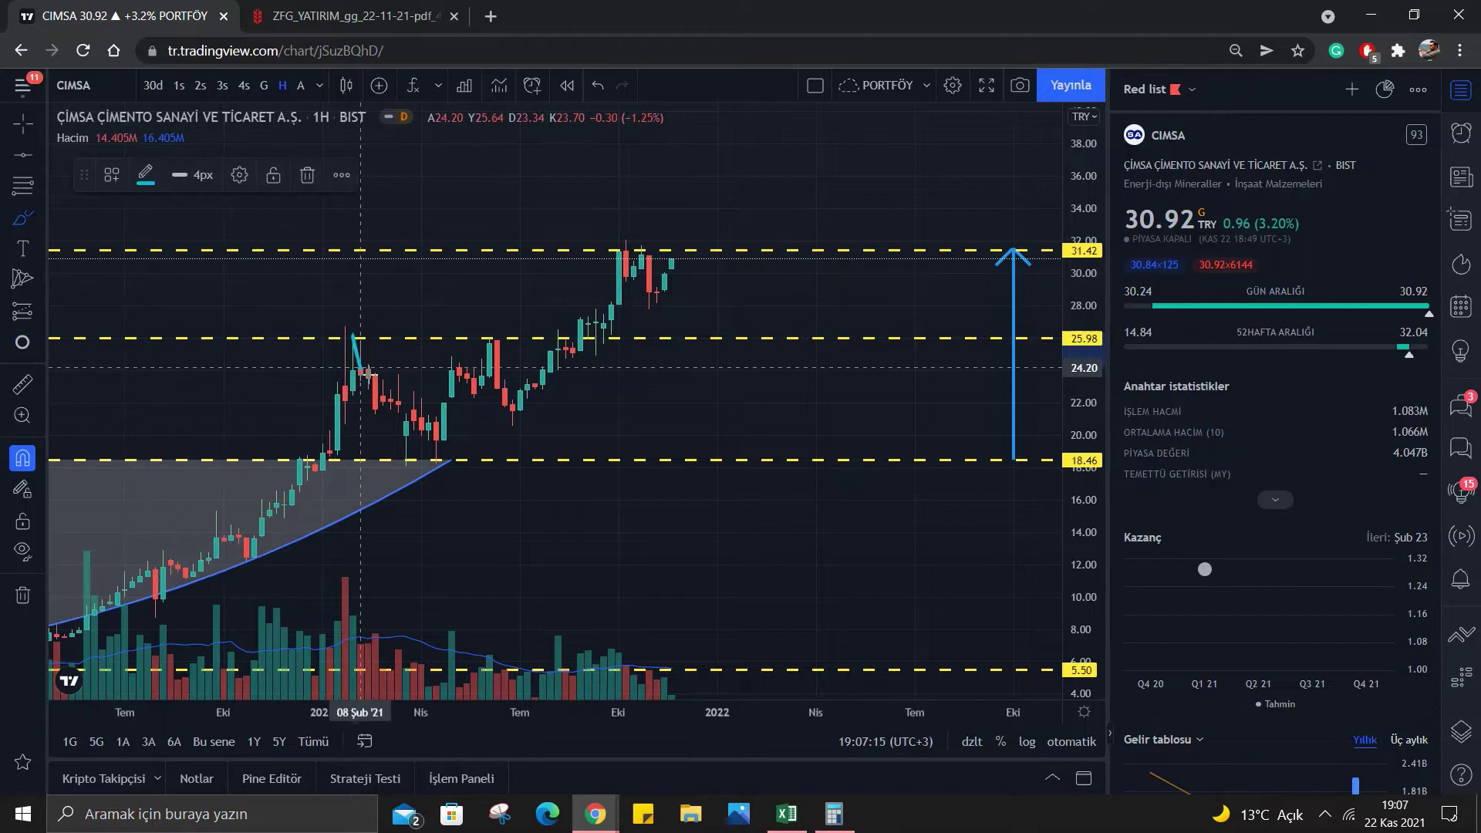
{"action": "mouse_move", "coordinate": [351, 333]}
{"action": "left_mouse_down"}
{"action": "mouse_move", "coordinate": [449, 449]}
{"action": "mouse_move", "coordinate": [590, 363]}
{"action": "left_mouse_up"}
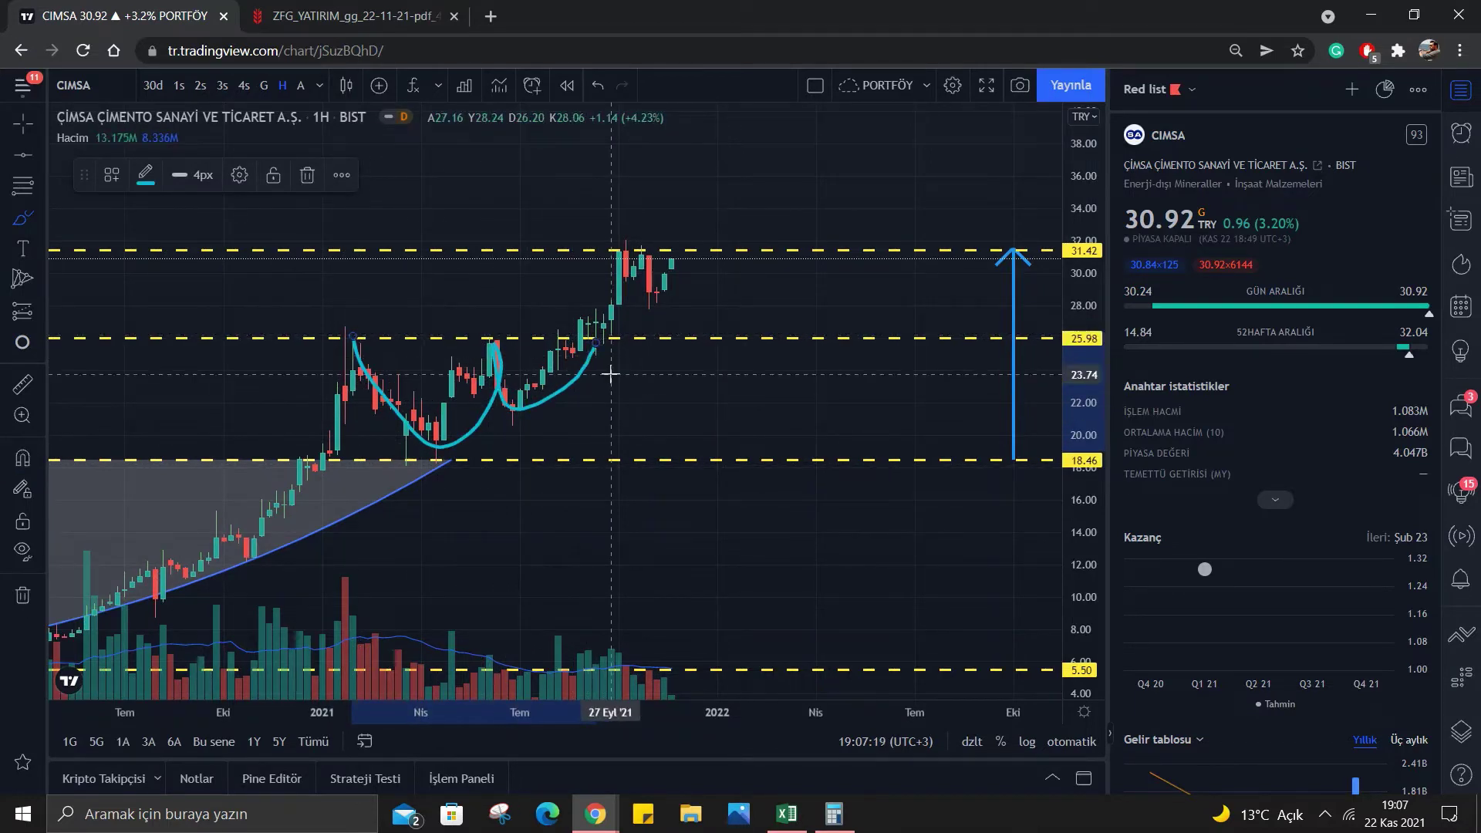
{"action": "key", "text": "ctrl+z"}
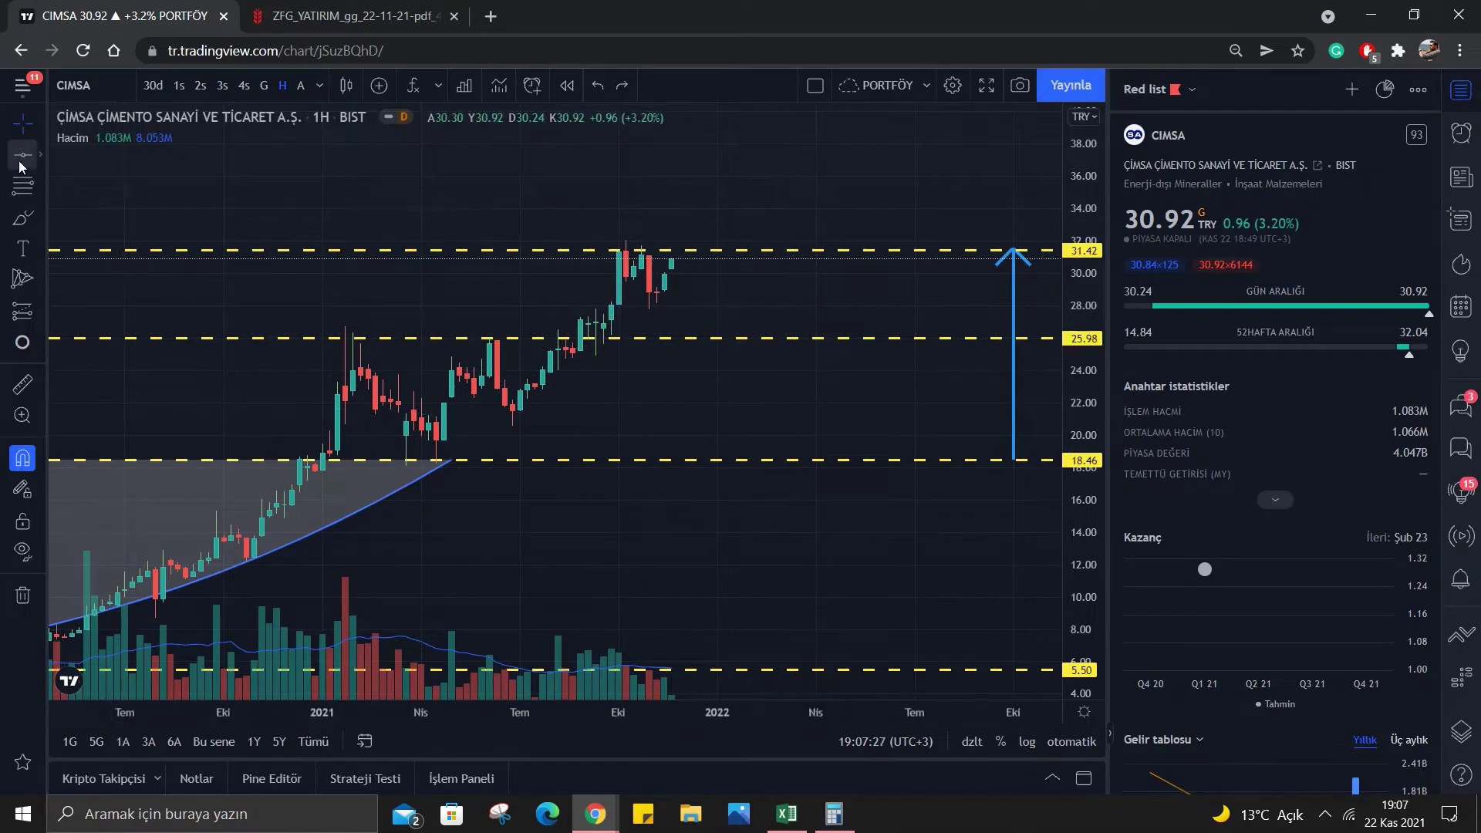
{"action": "key", "text": "alt+h"}
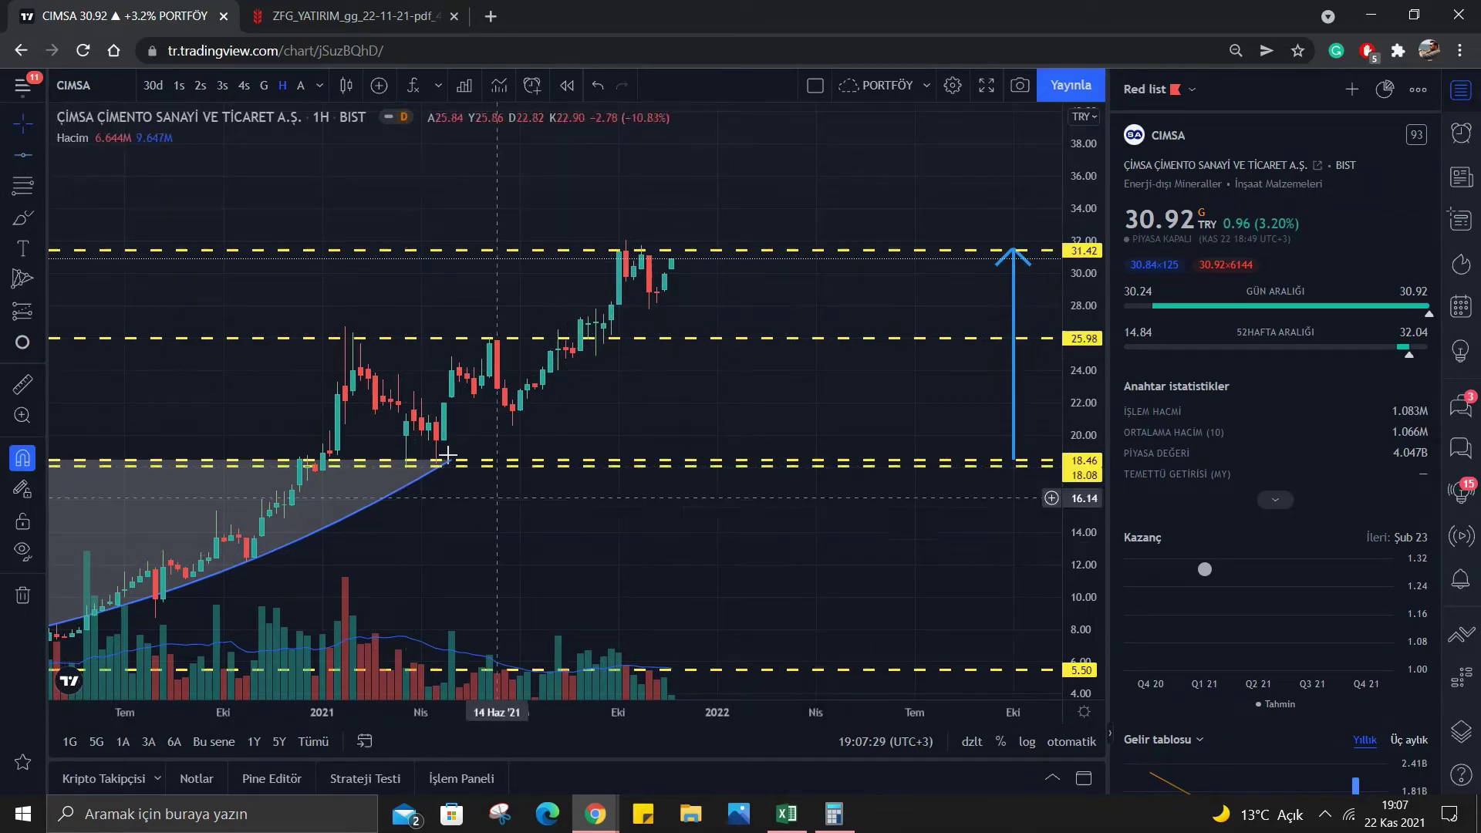
{"action": "key", "text": "alt+h"}
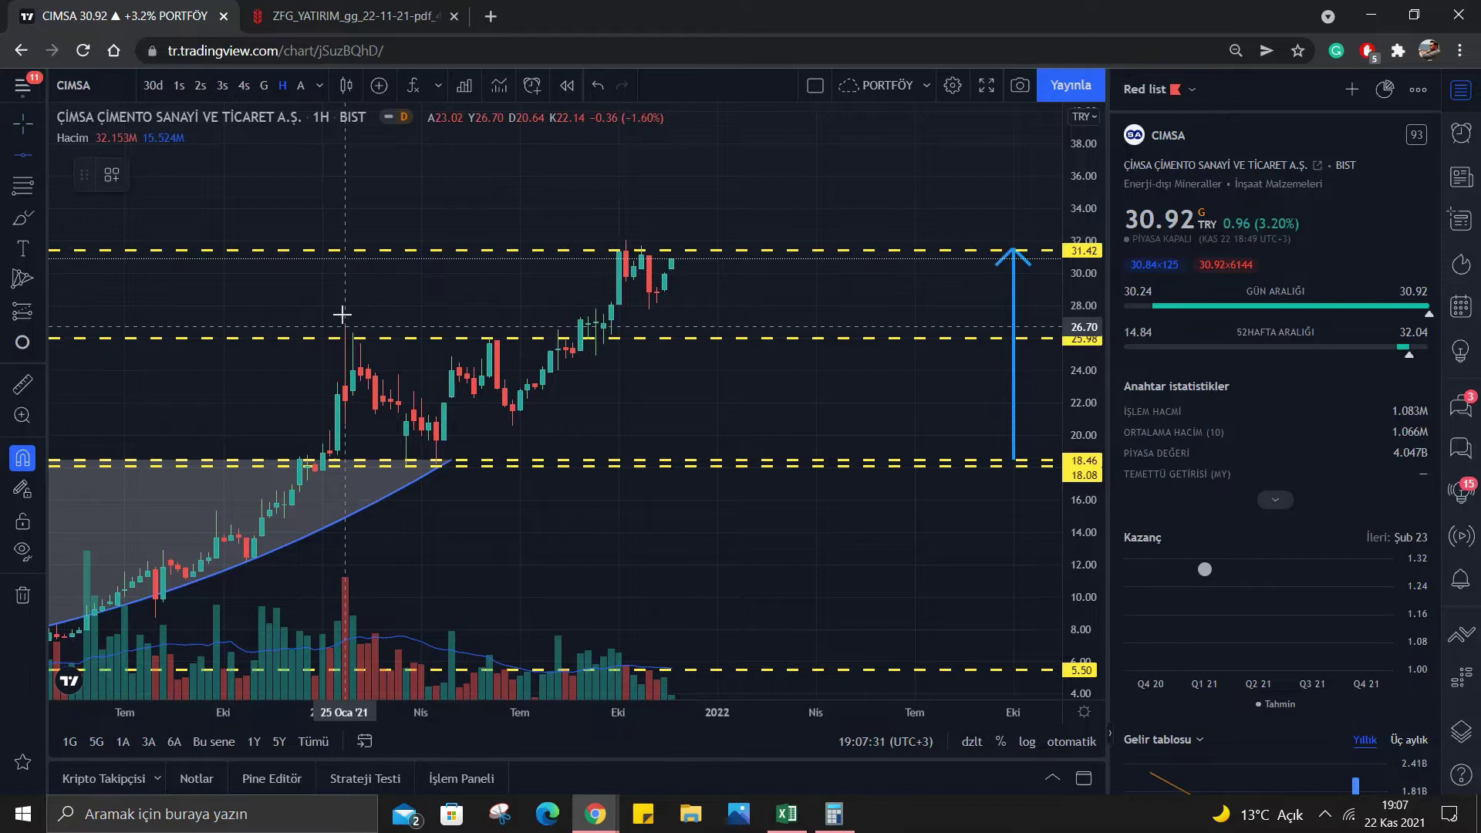
Draw a second blue arrow rising from 26.70 to 35.34.
{"action": "left_click", "coordinate": [39, 216]}
{"action": "left_click", "coordinate": [38, 154]}
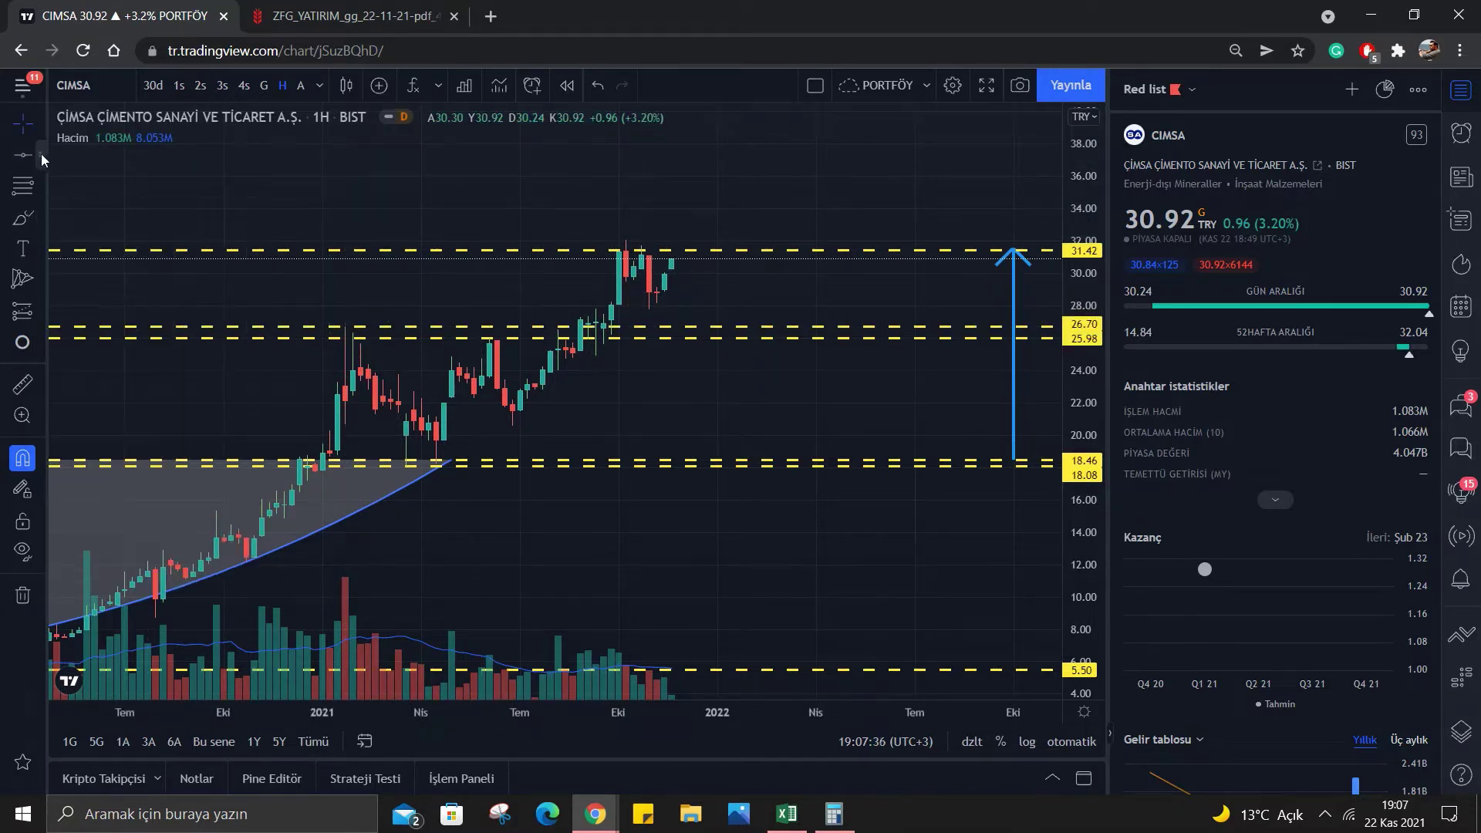
{"action": "left_click", "coordinate": [107, 190]}
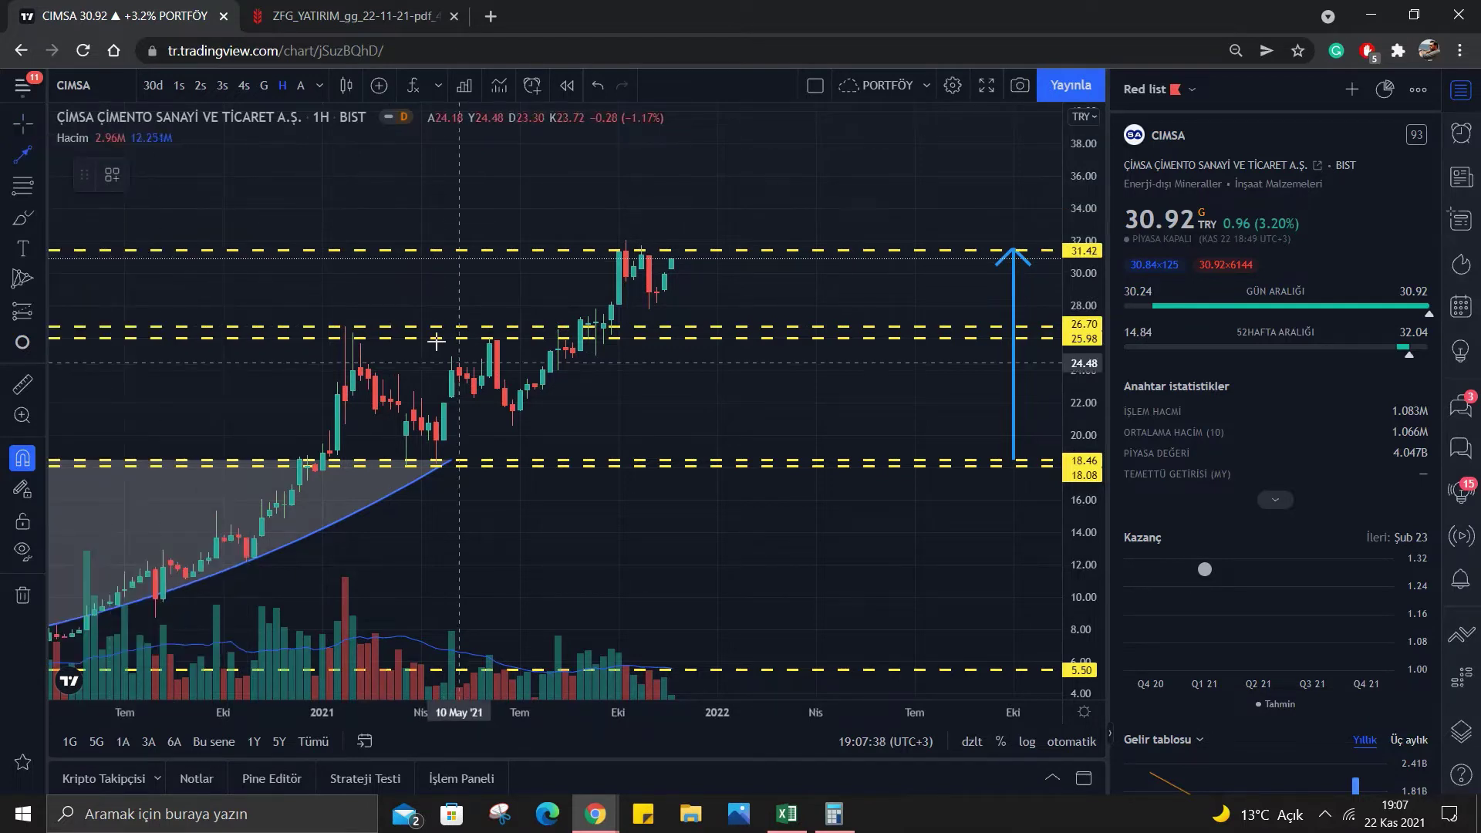
{"action": "mouse_move", "coordinate": [404, 473]}
{"action": "left_mouse_down"}
{"action": "mouse_move", "coordinate": [404, 319]}
{"action": "mouse_move", "coordinate": [345, 328]}
{"action": "left_mouse_up"}
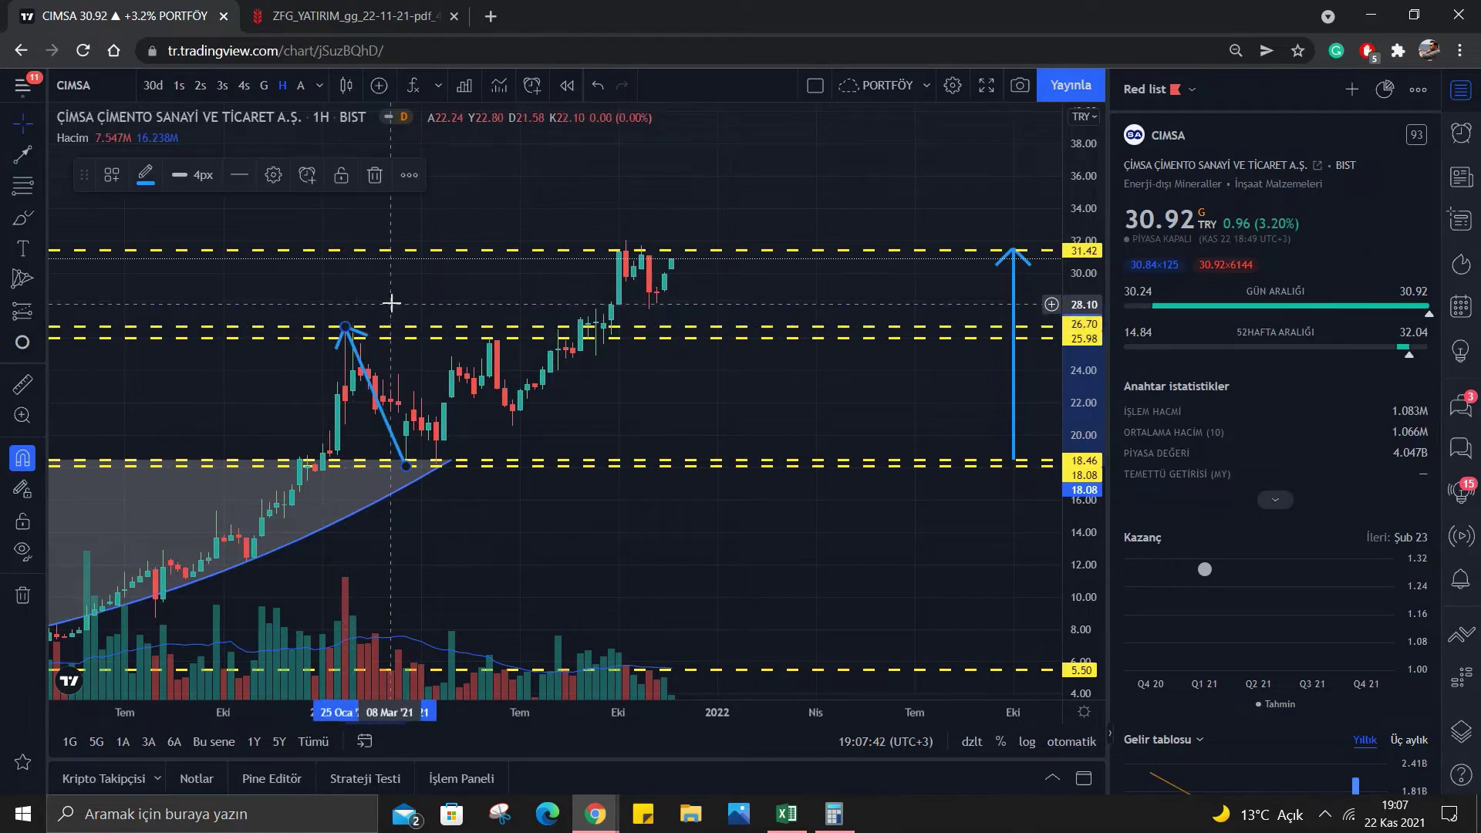
{"action": "left_click_drag", "start_coordinate": [372, 395], "coordinate": [475, 249]}
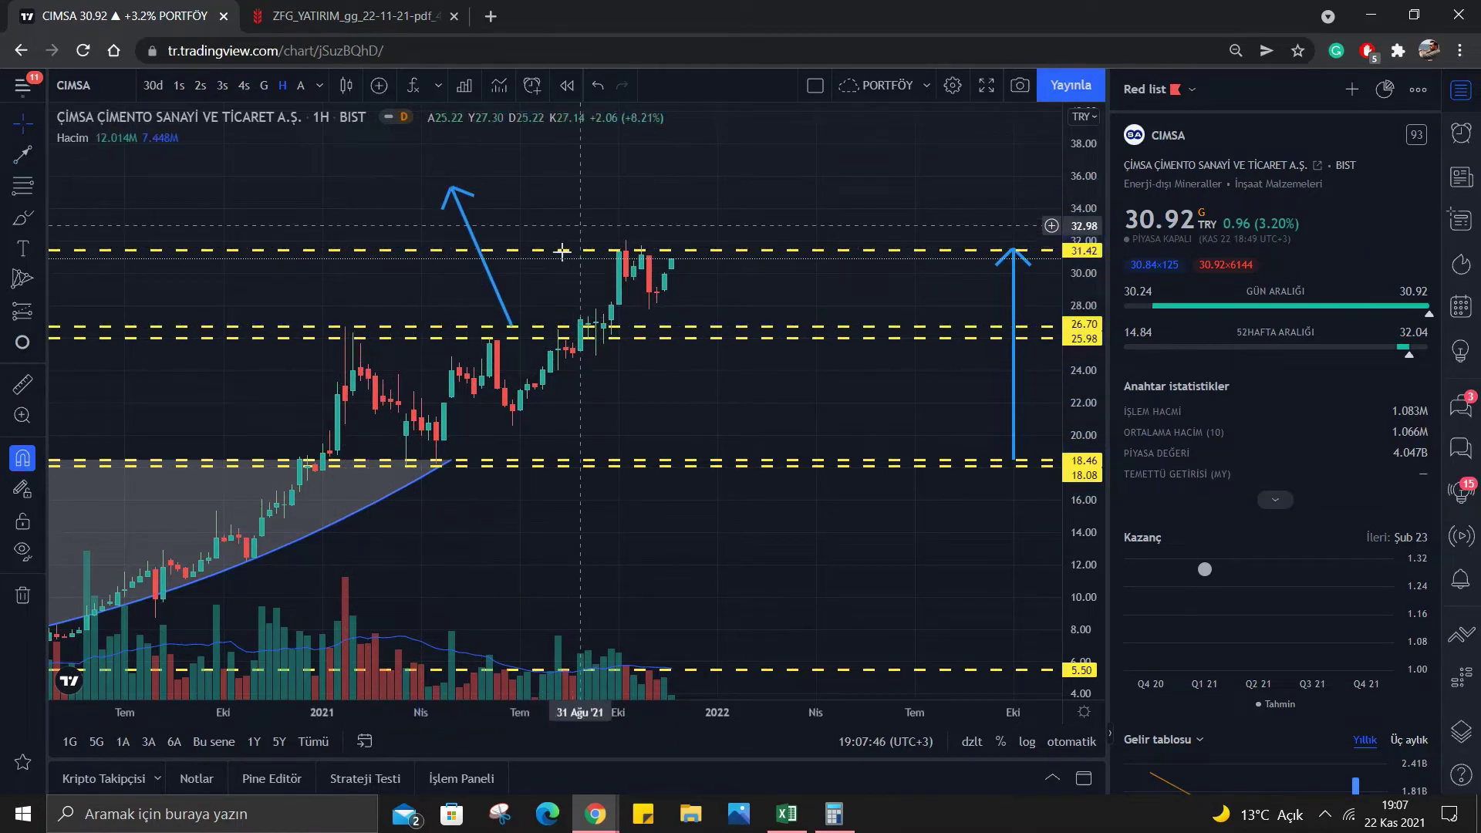
{"action": "double_click", "coordinate": [503, 309]}
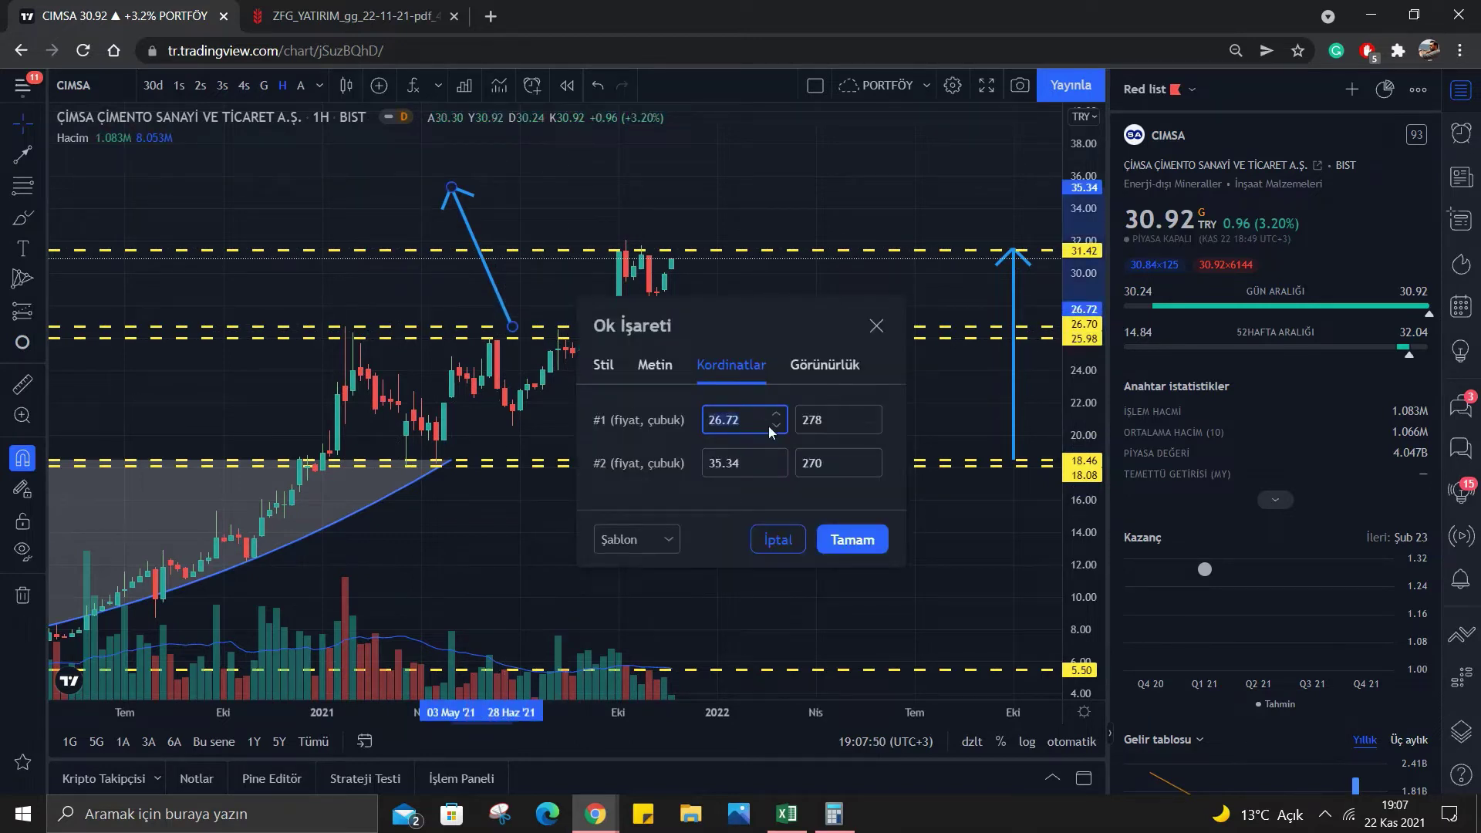
{"action": "left_click", "coordinate": [852, 539]}
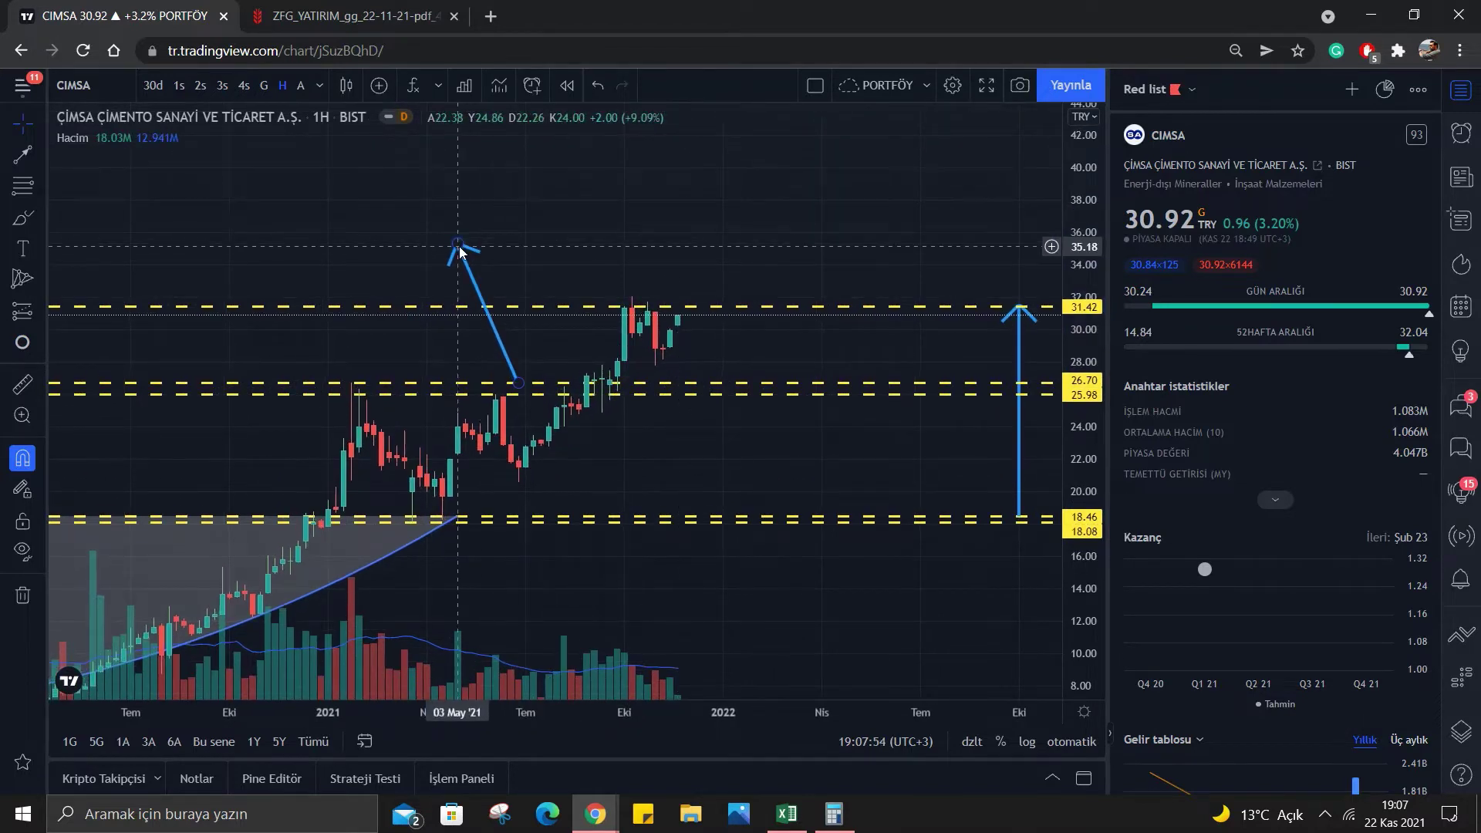
{"action": "double_click", "coordinate": [458, 246]}
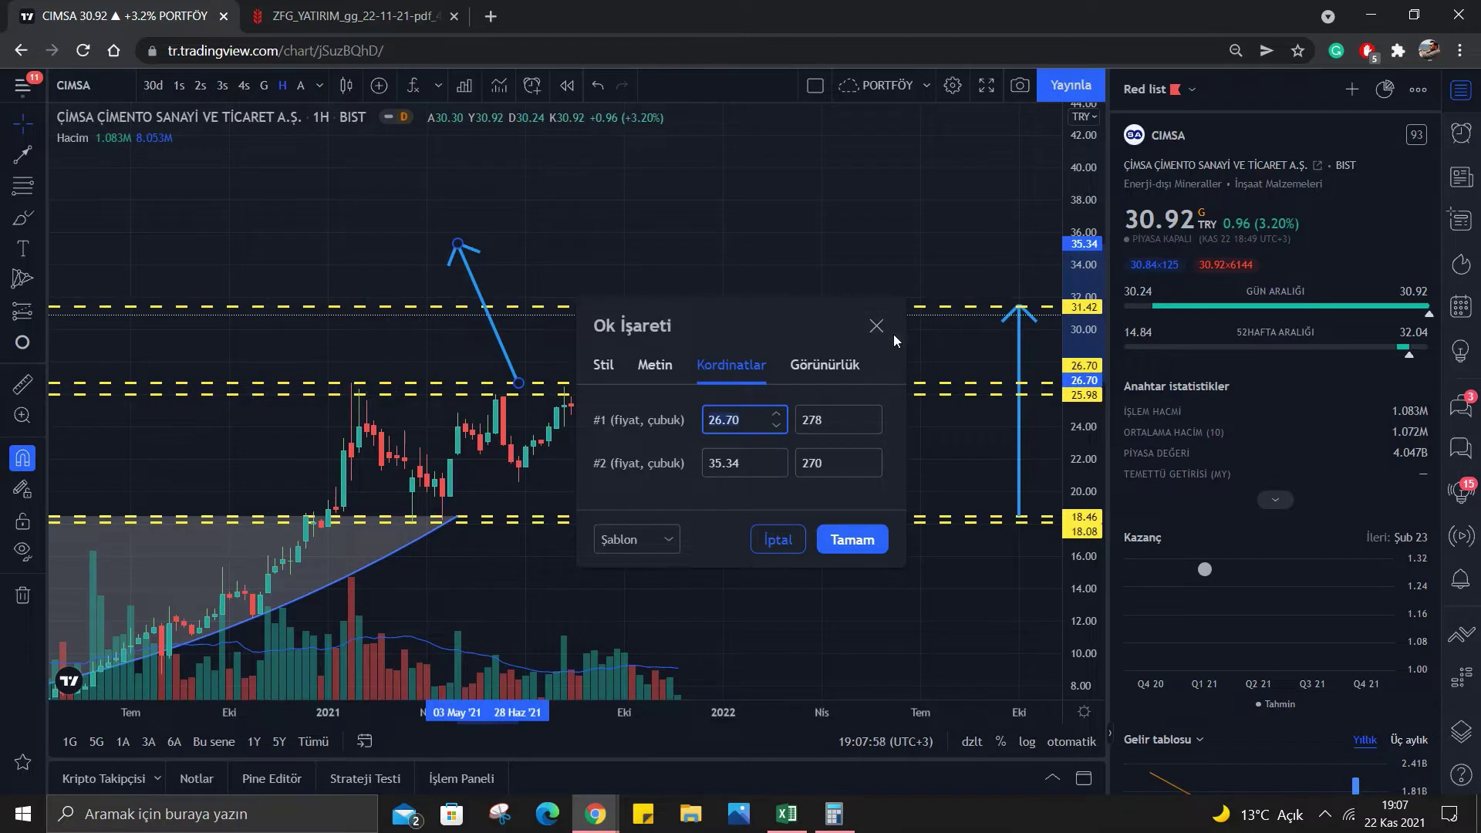
{"action": "left_click", "coordinate": [876, 325]}
Add a horizontal level at the arrow tip and set its price to 35.34.
{"action": "left_click", "coordinate": [37, 152]}
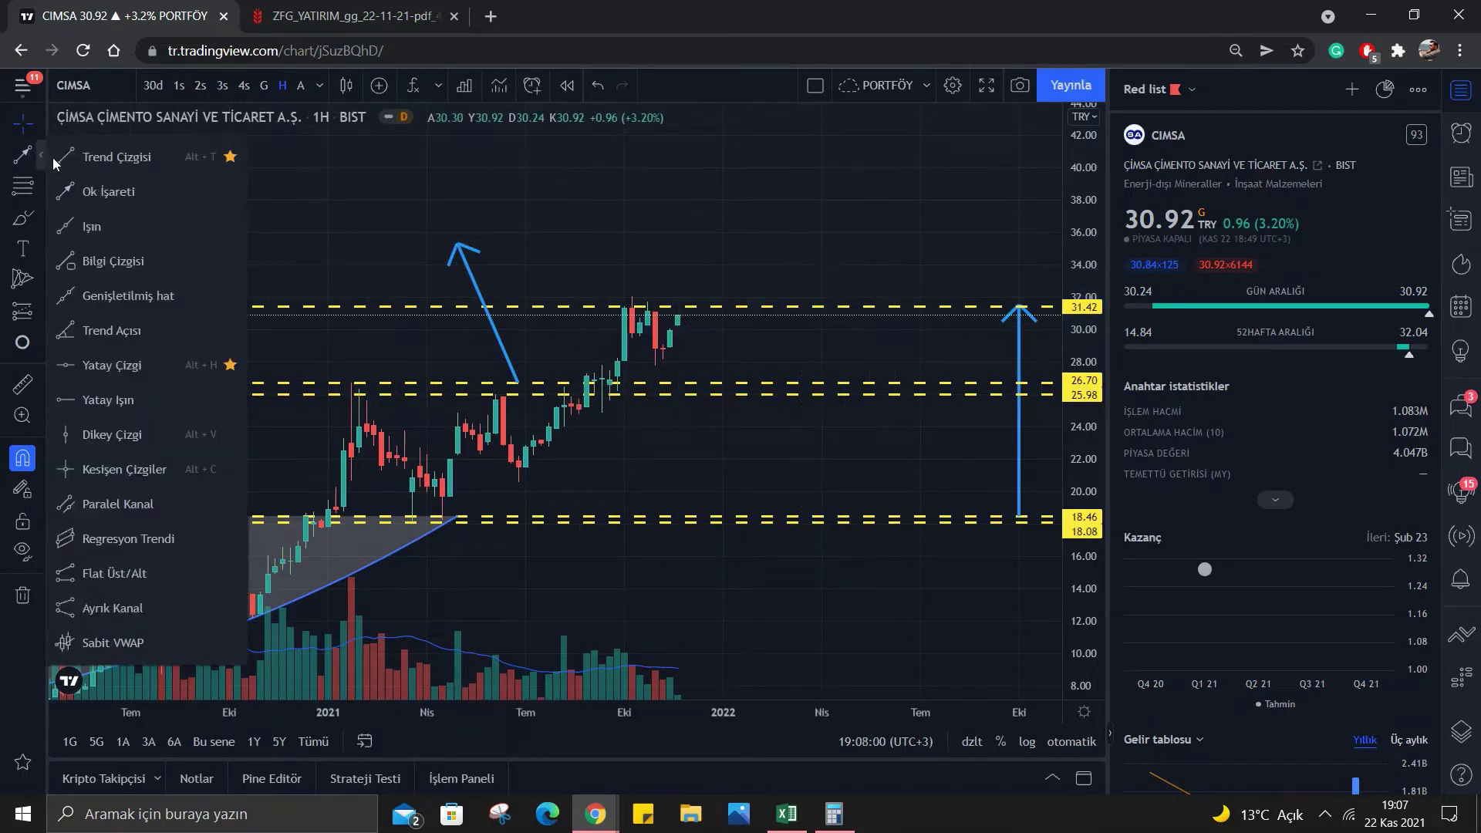
{"action": "left_click", "coordinate": [131, 365]}
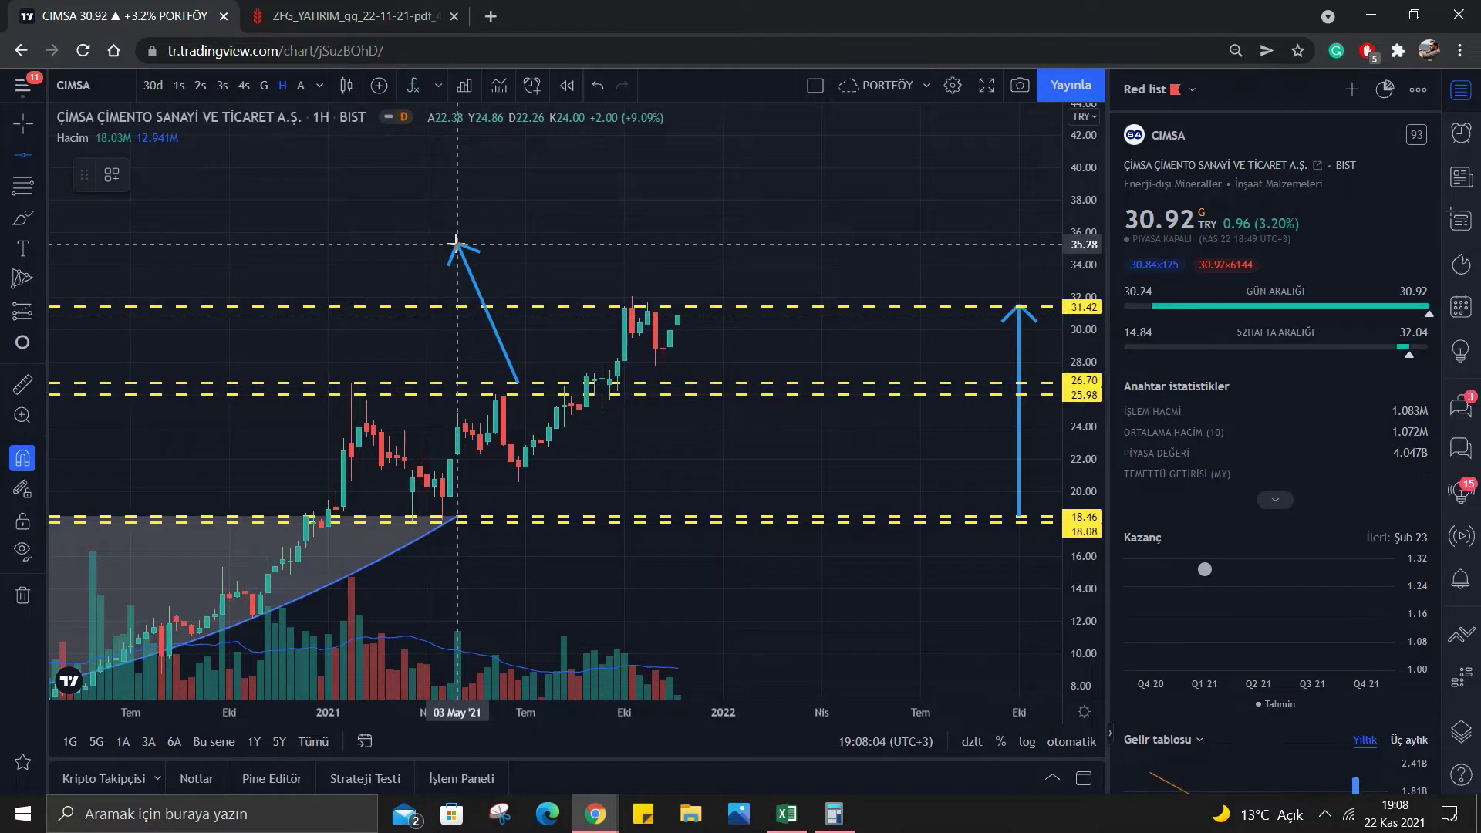
{"action": "left_click", "coordinate": [455, 244]}
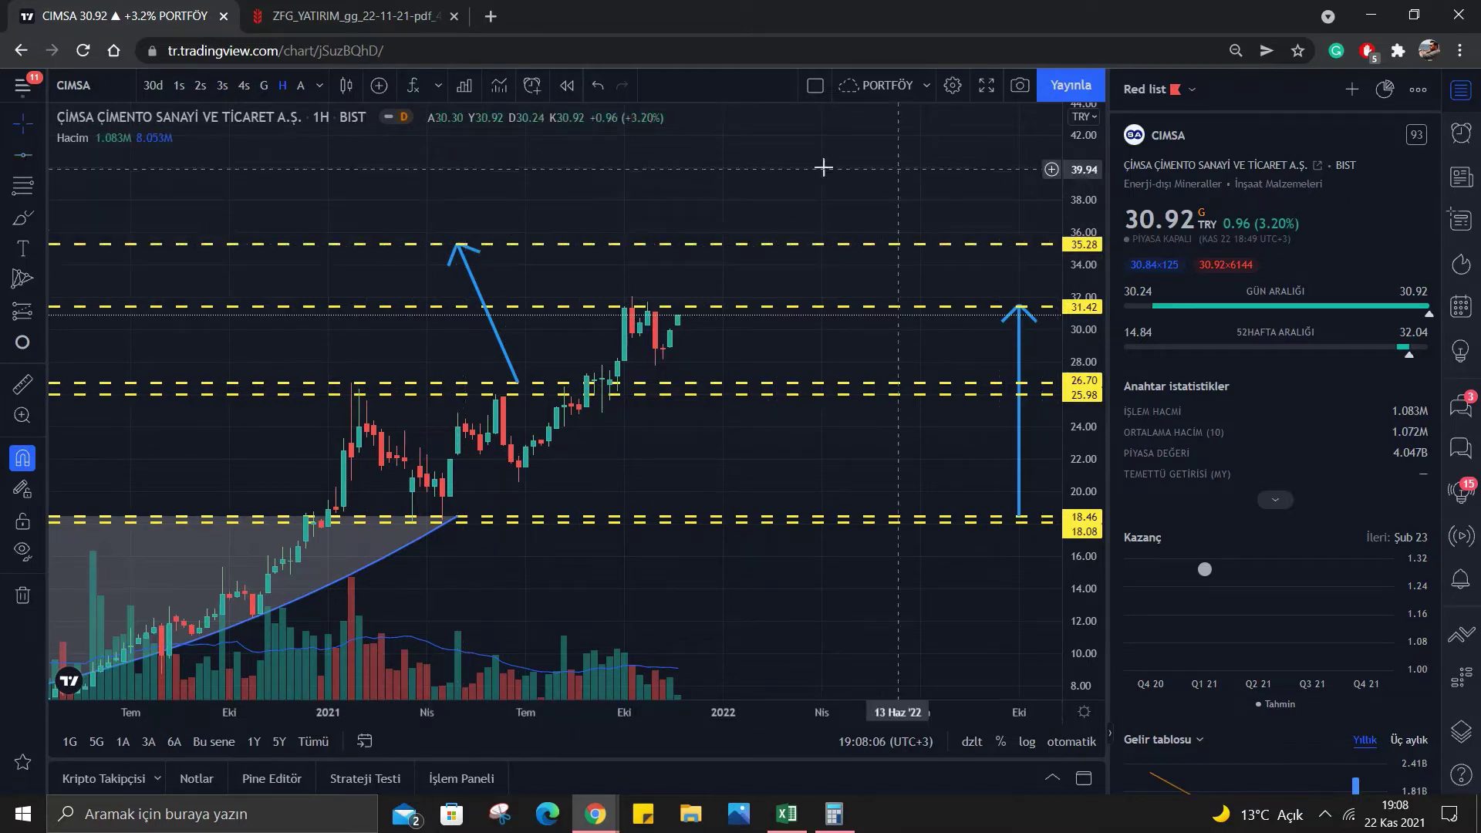
{"action": "double_click", "coordinate": [476, 262]}
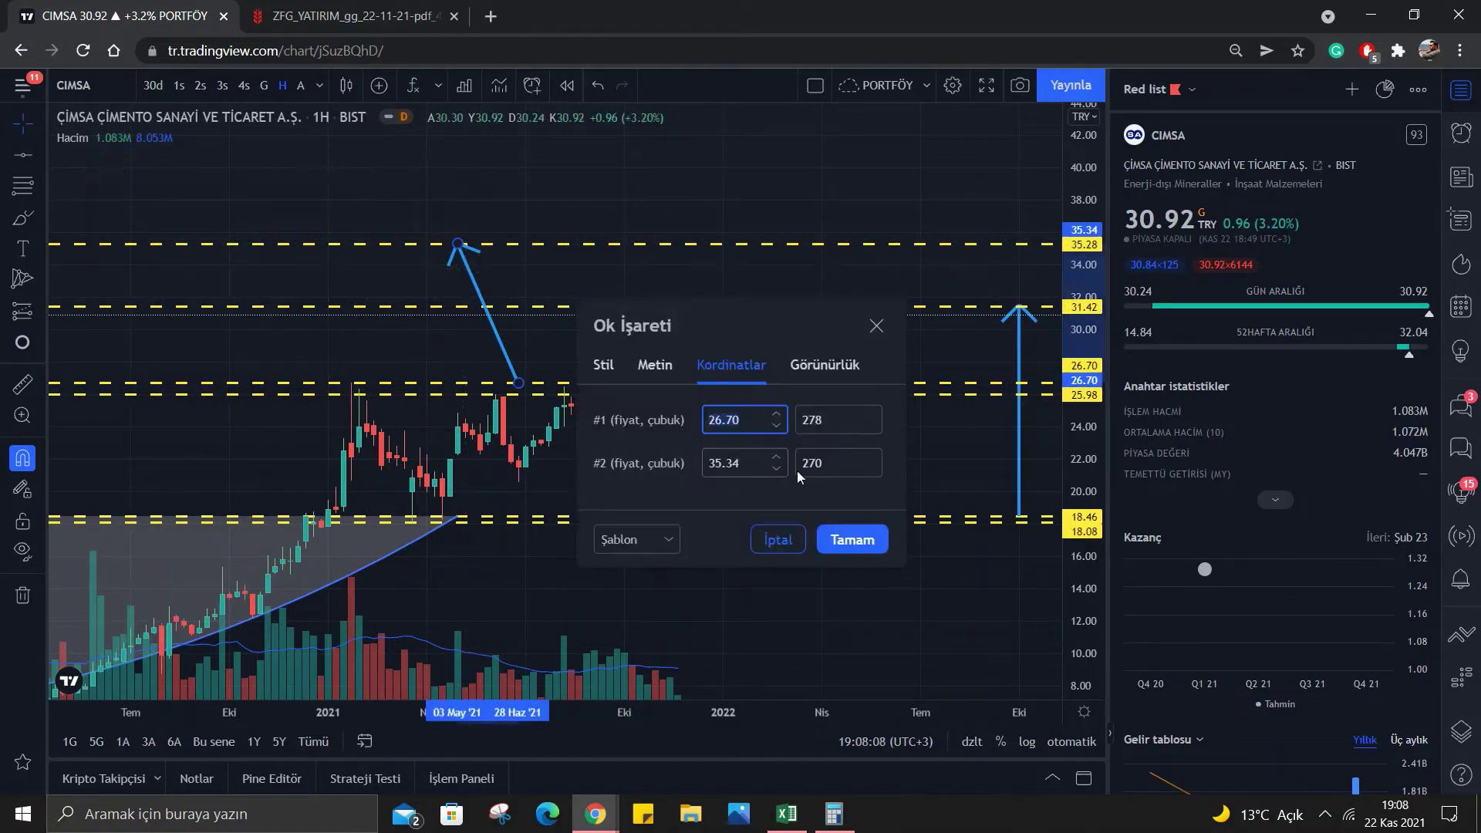
{"action": "left_click", "coordinate": [883, 325]}
{"action": "left_click", "coordinate": [822, 245]}
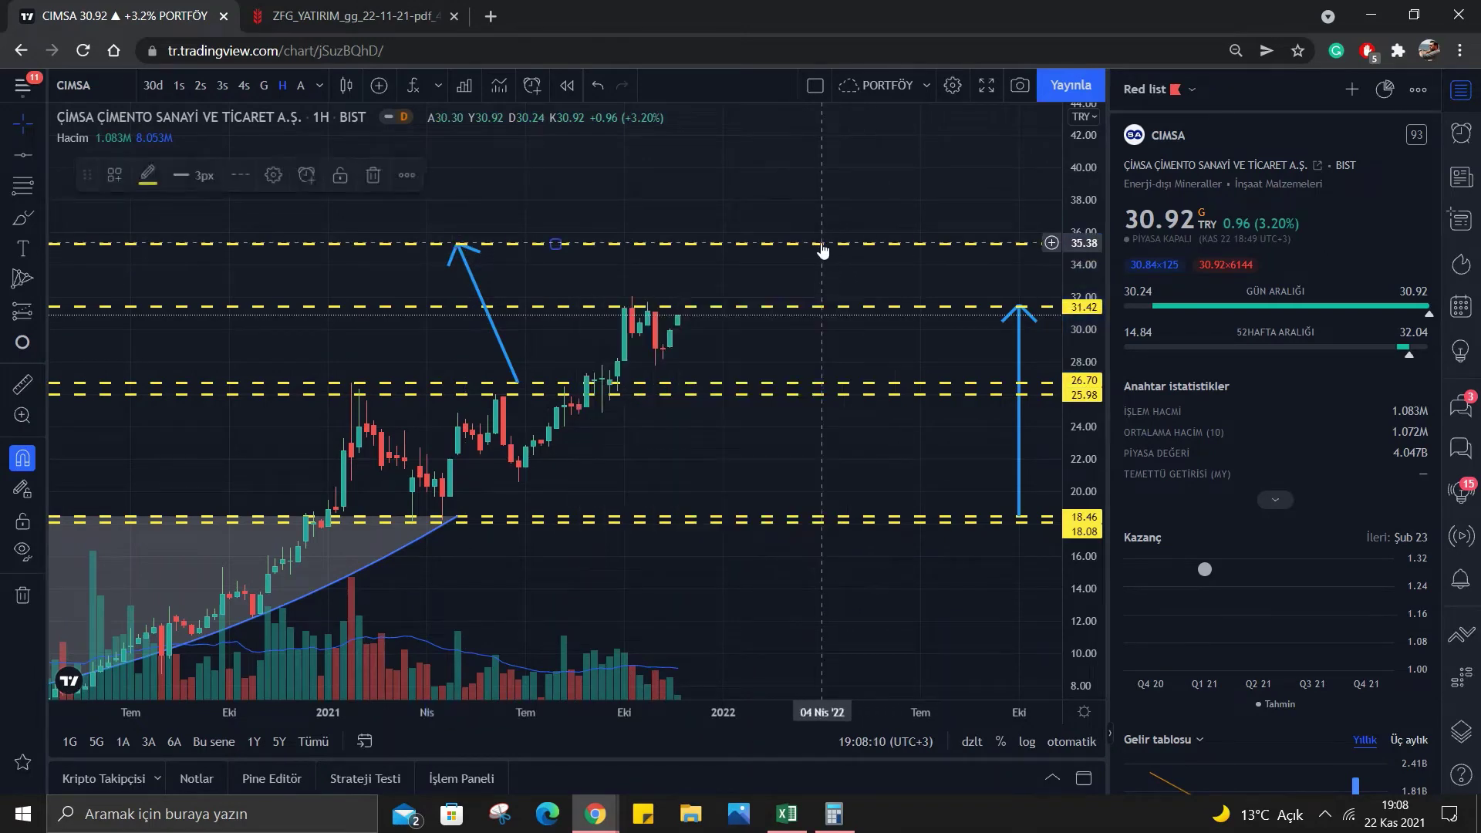
{"action": "double_click", "coordinate": [823, 246]}
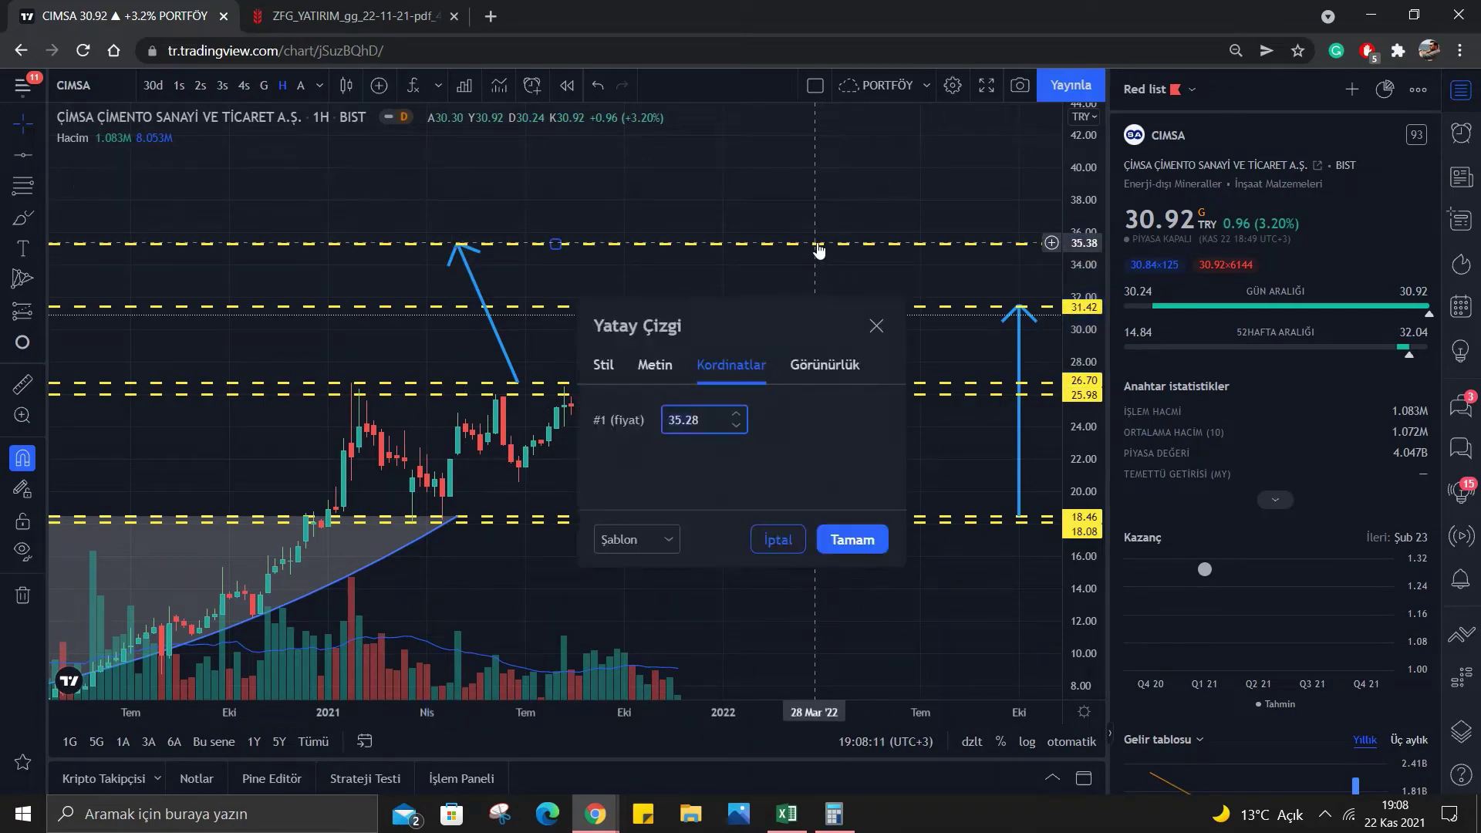
{"action": "left_click", "coordinate": [736, 416]}
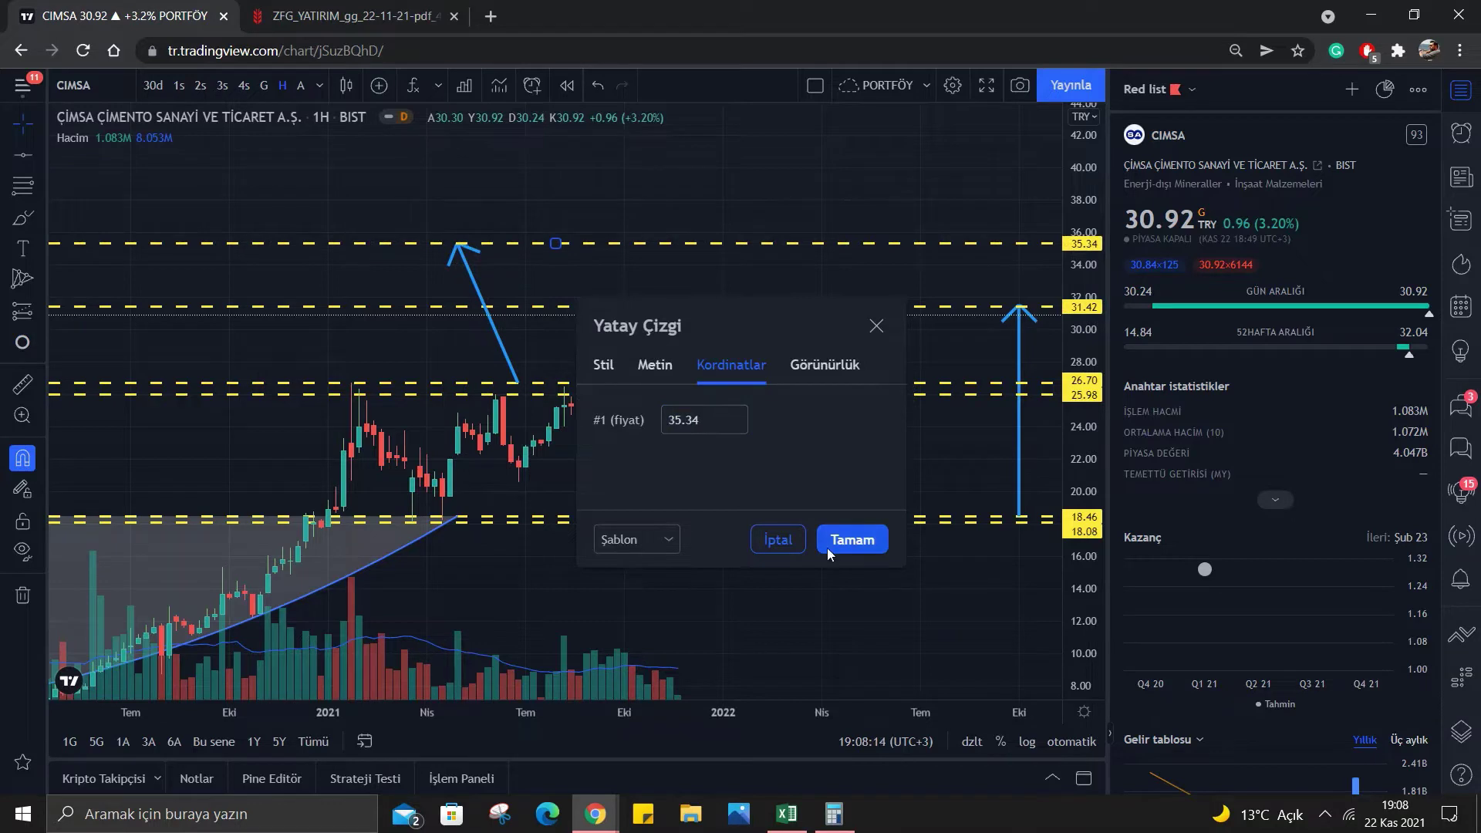
{"action": "left_click", "coordinate": [851, 539]}
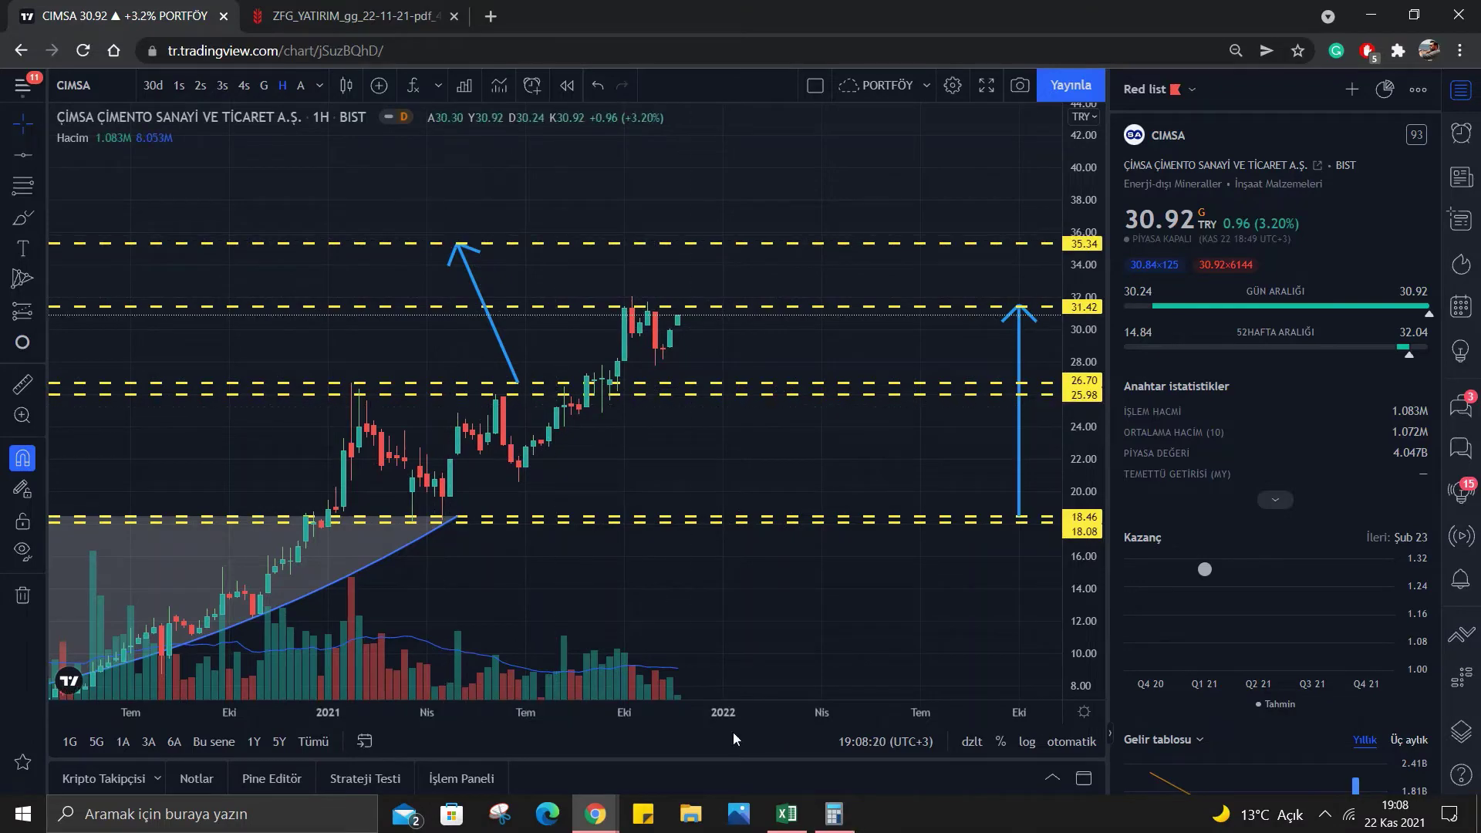
{"action": "left_click", "coordinate": [785, 814]}
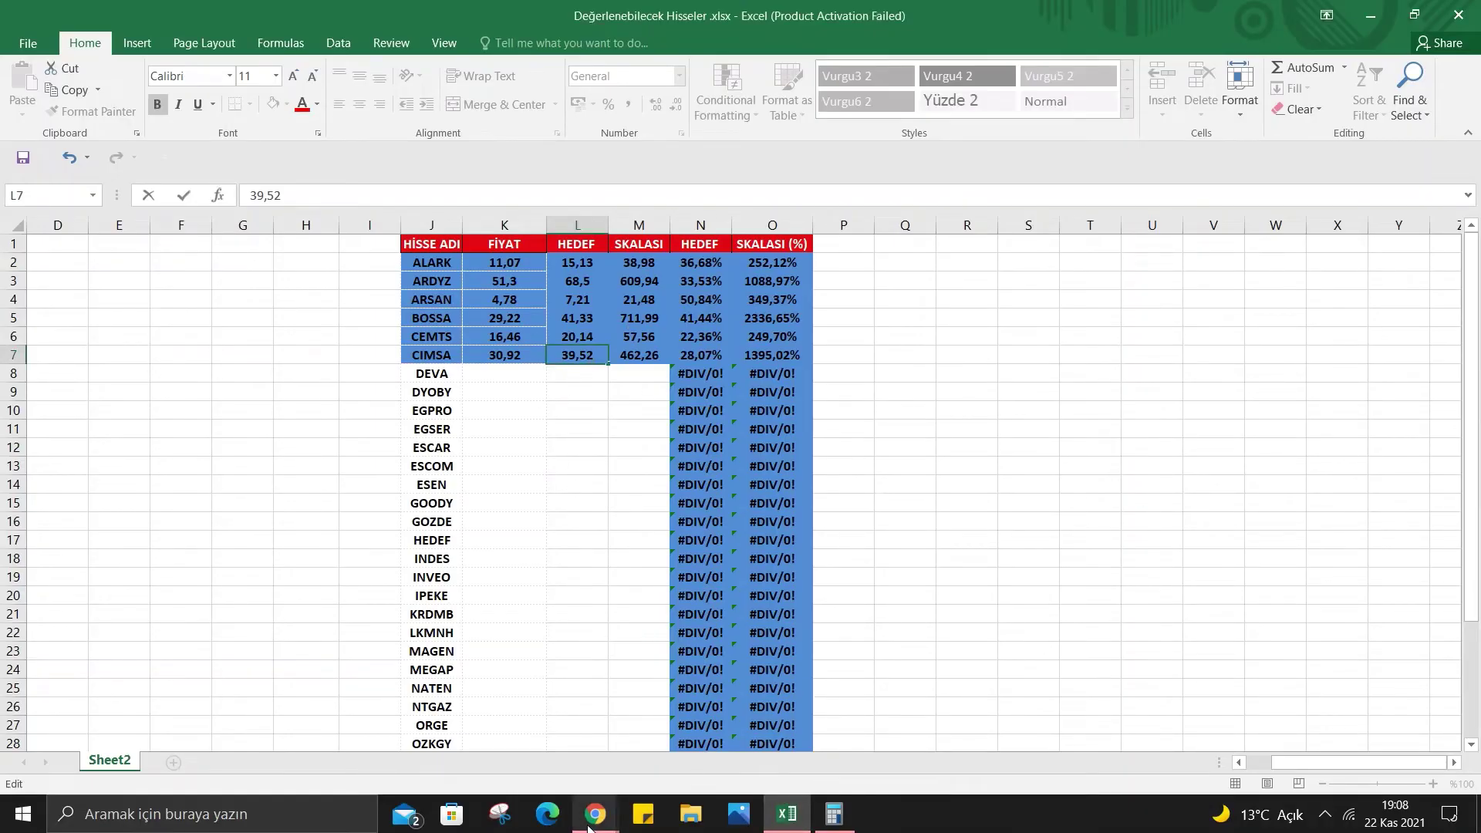
{"action": "left_click", "coordinate": [512, 733]}
{"action": "left_click_drag", "start_coordinate": [758, 466], "coordinate": [790, 549]}
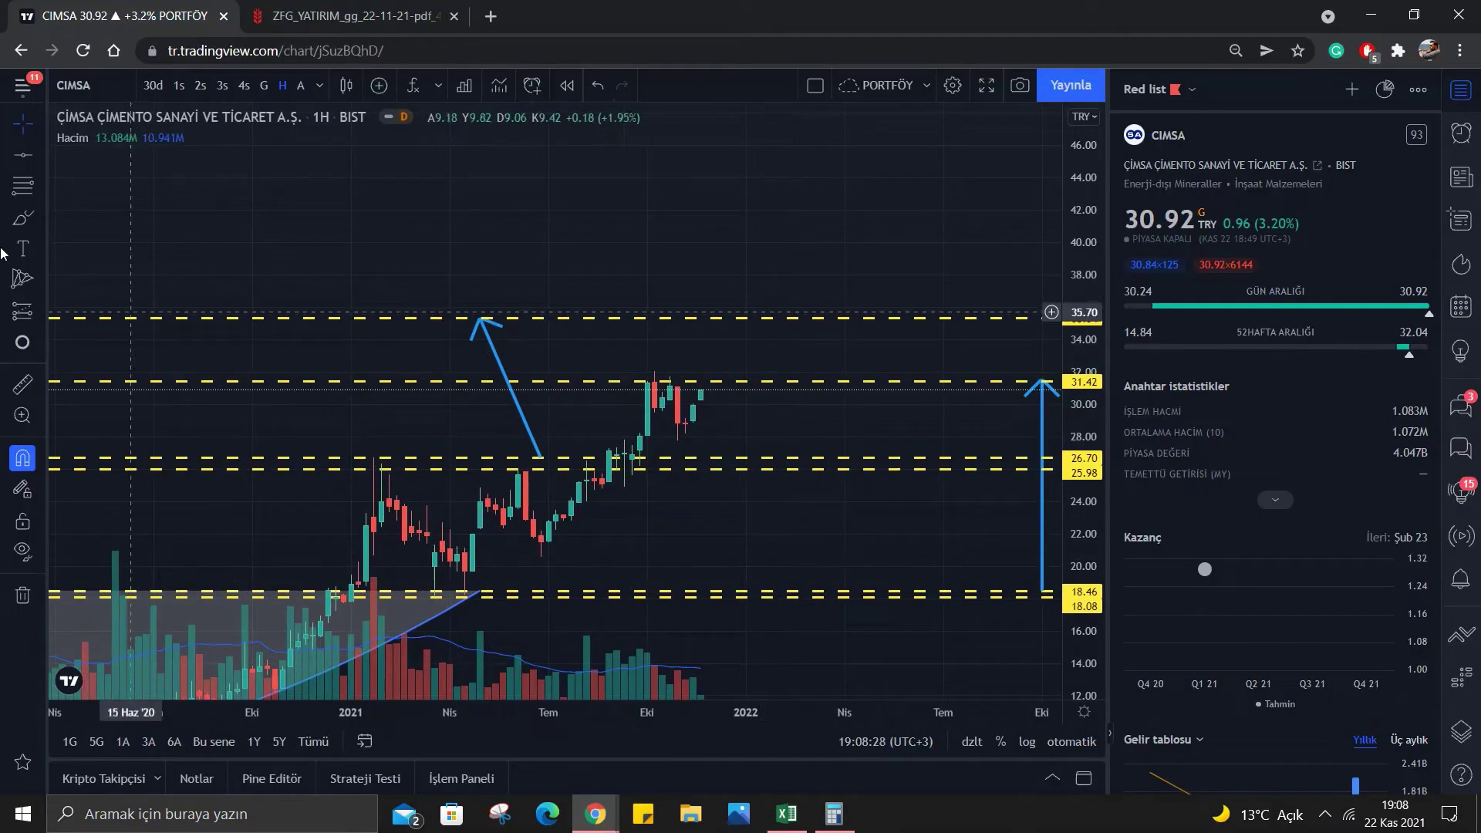
Add a dashed horizontal level and set its price to 39.52.
{"action": "left_click", "coordinate": [630, 246]}
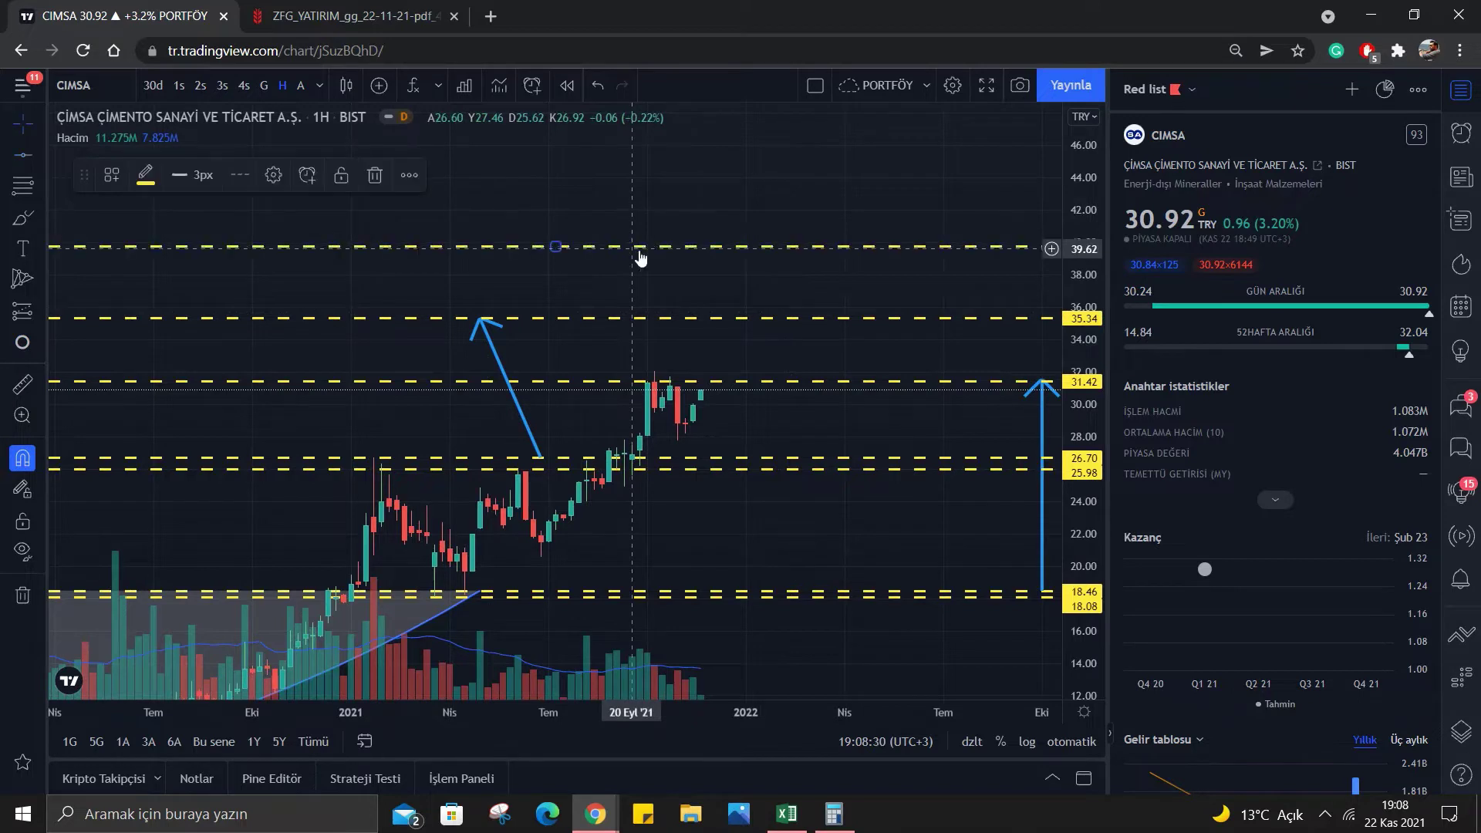
{"action": "left_click_drag", "start_coordinate": [727, 254], "coordinate": [723, 253]}
{"action": "double_click", "coordinate": [724, 248]}
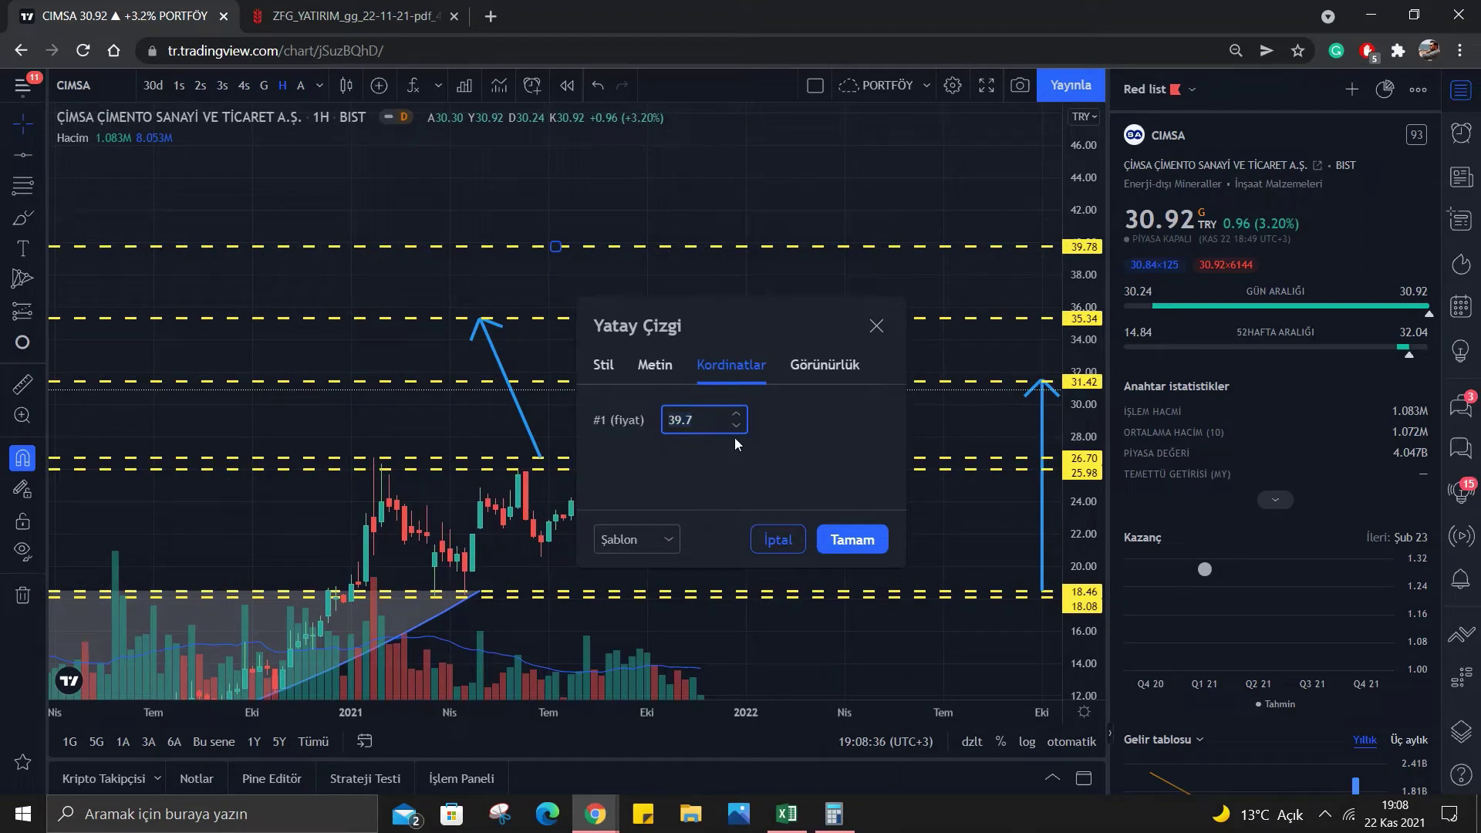
{"action": "type", "text": "2"}
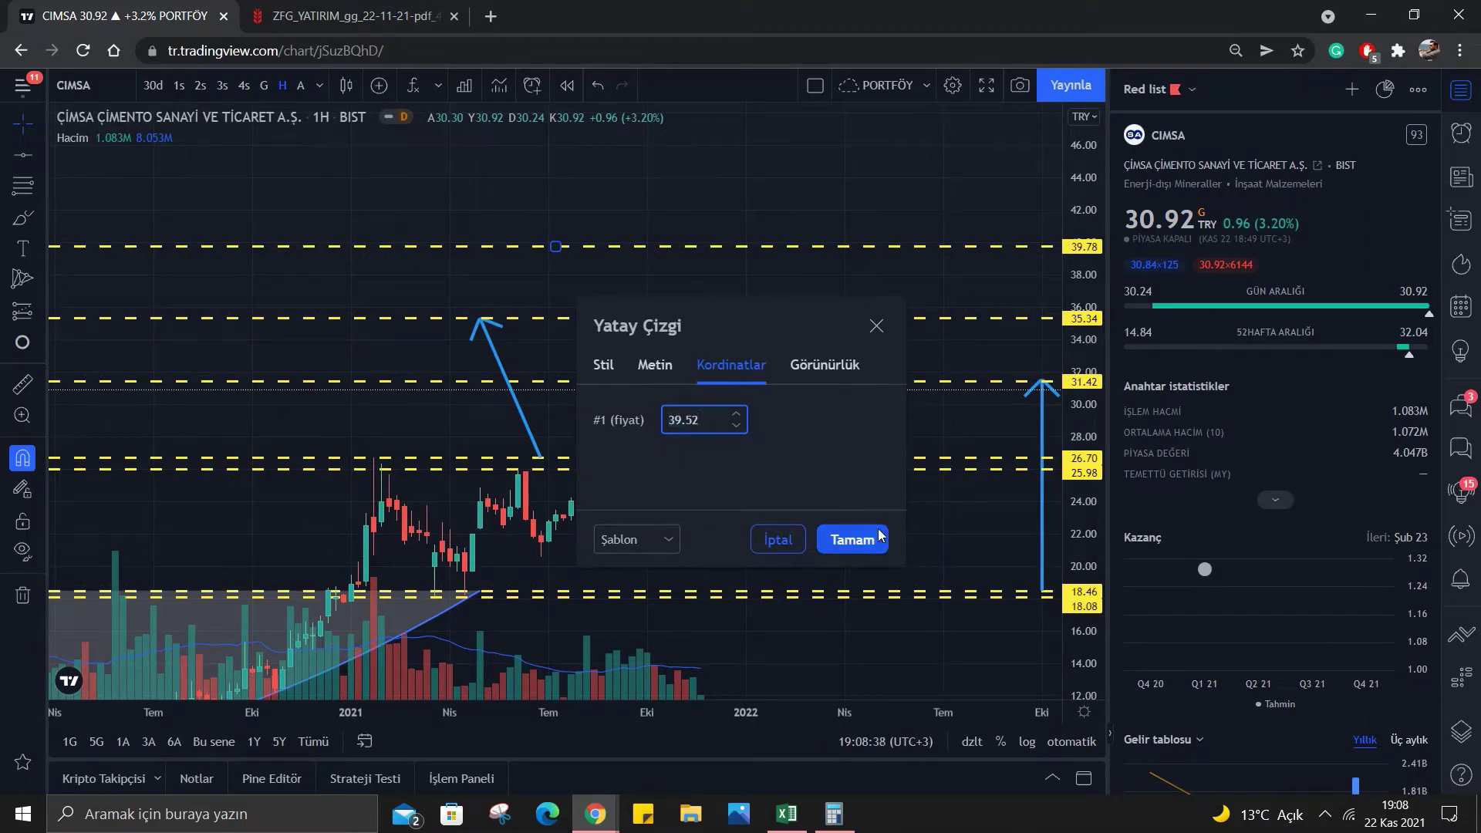
{"action": "left_click", "coordinate": [829, 540]}
{"action": "left_click", "coordinate": [108, 205]}
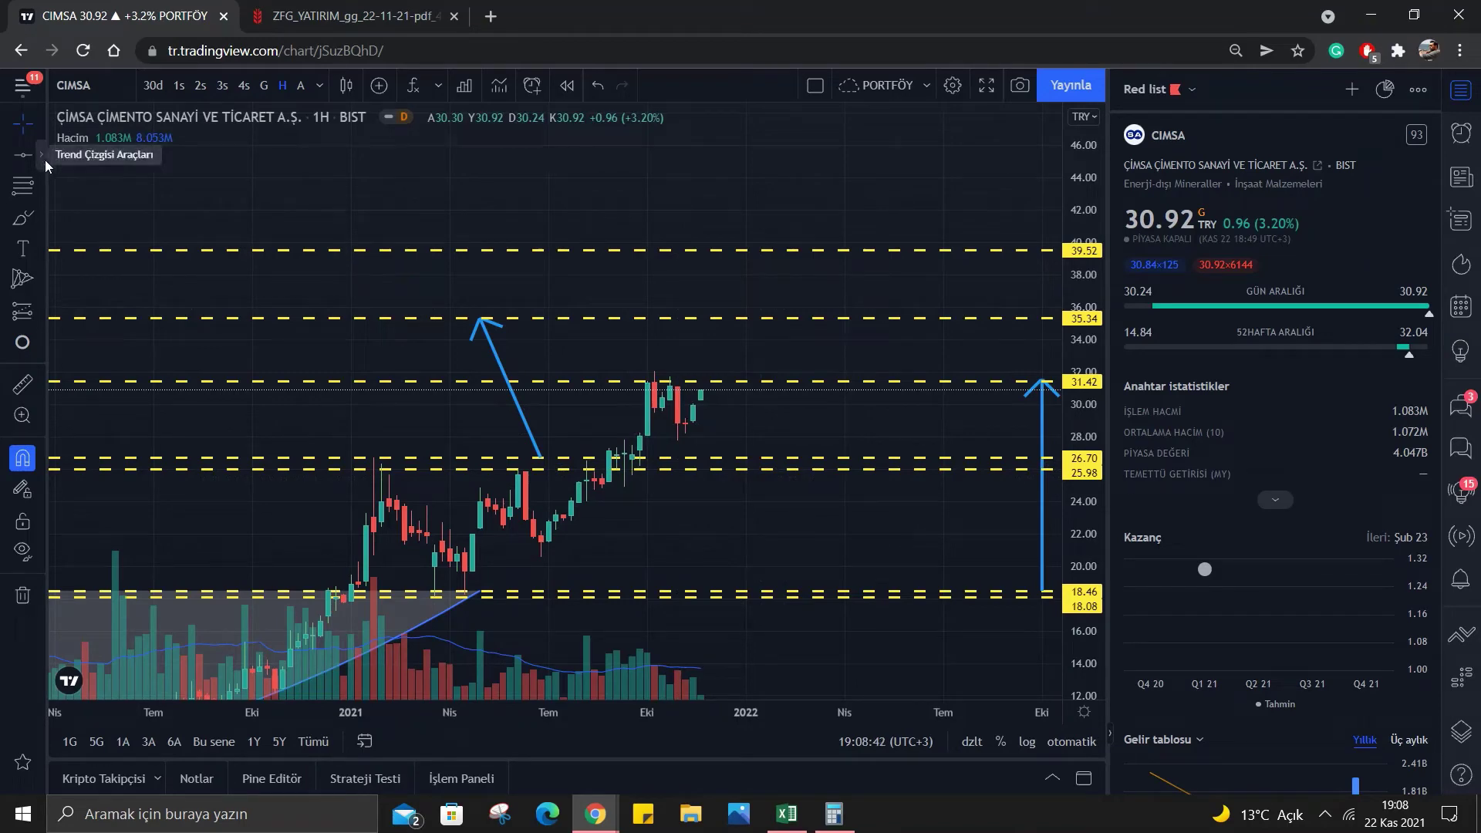
Shade the band from 35.34 to 39.52 with a rectangle.
{"action": "left_click", "coordinate": [36, 219]}
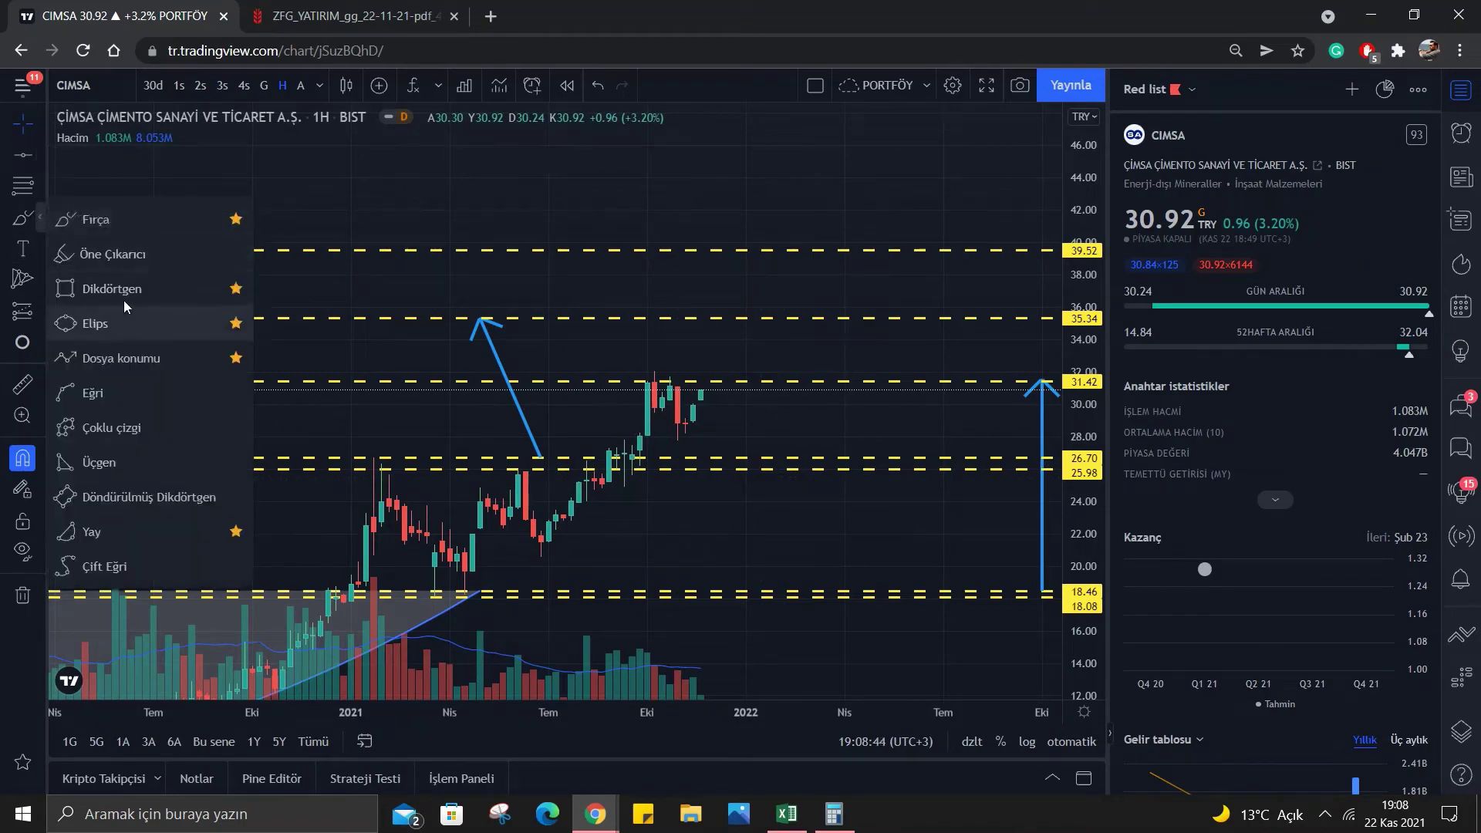
{"action": "left_click", "coordinate": [124, 293]}
{"action": "left_click_drag", "start_coordinate": [505, 316], "coordinate": [565, 250]}
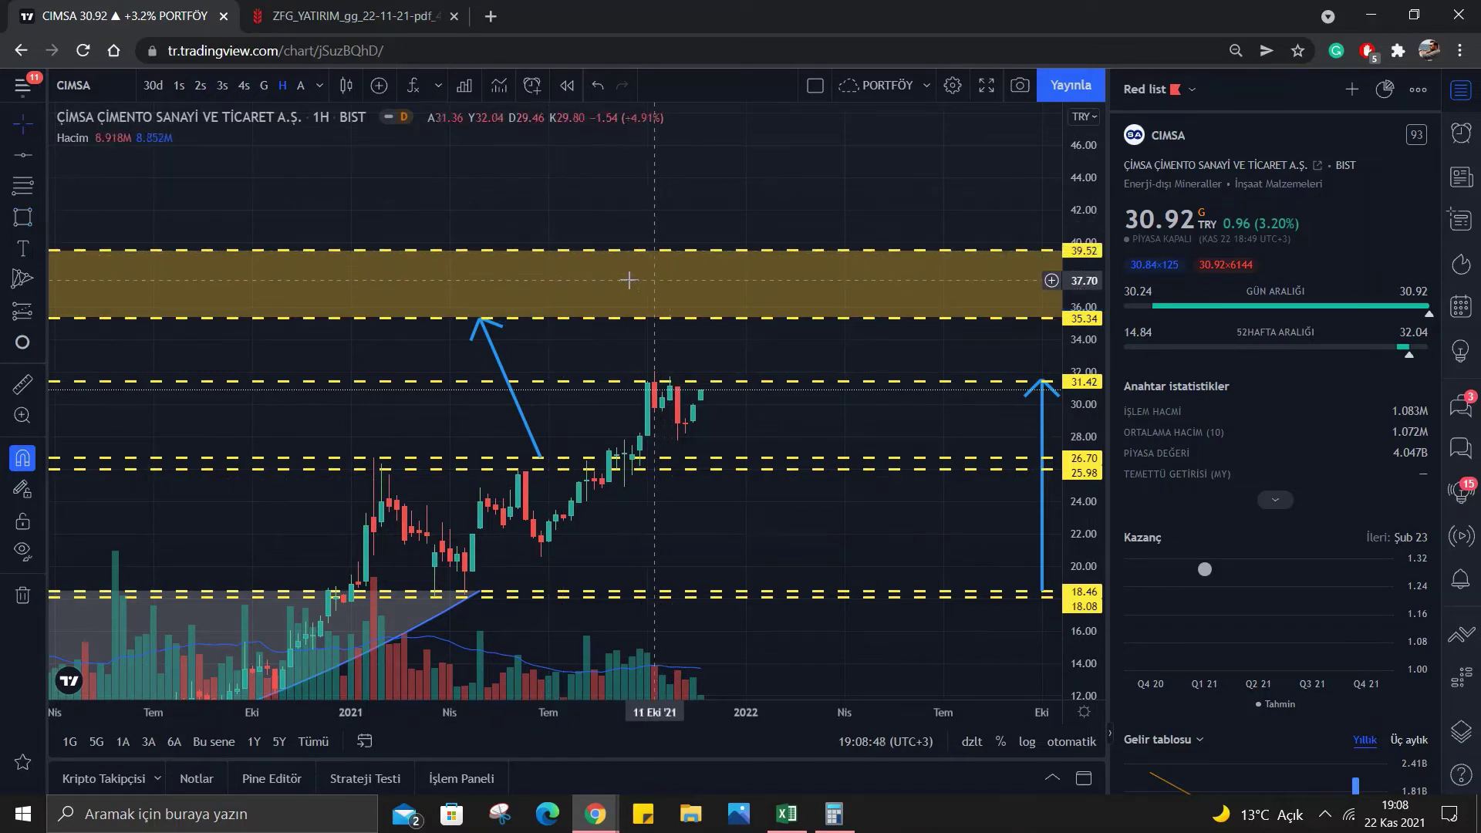
{"action": "left_click", "coordinate": [23, 249]}
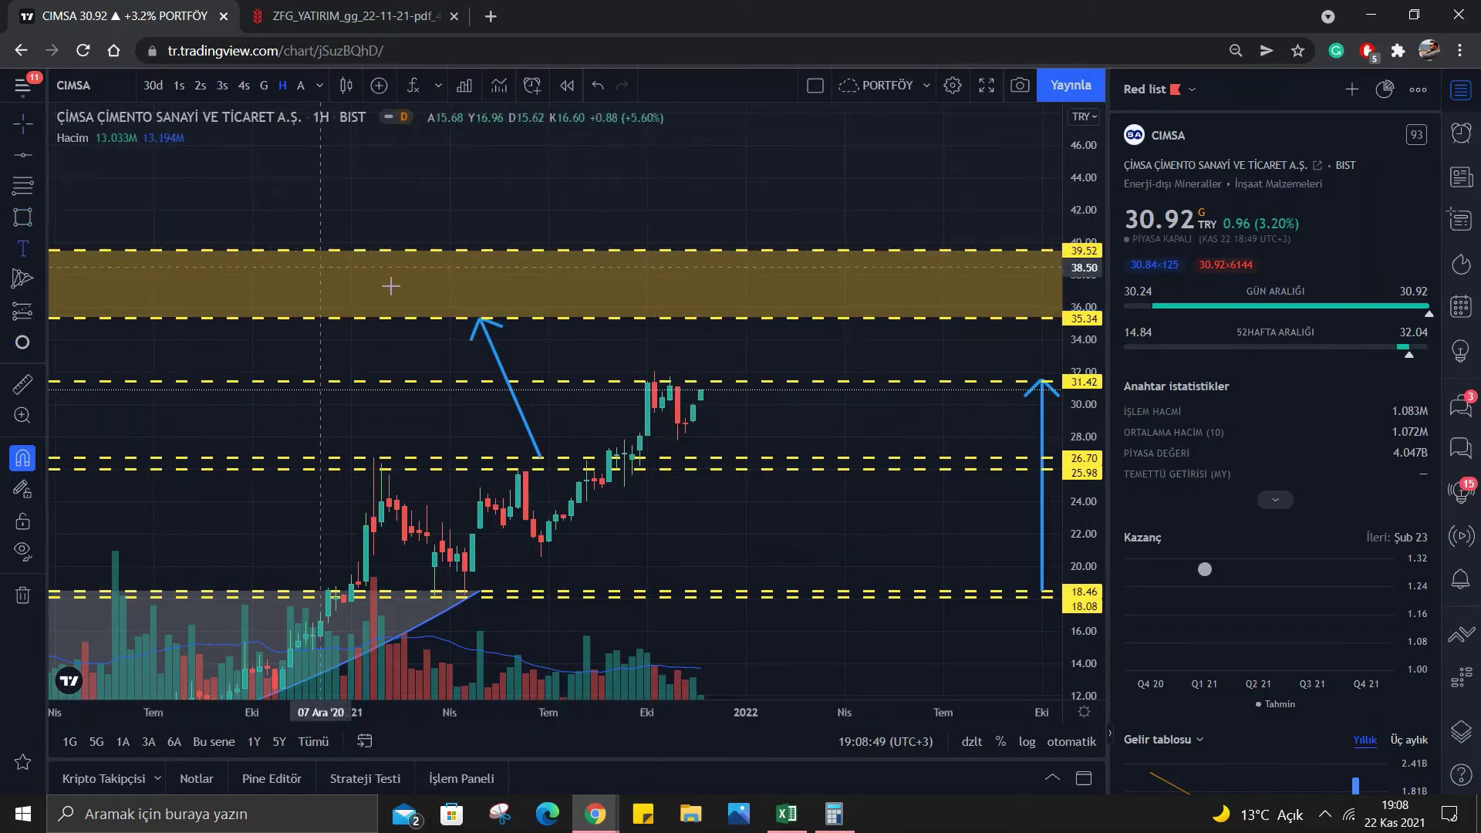
Label the 35.34–39.52 band 'KISA VADELİ HEDEF' and fit the label inside it.
{"action": "left_click", "coordinate": [578, 283]}
{"action": "left_click", "coordinate": [853, 669]}
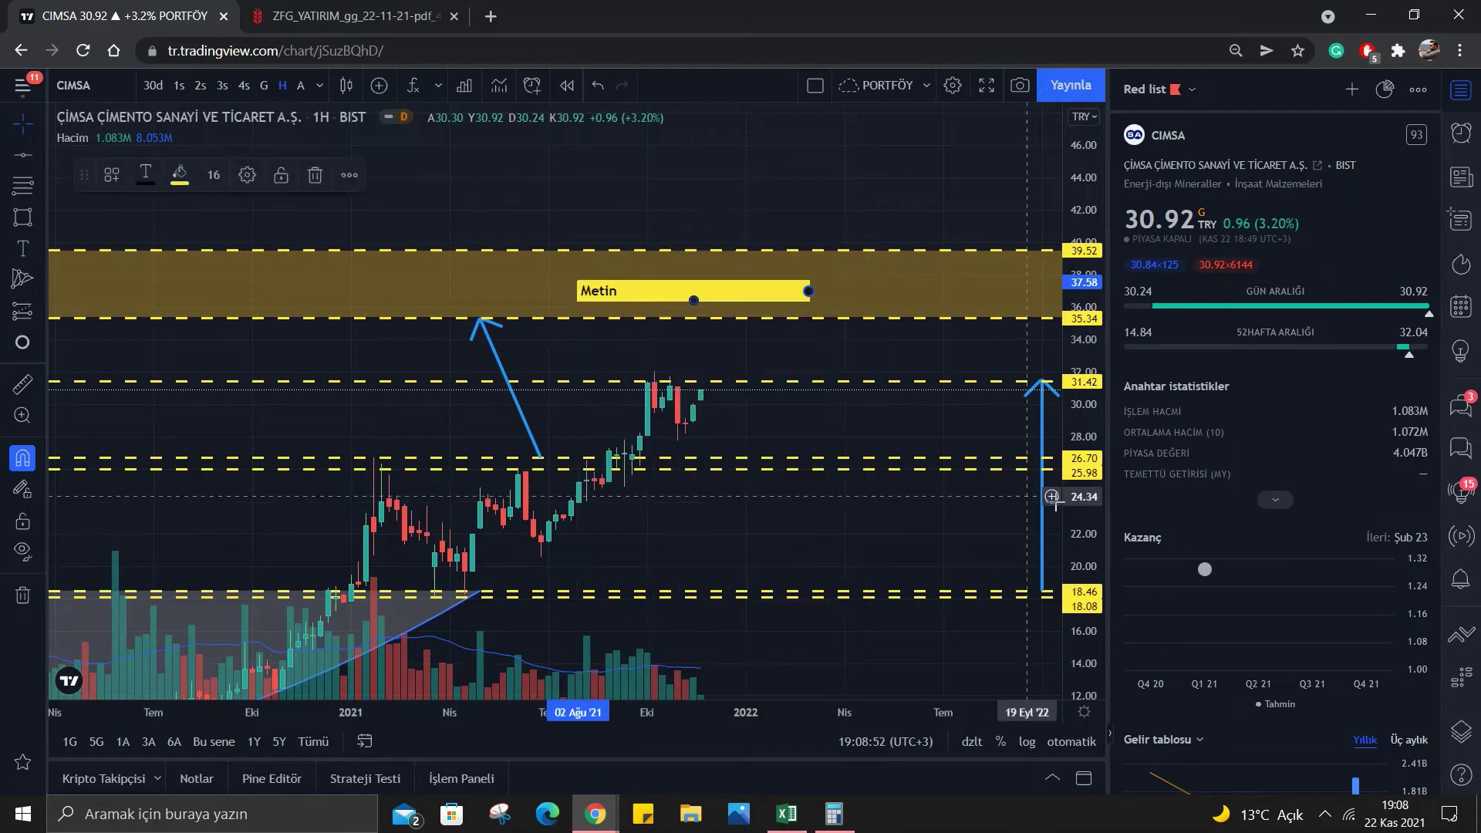
{"action": "double_click", "coordinate": [644, 284]}
{"action": "type", "text": "KISA VADELİ HEDEF"}
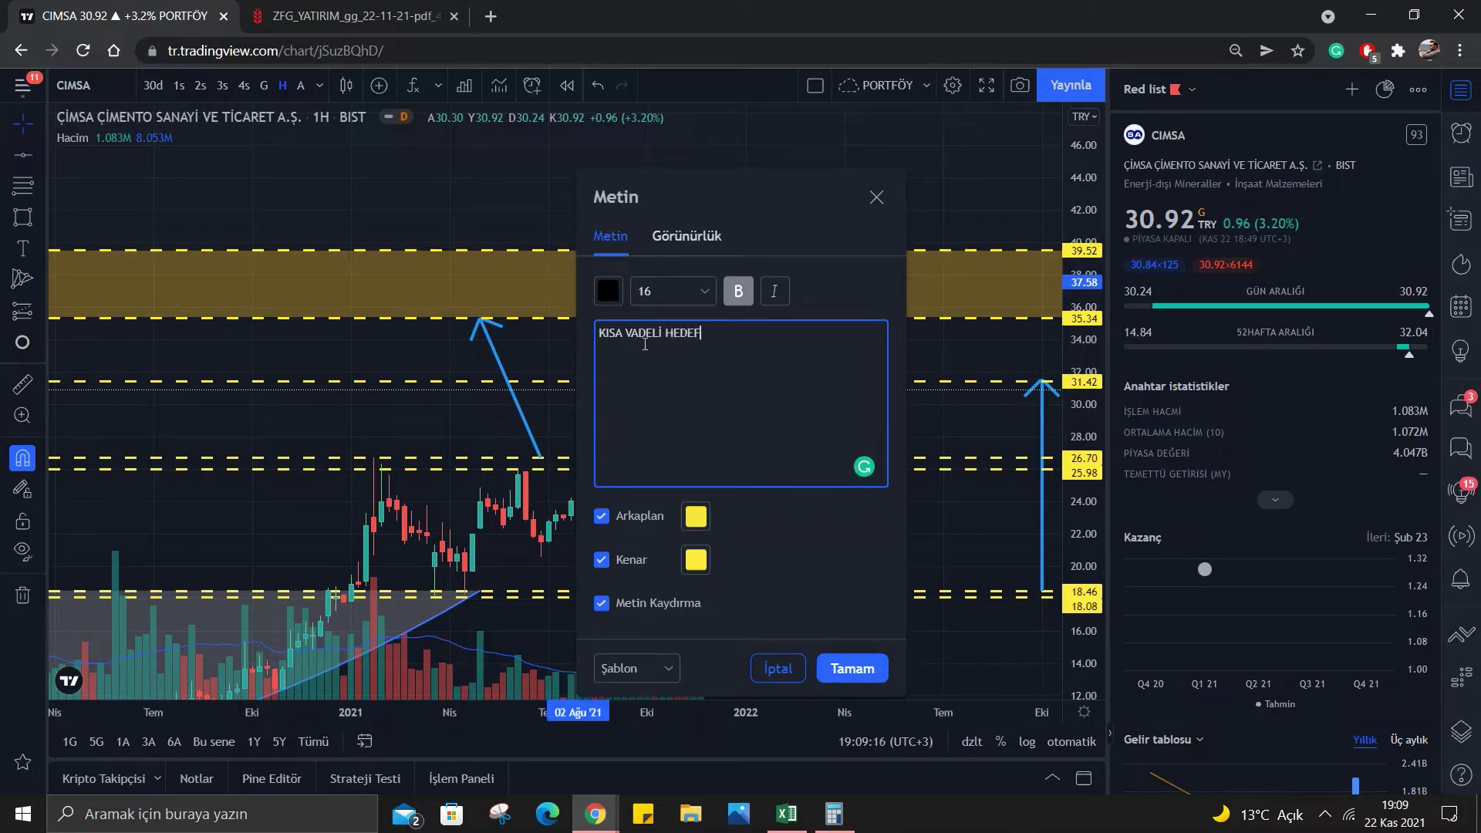
{"action": "left_click", "coordinate": [853, 668]}
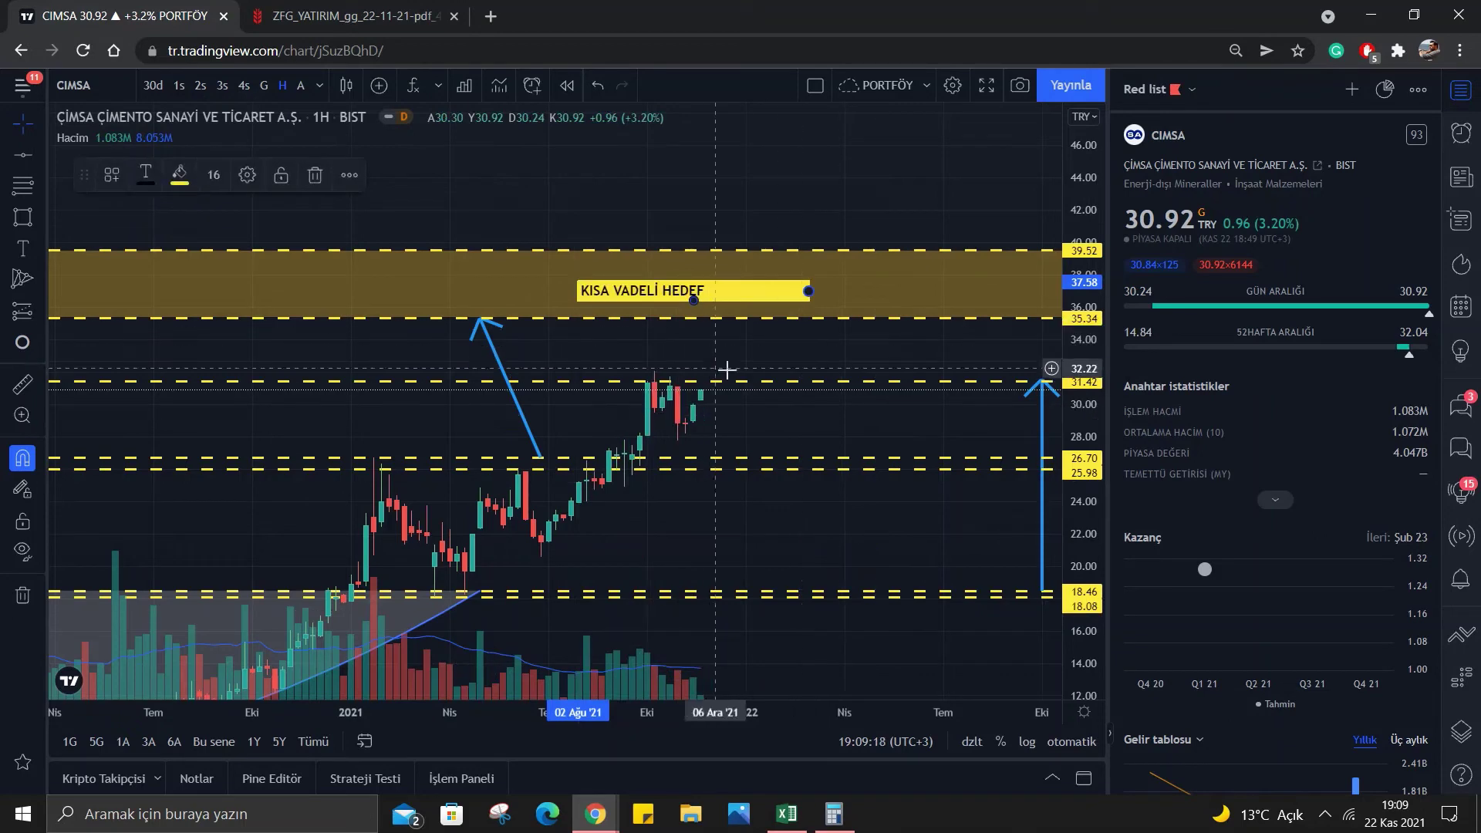
{"action": "mouse_move", "coordinate": [803, 289]}
{"action": "left_mouse_down"}
{"action": "mouse_move", "coordinate": [725, 280]}
{"action": "mouse_move", "coordinate": [720, 300]}
{"action": "left_mouse_up"}
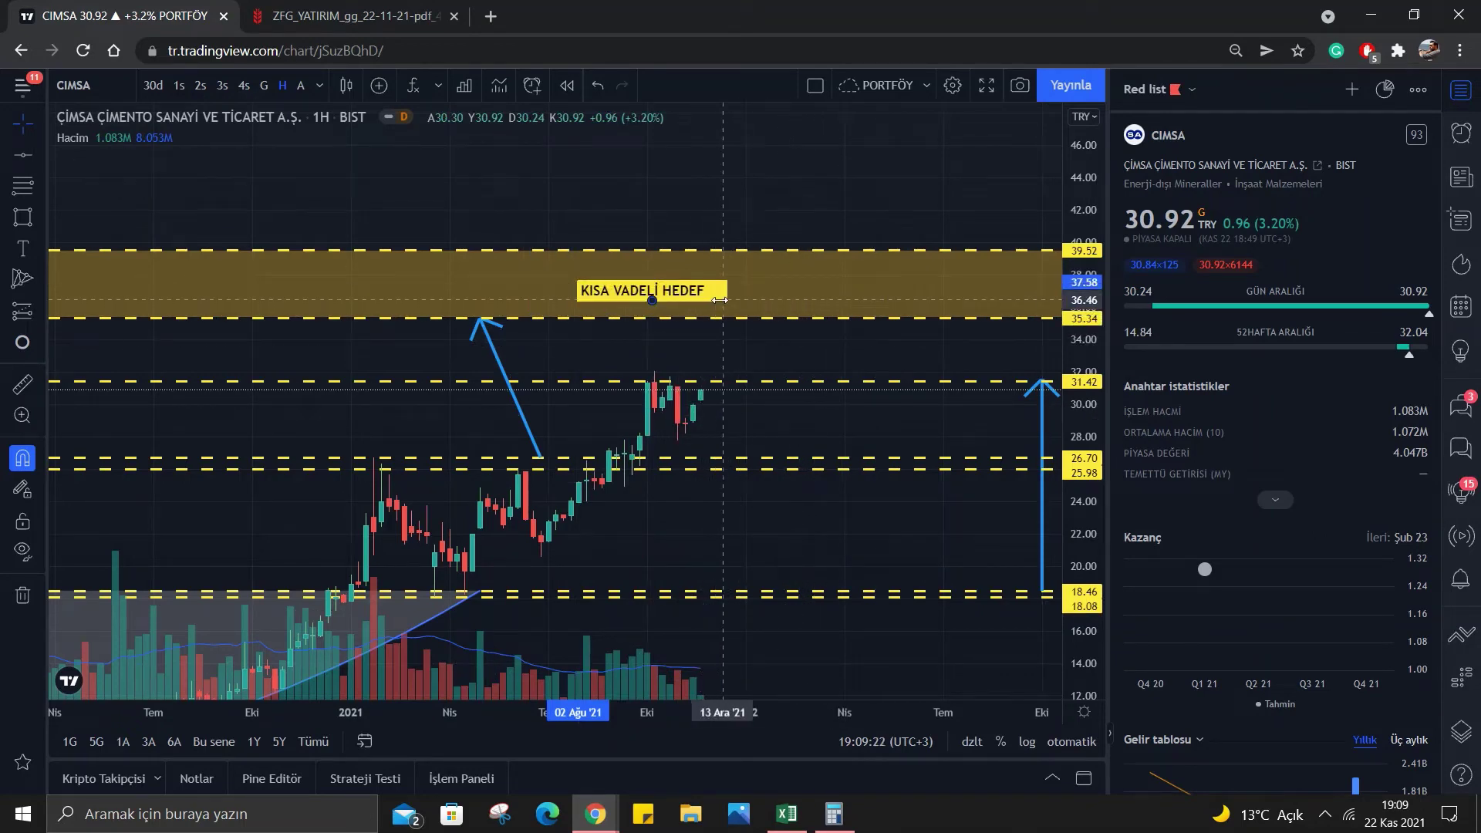
{"action": "left_click_drag", "start_coordinate": [679, 291], "coordinate": [687, 287]}
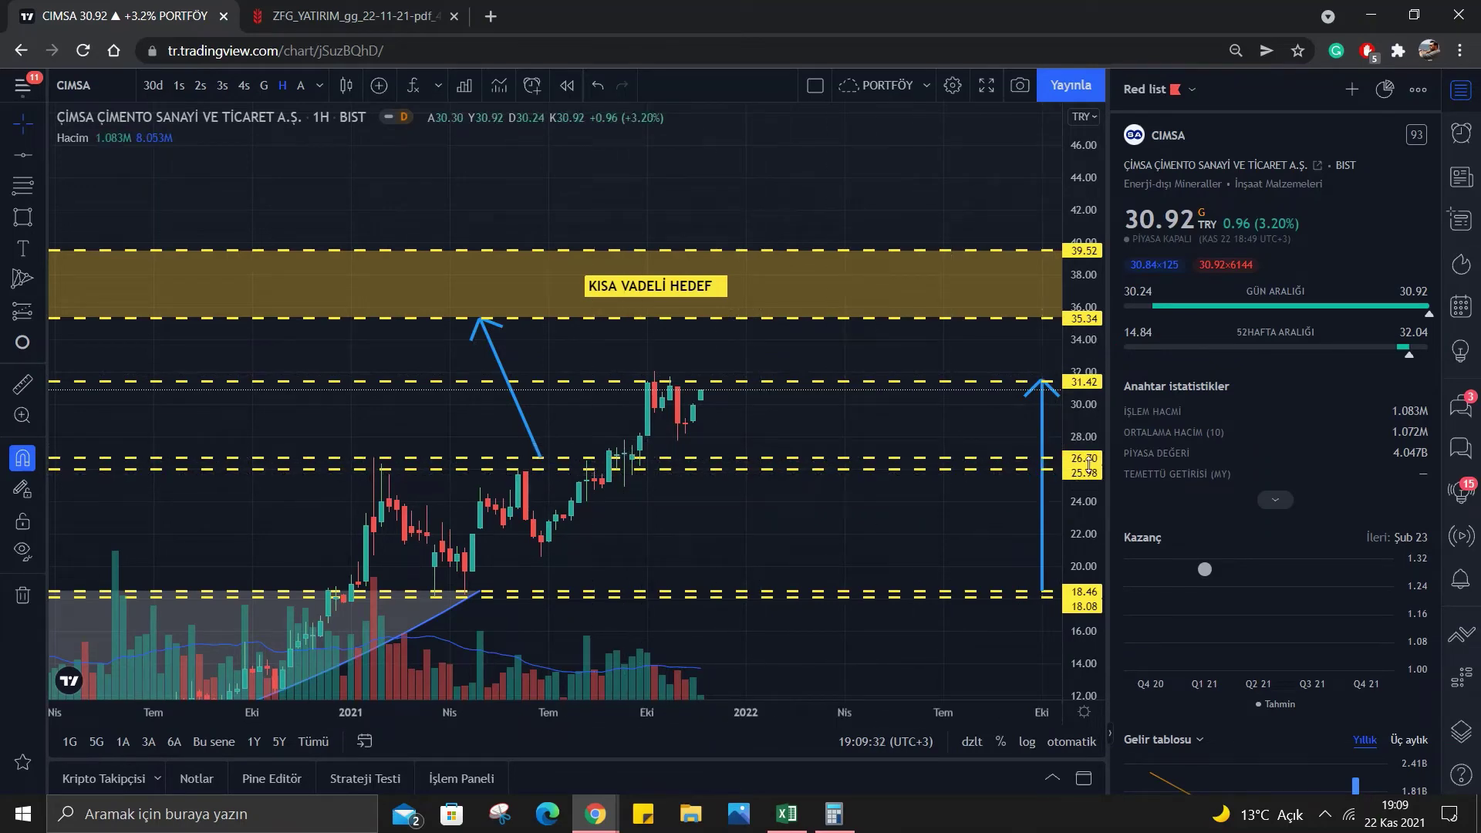
Add an EMA indicator from the favourites list and confirm its settings.
{"action": "left_click_drag", "start_coordinate": [764, 512], "coordinate": [770, 497]}
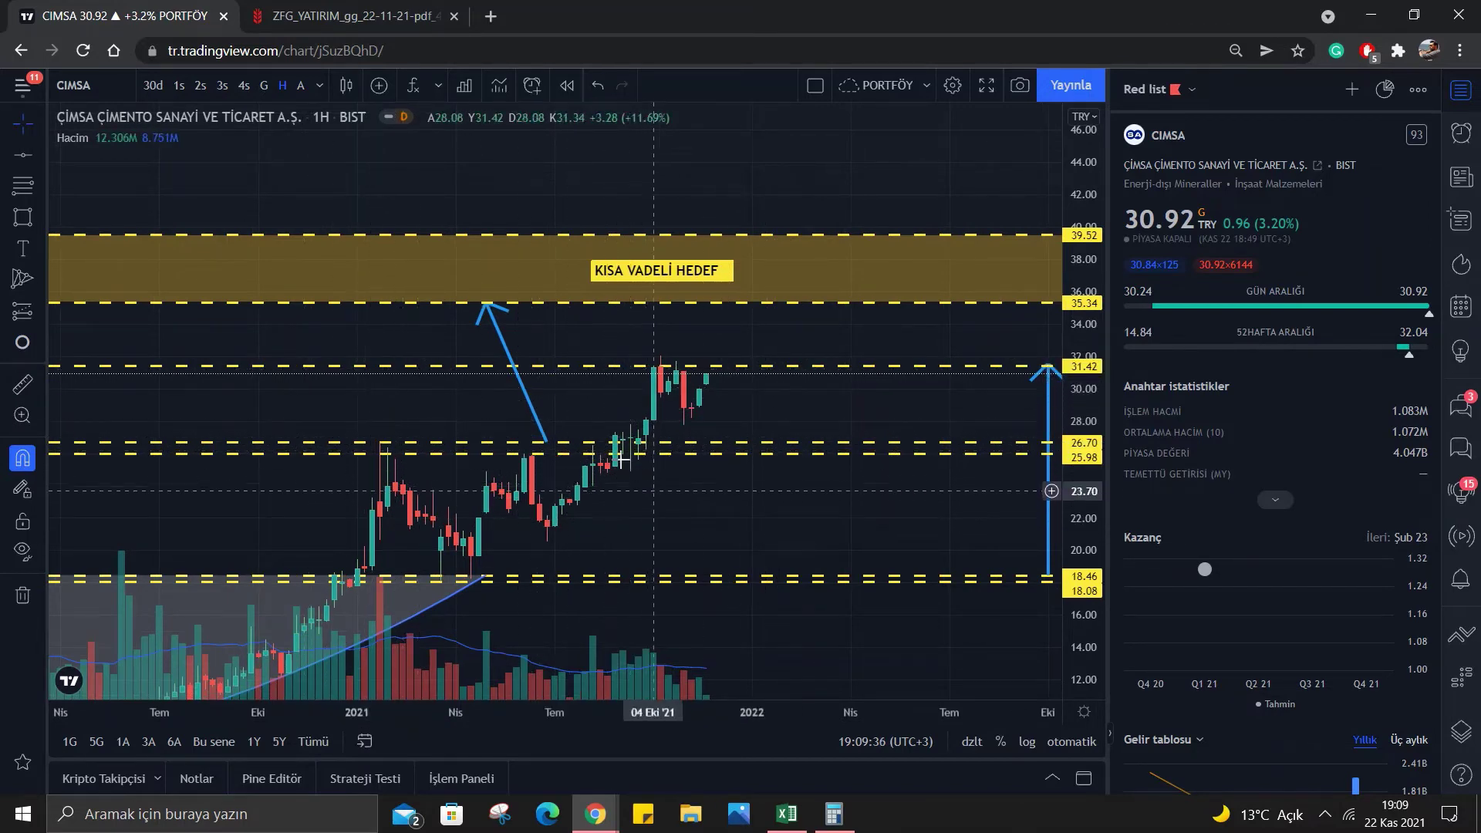
{"action": "left_click", "coordinate": [437, 87]}
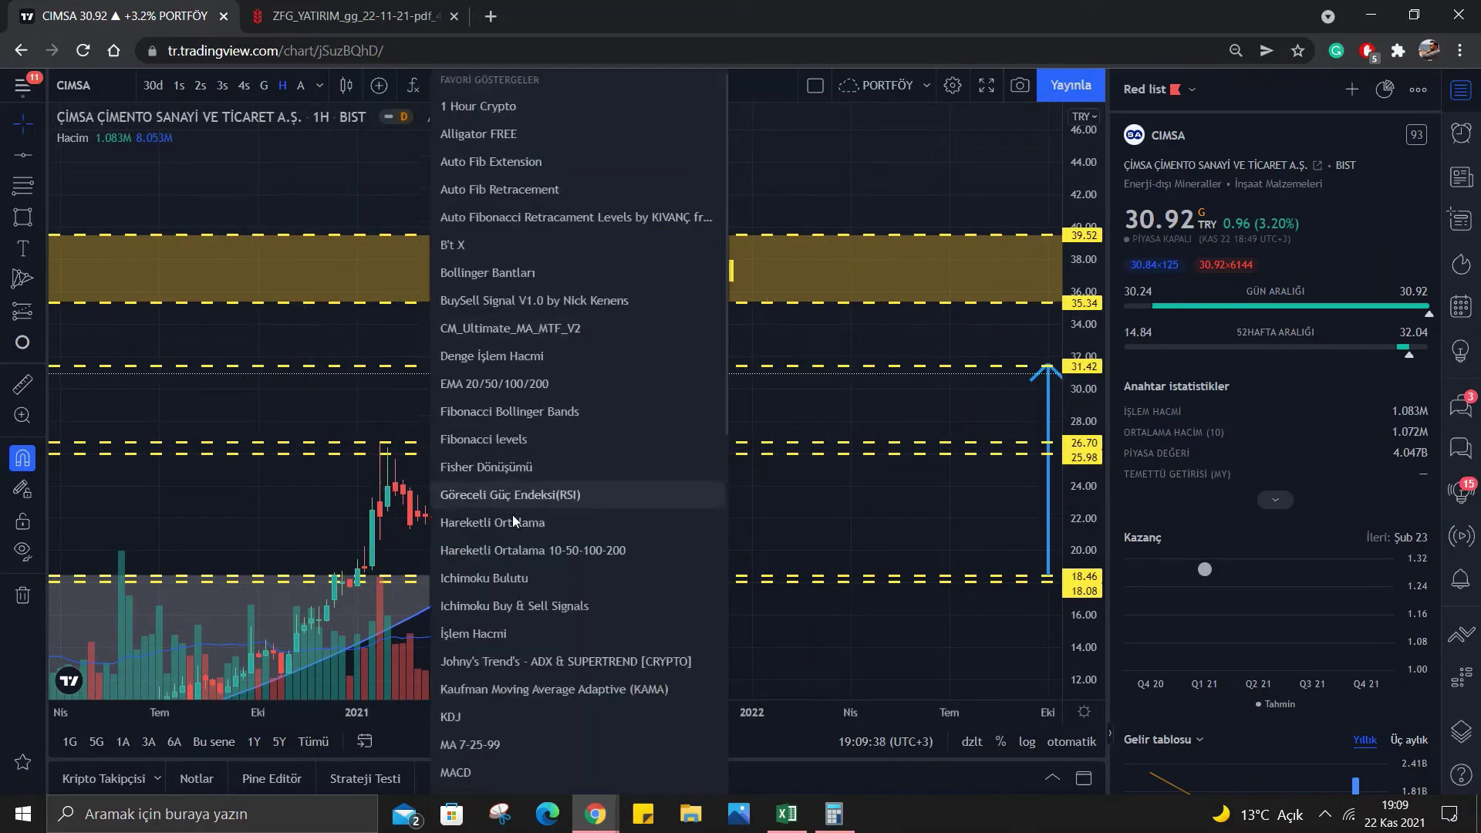
{"action": "scroll", "coordinate": [525, 617], "scroll_direction": "down", "scroll_amount": 5}
{"action": "left_click", "coordinate": [532, 745]}
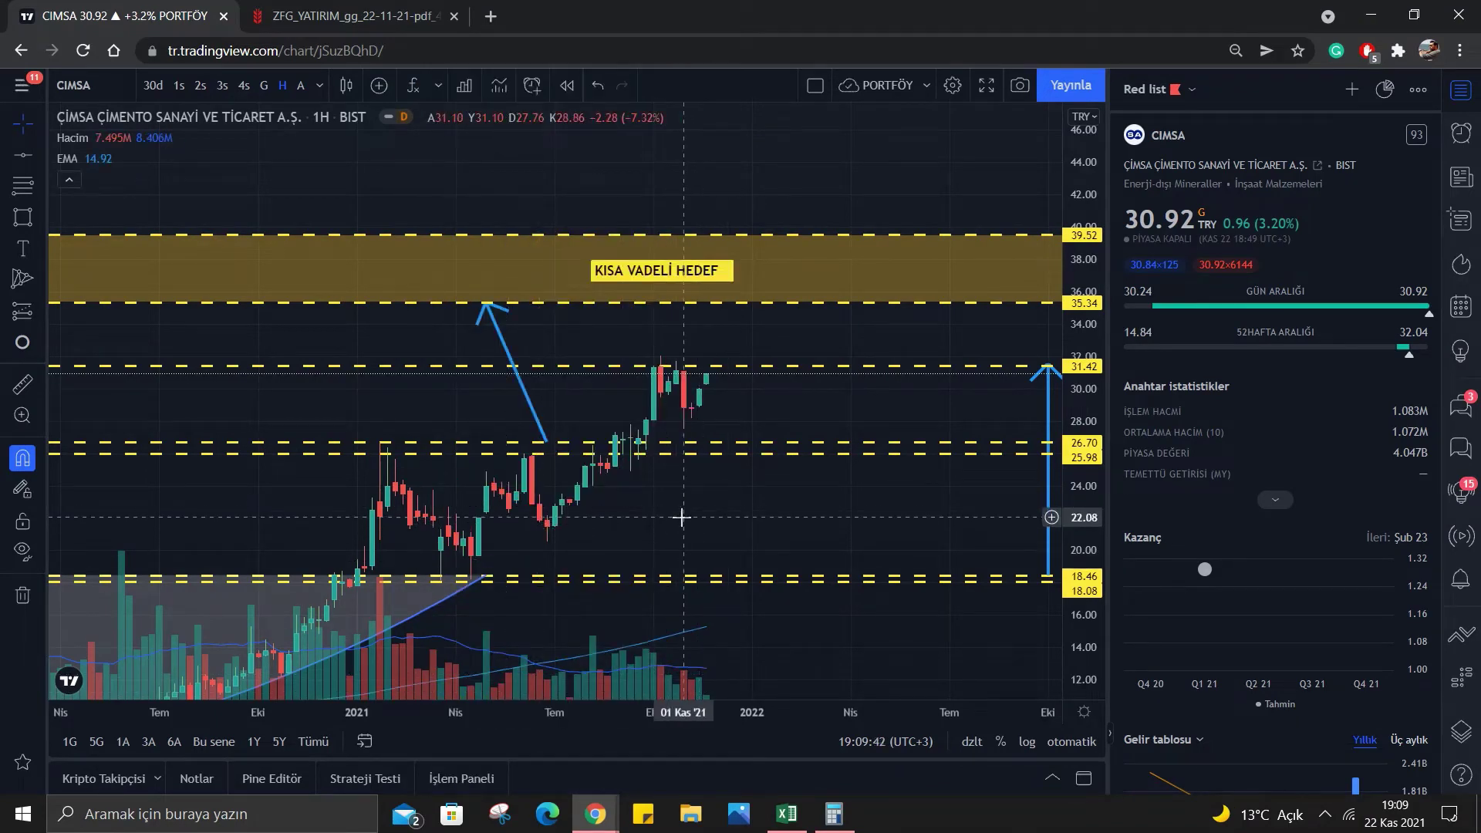
{"action": "mouse_move", "coordinate": [69, 158]}
{"action": "left_click", "coordinate": [117, 158]}
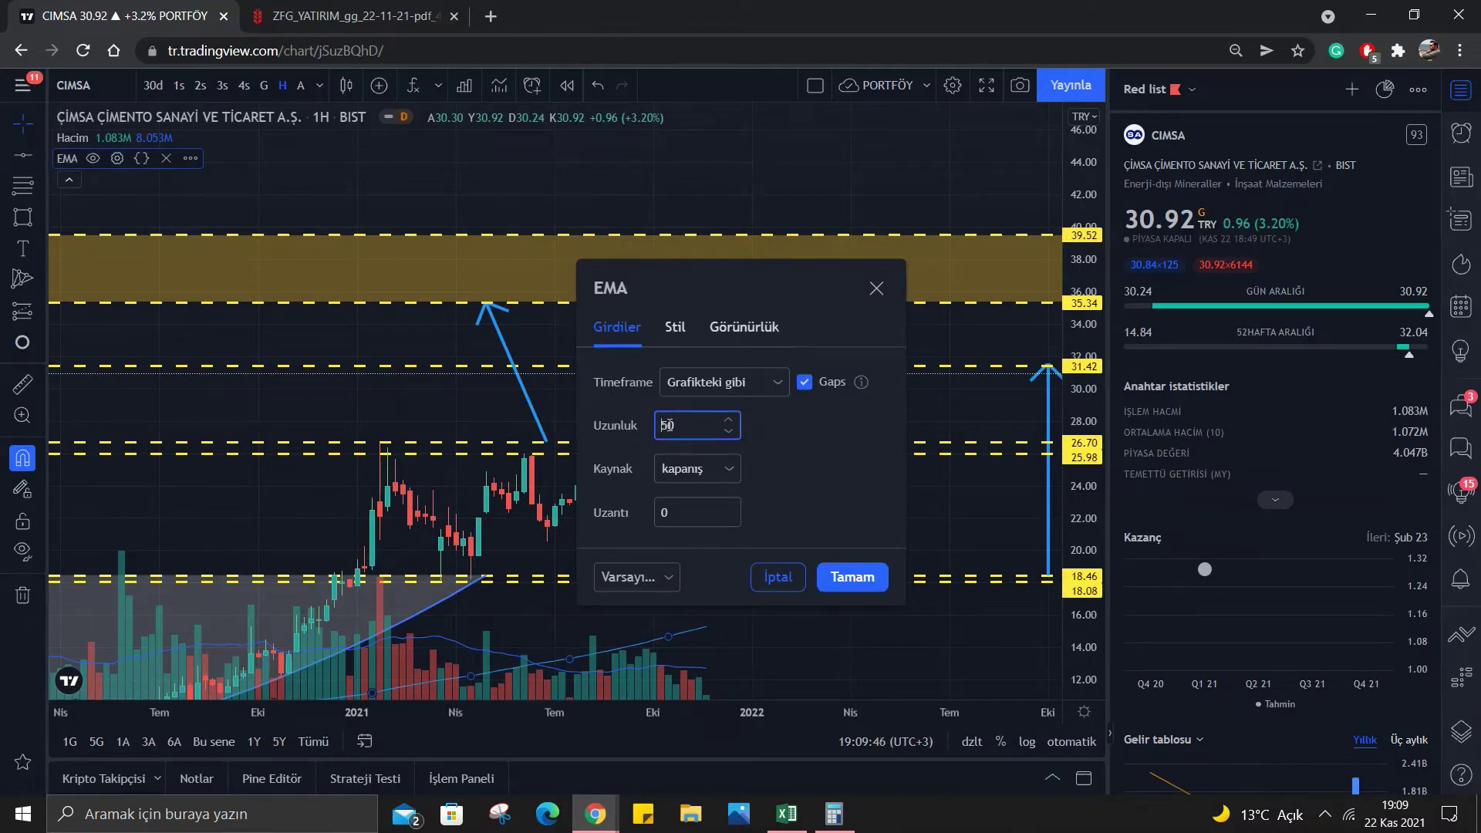
{"action": "left_click", "coordinate": [852, 577]}
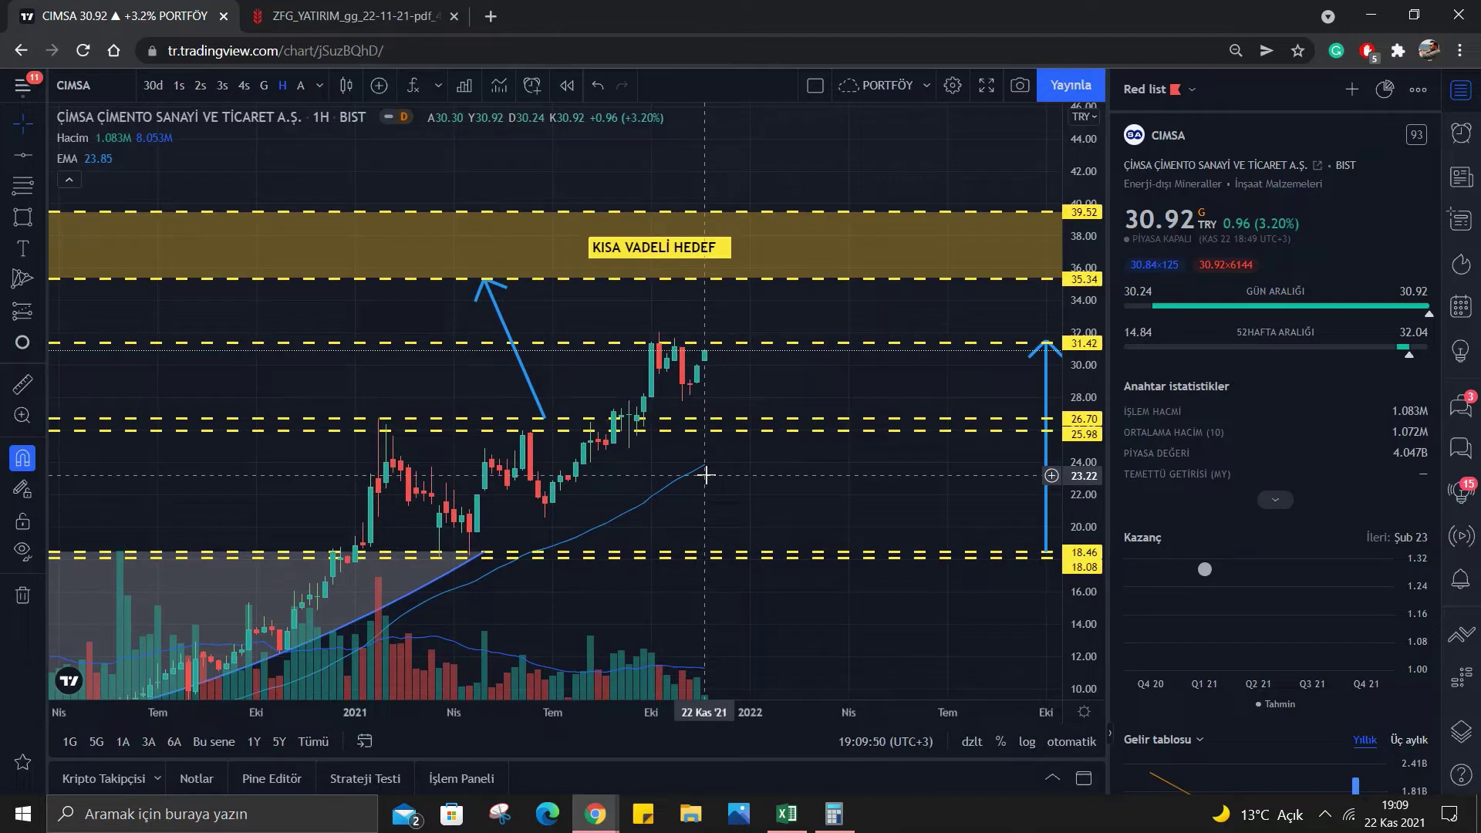
Circle the recent pullback and the EMA line with the teal freehand brush.
{"action": "left_click", "coordinate": [40, 220]}
{"action": "left_click", "coordinate": [88, 231]}
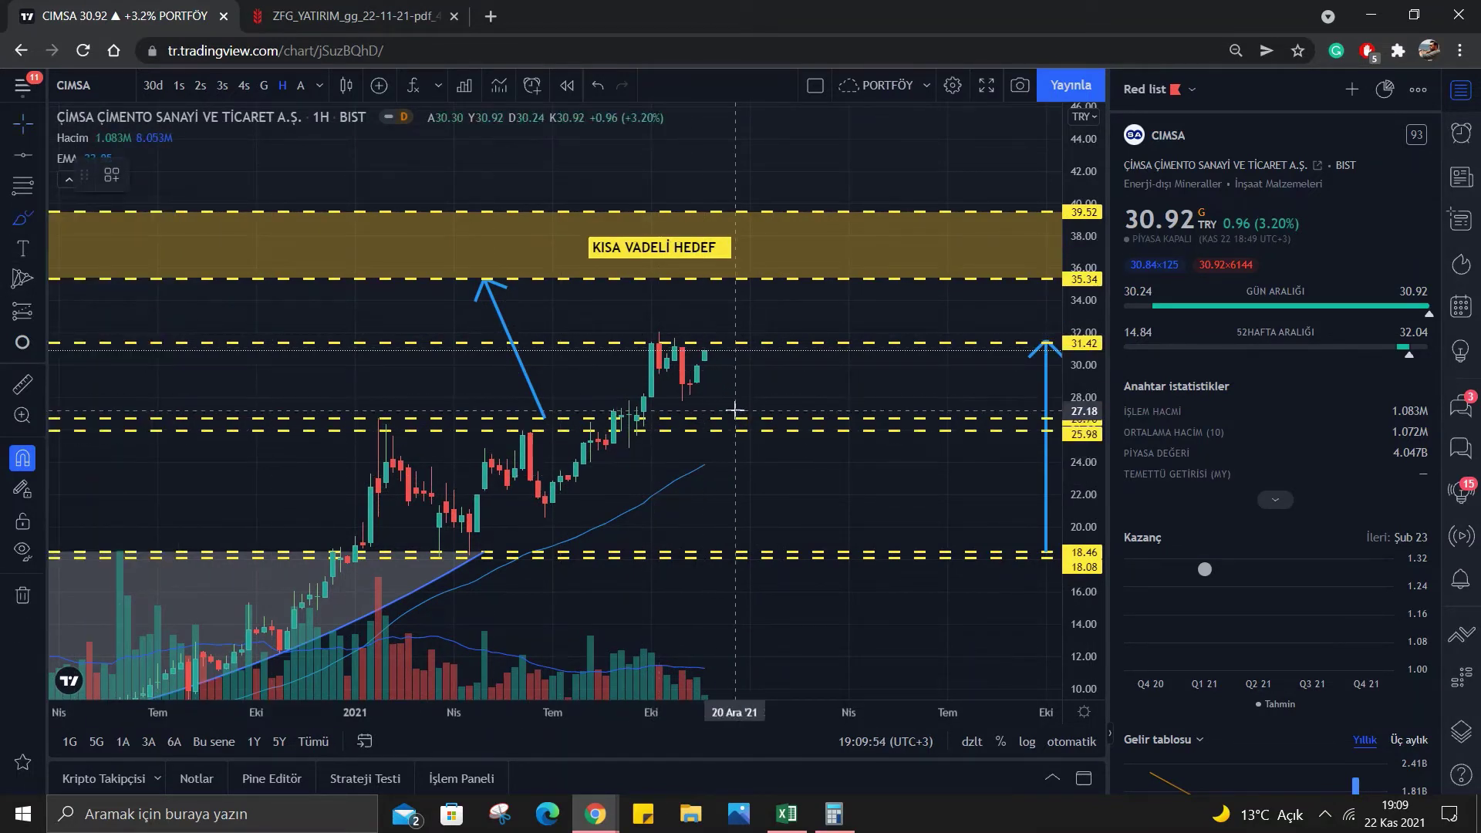
{"action": "mouse_move", "coordinate": [732, 407]}
{"action": "left_mouse_down"}
{"action": "mouse_move", "coordinate": [704, 437]}
{"action": "mouse_move", "coordinate": [730, 395]}
{"action": "left_mouse_up"}
{"action": "left_click_drag", "start_coordinate": [731, 460], "coordinate": [734, 455]}
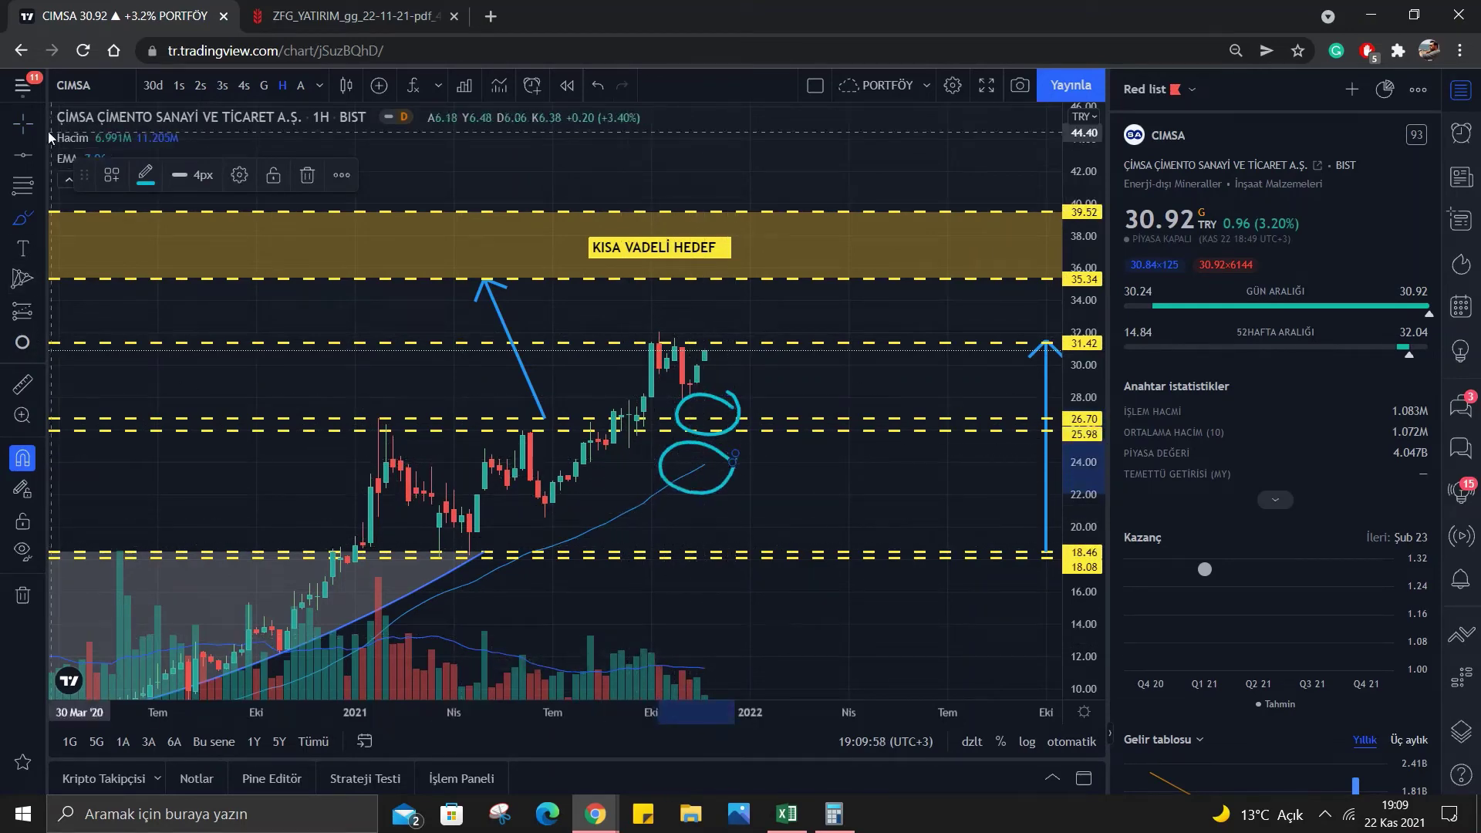
{"action": "key", "text": "Escape"}
Add a level near 20.56, undo the last freehand circle, and zoom in on recent bars.
{"action": "key", "text": "alt+h"}
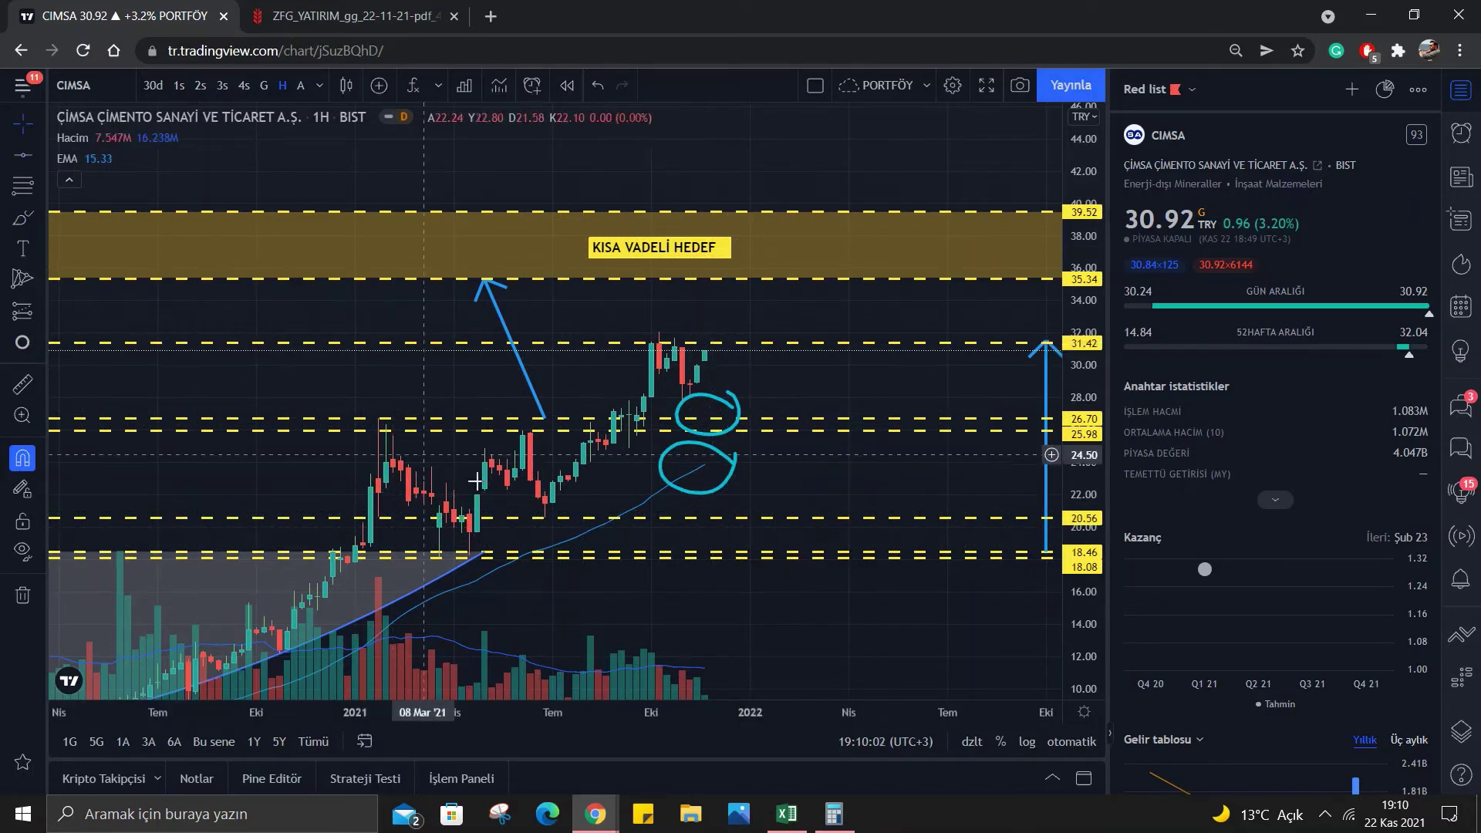
{"action": "left_click", "coordinate": [15, 220]}
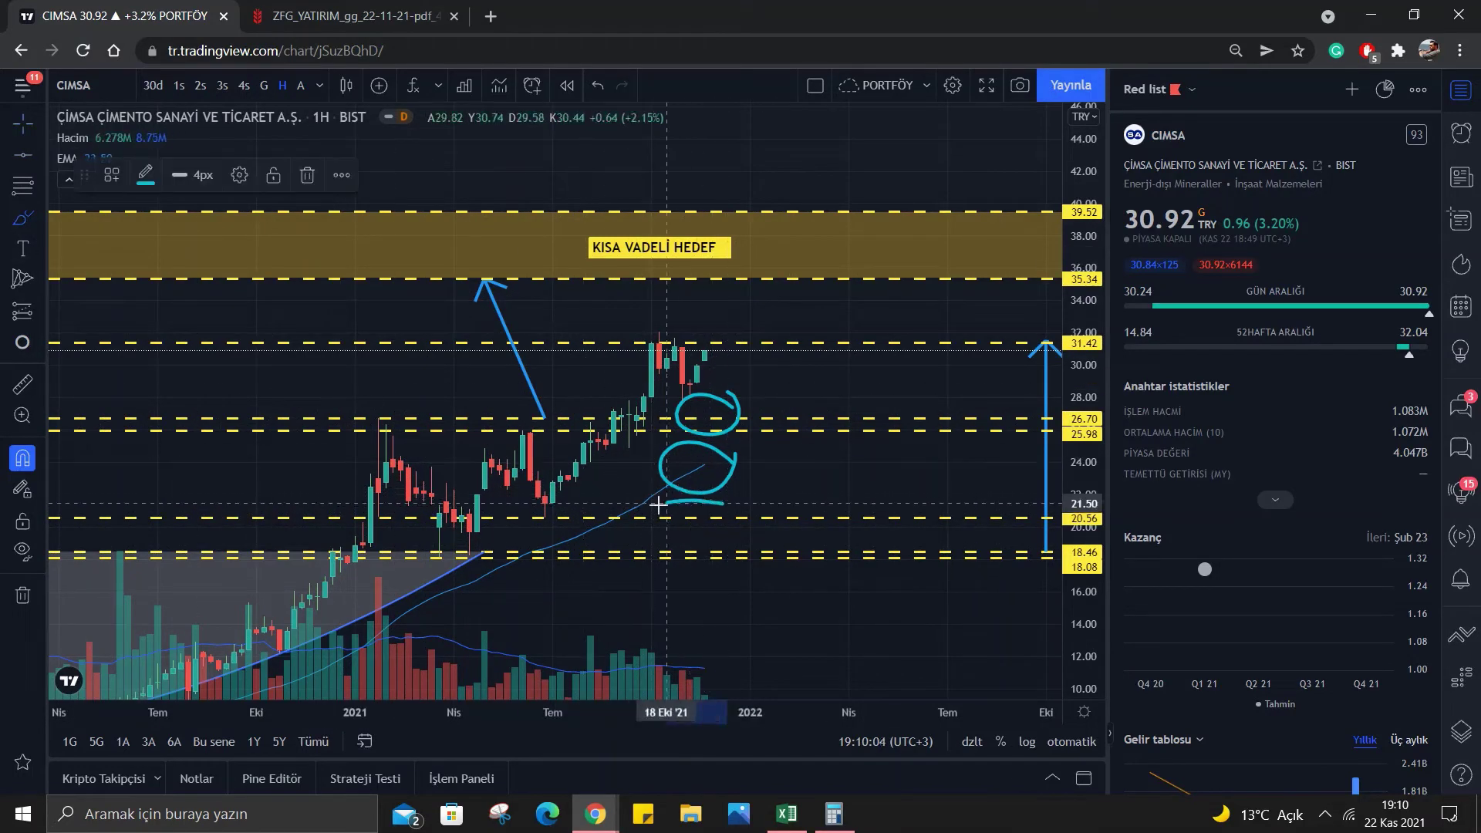
{"action": "left_click_drag", "start_coordinate": [698, 505], "coordinate": [694, 501]}
{"action": "mouse_move", "coordinate": [730, 568]}
{"action": "left_mouse_down"}
{"action": "mouse_move", "coordinate": [819, 568]}
{"action": "mouse_move", "coordinate": [738, 543]}
{"action": "mouse_move", "coordinate": [799, 551]}
{"action": "left_mouse_up"}
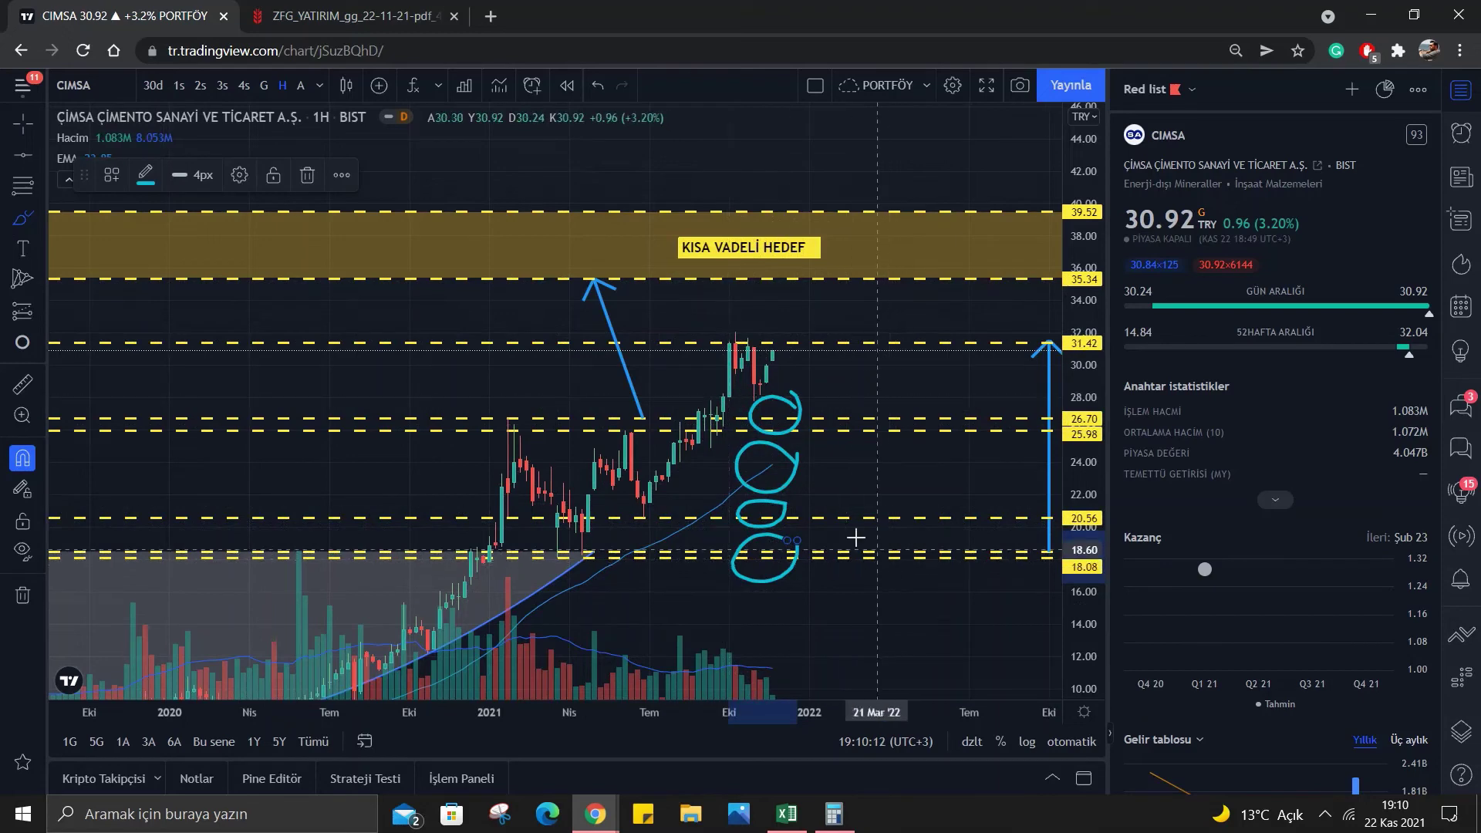
{"action": "key", "text": "ctrl+z"}
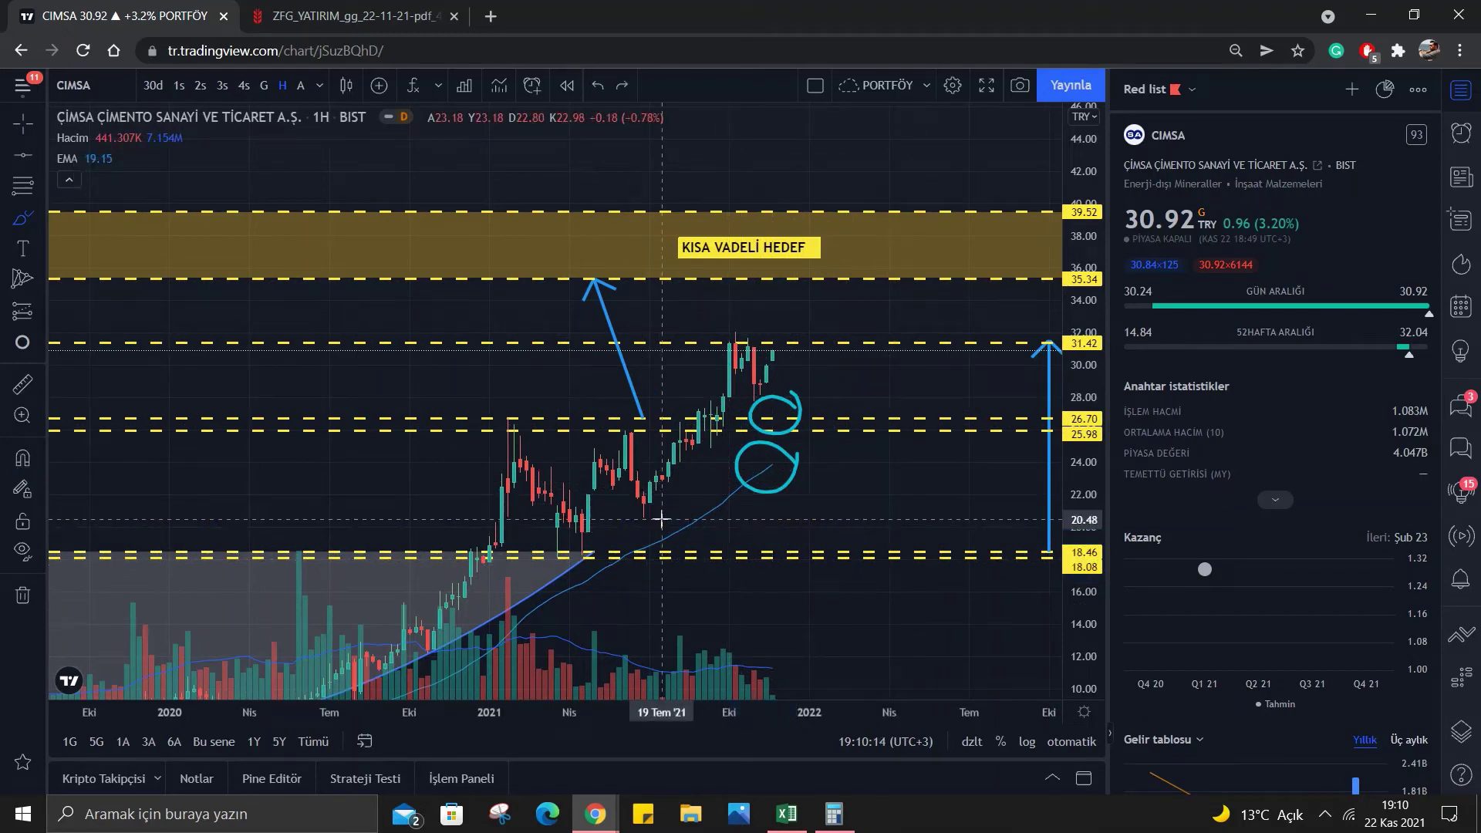
{"action": "key", "text": "Escape"}
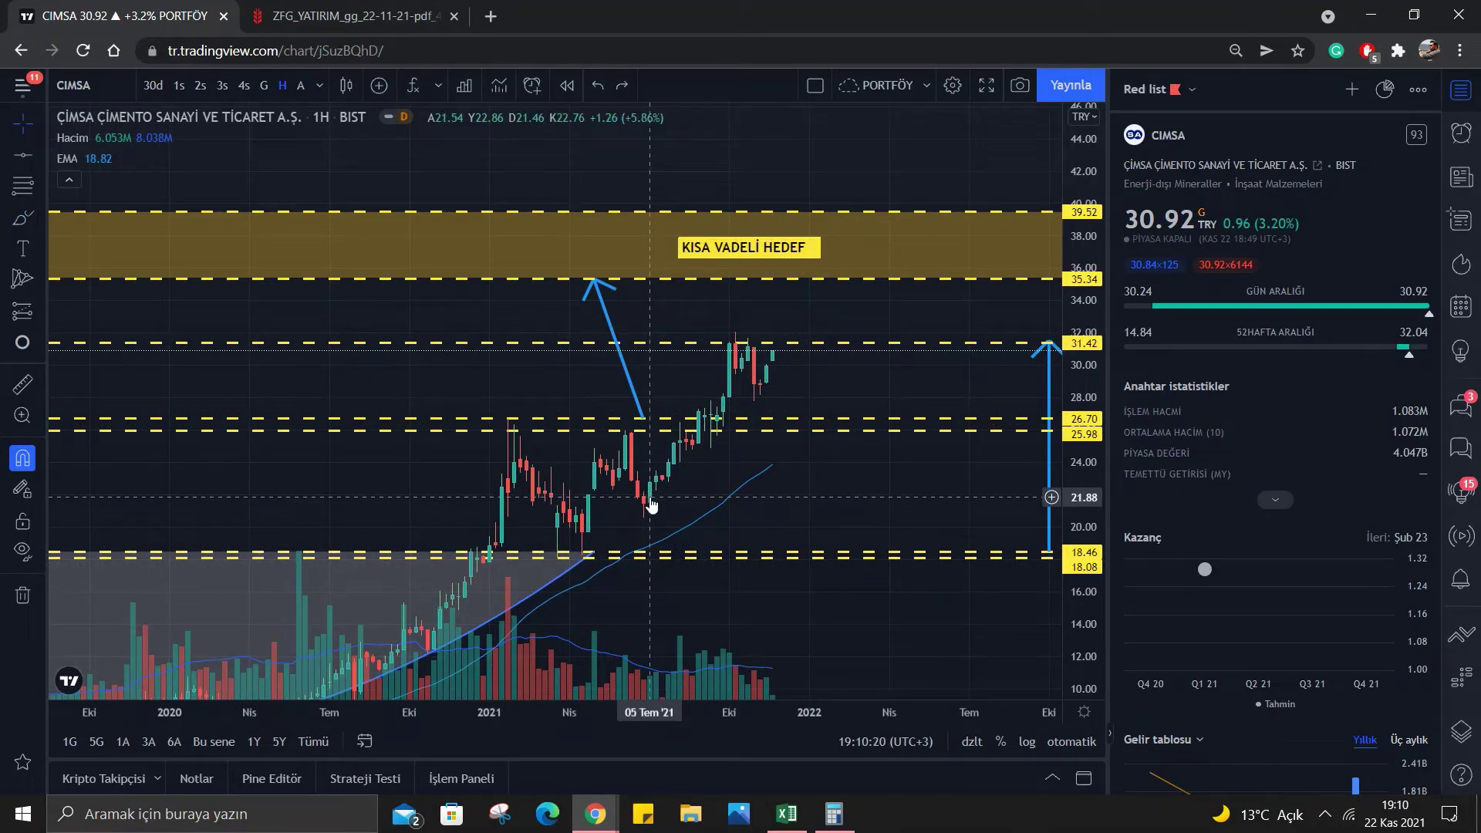
{"action": "scroll", "coordinate": [879, 482], "scroll_direction": "up", "scroll_amount": 1}
{"action": "scroll", "coordinate": [876, 489], "scroll_direction": "up", "scroll_amount": 2}
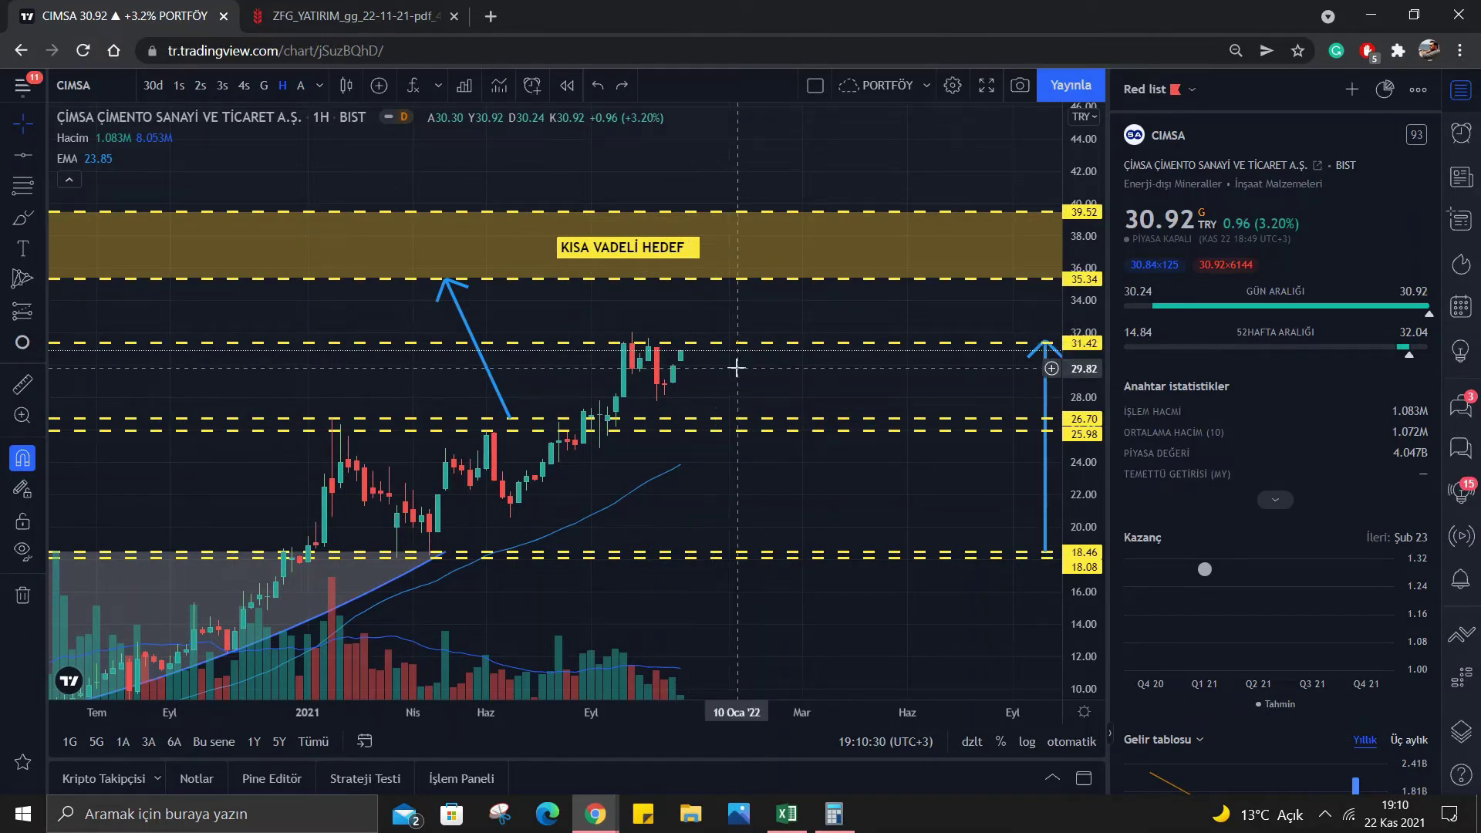
Zoom out and pan the CIMSA chart to show 2020–2022 history and the 5.50 level.
{"action": "scroll", "coordinate": [783, 385], "scroll_direction": "down", "scroll_amount": 1}
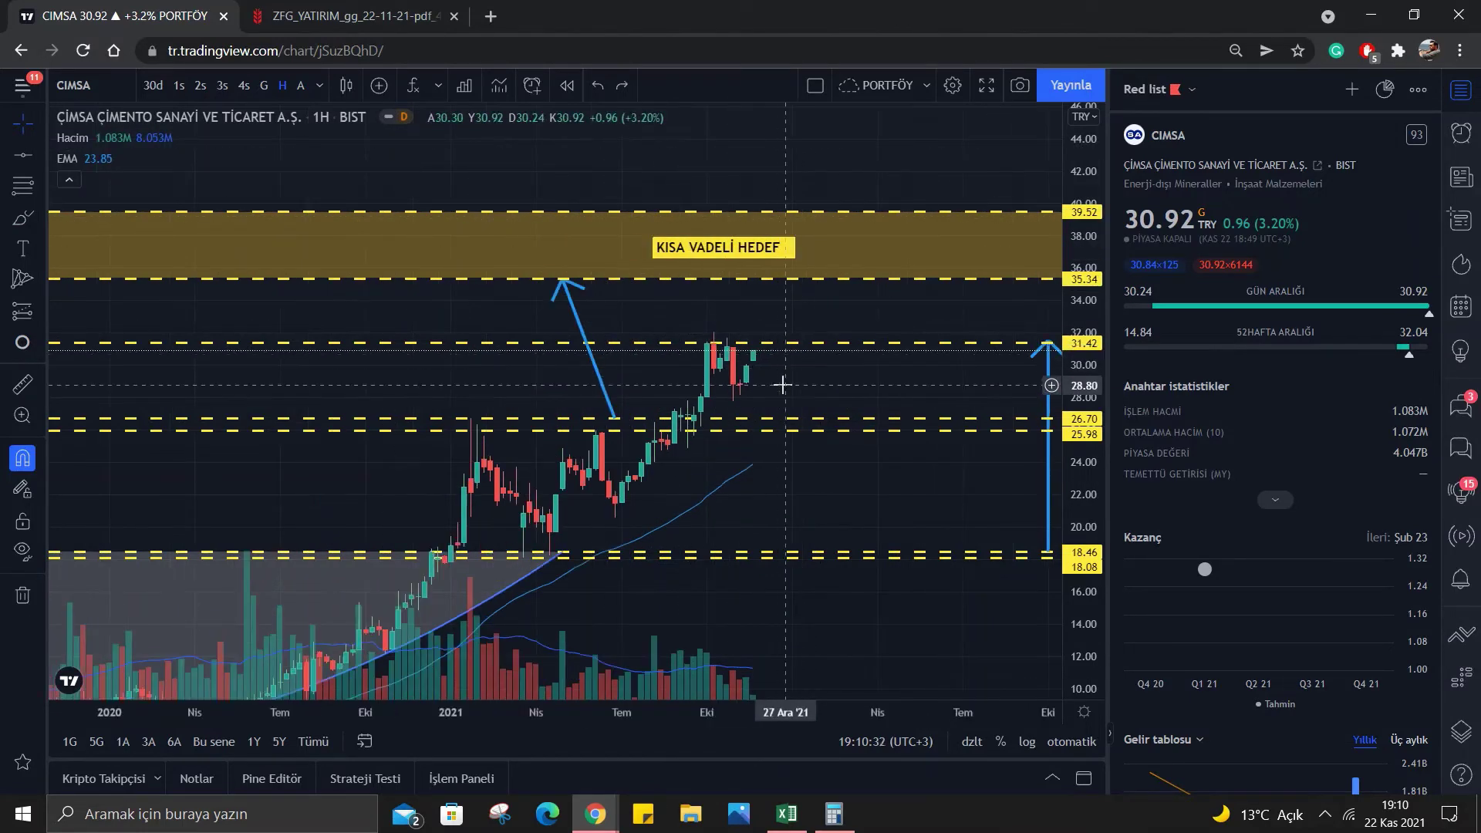
{"action": "scroll", "coordinate": [870, 321], "scroll_direction": "up", "scroll_amount": 1}
{"action": "mouse_move", "coordinate": [761, 447]}
{"action": "left_mouse_down"}
{"action": "mouse_move", "coordinate": [834, 424]}
{"action": "mouse_move", "coordinate": [756, 446]}
{"action": "left_mouse_up"}
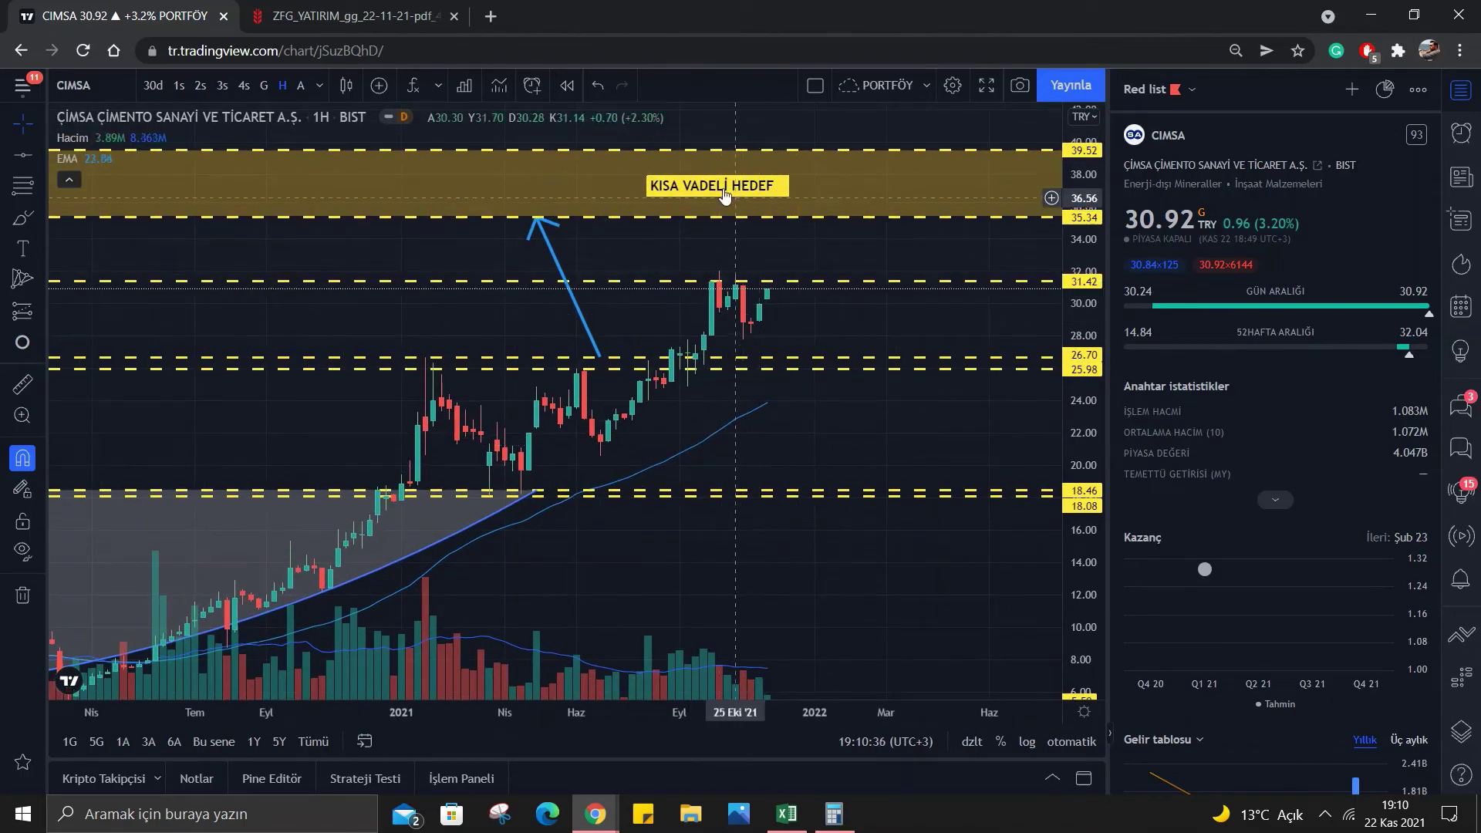
{"action": "scroll", "coordinate": [791, 416], "scroll_direction": "down", "scroll_amount": 1}
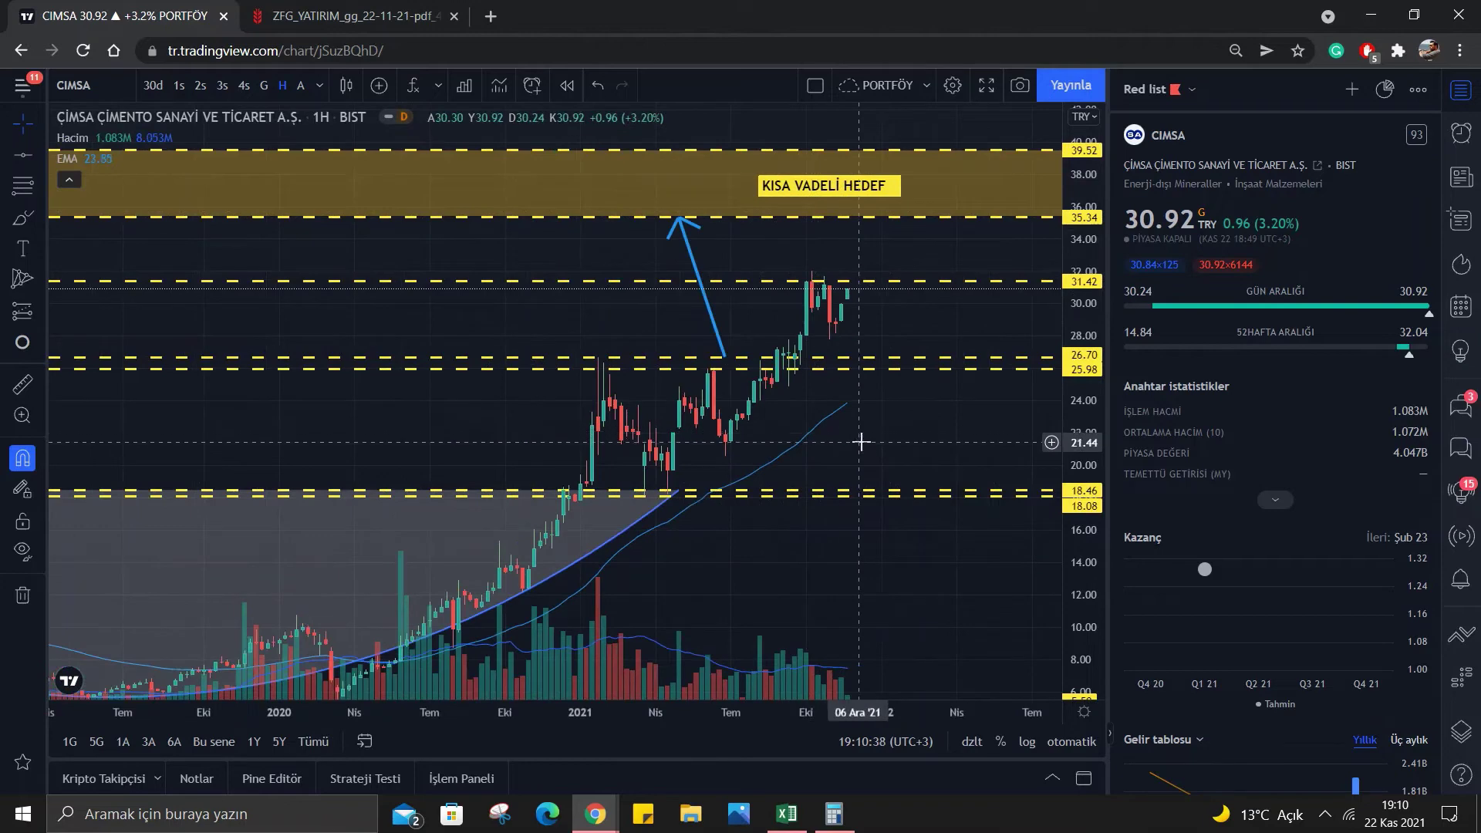
{"action": "scroll", "coordinate": [891, 421], "scroll_direction": "down", "scroll_amount": 2}
{"action": "scroll", "coordinate": [918, 412], "scroll_direction": "down", "scroll_amount": 1}
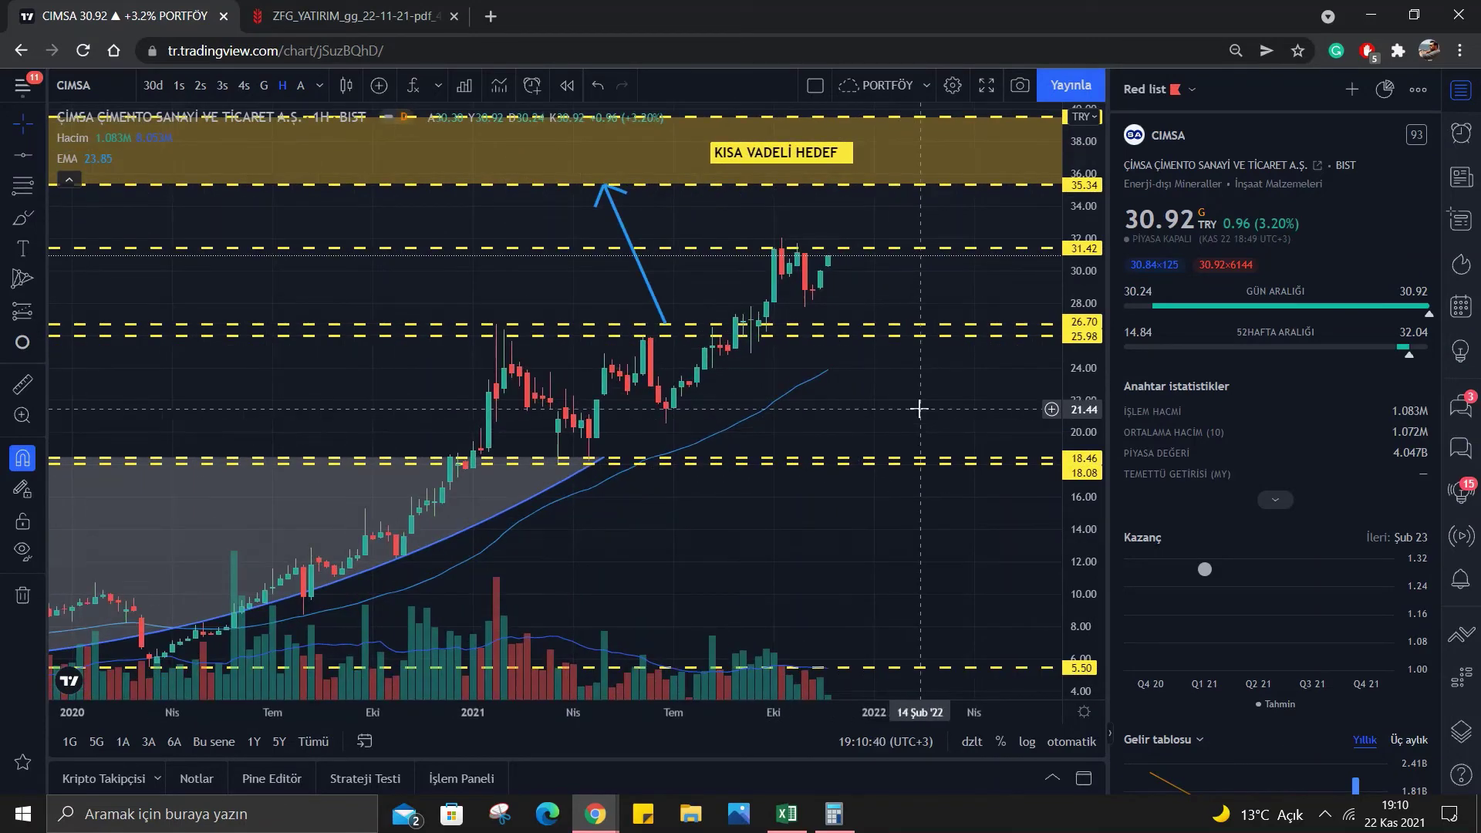
{"action": "scroll", "coordinate": [679, 424], "scroll_direction": "down", "scroll_amount": 2}
{"action": "left_click_drag", "start_coordinate": [684, 420], "coordinate": [751, 329]}
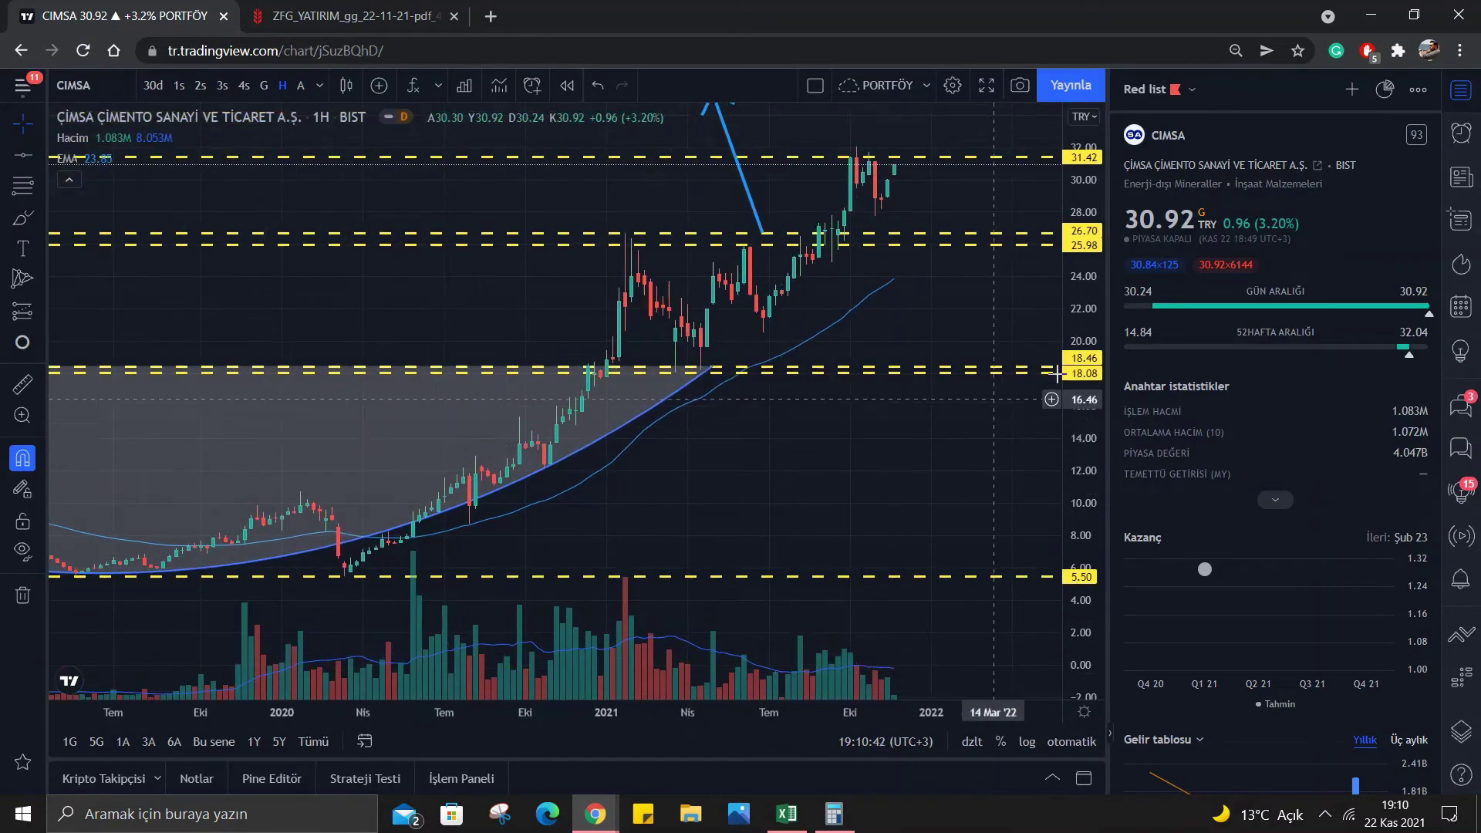
{"action": "left_click_drag", "start_coordinate": [1093, 321], "coordinate": [892, 466]}
{"action": "scroll", "coordinate": [849, 494], "scroll_direction": "up", "scroll_amount": 2}
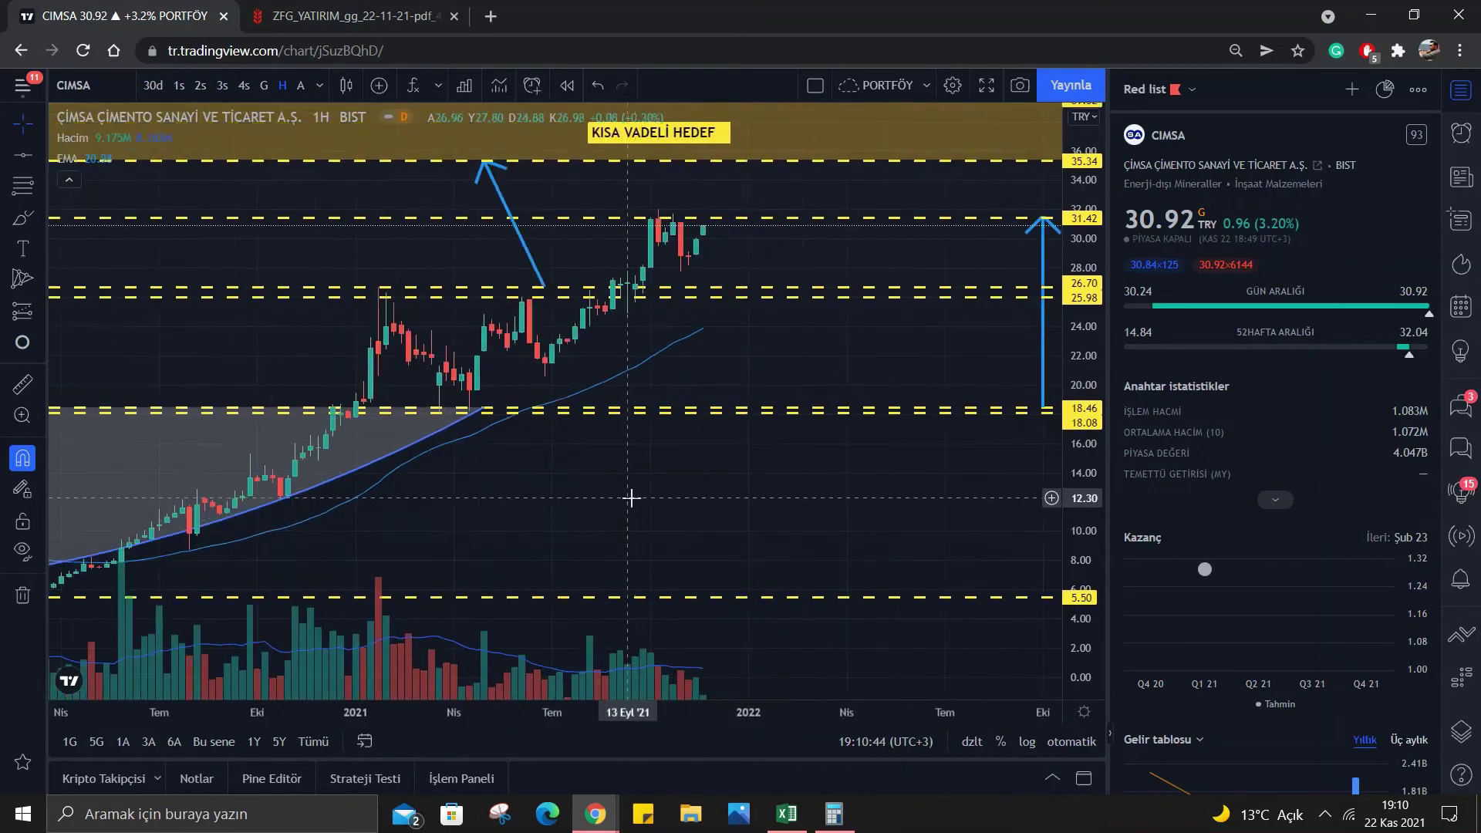
{"action": "scroll", "coordinate": [628, 496], "scroll_direction": "up", "scroll_amount": 1}
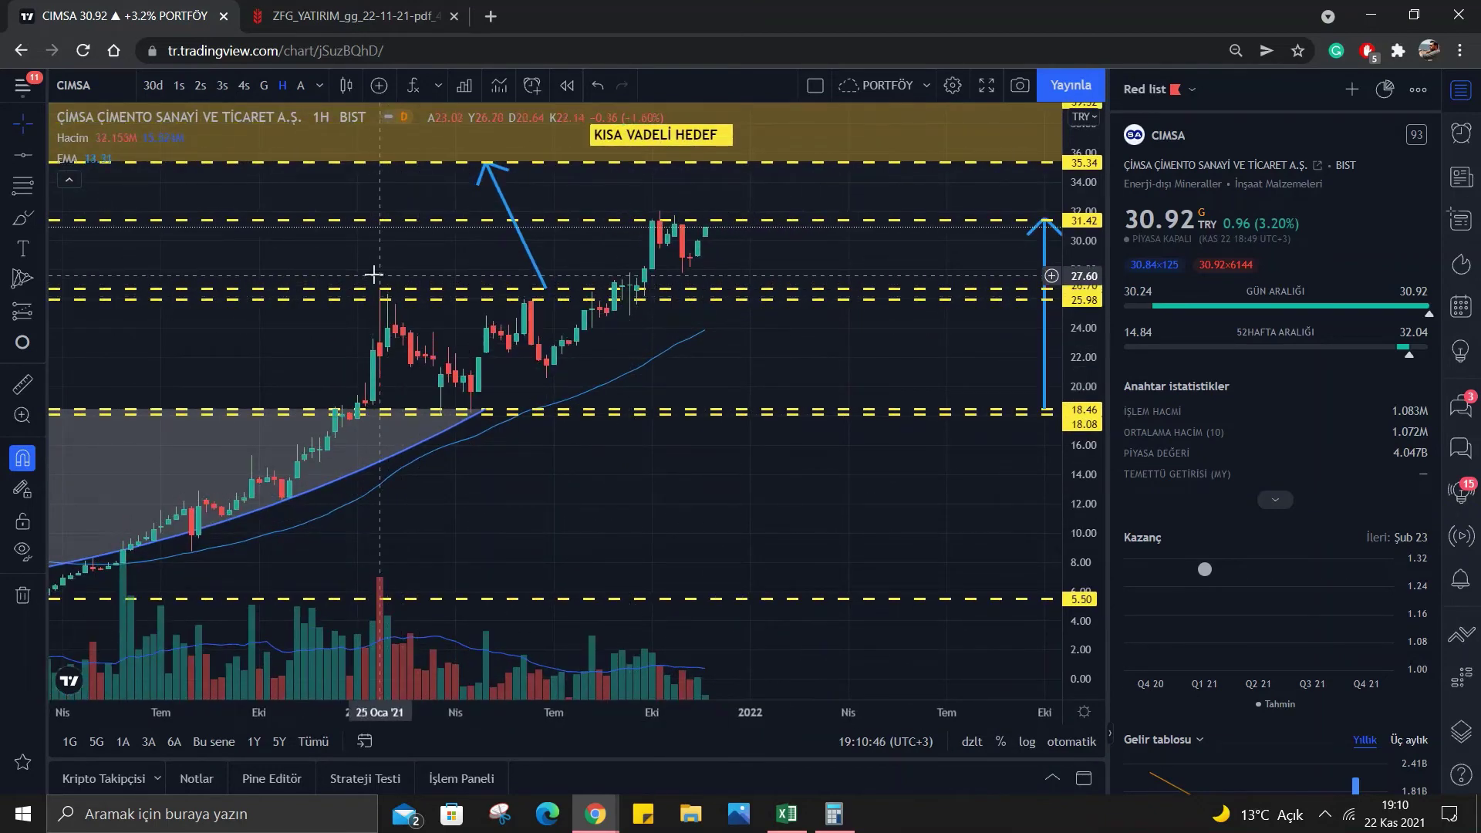
Draw a Fibonacci retracement from 18.08 to 26.70, undoing the accidental clear-all with Ctrl+Z.
{"action": "left_click", "coordinate": [40, 183]}
{"action": "left_click", "coordinate": [108, 90]}
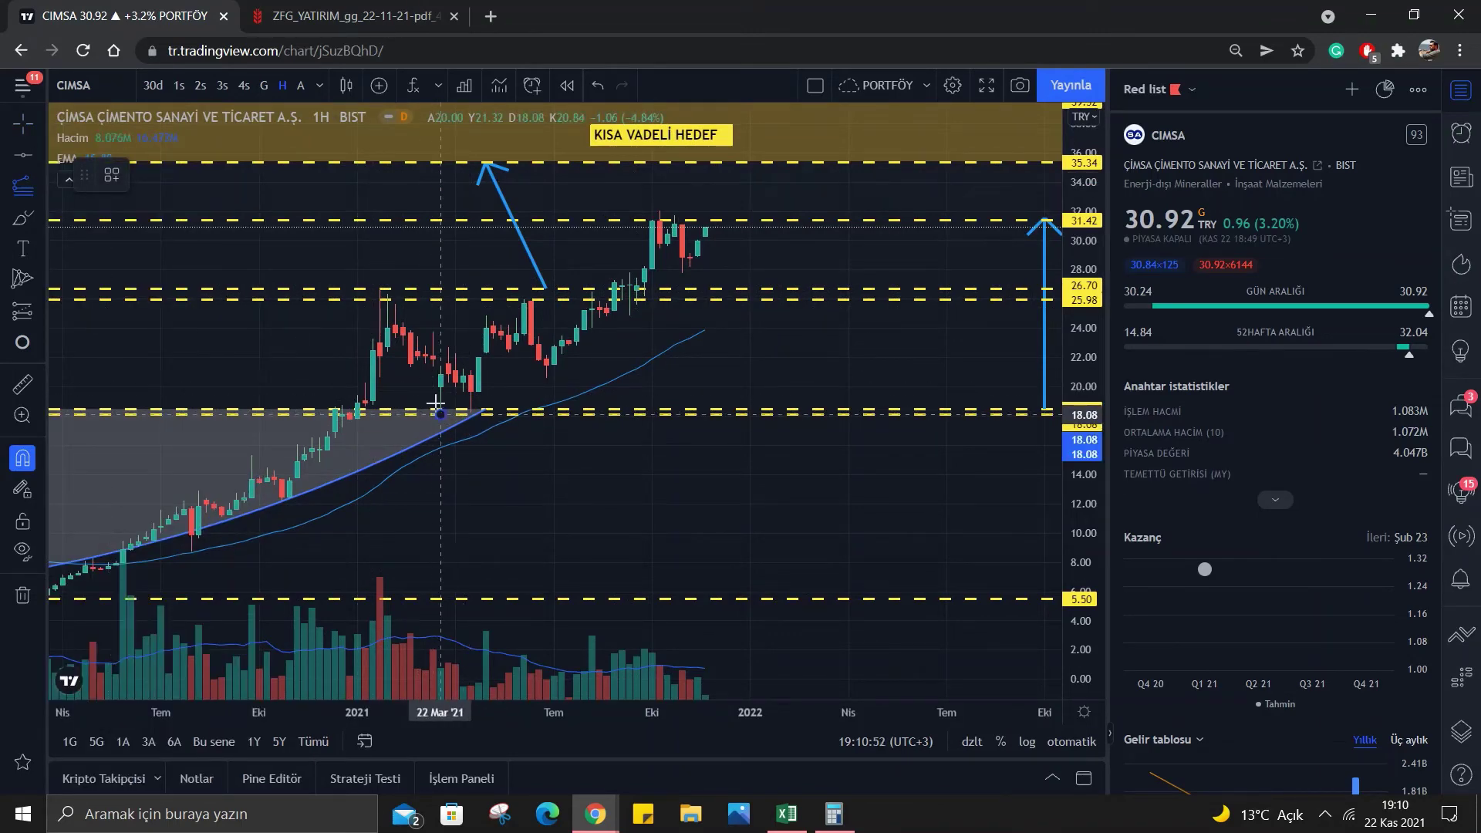
{"action": "left_click", "coordinate": [380, 284]}
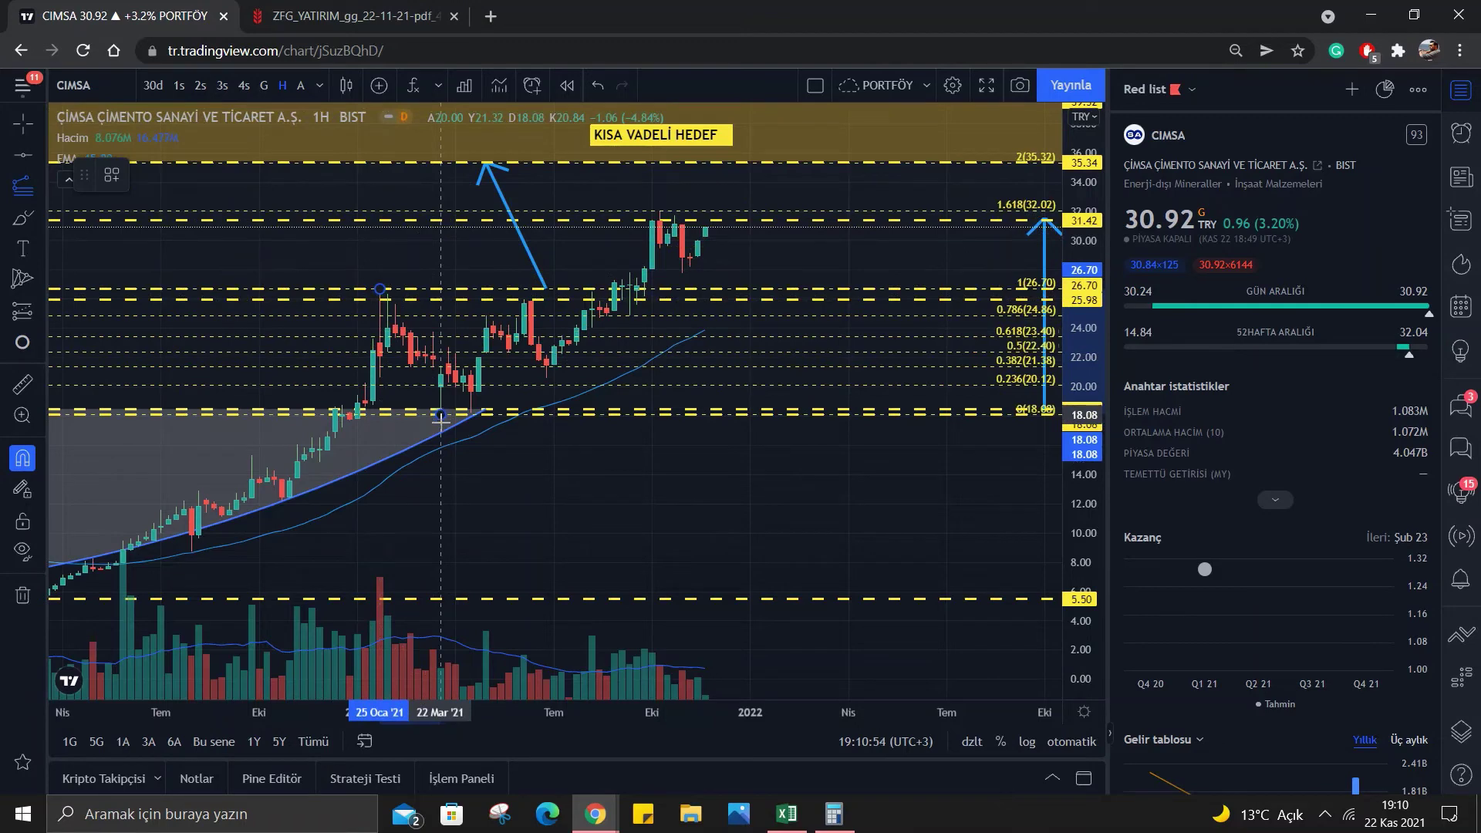
{"action": "left_click", "coordinate": [22, 596]}
{"action": "key", "text": "ctrl+z"}
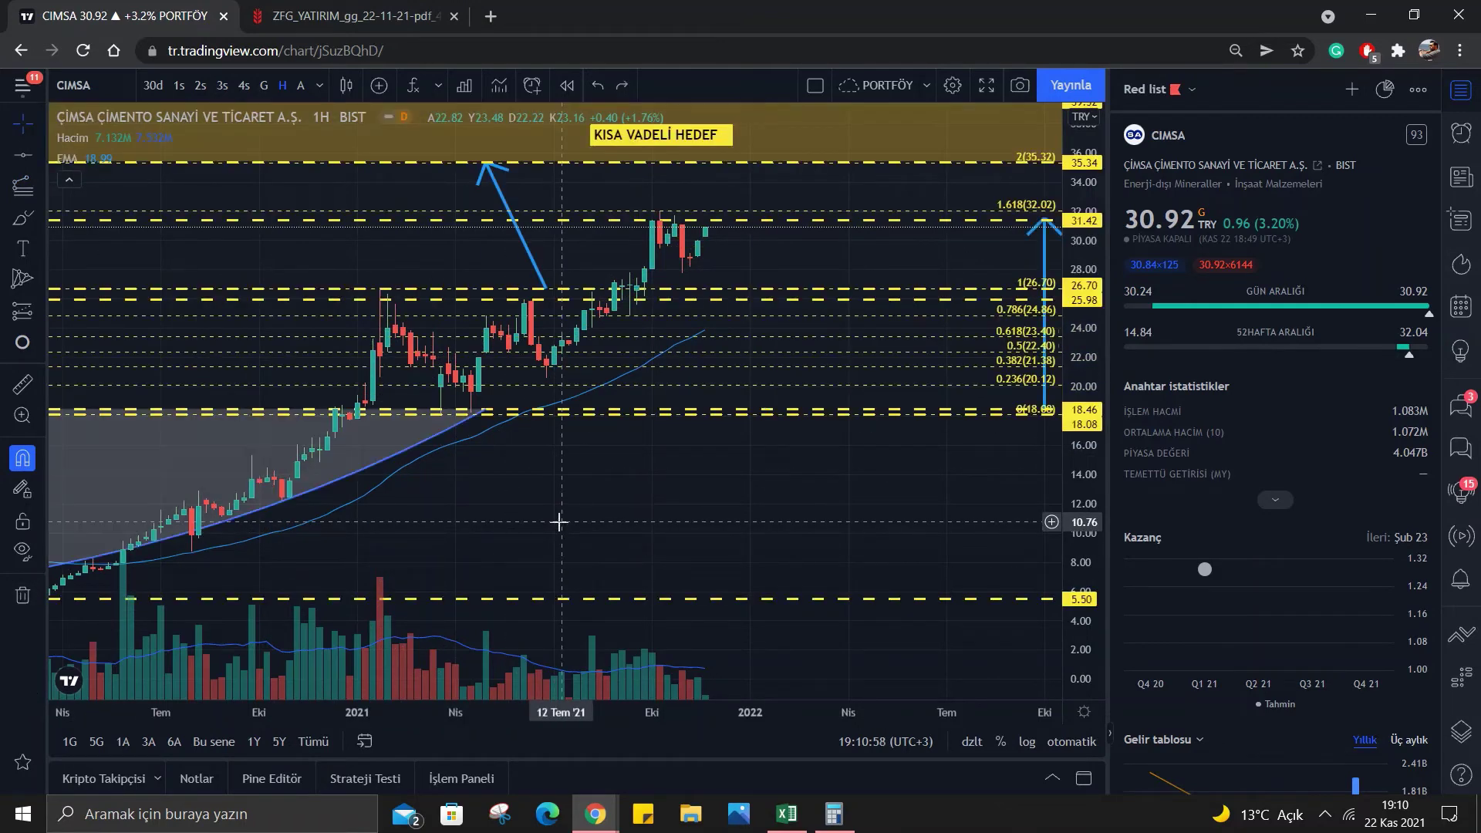
{"action": "scroll", "coordinate": [646, 351], "scroll_direction": "up", "scroll_amount": 2}
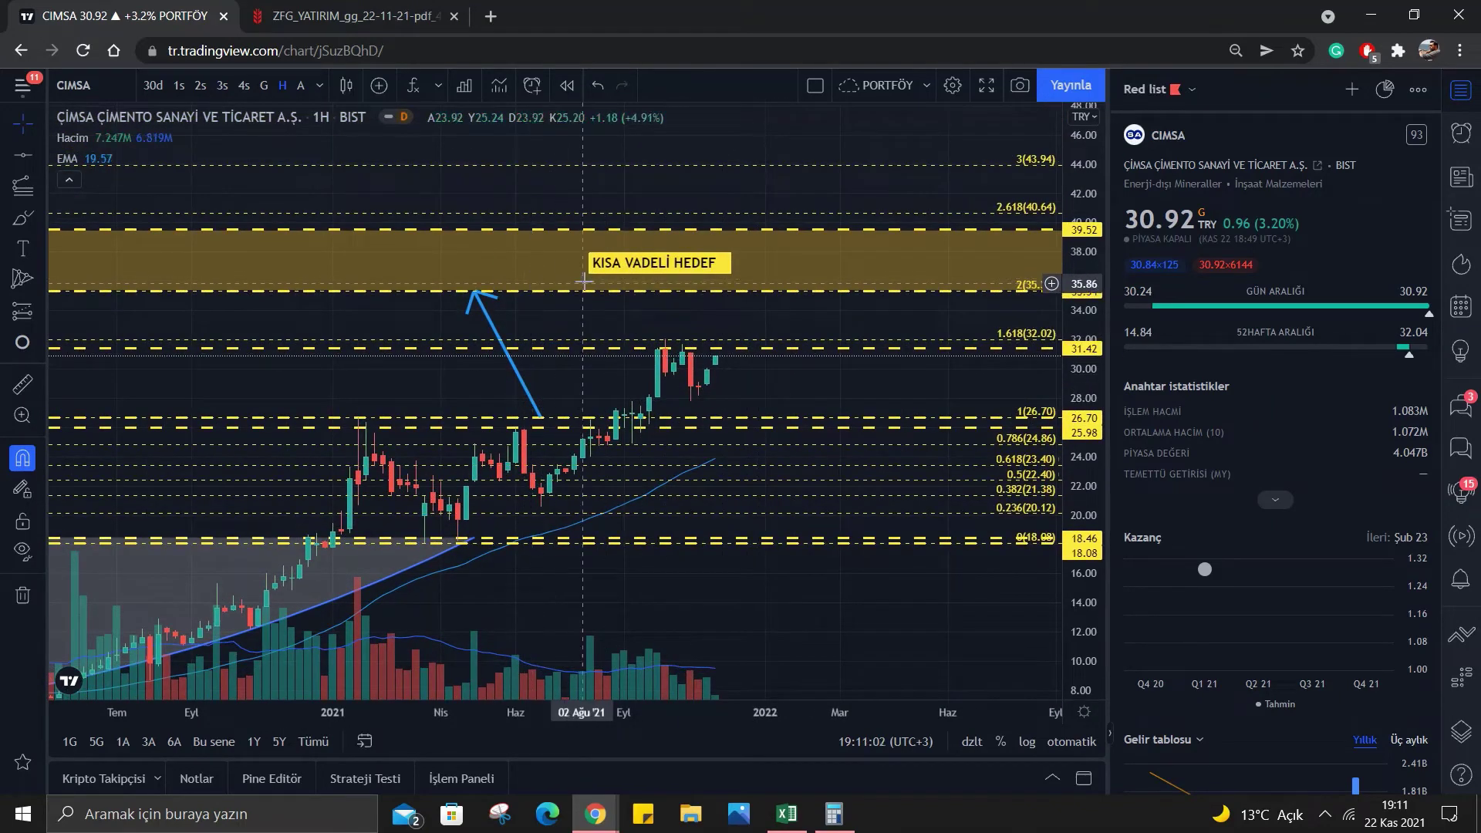
Open the KISA VADELİ HEDEF label's settings and close them unchanged.
{"action": "double_click", "coordinate": [709, 264]}
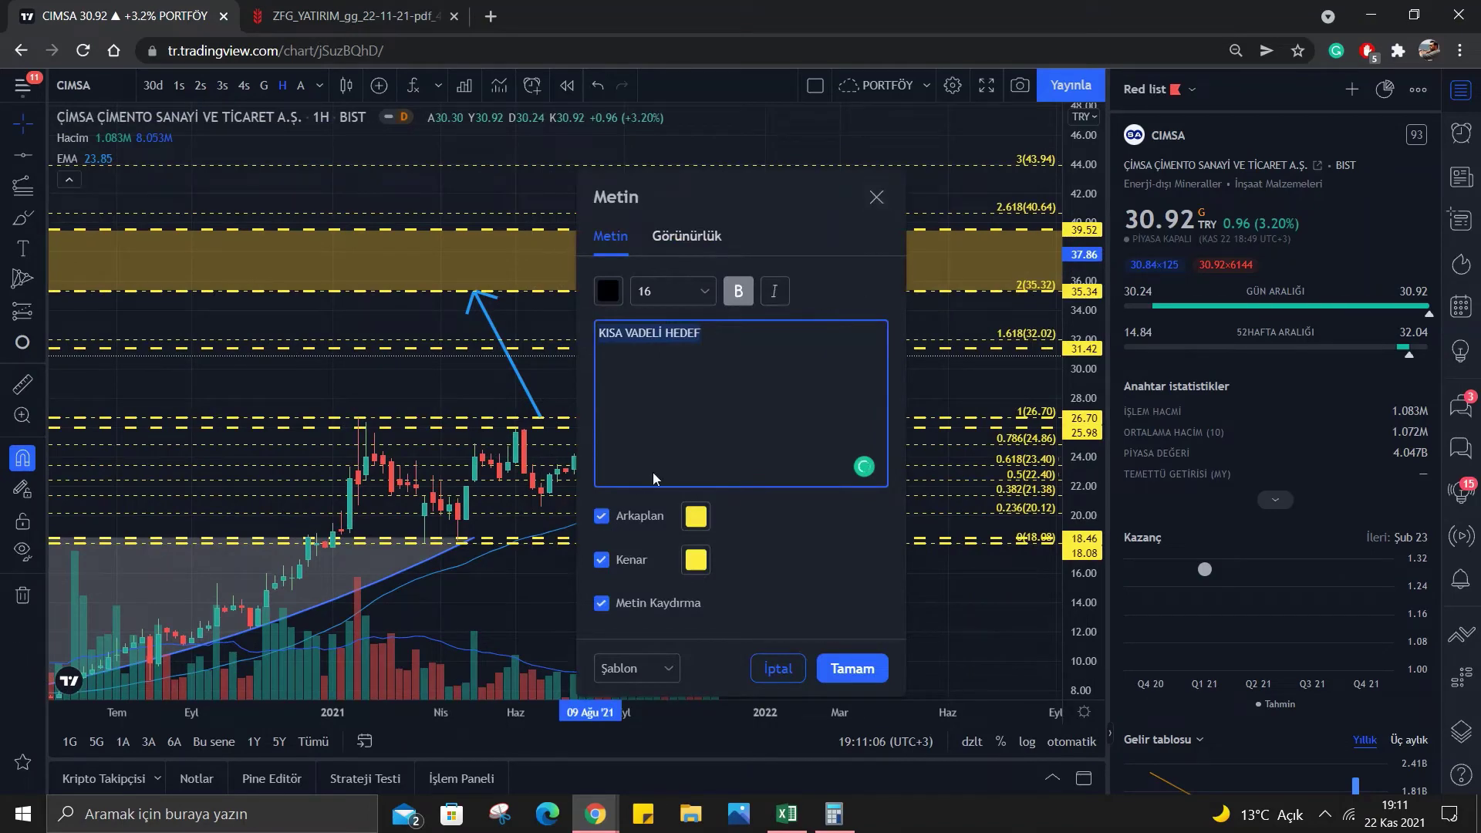
{"action": "left_click", "coordinate": [682, 241]}
{"action": "key", "text": "Escape"}
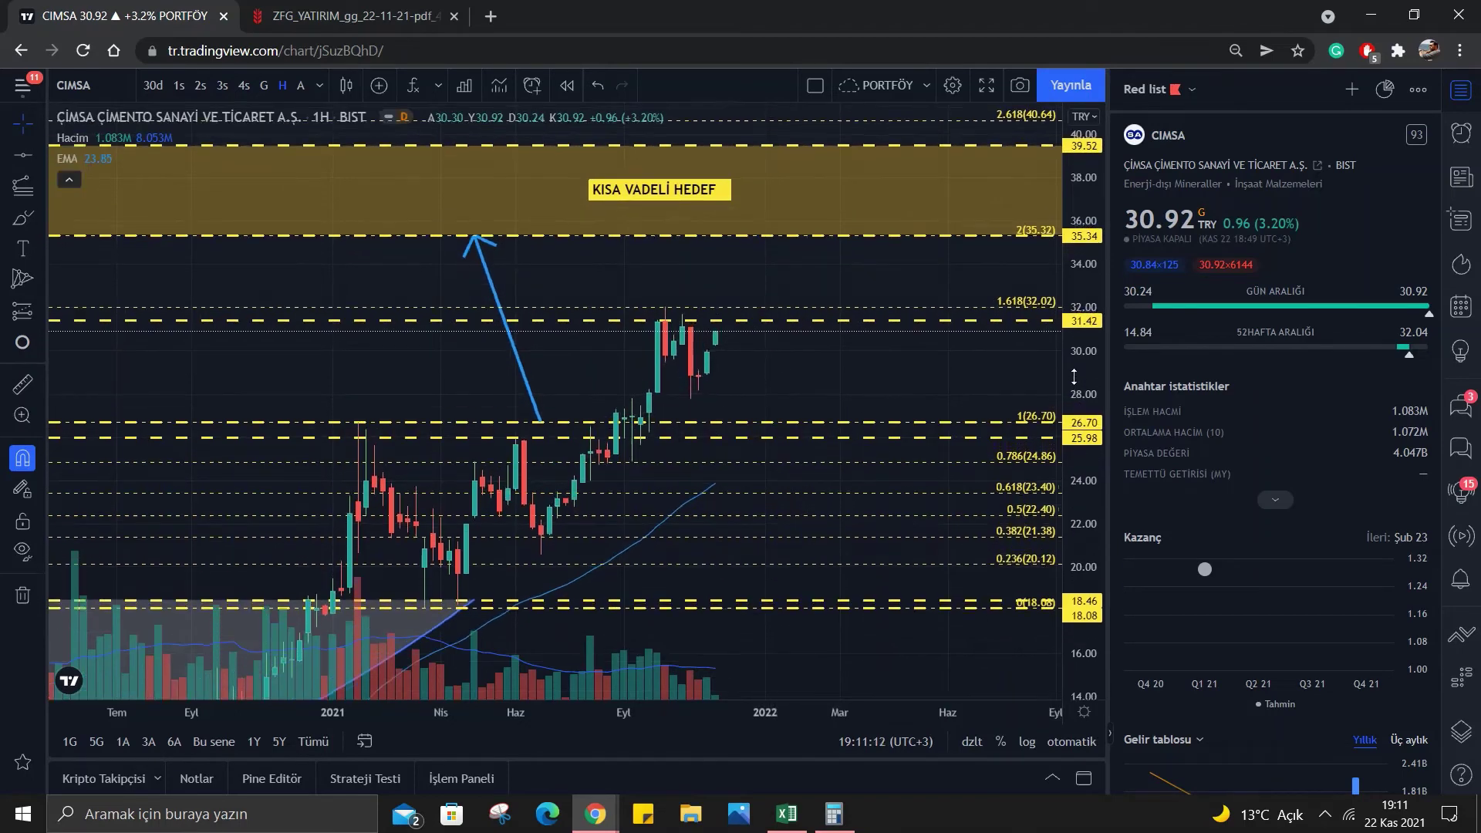
Circle the early-2021 peak at 26.70 and the March 2021 low near 18.08.
{"action": "mouse_move", "coordinate": [853, 387]}
{"action": "left_mouse_down"}
{"action": "mouse_move", "coordinate": [847, 299]}
{"action": "mouse_move", "coordinate": [823, 388]}
{"action": "mouse_move", "coordinate": [855, 333]}
{"action": "left_mouse_up"}
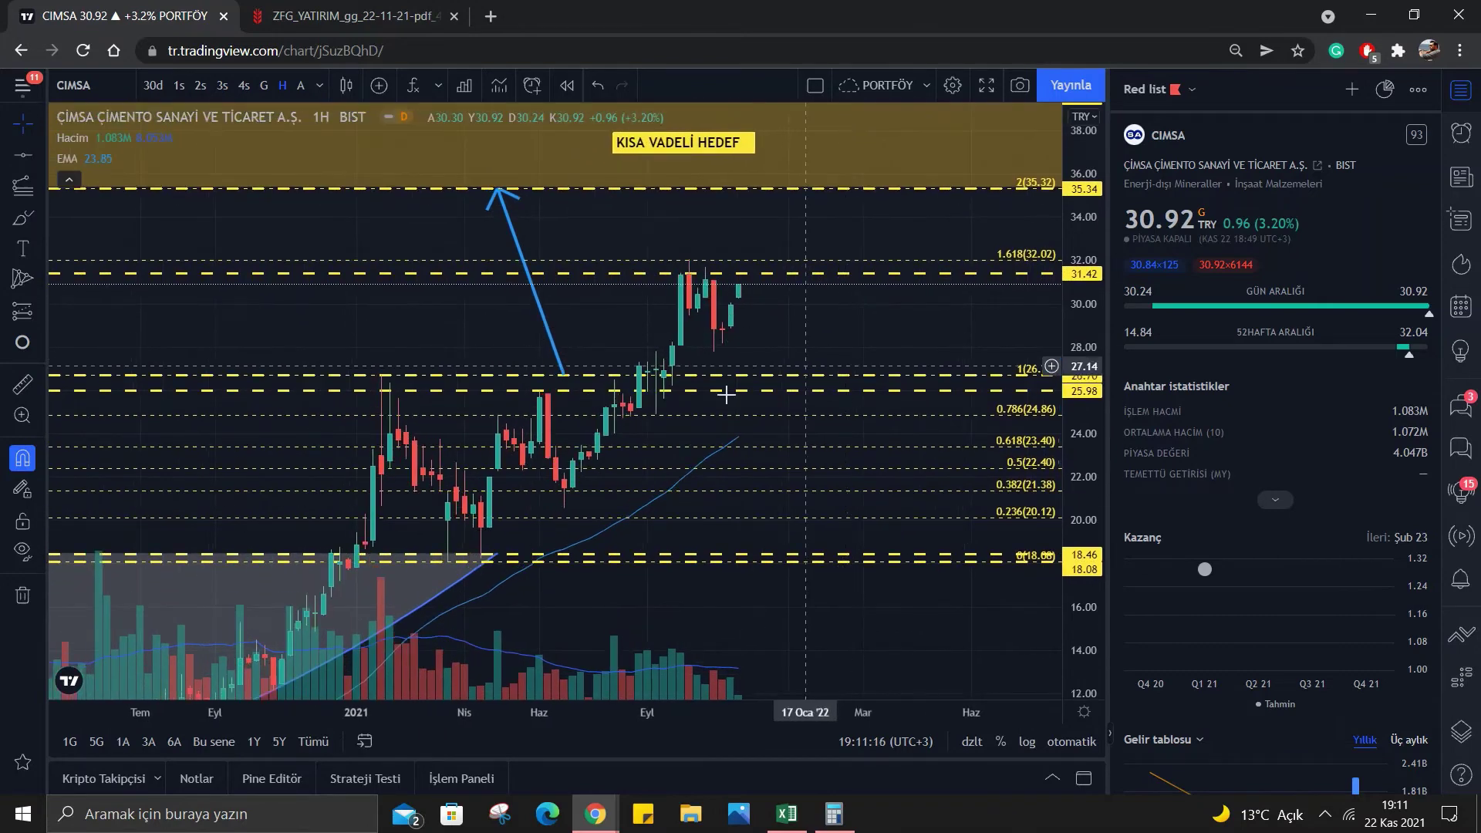
{"action": "left_click", "coordinate": [21, 342]}
{"action": "left_click_drag", "start_coordinate": [381, 376], "coordinate": [394, 376]}
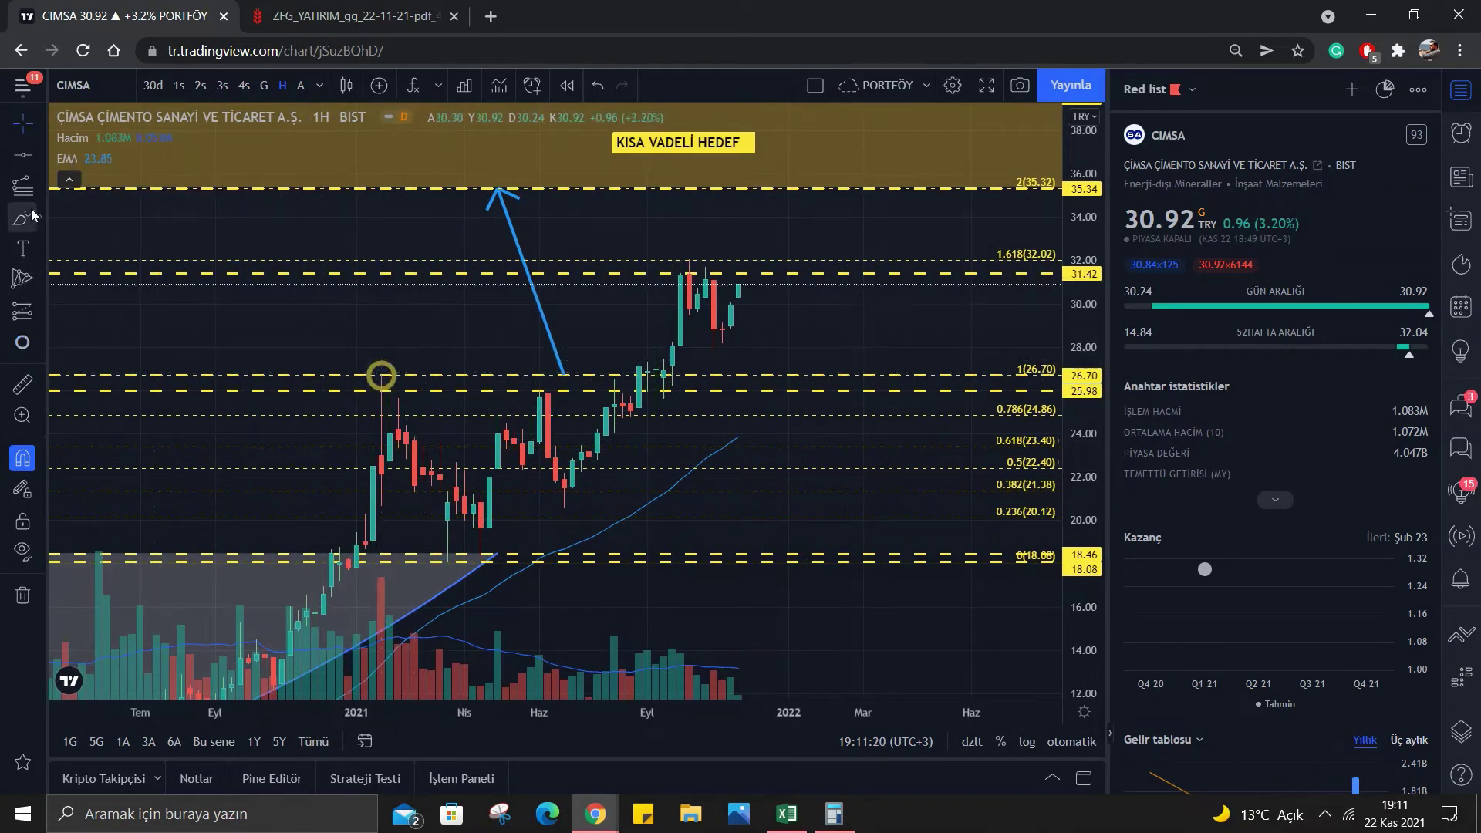
{"action": "left_click", "coordinate": [17, 341]}
{"action": "left_click_drag", "start_coordinate": [448, 562], "coordinate": [461, 562]}
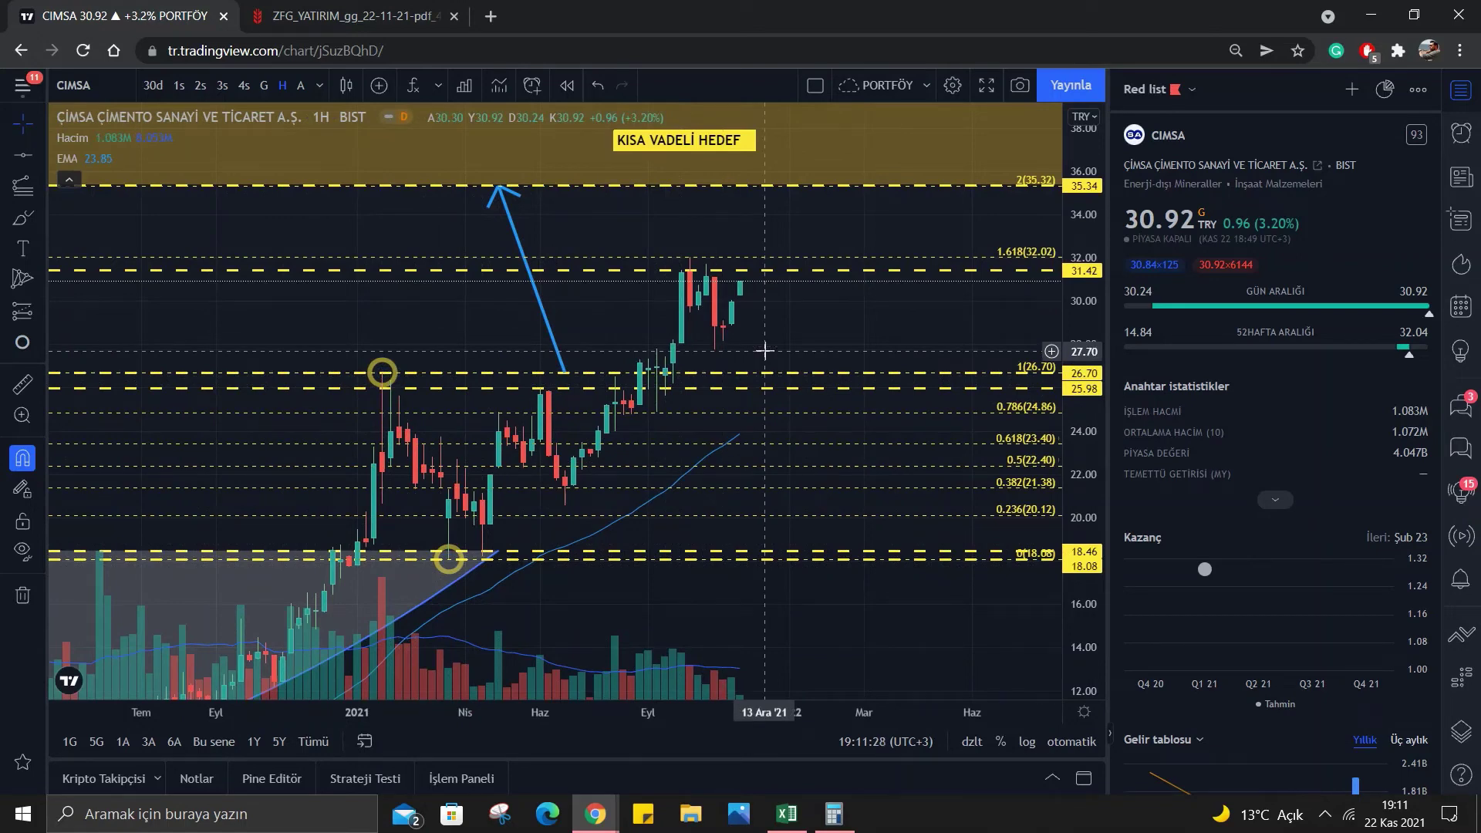
Pan and compress the chart to reveal Fibonacci extensions from 3 (43.94) up to 4.618 (57.88).
{"action": "scroll", "coordinate": [849, 332], "scroll_direction": "left", "scroll_amount": 3}
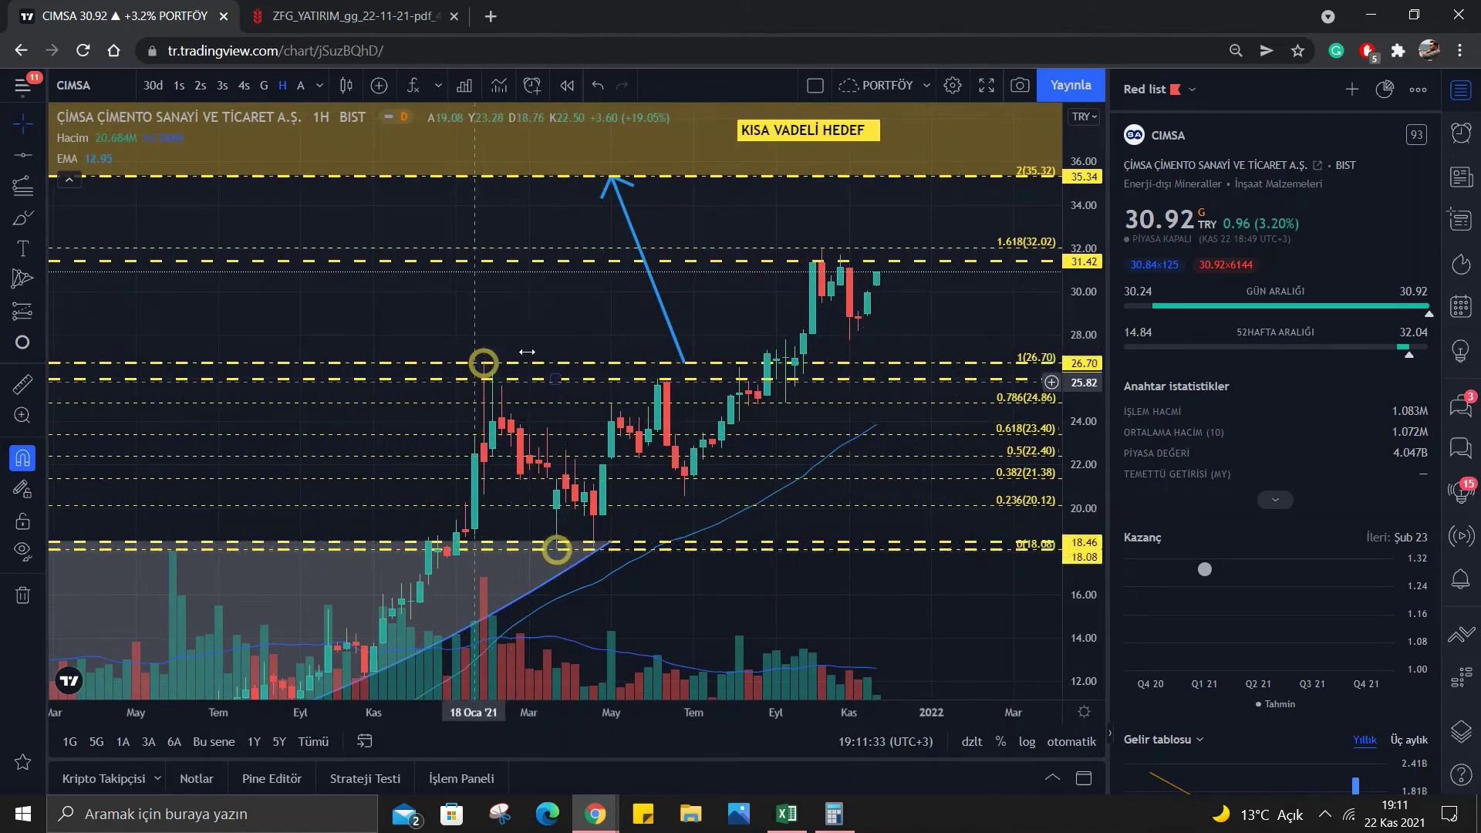
{"action": "left_click", "coordinate": [488, 383]}
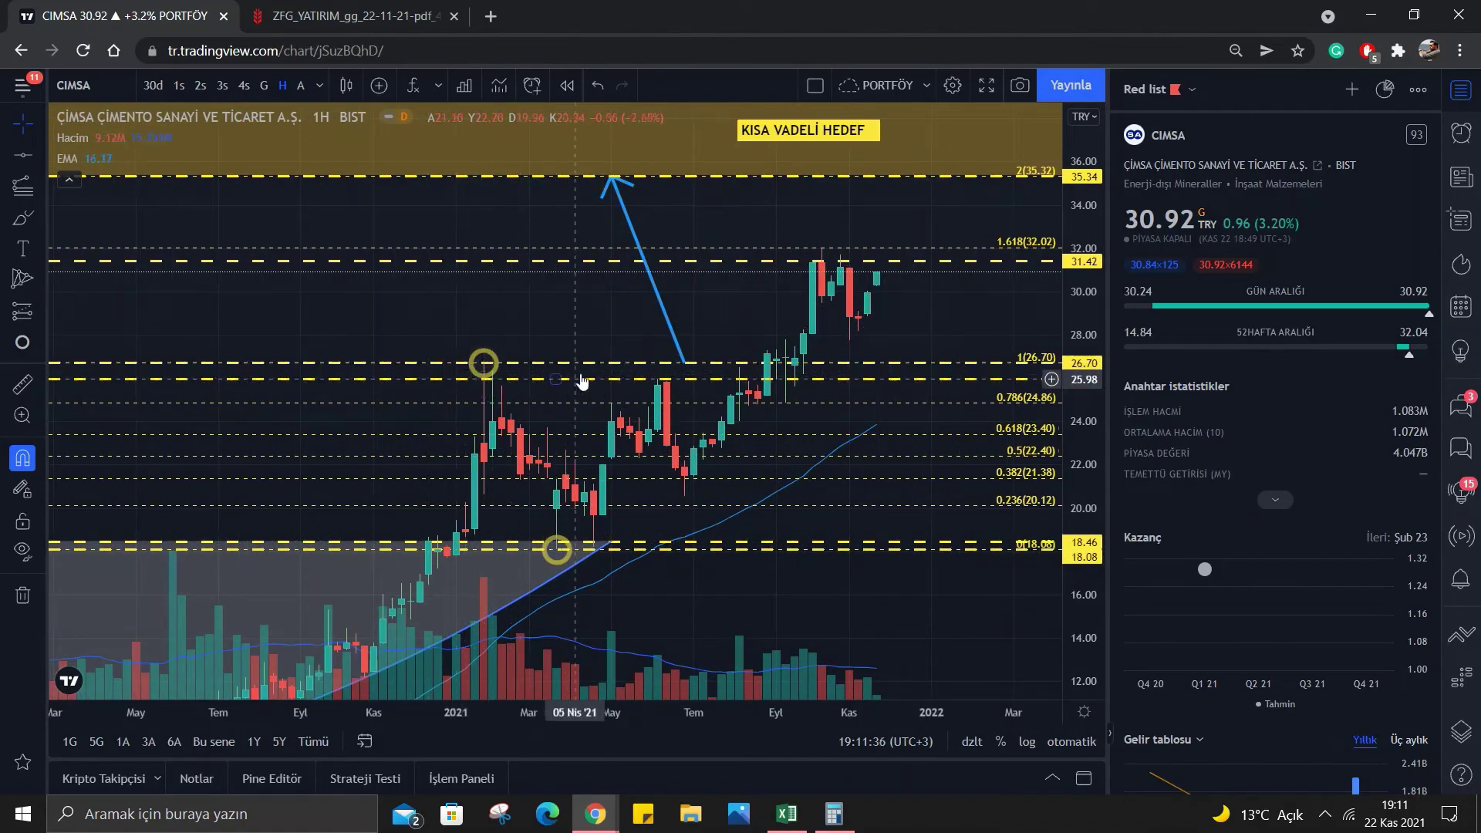
{"action": "left_click_drag", "start_coordinate": [887, 324], "coordinate": [833, 362]}
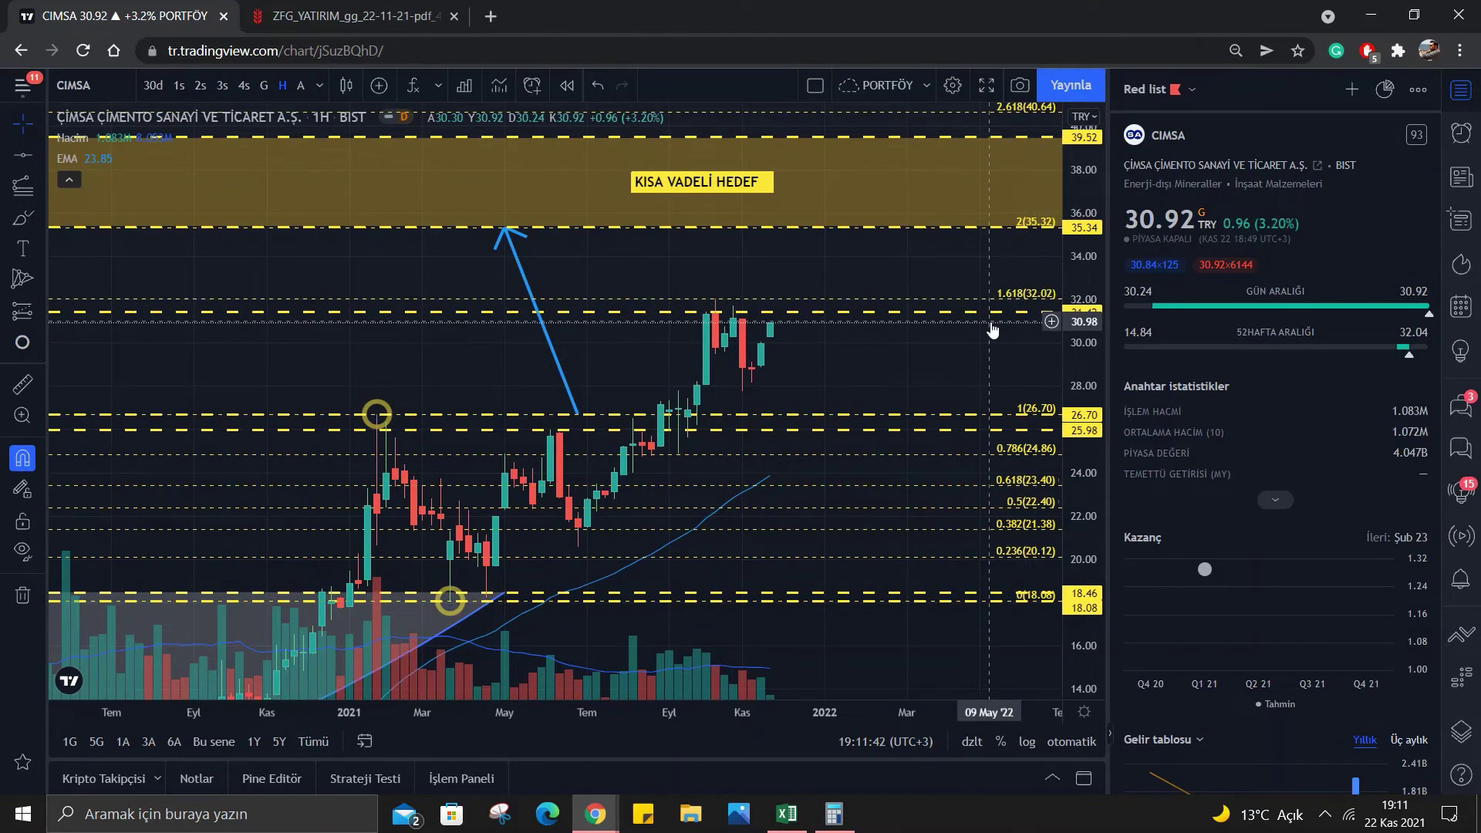
{"action": "left_click_drag", "start_coordinate": [1027, 285], "coordinate": [985, 329]}
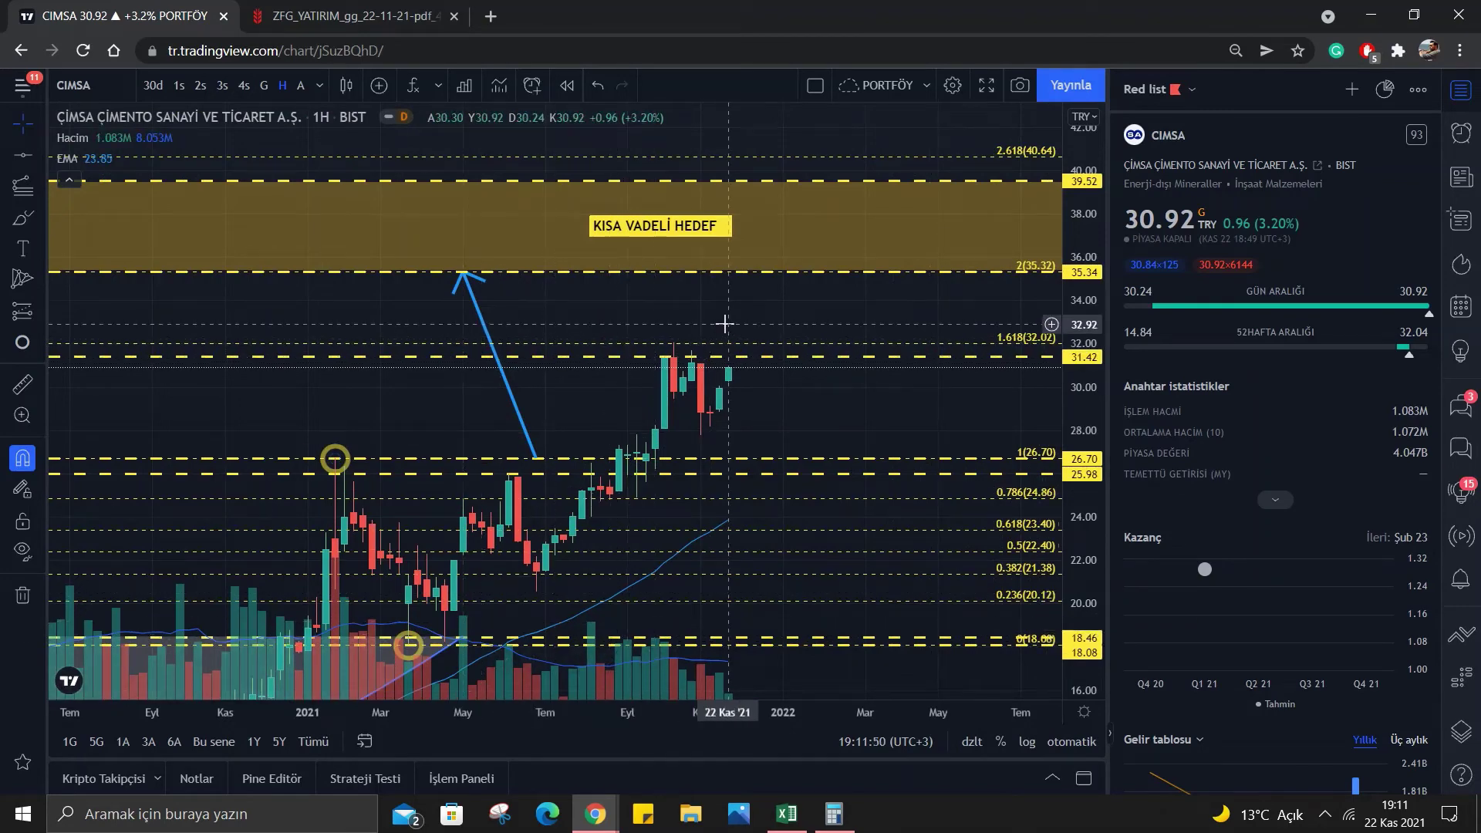
{"action": "left_click_drag", "start_coordinate": [821, 321], "coordinate": [825, 391]}
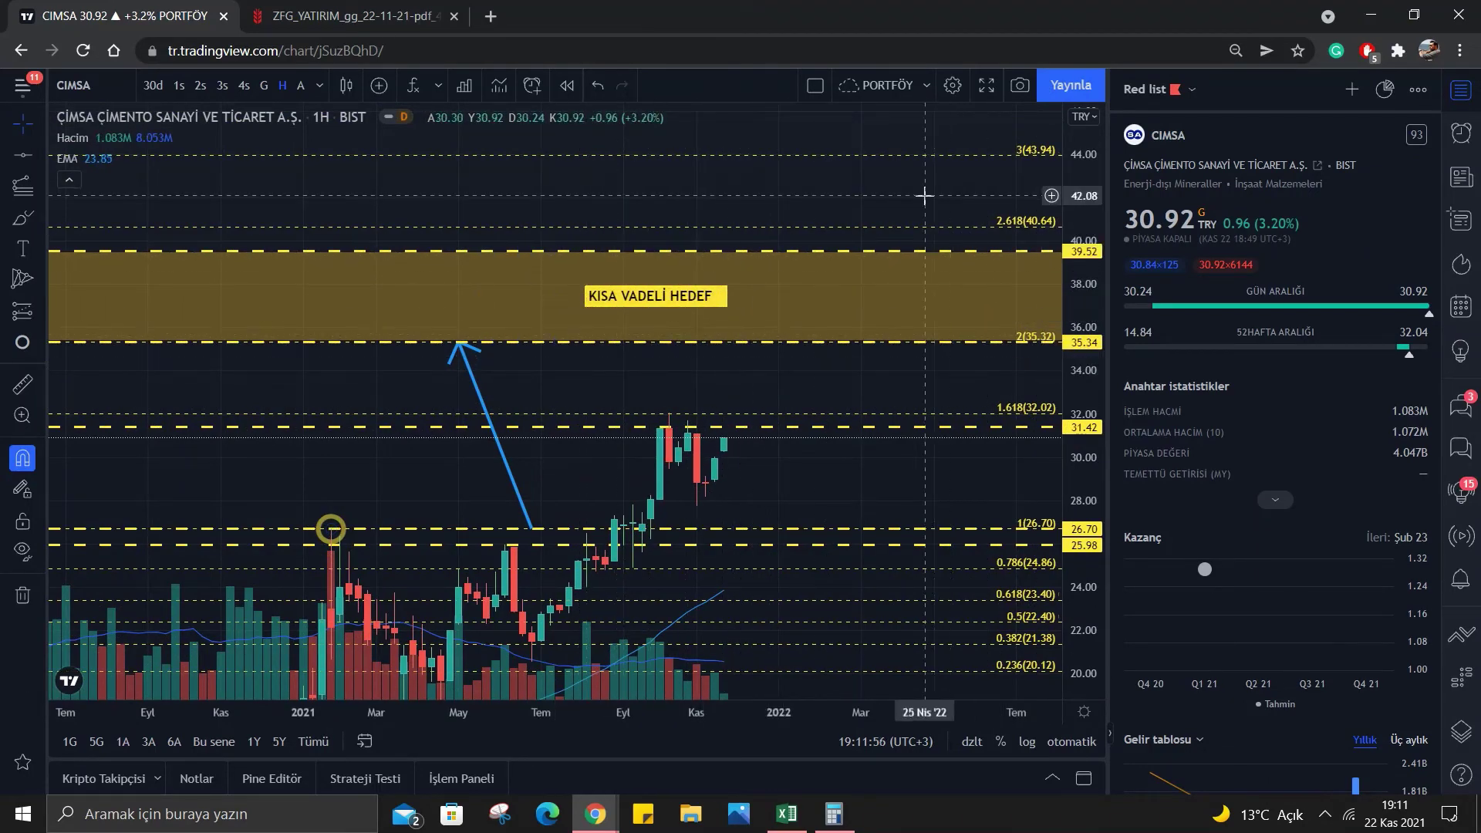
{"action": "mouse_move", "coordinate": [924, 196]}
{"action": "left_mouse_down"}
{"action": "mouse_move", "coordinate": [867, 262]}
{"action": "mouse_move", "coordinate": [919, 301]}
{"action": "left_mouse_up"}
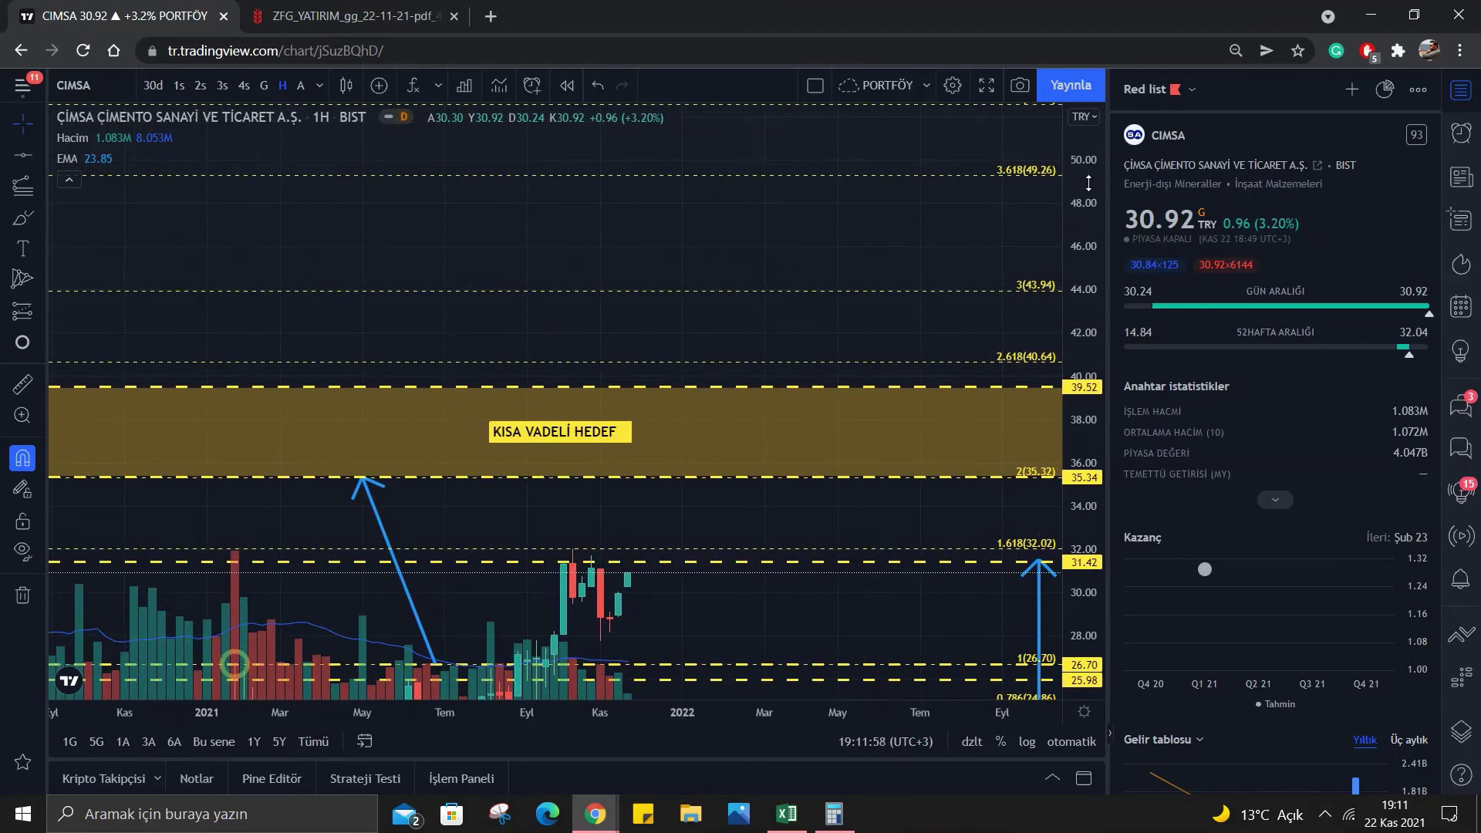
{"action": "mouse_move", "coordinate": [1080, 254]}
{"action": "left_mouse_down"}
{"action": "mouse_move", "coordinate": [1081, 279]}
{"action": "mouse_move", "coordinate": [1075, 218]}
{"action": "mouse_move", "coordinate": [1078, 255]}
{"action": "mouse_move", "coordinate": [866, 324]}
{"action": "left_mouse_up"}
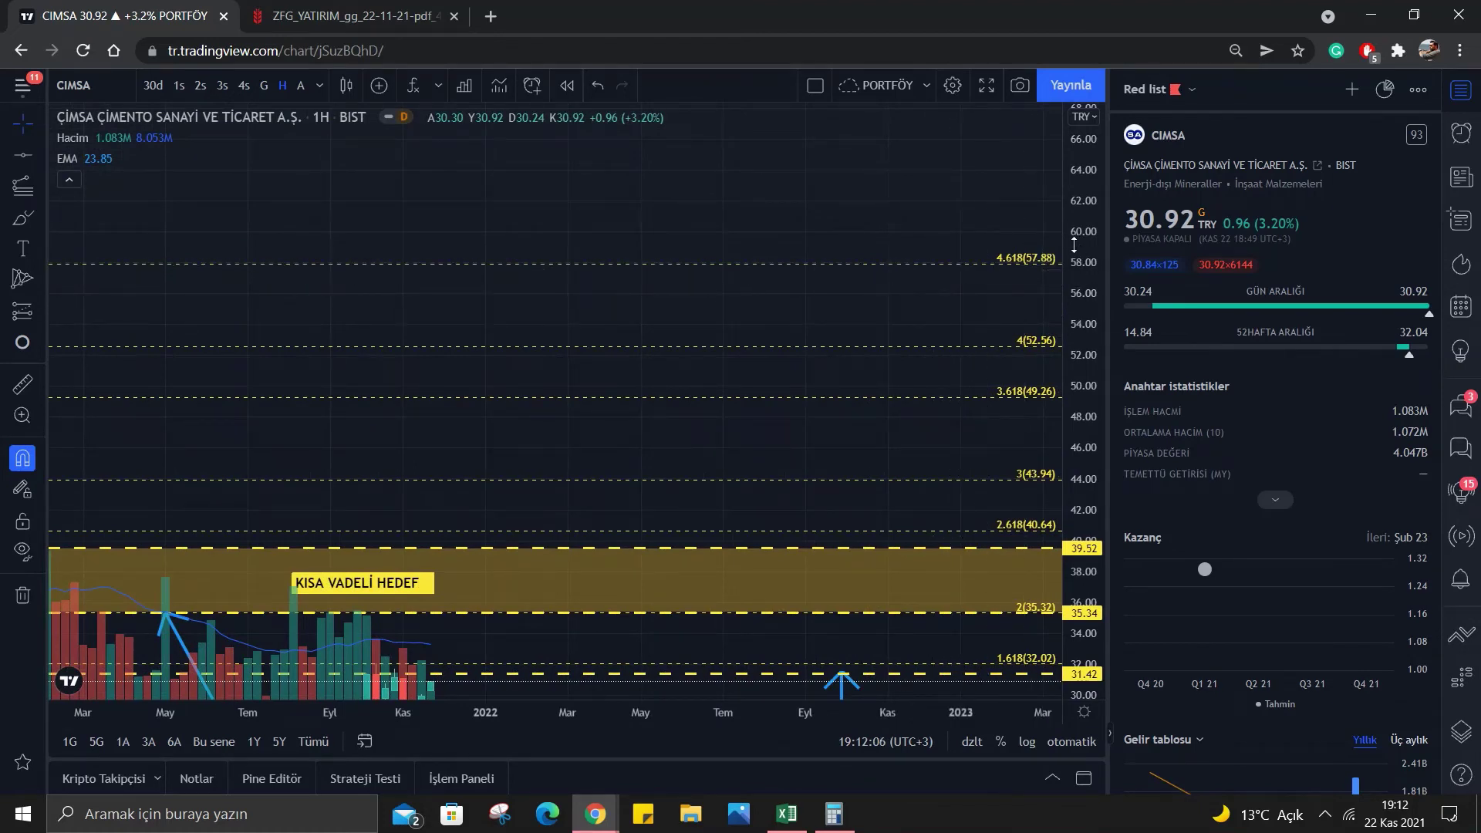
Draw a rectangle shading the zone from about 49.26 to 57.88.
{"action": "left_click", "coordinate": [42, 215]}
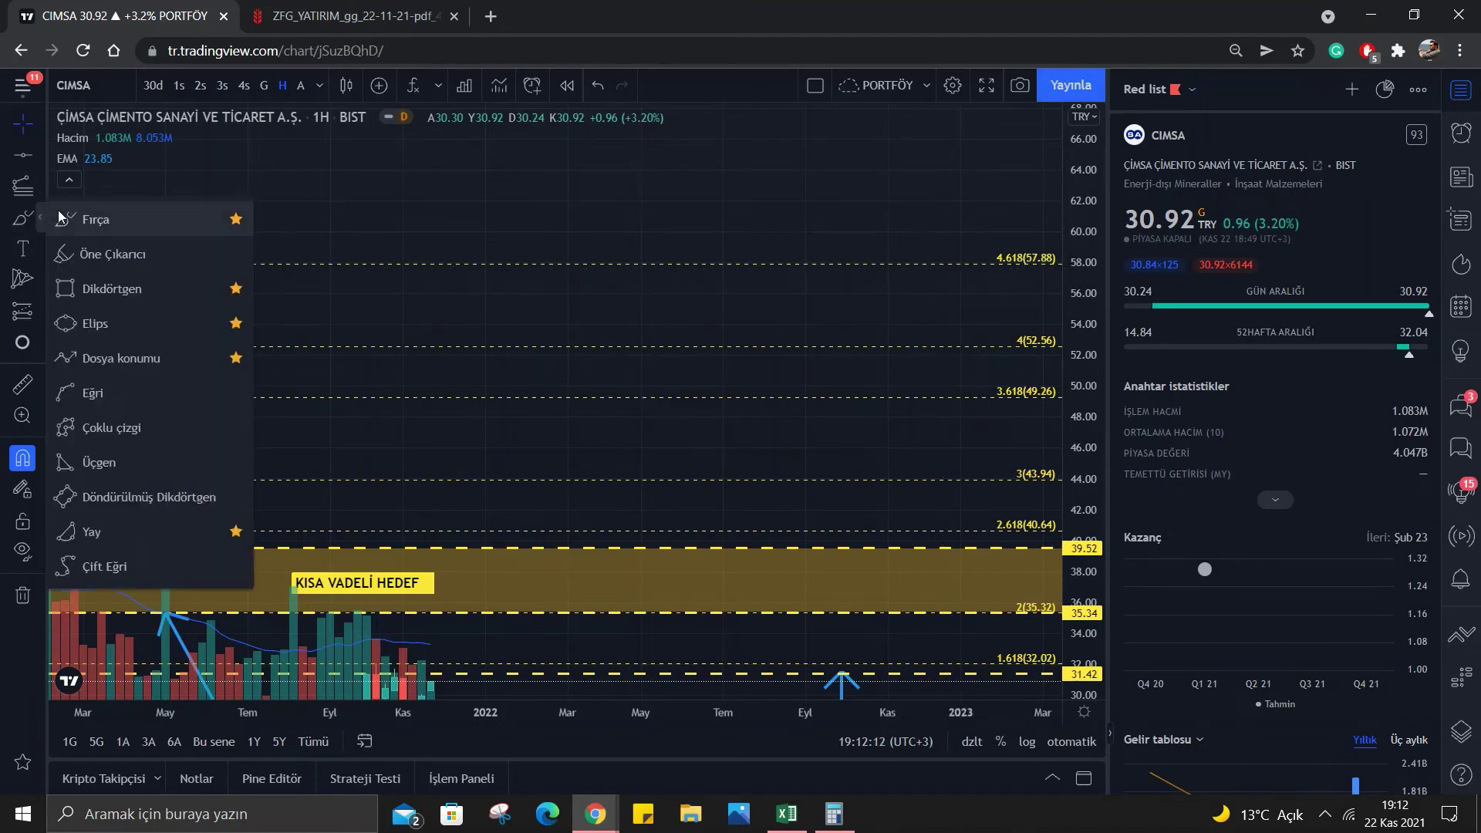
{"action": "left_click", "coordinate": [136, 285]}
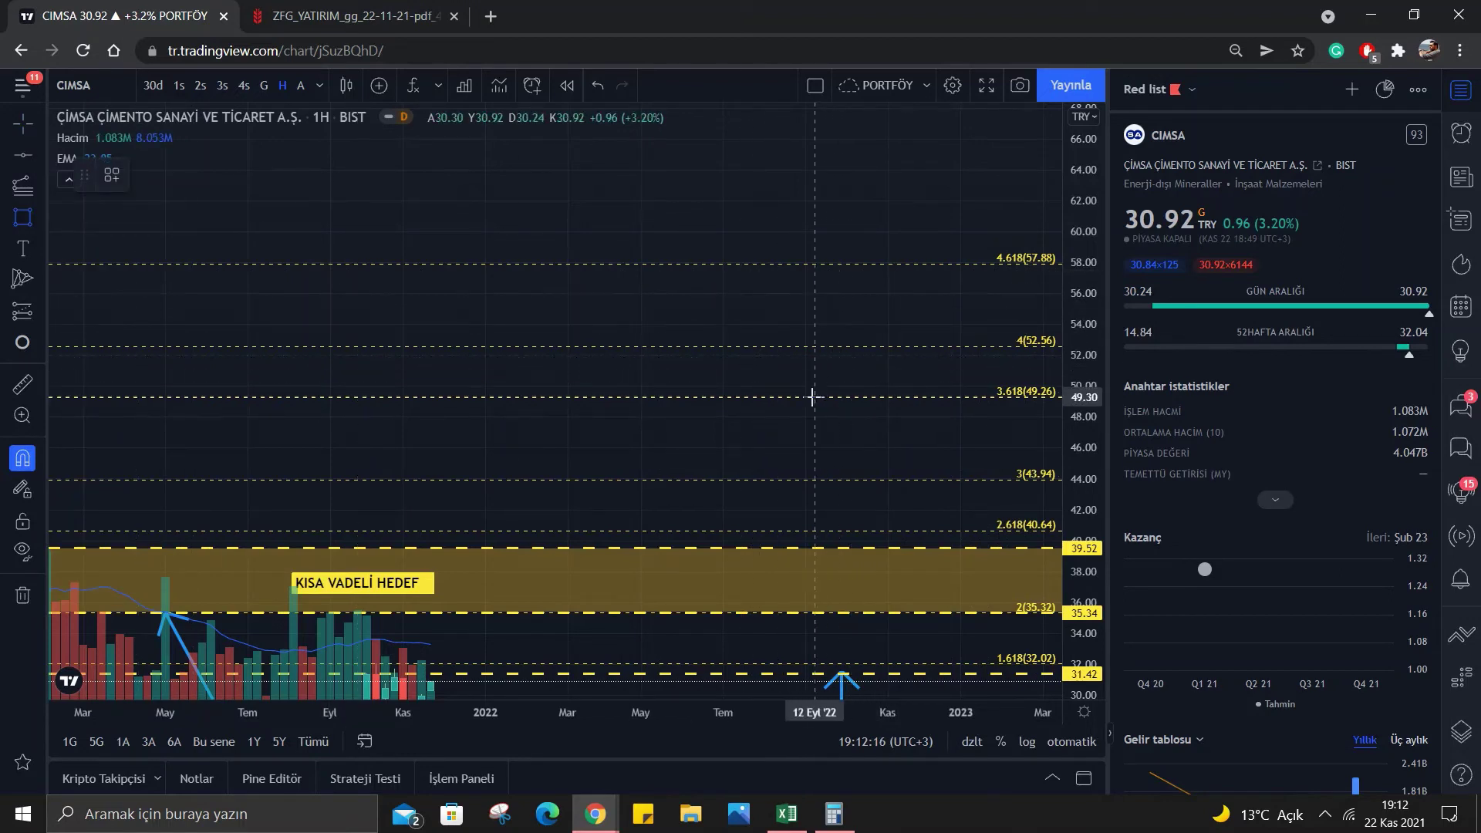
{"action": "left_click_drag", "start_coordinate": [812, 398], "coordinate": [895, 263]}
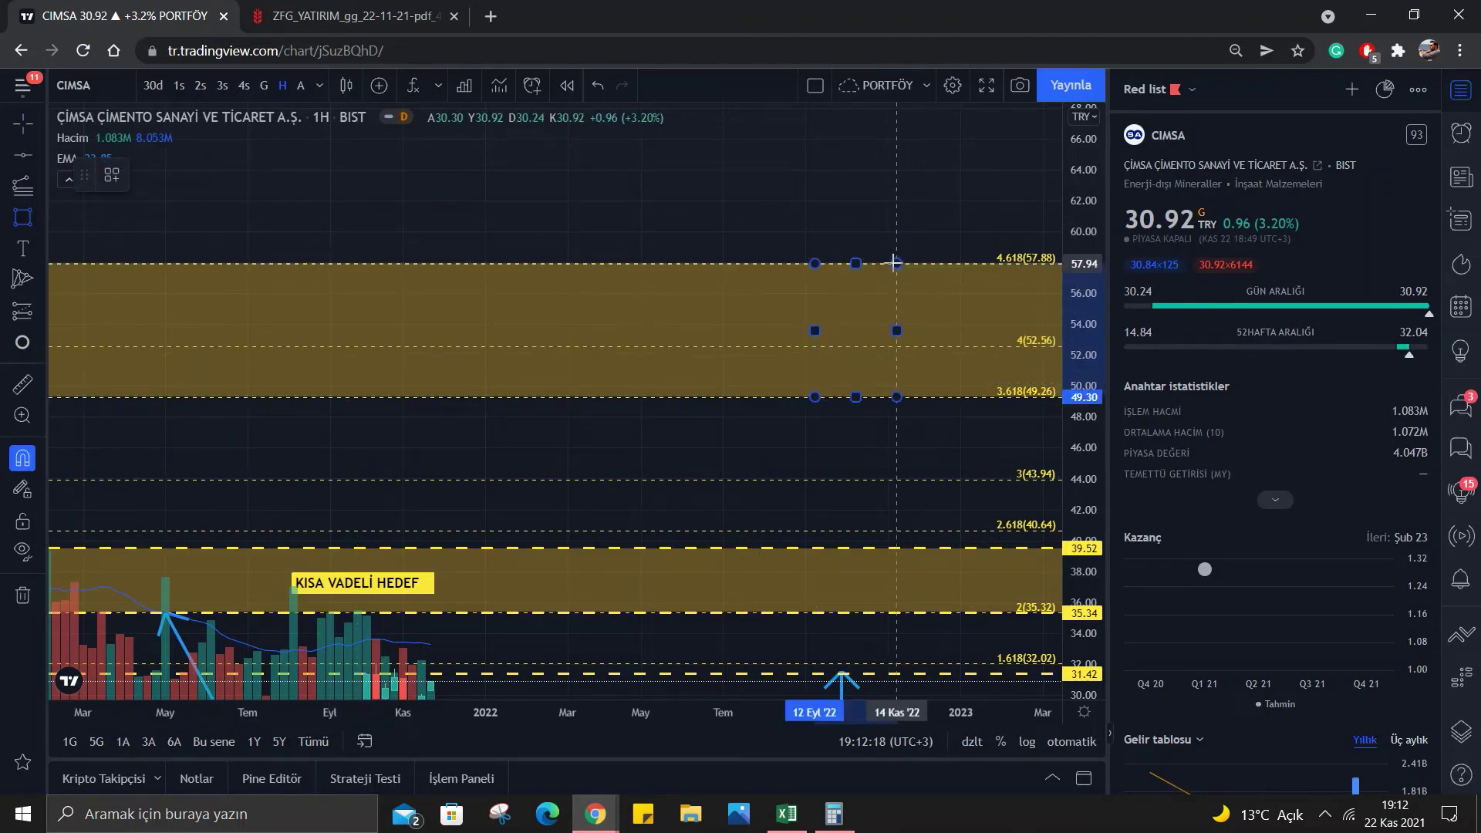
{"action": "left_click", "coordinate": [901, 249]}
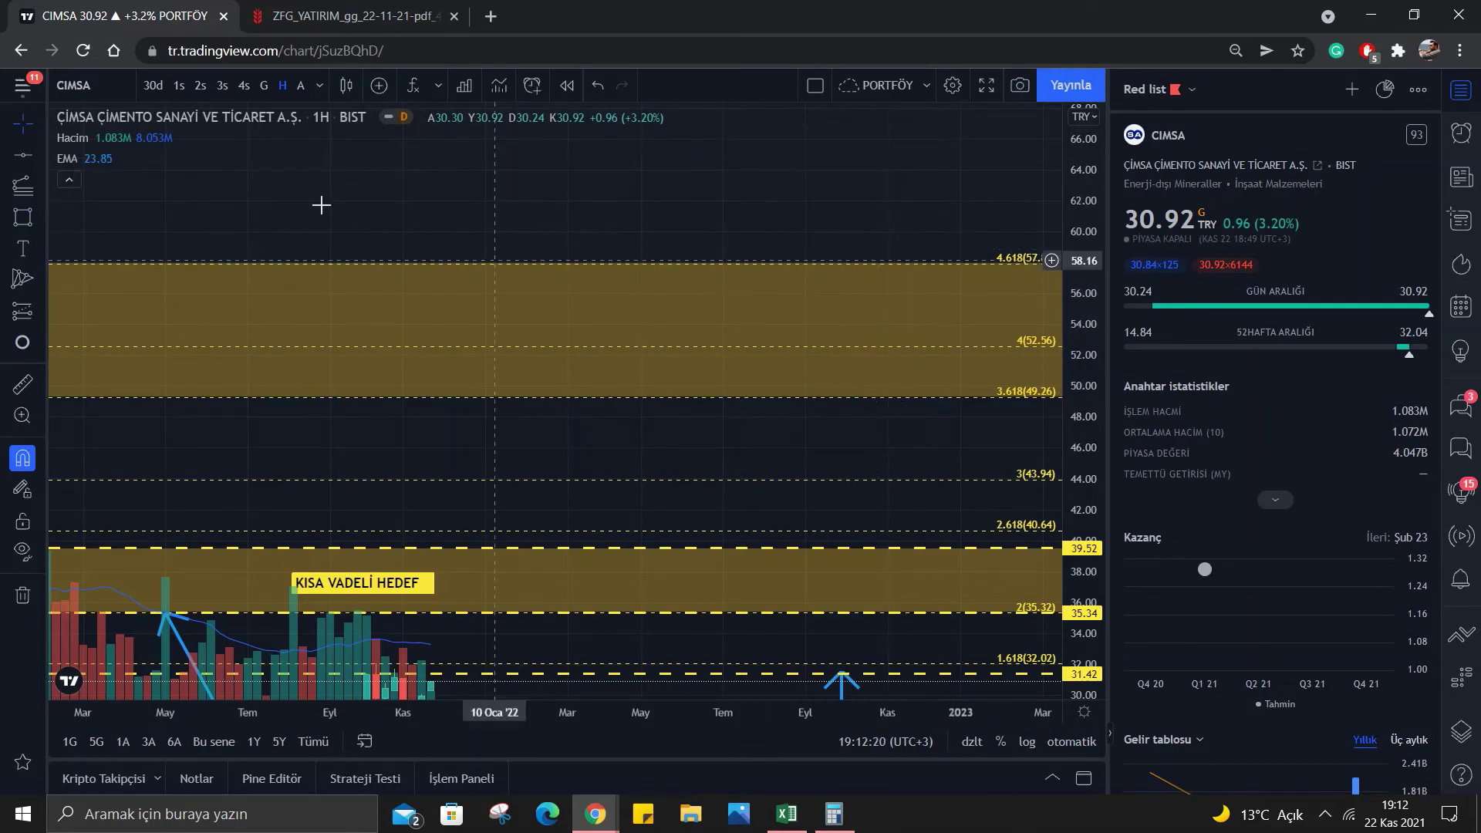
Add a text label 'ORTA-UZUN VADELİ HEDEF' inside the upper yellow zone.
{"action": "left_click", "coordinate": [22, 248]}
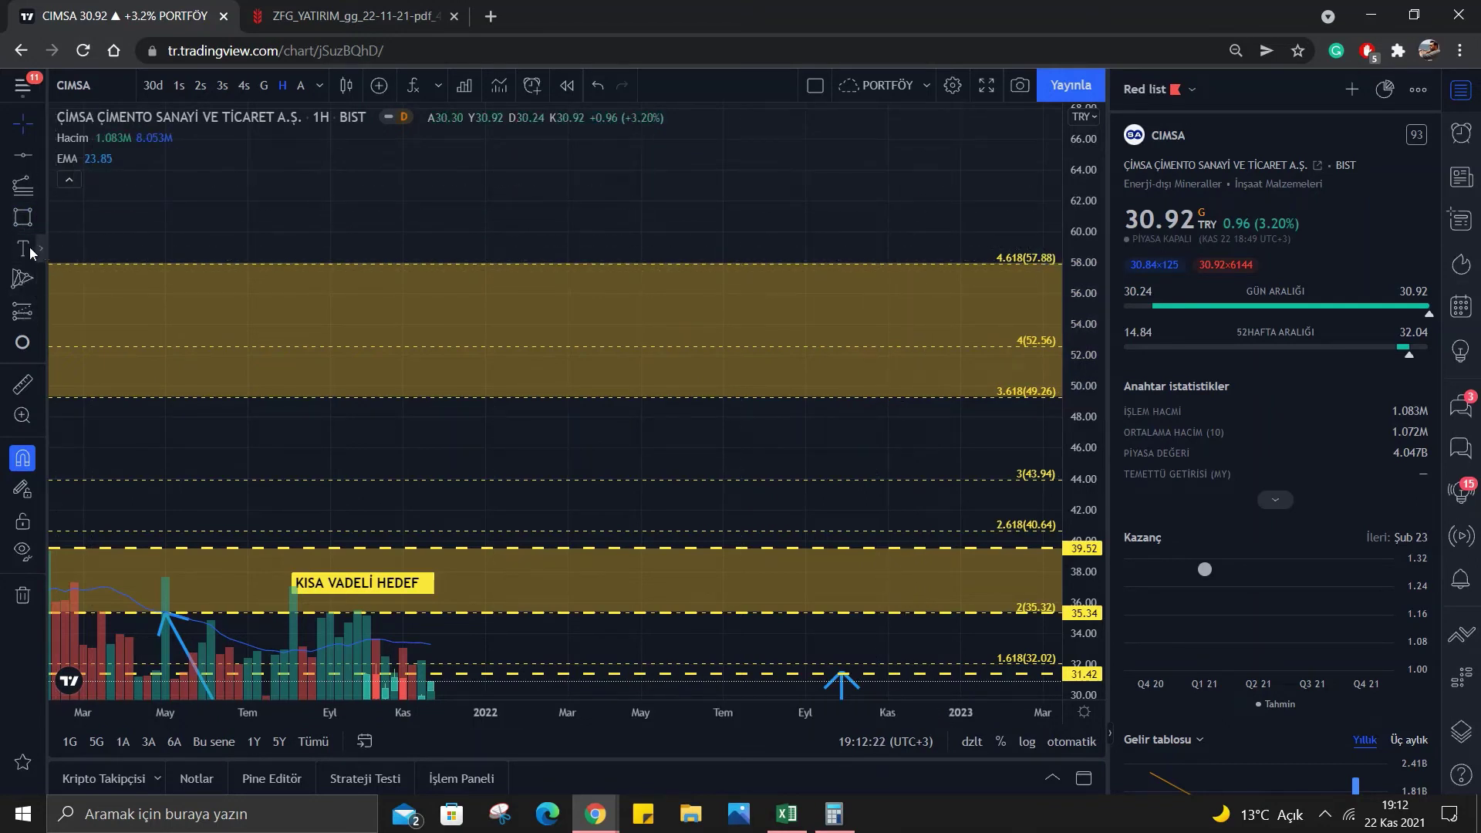
{"action": "left_click", "coordinate": [550, 317]}
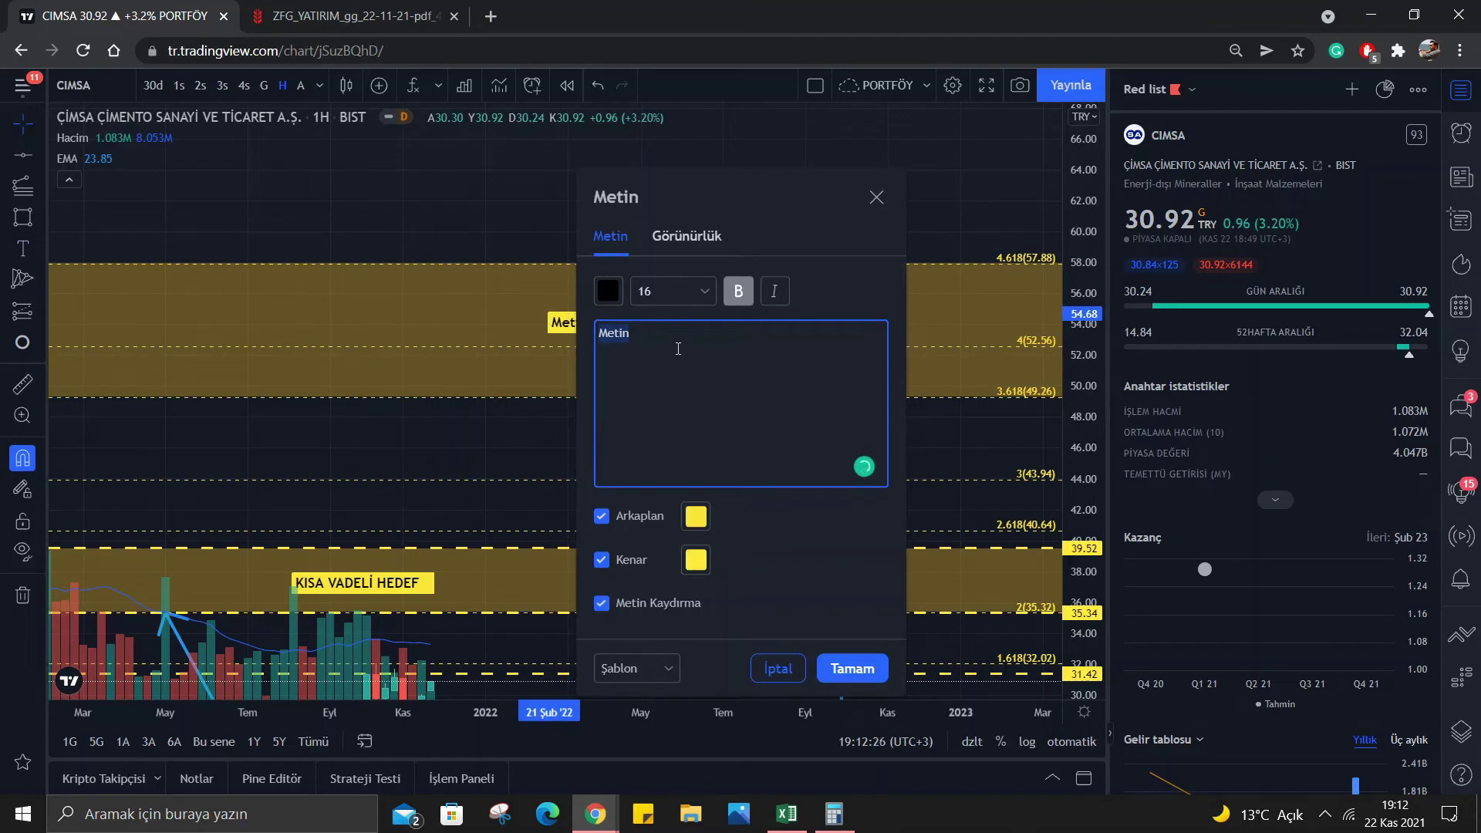
{"action": "type", "text": "orta"}
{"action": "key", "text": "BackSpace"}
{"action": "key", "text": "BackSpace"}
{"action": "key", "text": "BackSpace"}
{"action": "type", "text": "ORTA"}
{"action": "type", "text": "-UZUN "}
{"action": "type", "text": "VADELİ HEDE"}
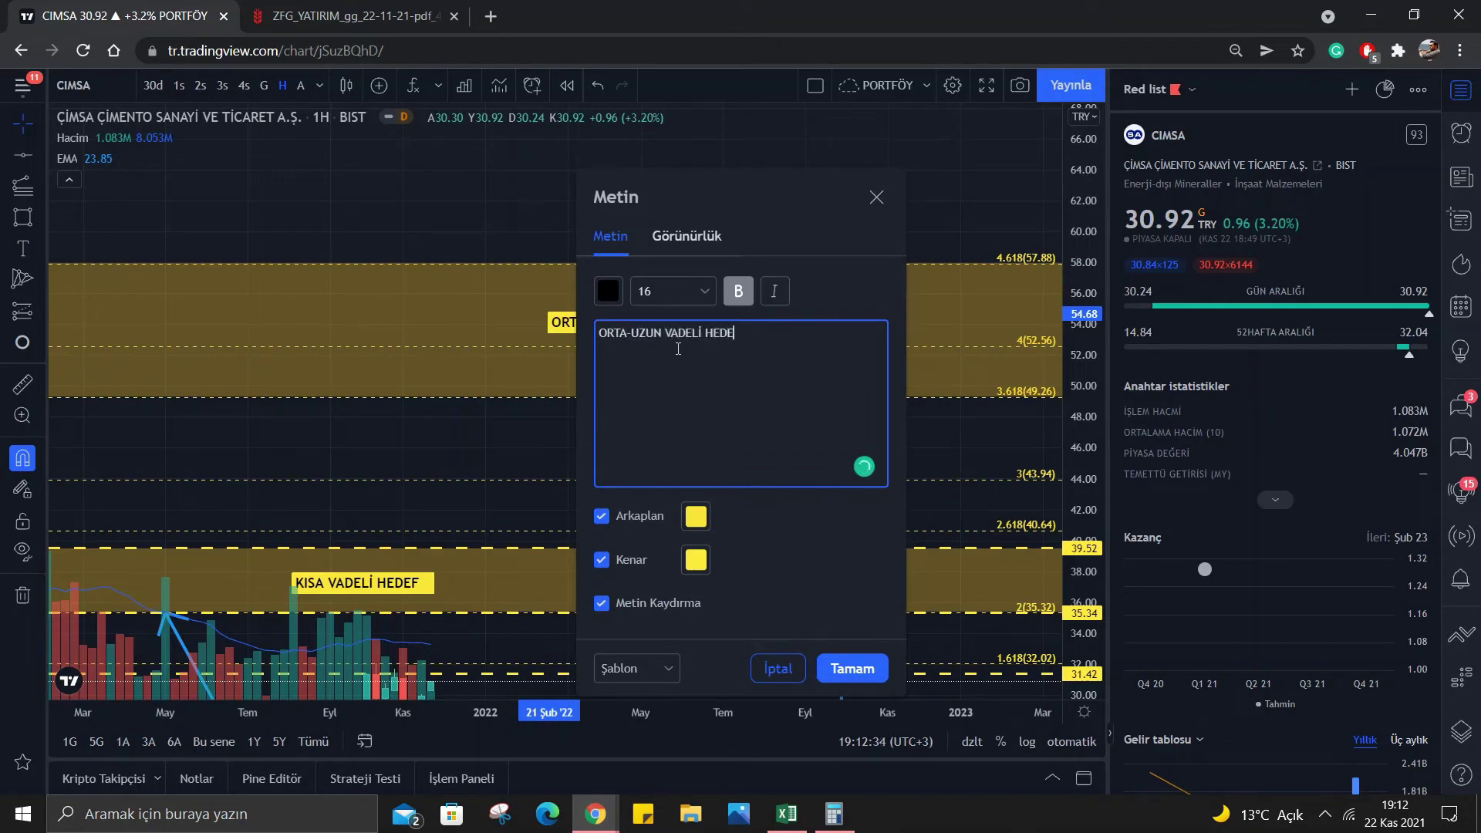
{"action": "type", "text": "F"}
Confirm and narrow the ORTA-UZUN VADELİ HEDEF label, then clear price space above it.
{"action": "left_click", "coordinate": [852, 668]}
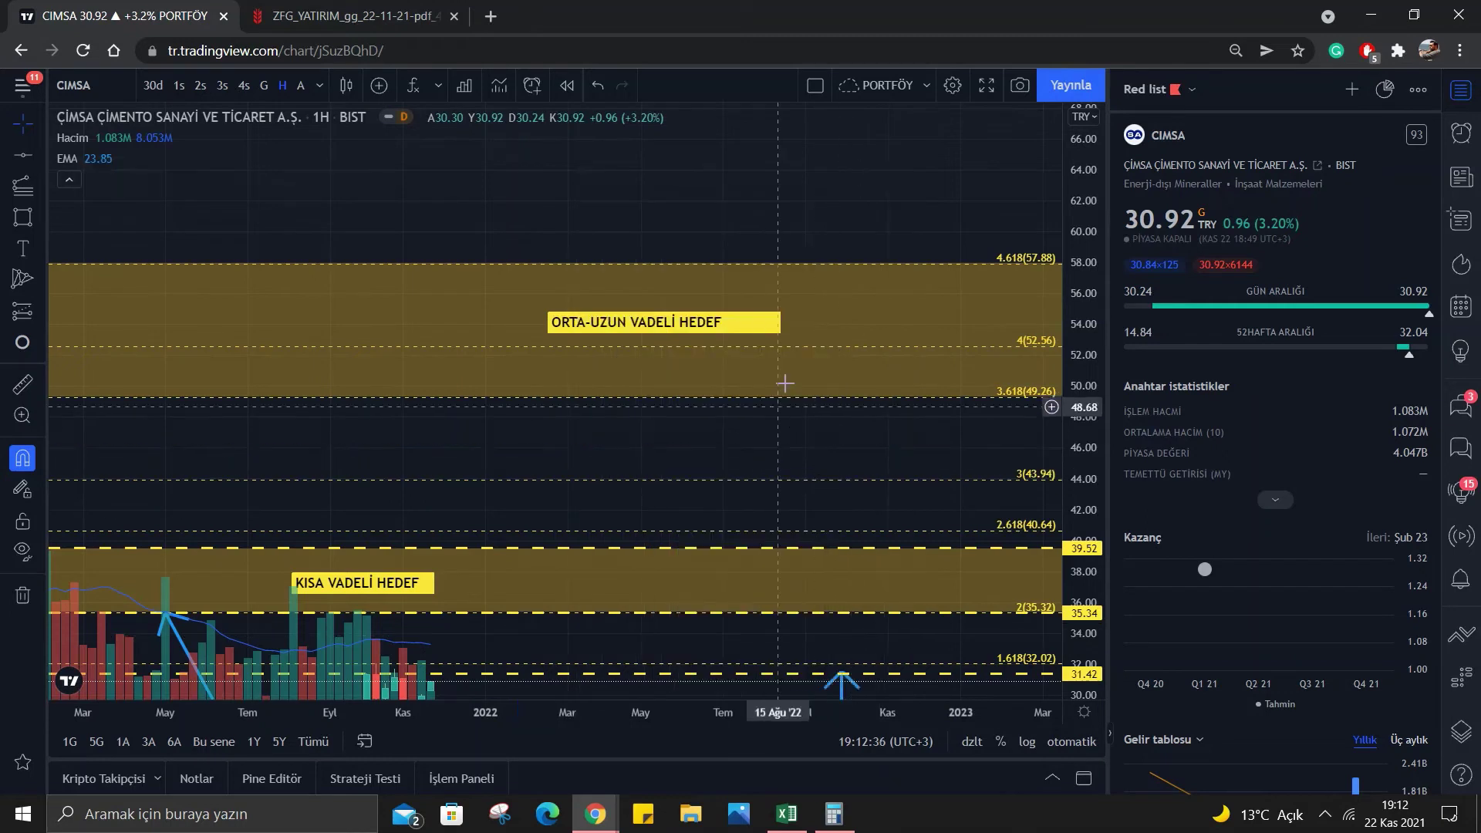
{"action": "left_click_drag", "start_coordinate": [779, 324], "coordinate": [393, 337]}
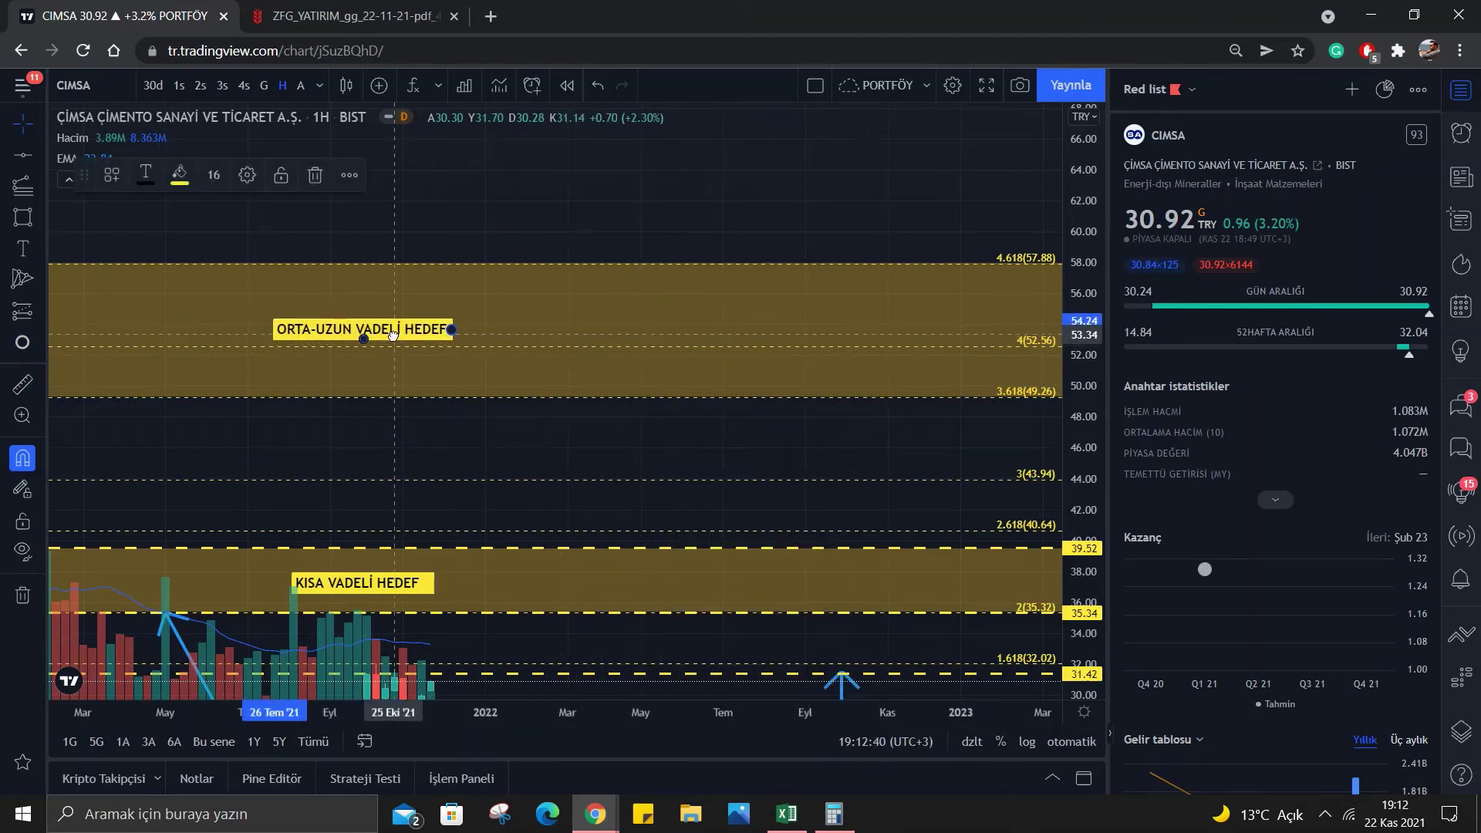
{"action": "left_click_drag", "start_coordinate": [430, 424], "coordinate": [739, 406]}
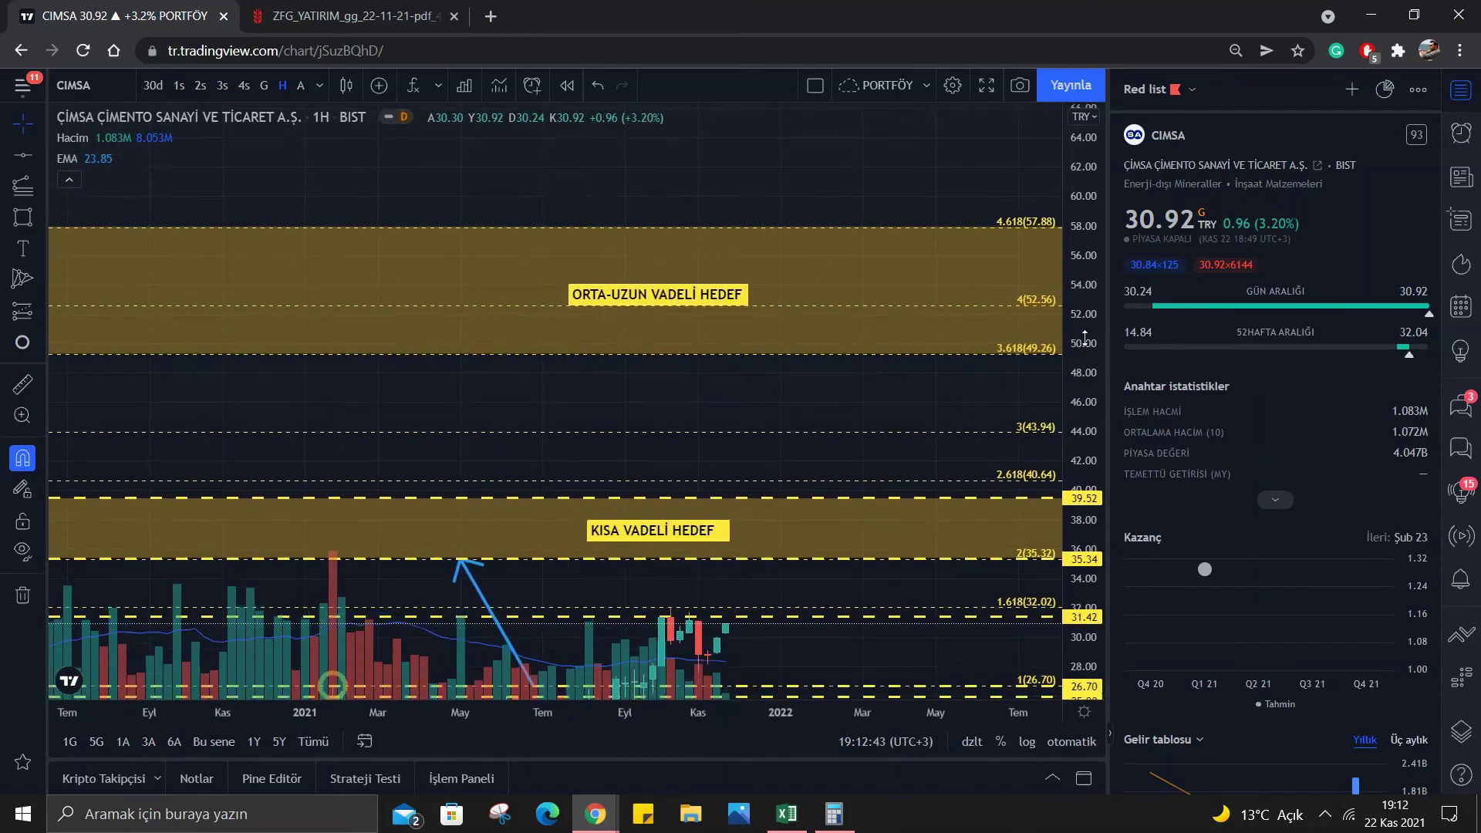
{"action": "left_click_drag", "start_coordinate": [1080, 310], "coordinate": [1091, 378]}
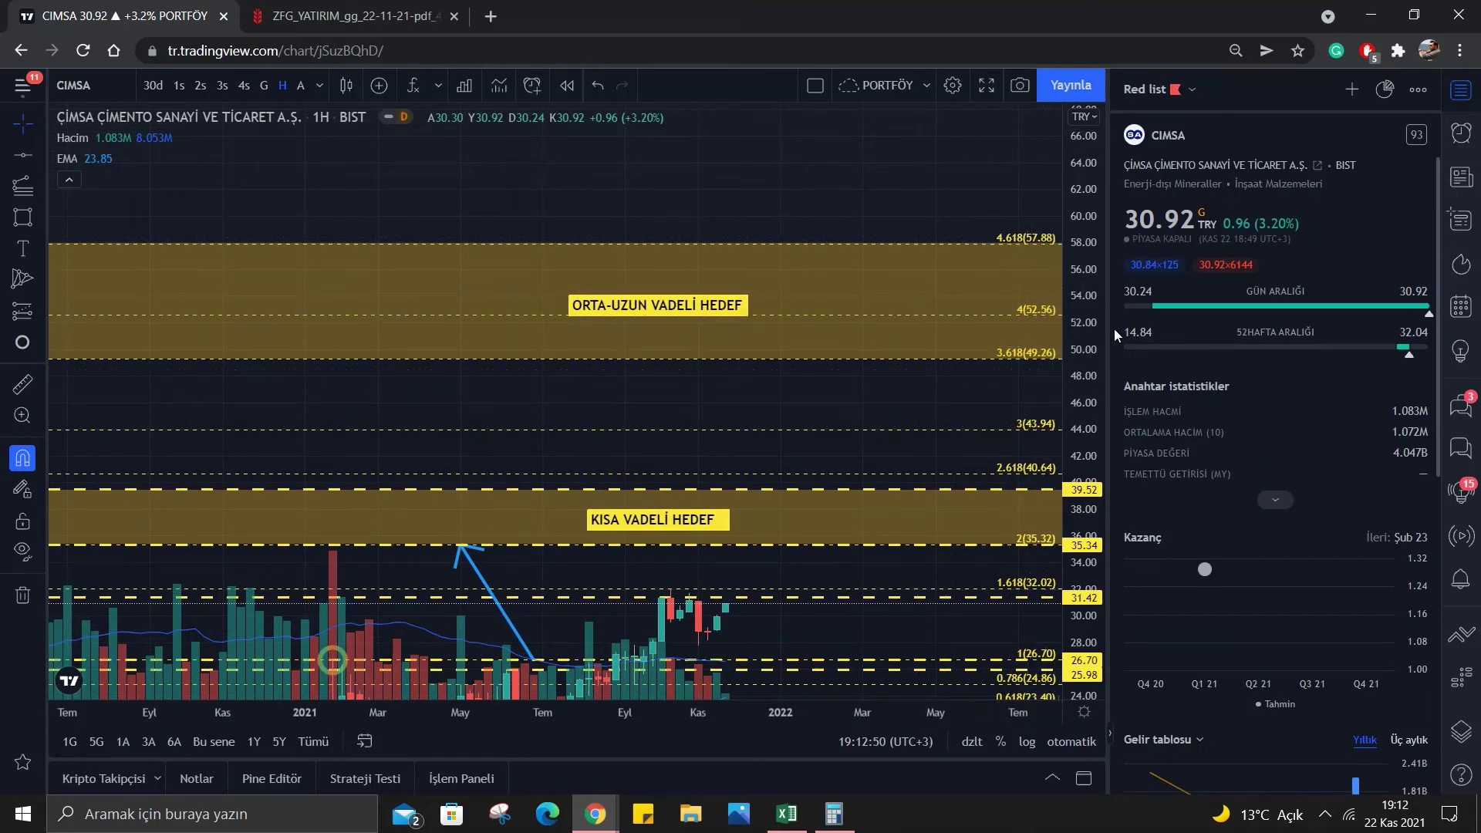
{"action": "mouse_move", "coordinate": [942, 198]}
{"action": "left_mouse_down"}
{"action": "mouse_move", "coordinate": [905, 381]}
{"action": "mouse_move", "coordinate": [937, 399]}
{"action": "left_mouse_up"}
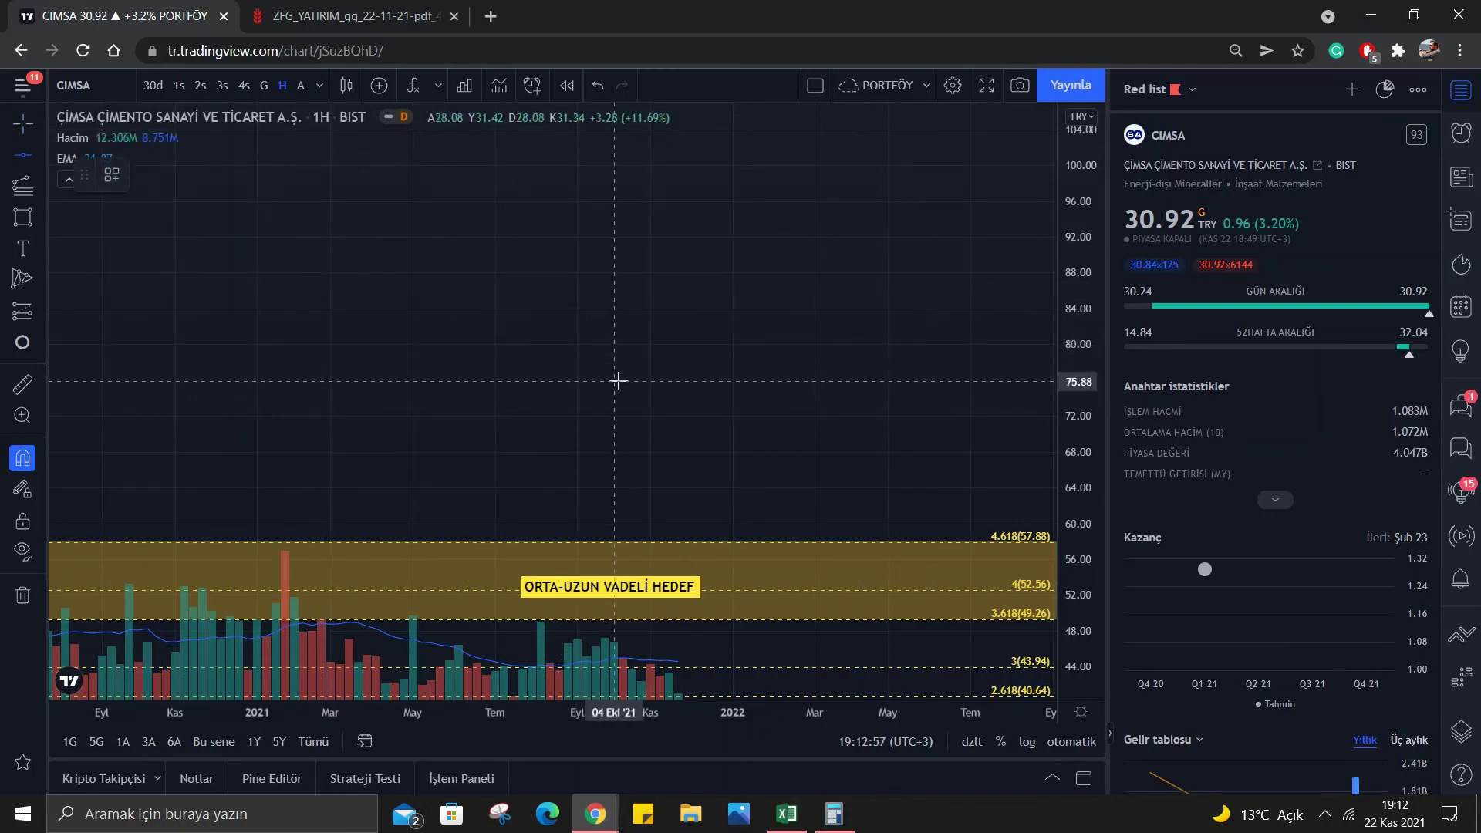
{"action": "left_click", "coordinate": [618, 438]}
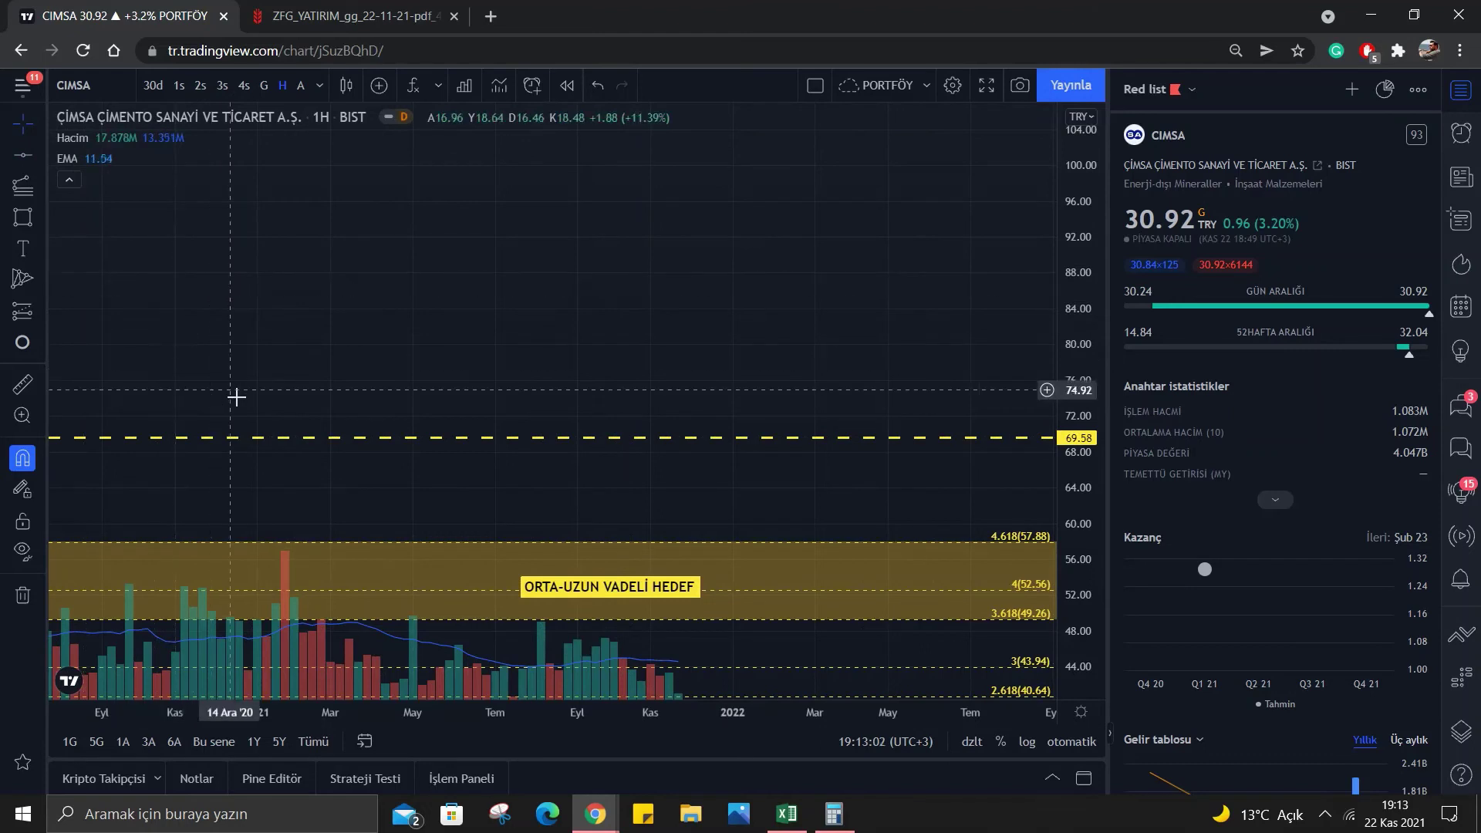
{"action": "key", "text": "Delete"}
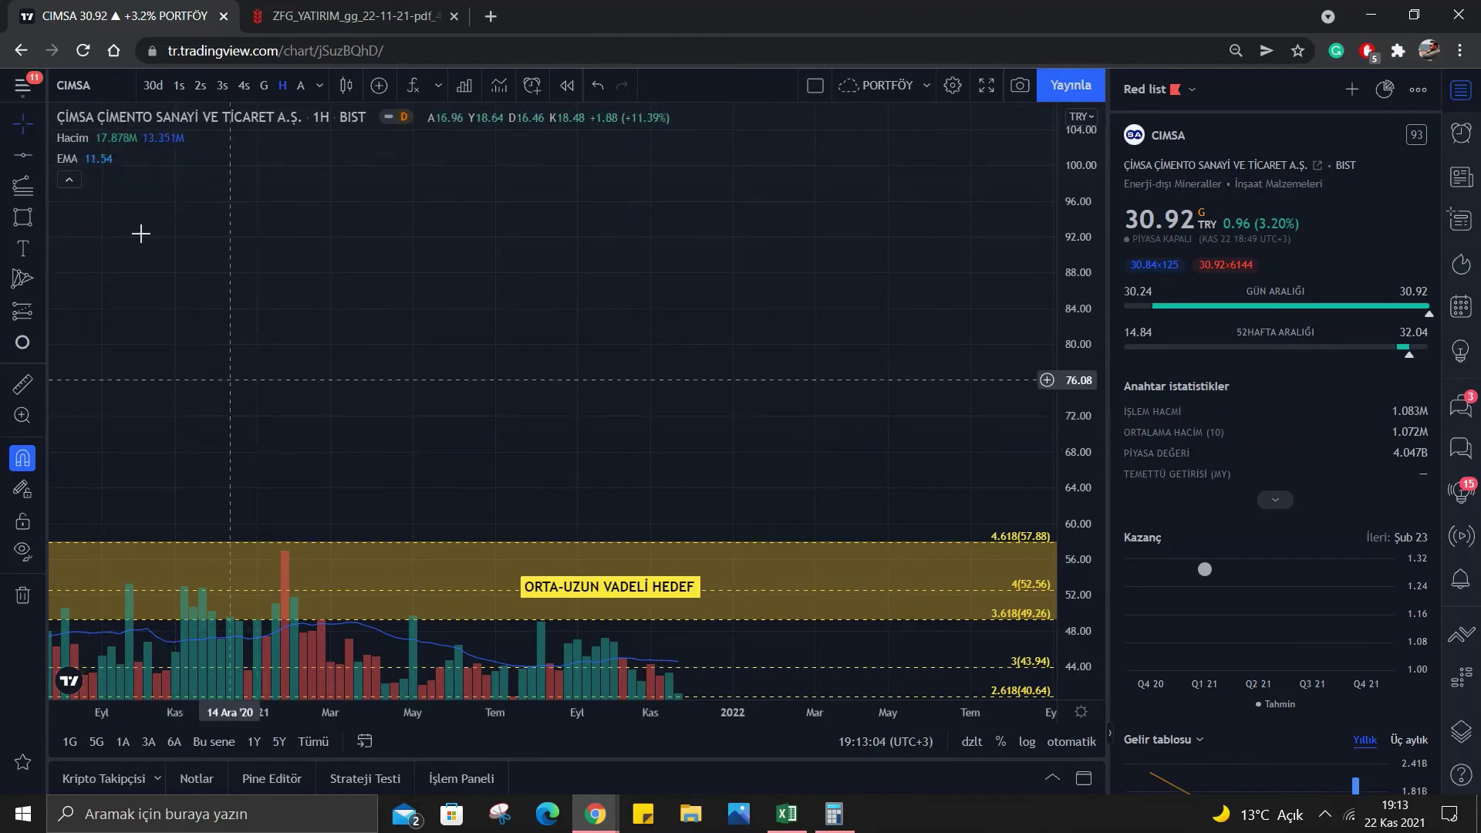
Draw a horizontal green parallel channel near the 76.46 level.
{"action": "left_click", "coordinate": [40, 154]}
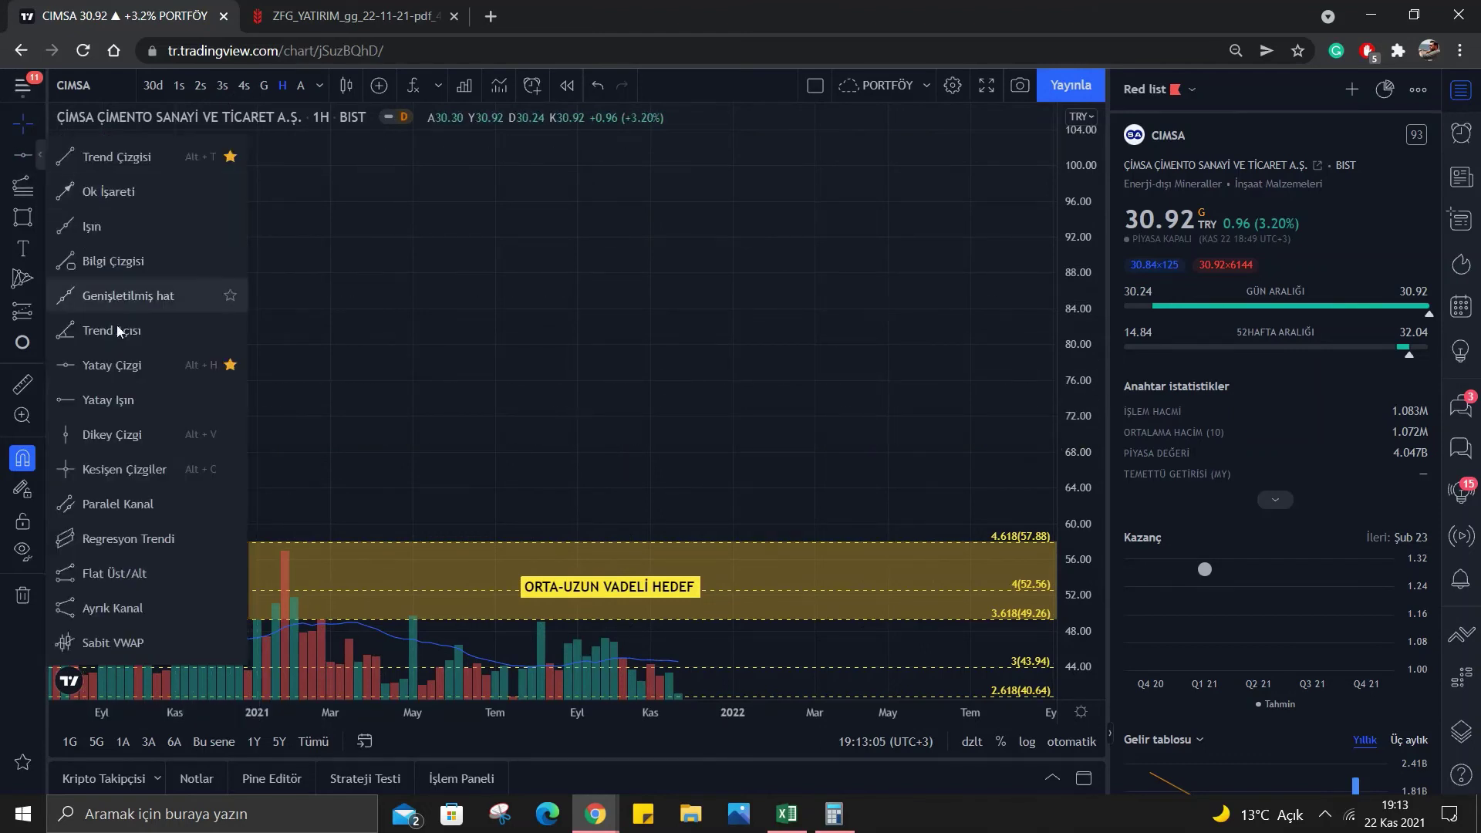
{"action": "left_click", "coordinate": [136, 513]}
{"action": "left_click", "coordinate": [549, 376]}
{"action": "left_click", "coordinate": [650, 377]}
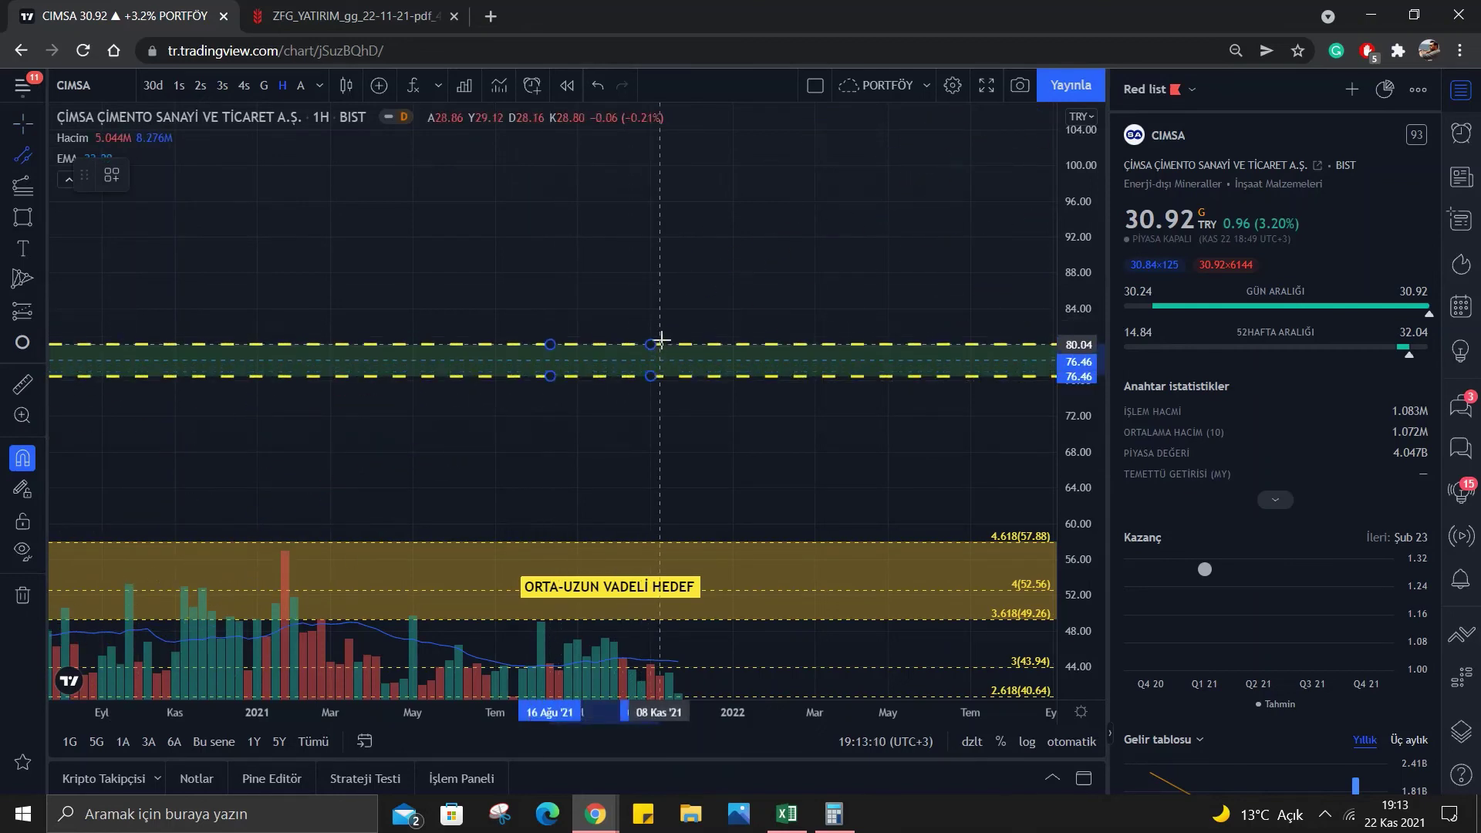
{"action": "left_click", "coordinate": [661, 340]}
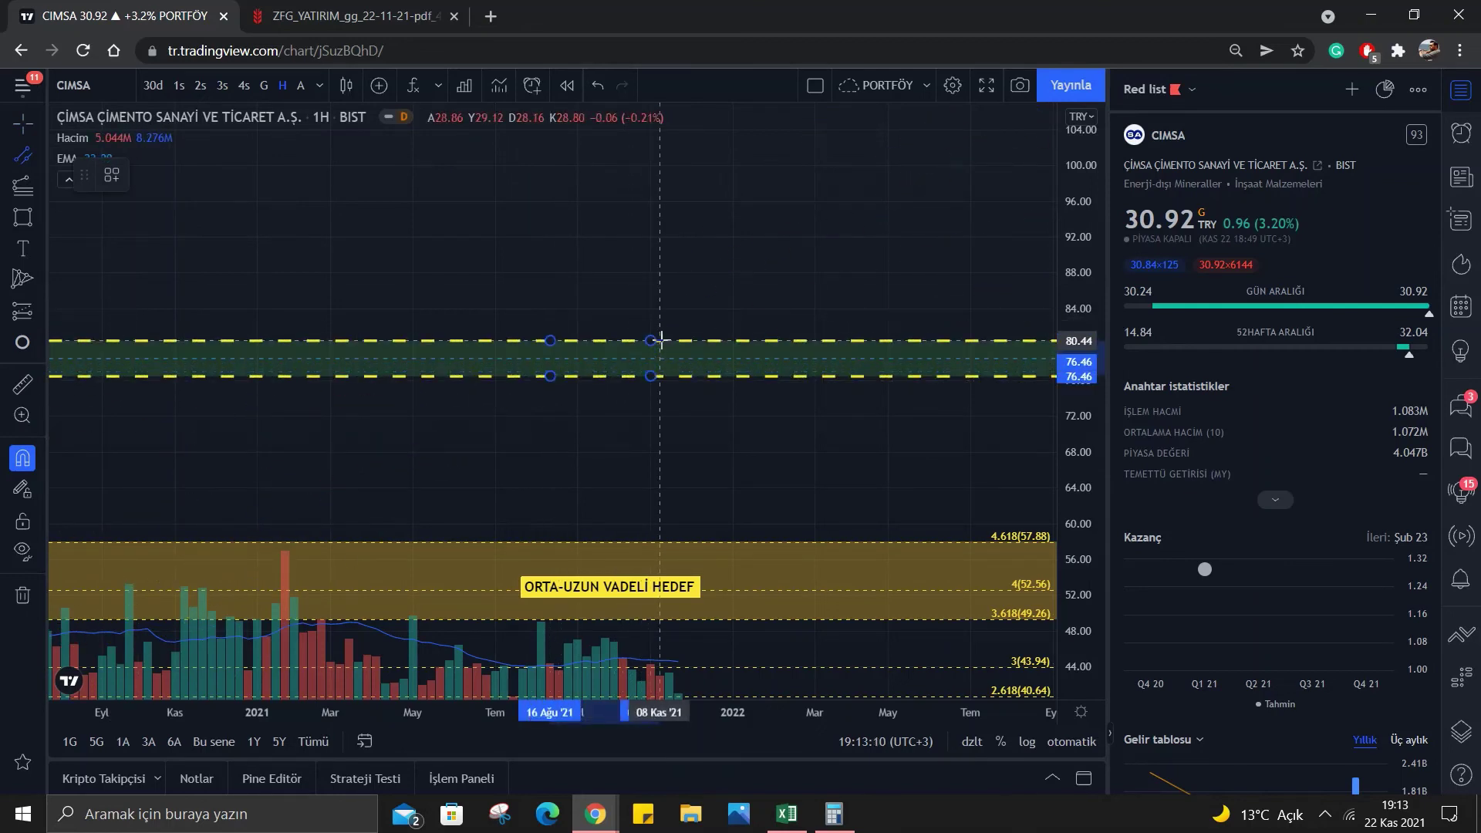
Review the channel's style and visibility settings, closing them without changes.
{"action": "double_click", "coordinate": [703, 344]}
{"action": "left_click", "coordinate": [564, 264]}
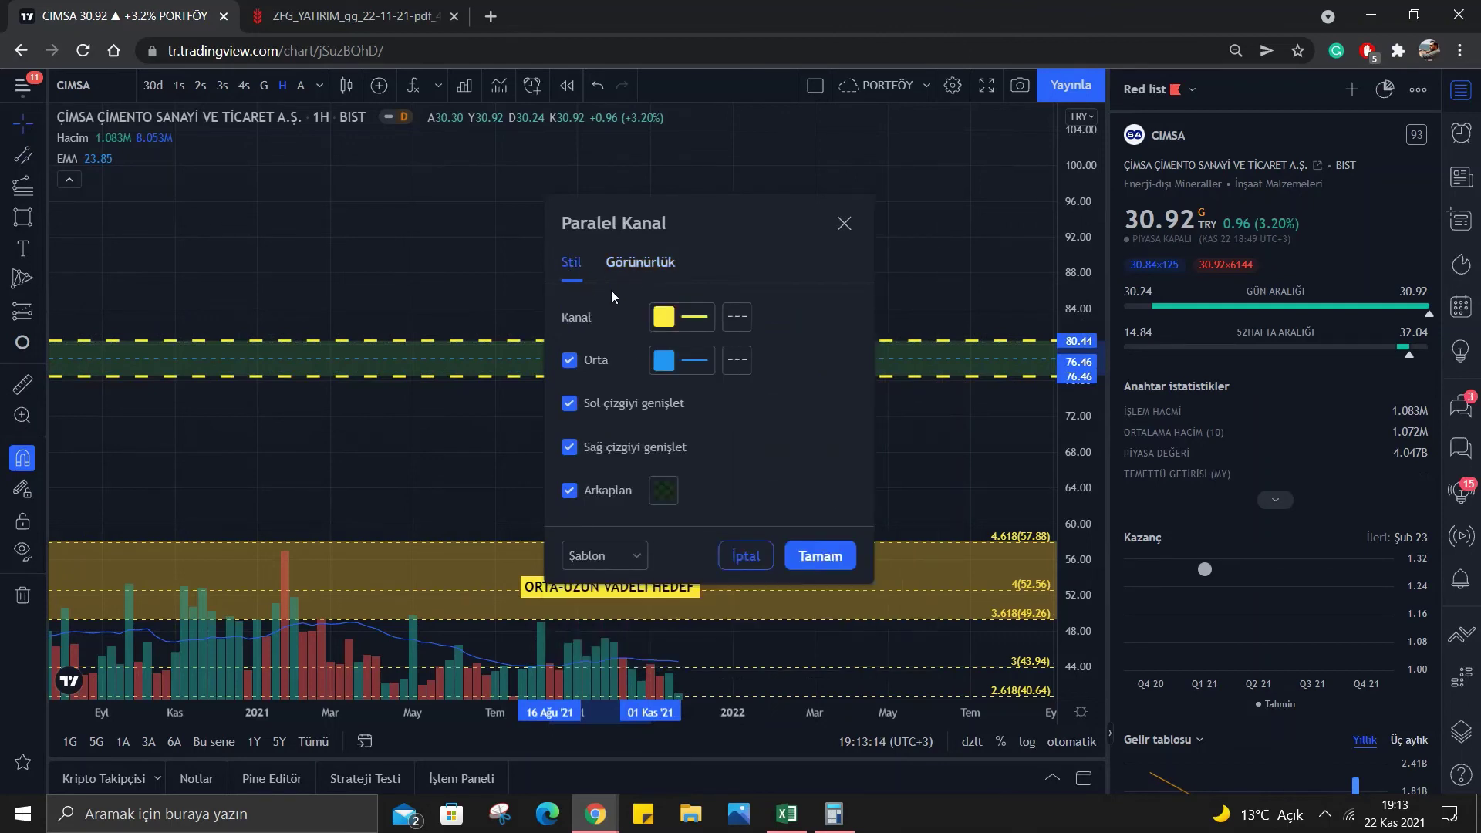
{"action": "left_click", "coordinate": [631, 260]}
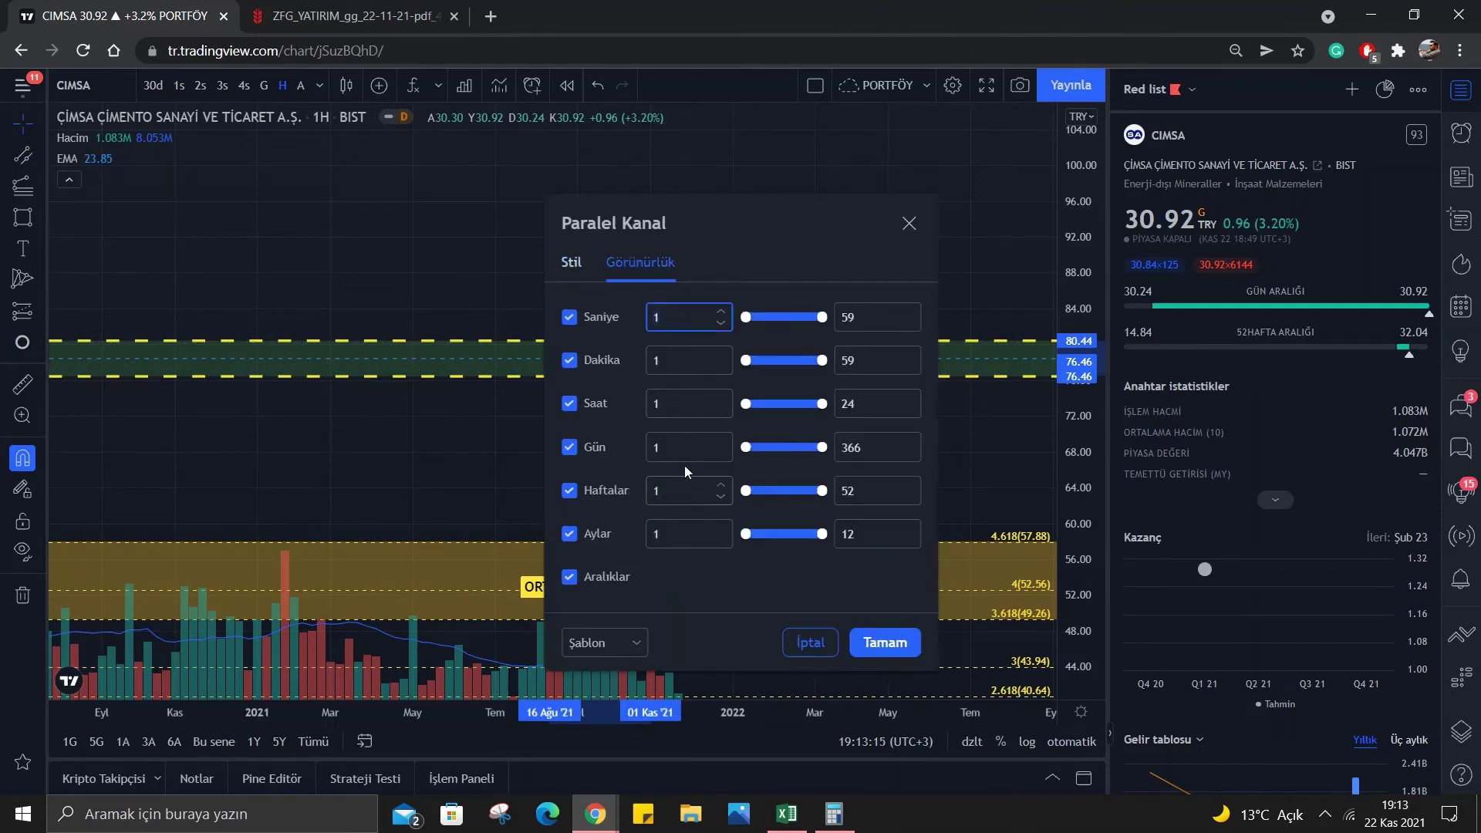
{"action": "left_click", "coordinate": [909, 223]}
{"action": "left_click", "coordinate": [919, 490]}
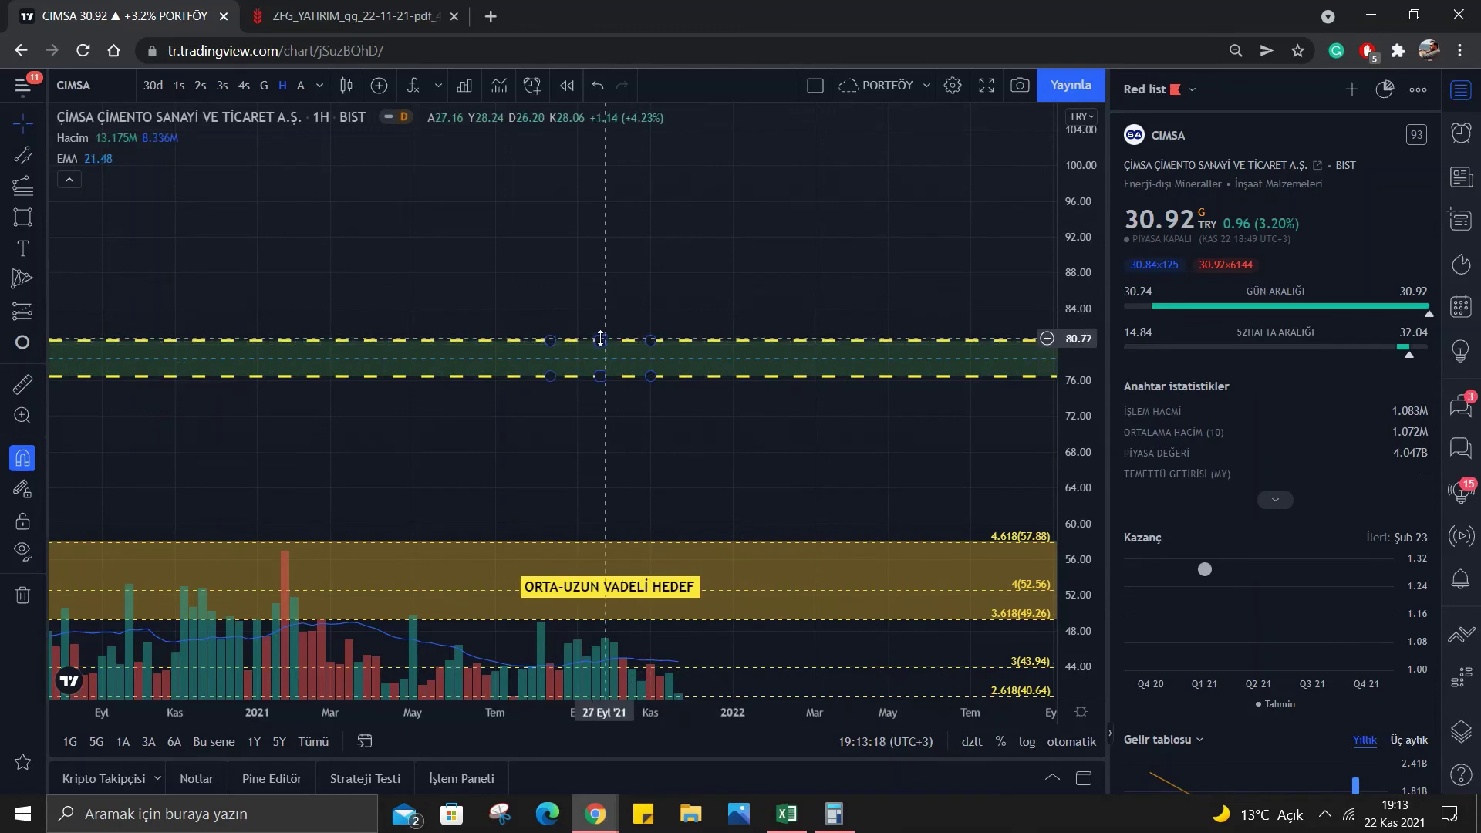
Adjust the channel edges to span roughly 70 to 75 and rescale the prices.
{"action": "left_click_drag", "start_coordinate": [603, 341], "coordinate": [622, 433]}
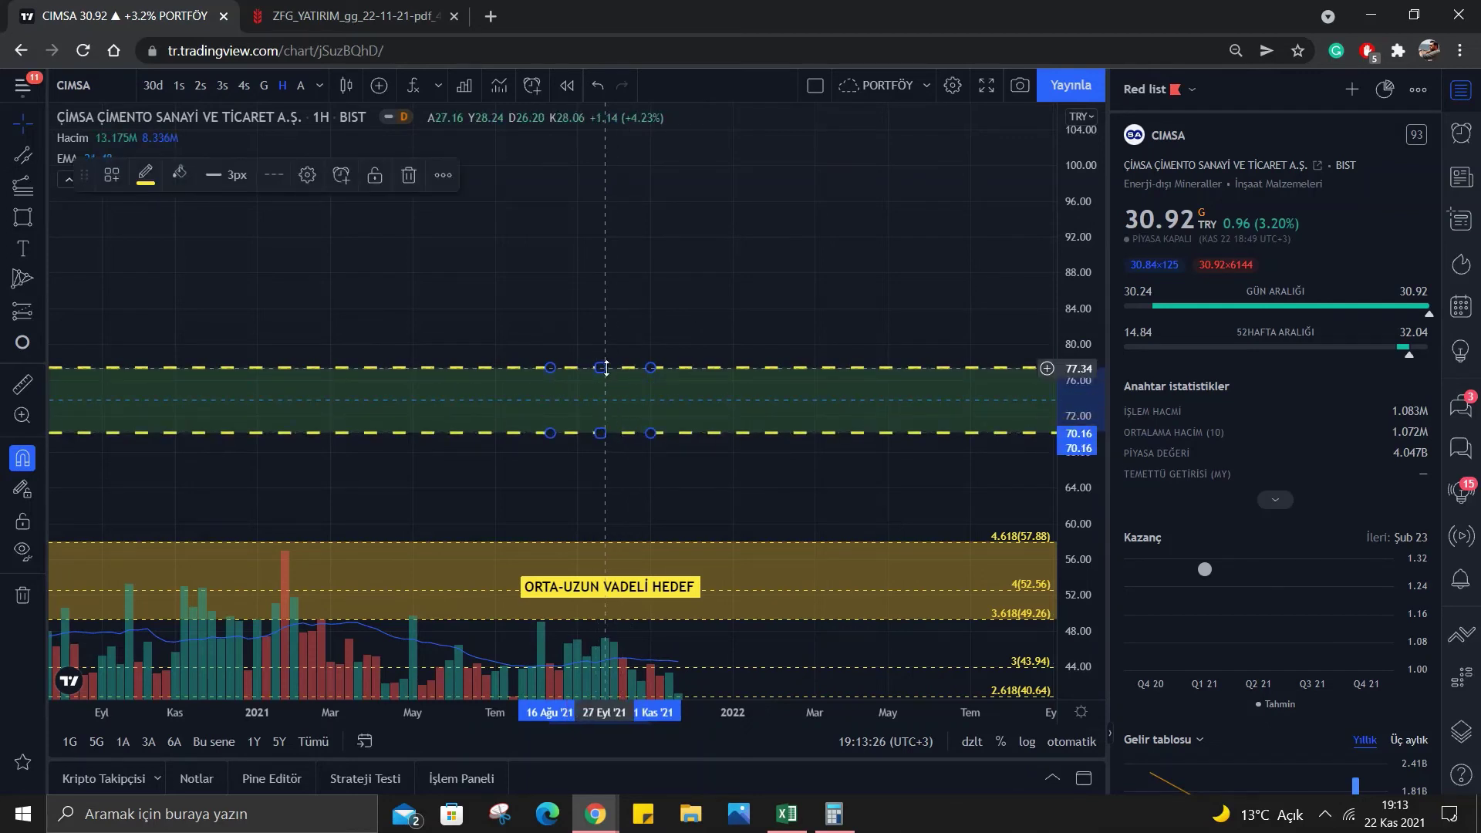
{"action": "left_click_drag", "start_coordinate": [603, 368], "coordinate": [603, 385]}
{"action": "left_click", "coordinate": [641, 340]}
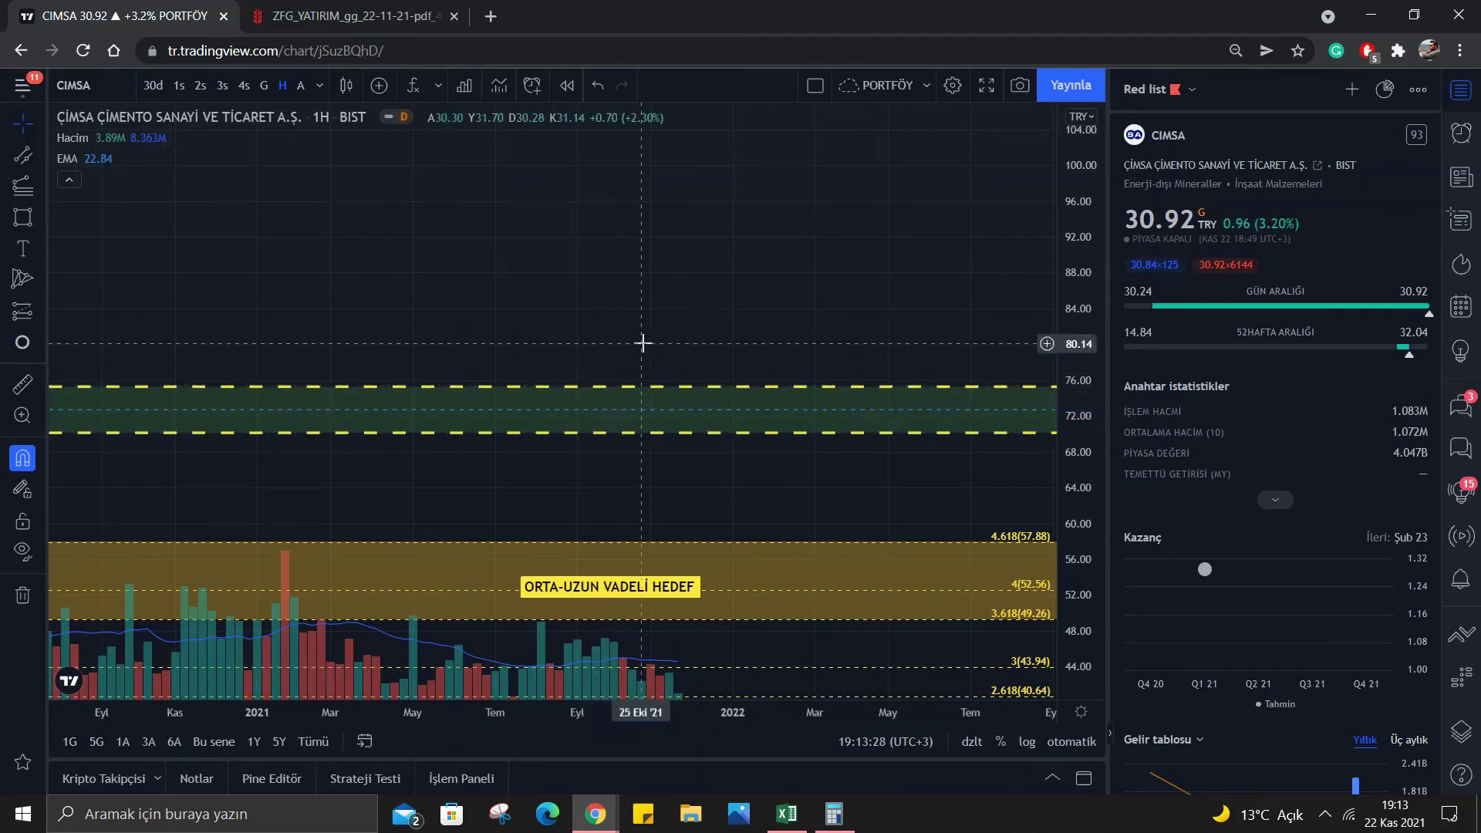
{"action": "left_click_drag", "start_coordinate": [1084, 453], "coordinate": [1084, 432]}
Add a 'UZUN VADELİ HEDEF' label inside the green channel, narrowed to fit the text.
{"action": "left_click_drag", "start_coordinate": [836, 304], "coordinate": [898, 264]}
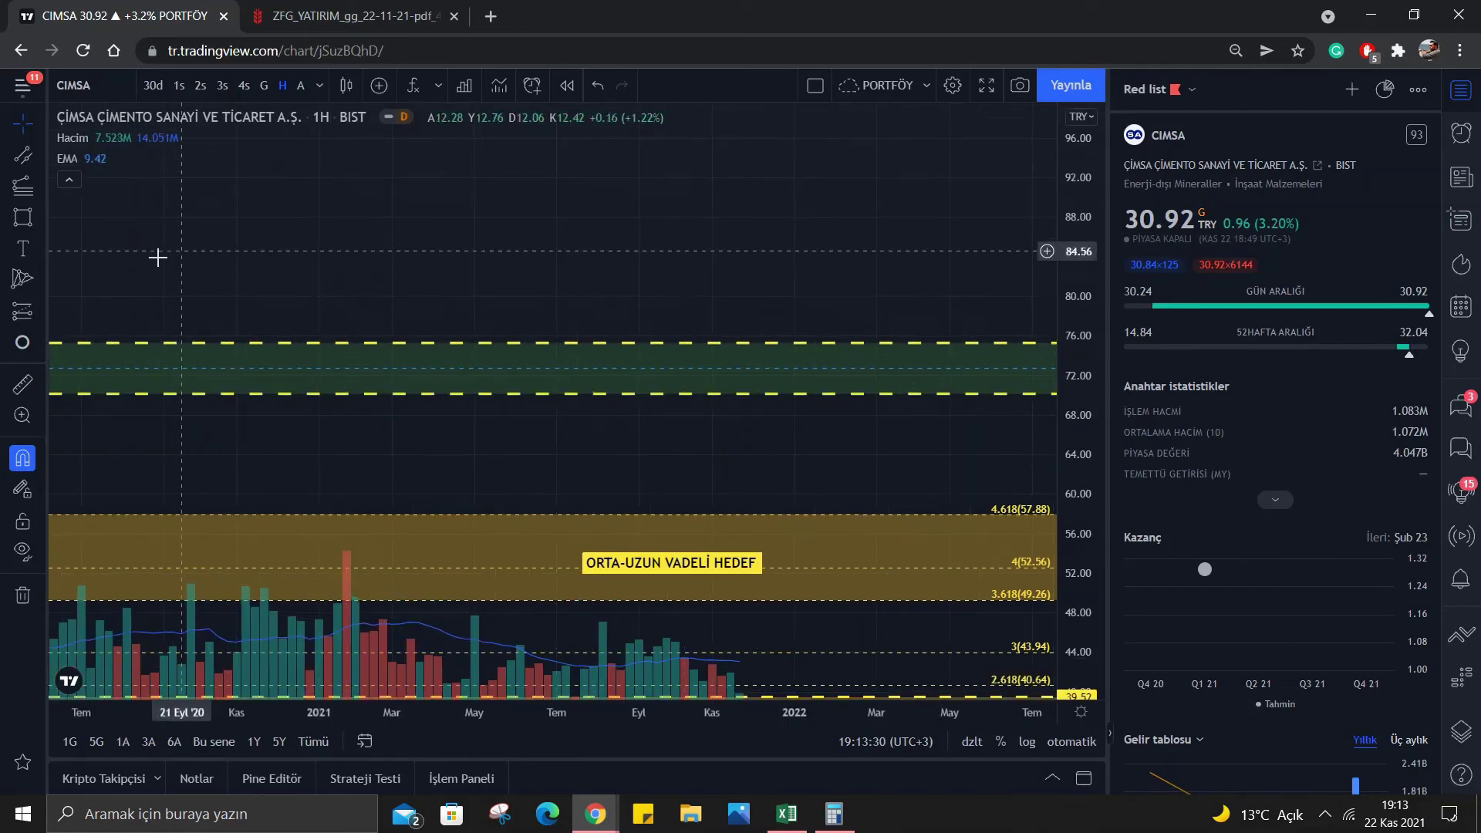
{"action": "left_click", "coordinate": [31, 259]}
{"action": "left_click", "coordinate": [585, 372]}
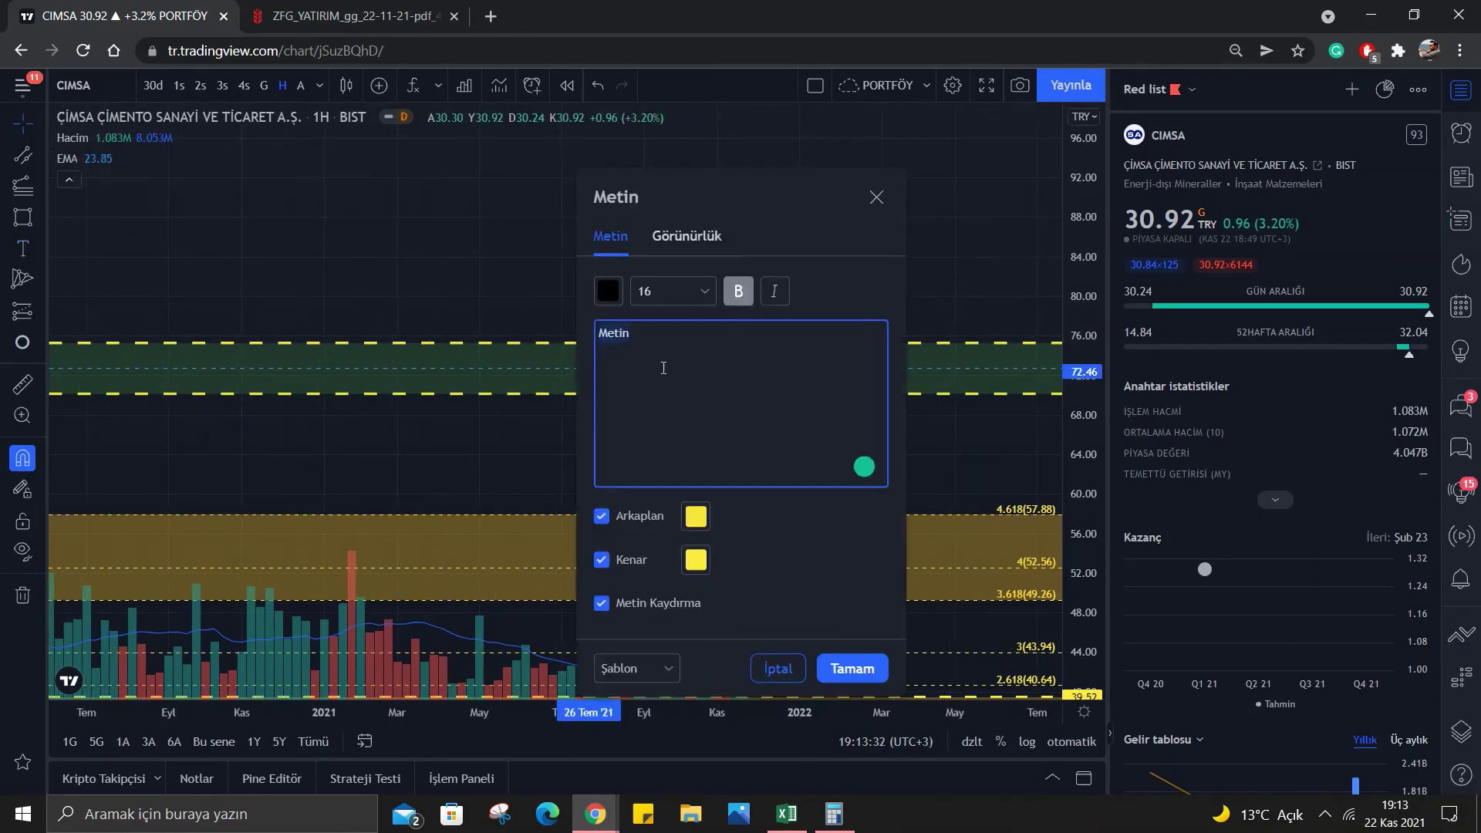
{"action": "type", "text": "U"}
{"action": "type", "text": "ZUN VADELİ "}
{"action": "type", "text": "HEDEF"}
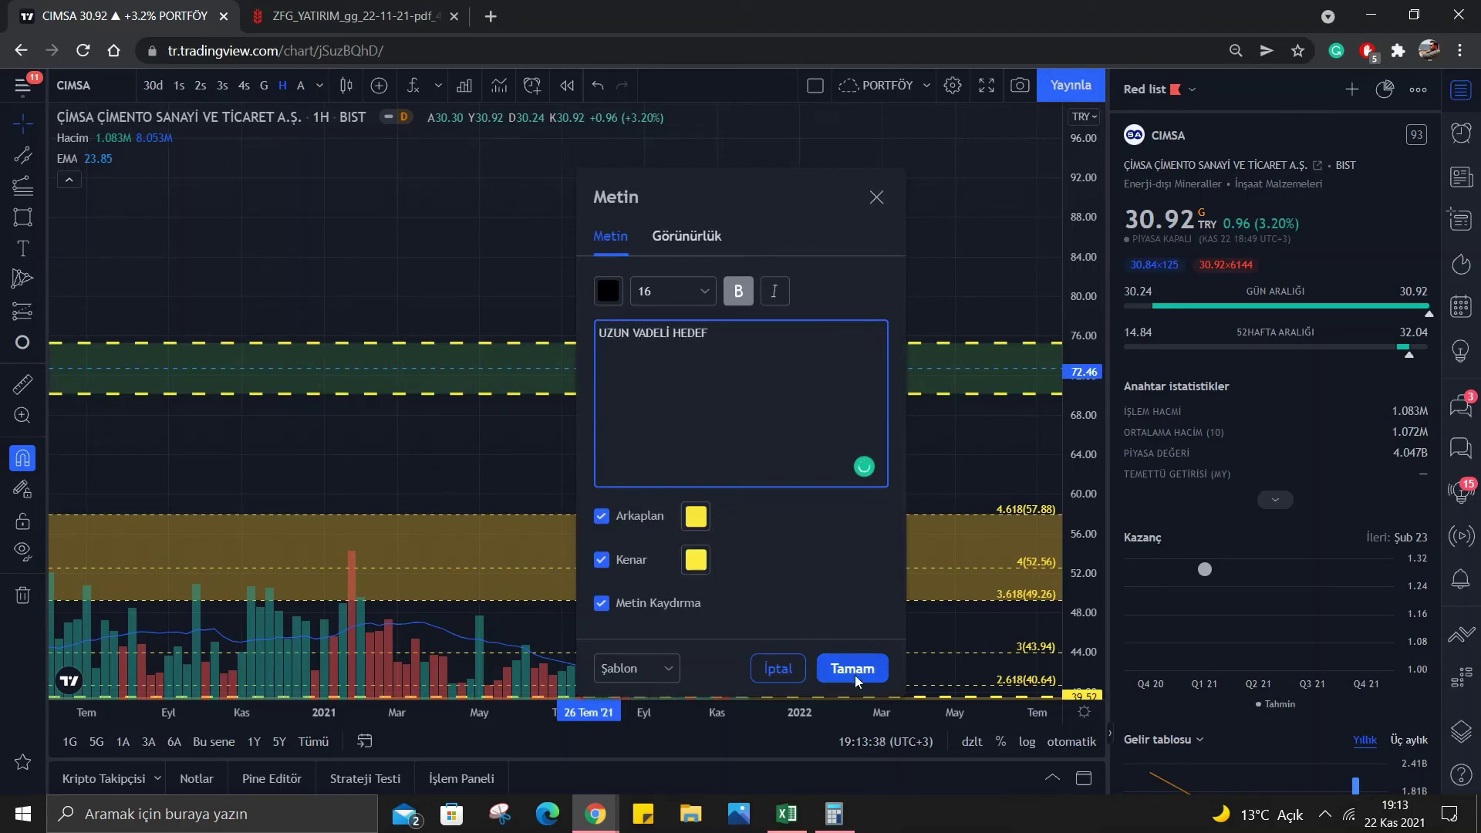
{"action": "left_click", "coordinate": [853, 670]}
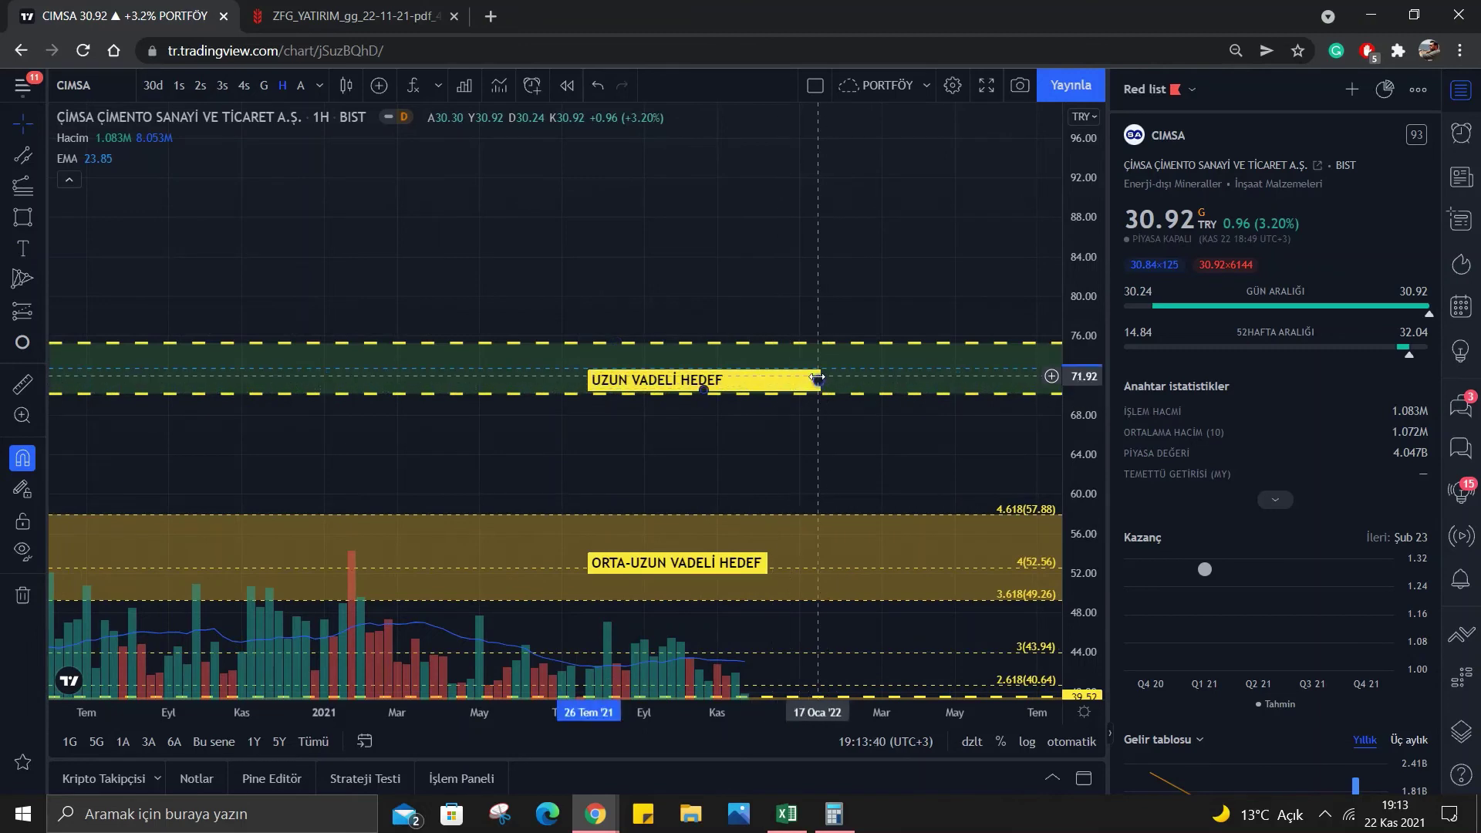
{"action": "left_click_drag", "start_coordinate": [824, 372], "coordinate": [734, 379]}
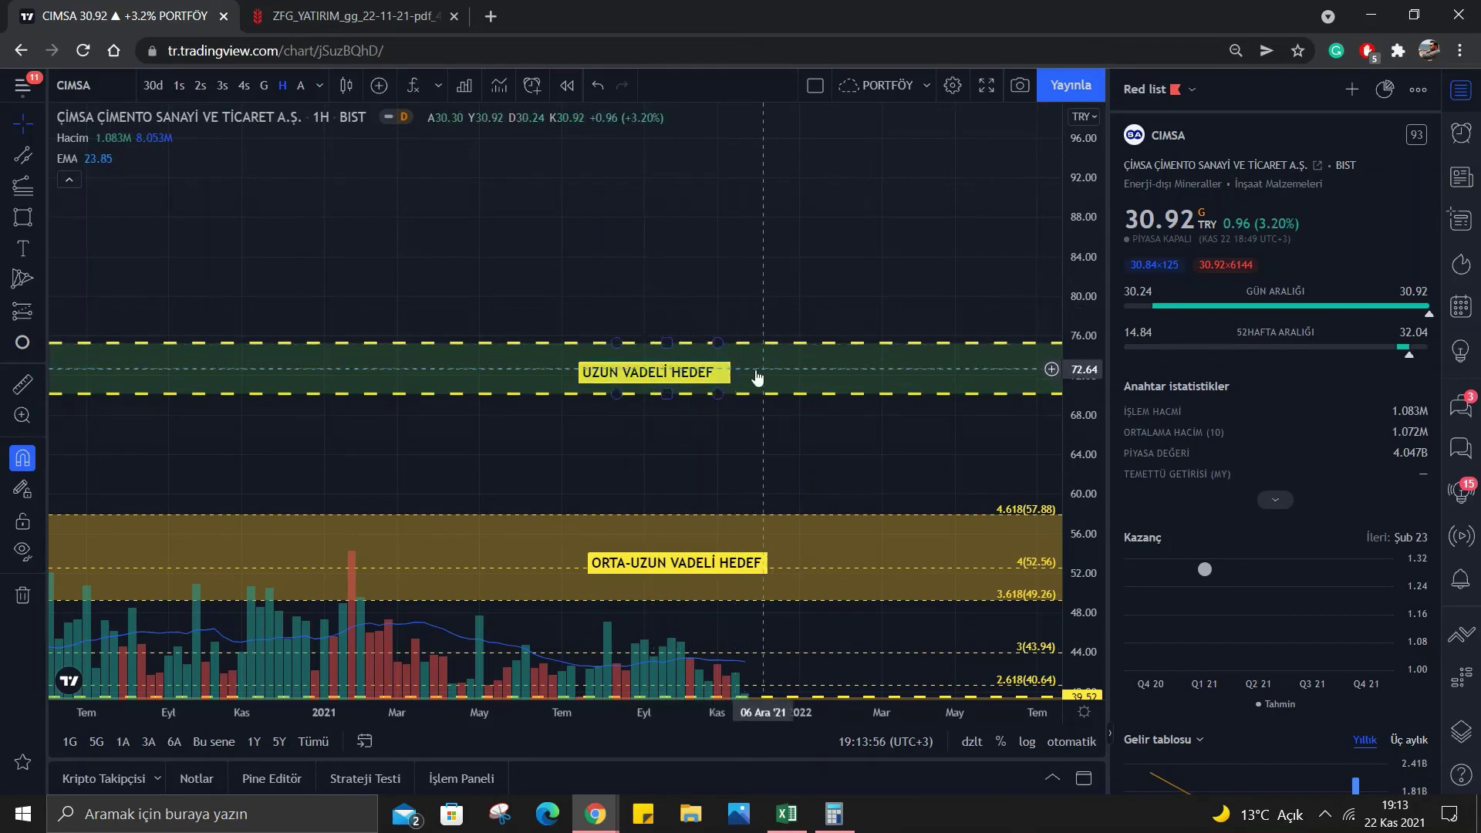
Pan and compress the chart until the KISA, ORTA-UZUN and UZUN VADELİ HEDEF zones all show.
{"action": "left_click", "coordinate": [725, 377]}
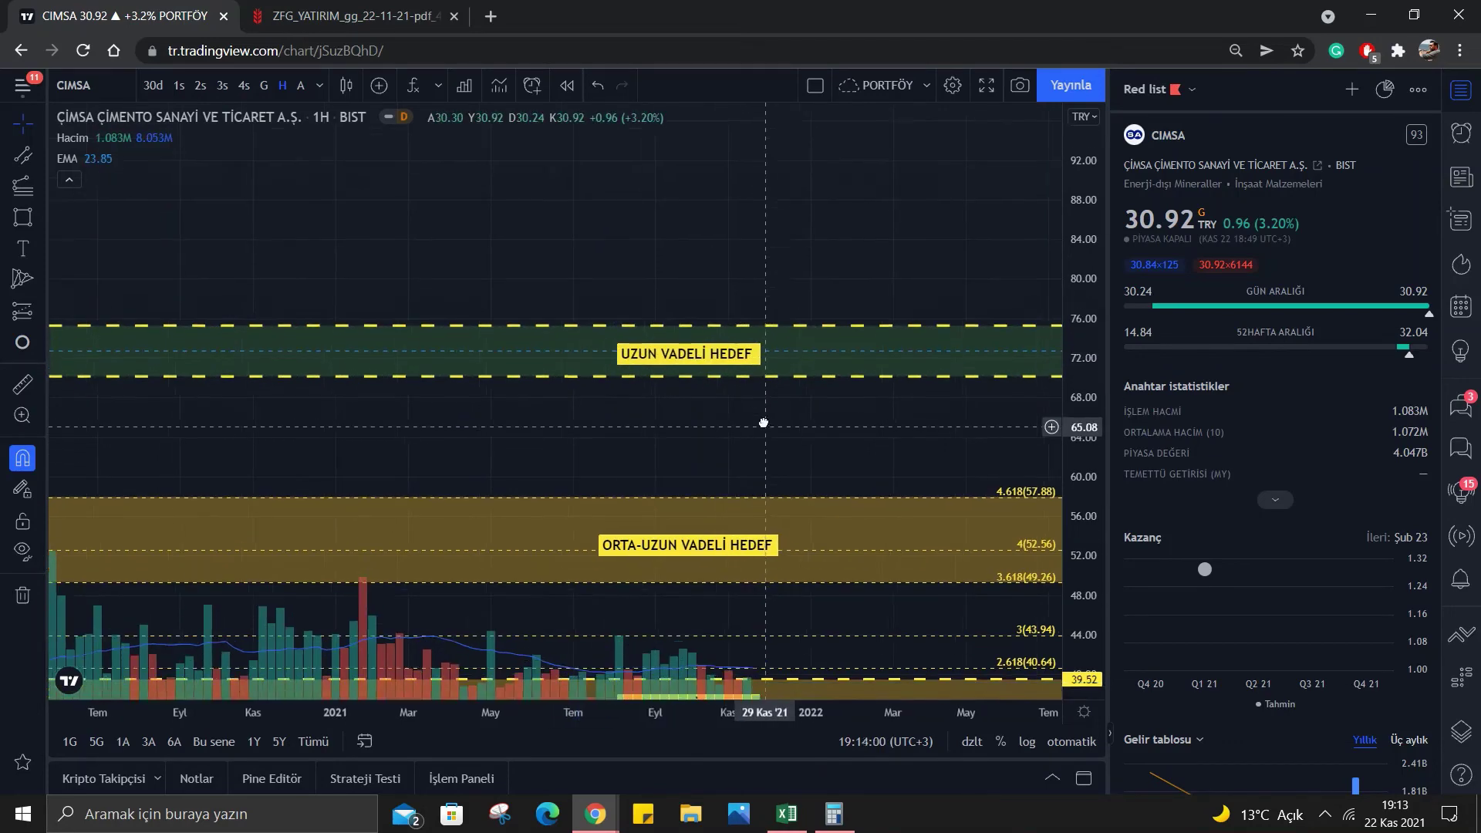
{"action": "left_click_drag", "start_coordinate": [753, 454], "coordinate": [788, 405]}
{"action": "left_click_drag", "start_coordinate": [1093, 287], "coordinate": [1094, 324]}
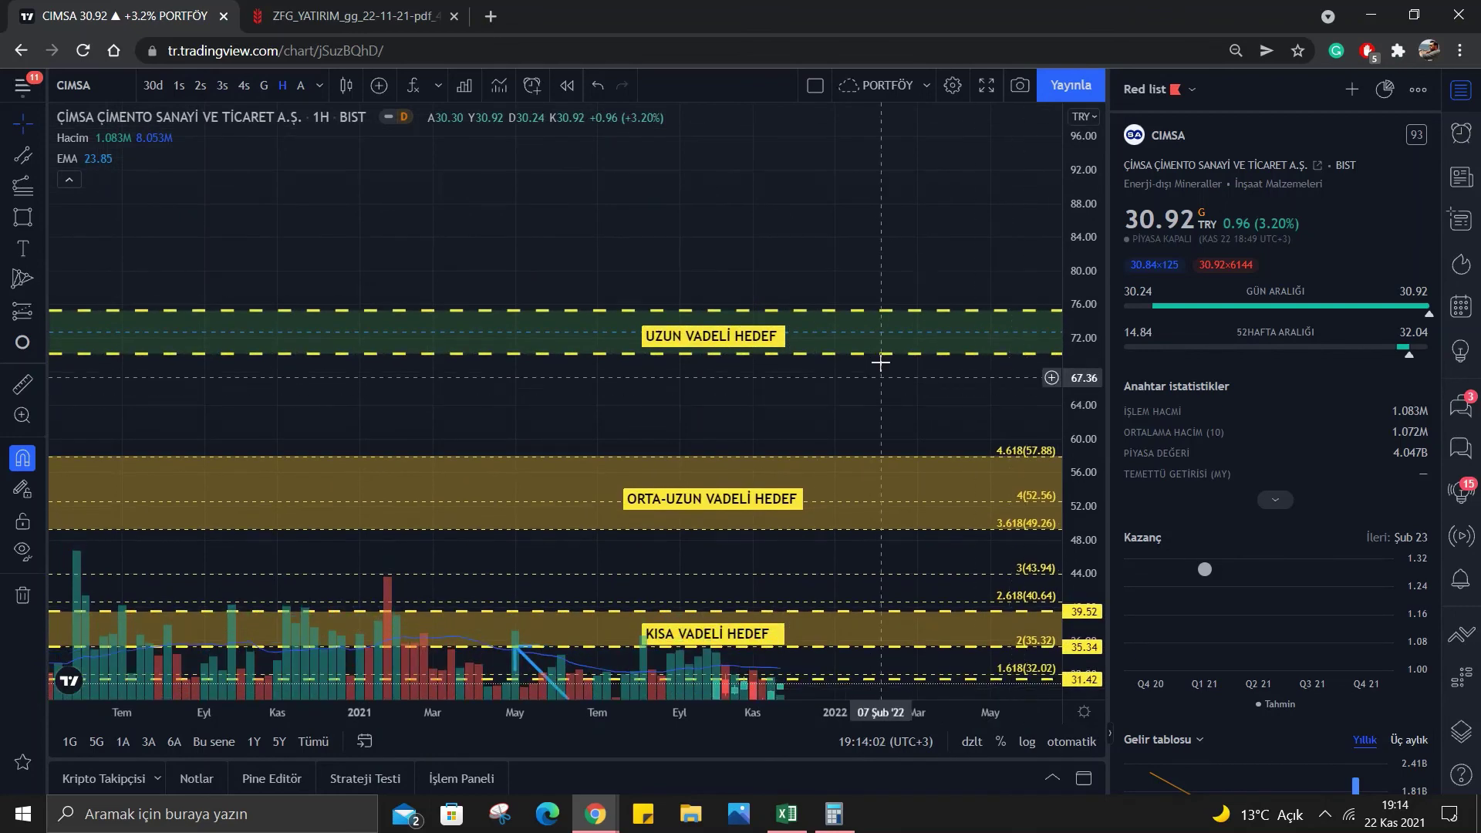
{"action": "left_click_drag", "start_coordinate": [886, 386], "coordinate": [964, 347]}
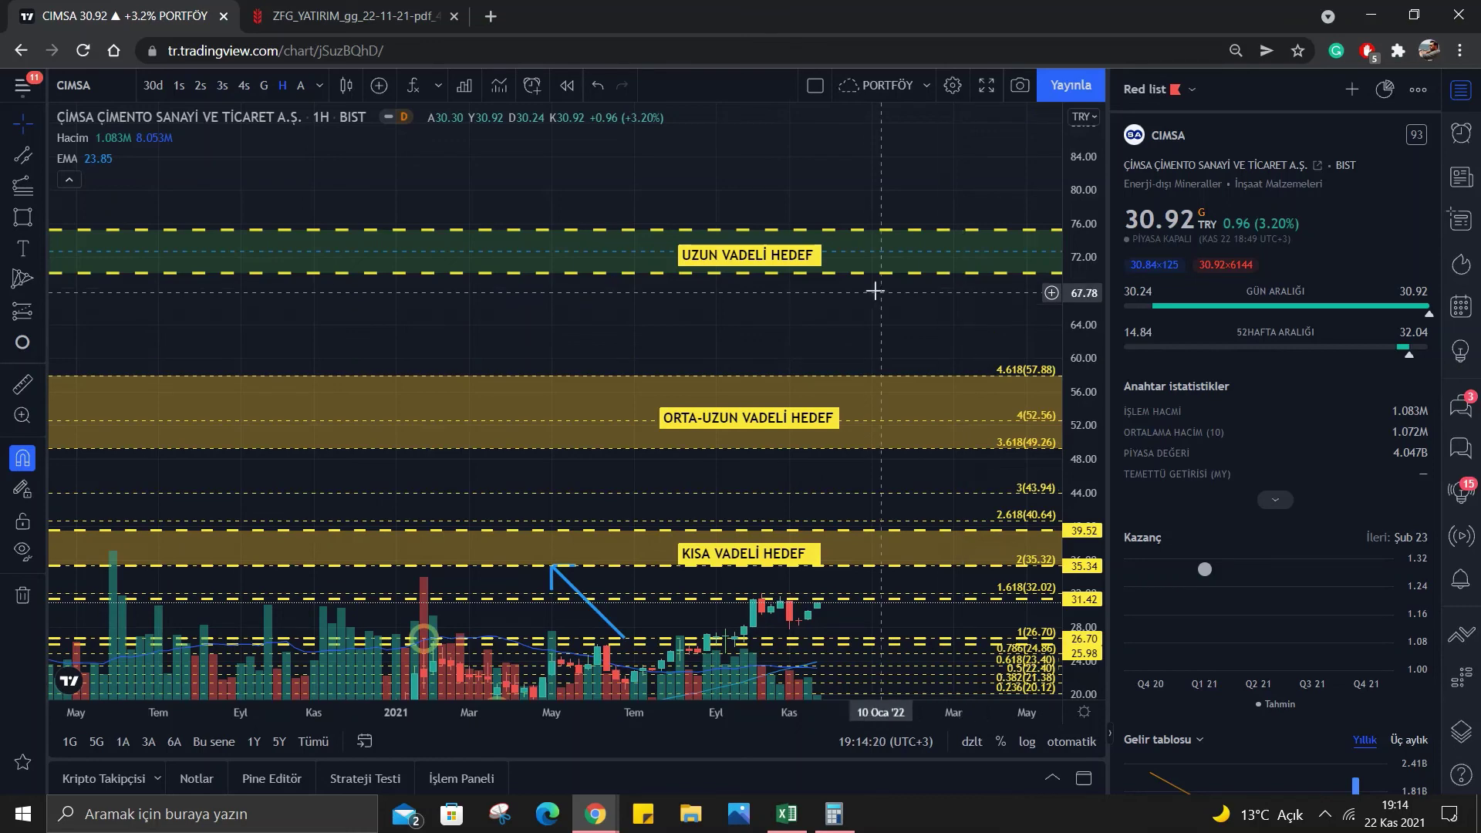
{"action": "left_click", "coordinate": [801, 827]}
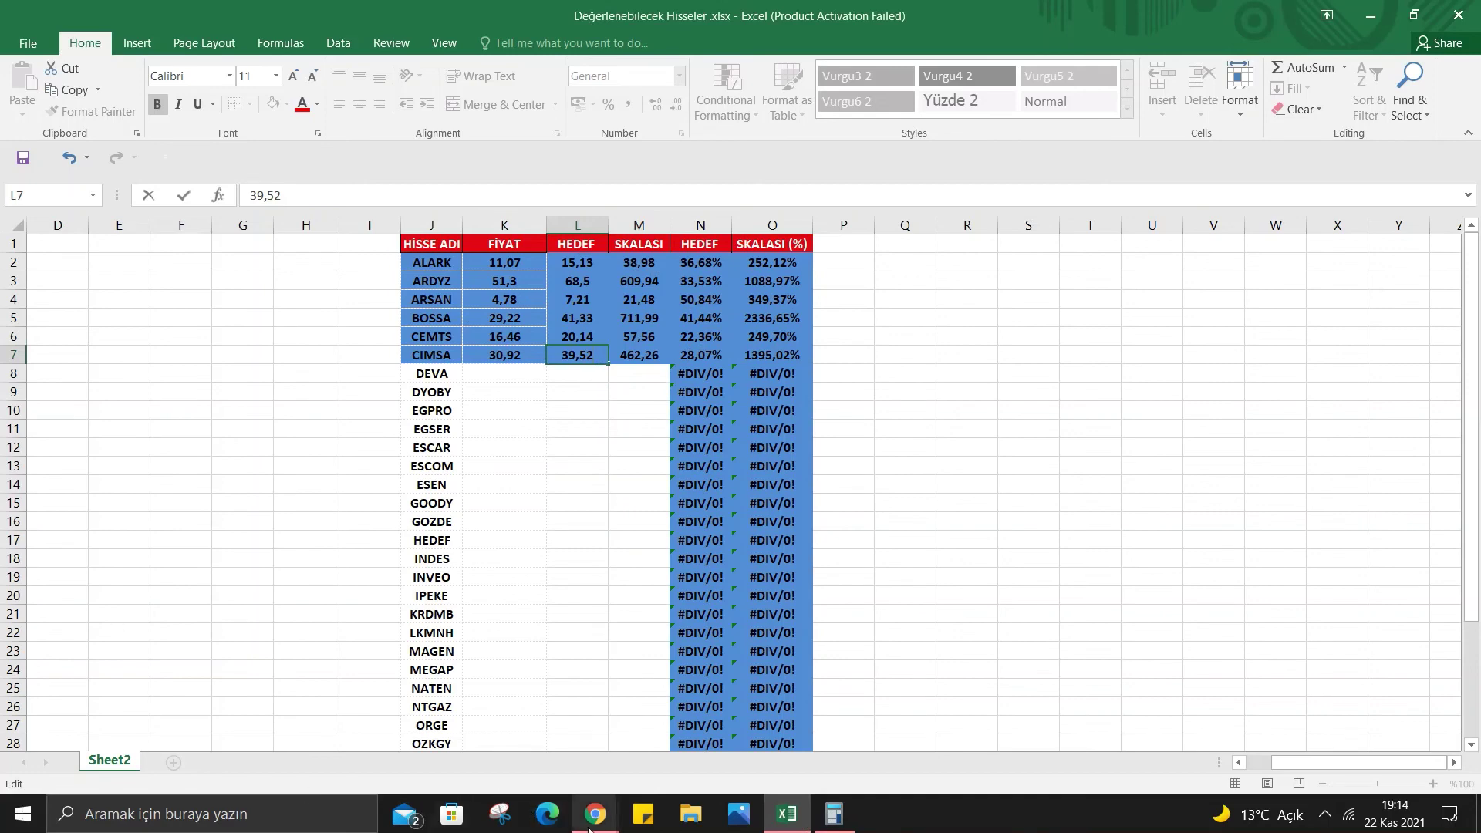
{"action": "mouse_move", "coordinate": [594, 813]}
{"action": "left_click", "coordinate": [542, 765]}
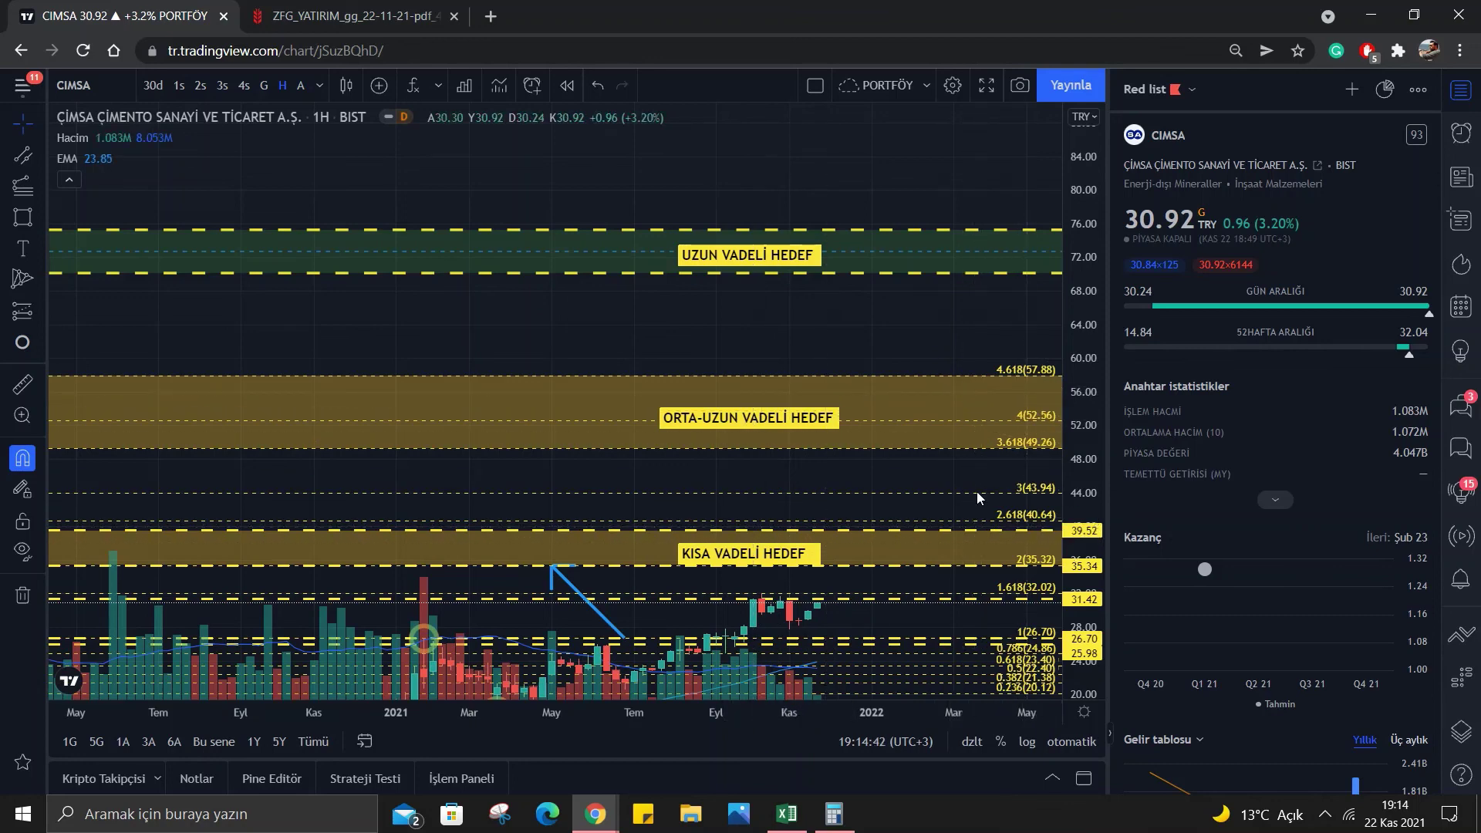
{"action": "left_click_drag", "start_coordinate": [937, 476], "coordinate": [967, 438]}
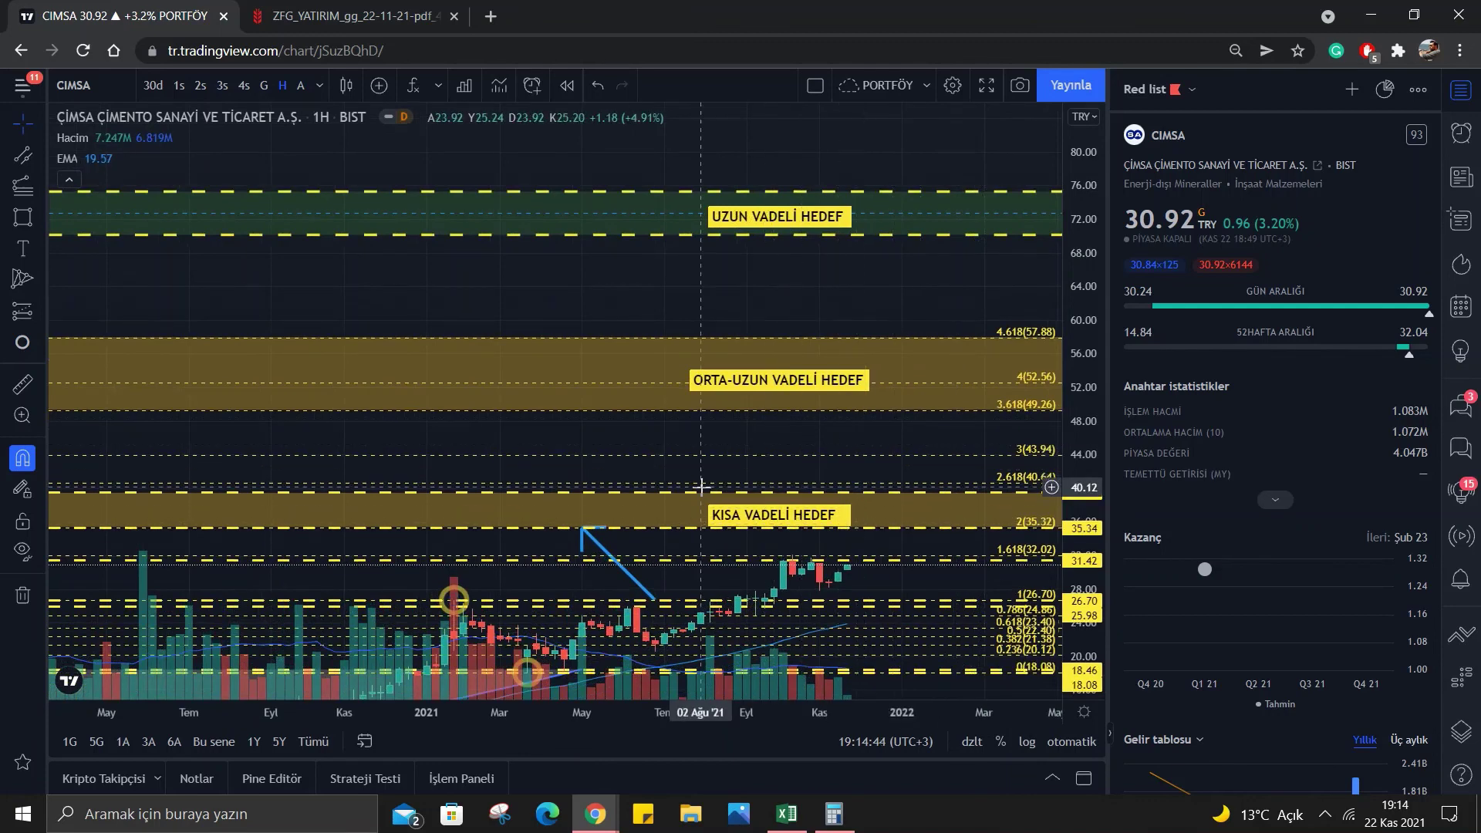